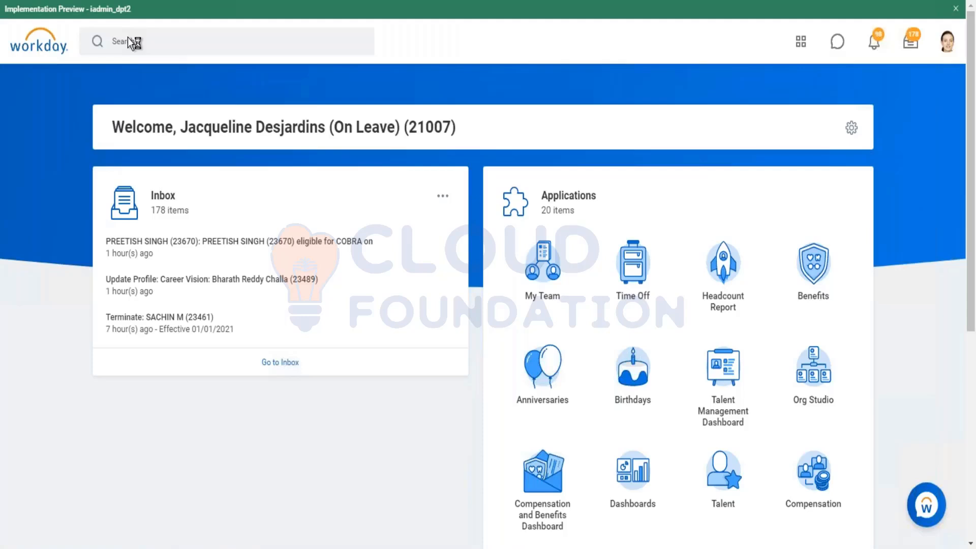
Search for "function area" and open the Functional Areas report
left_click(128, 43)
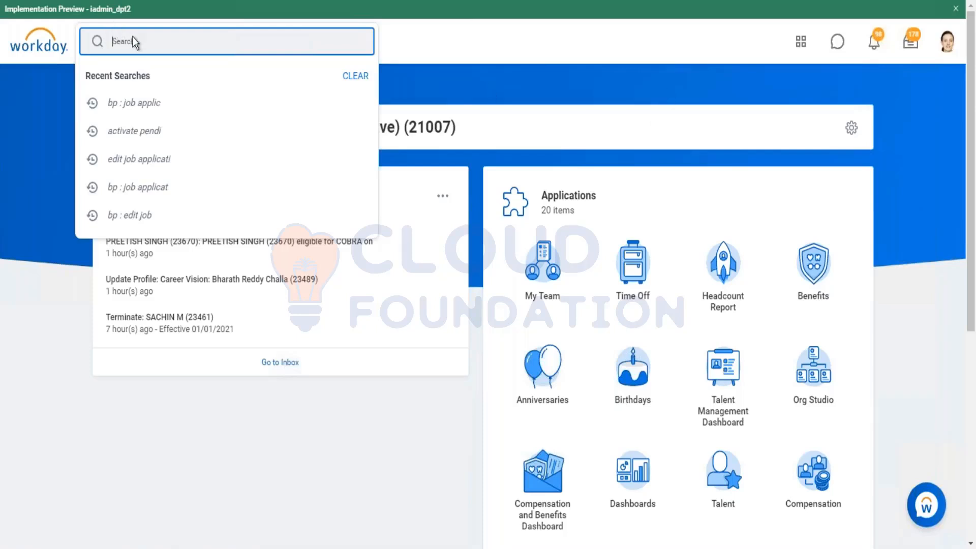
type("fu7nd")
key("BackSpace")
key("BackSpace")
key("BackSpace")
type("nction area")
key("Return")
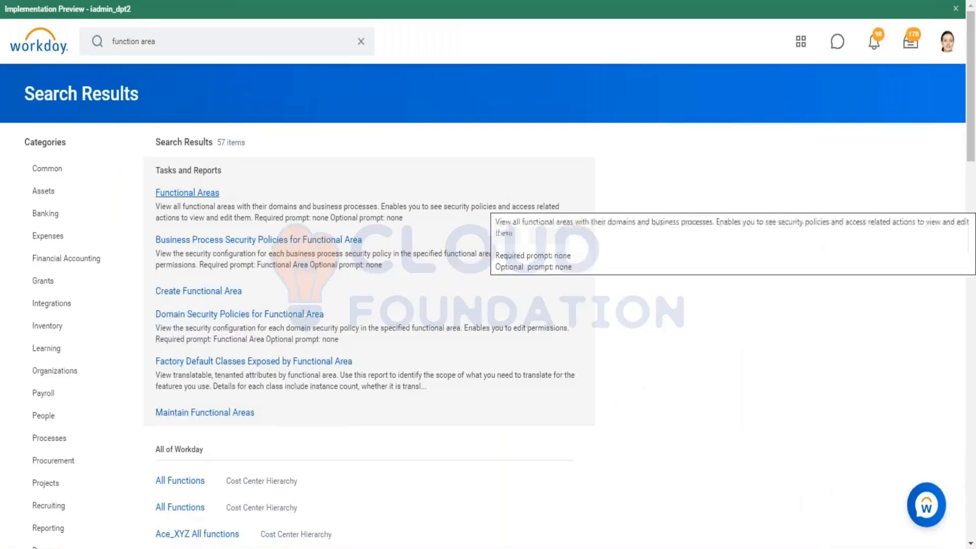
left_click(203, 194)
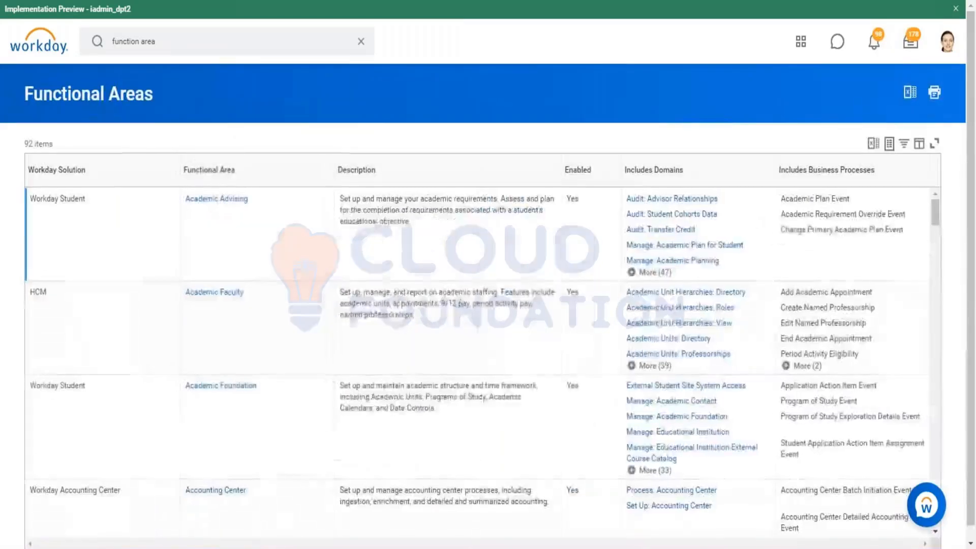
Filter the Functional Area column with the condition "is" and the value Time Tracking Hub
left_click(294, 171)
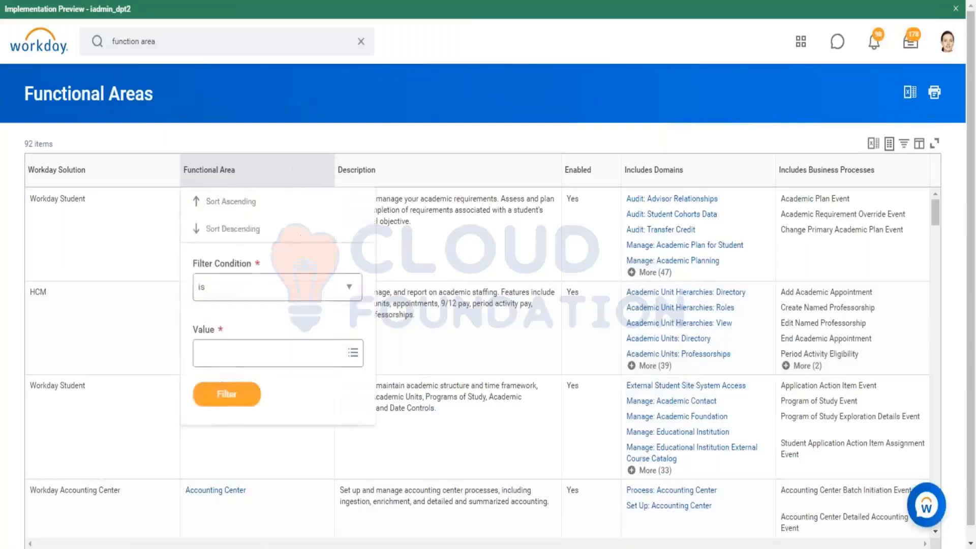
left_click(274, 356)
type("t")
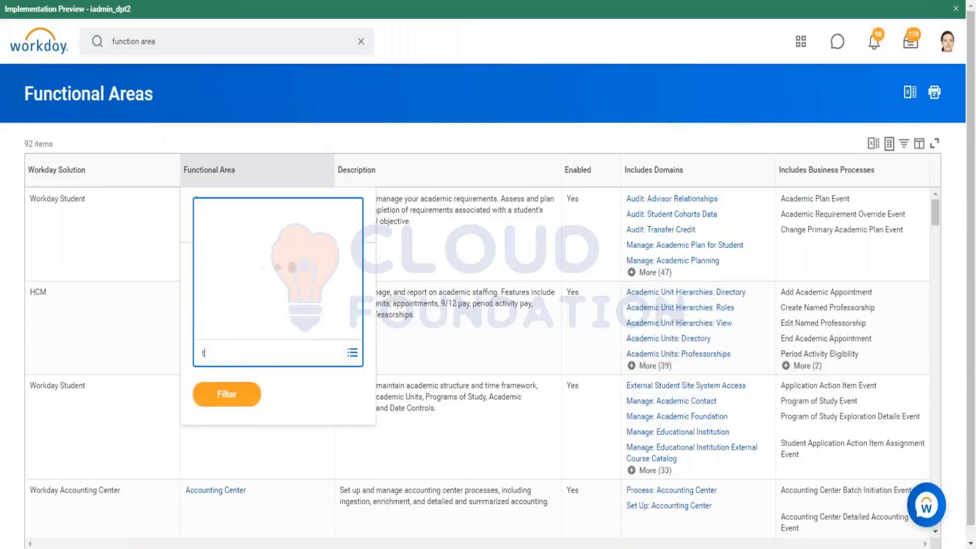
type("ime tracvki")
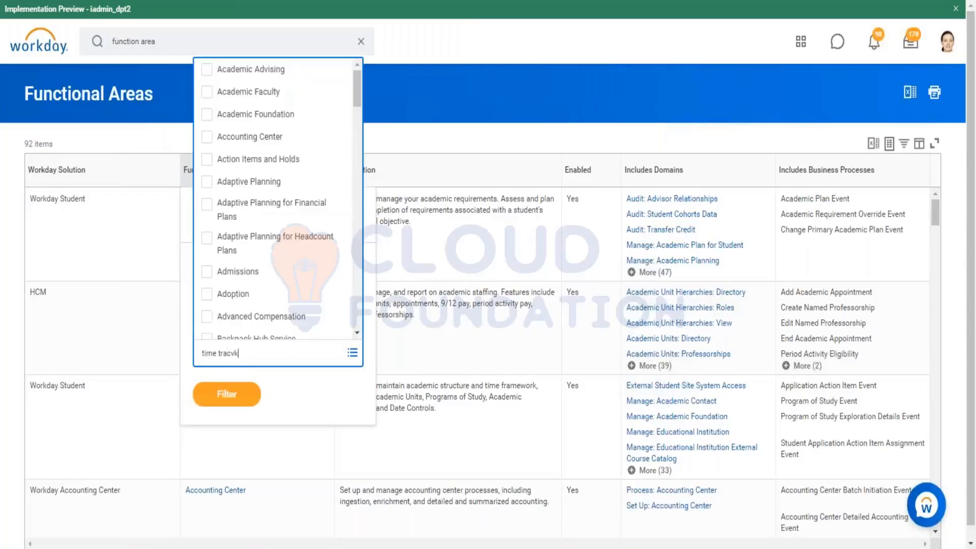
key("BackSpace")
key("BackSpace")
key("BackSpace")
type("king")
key("Return")
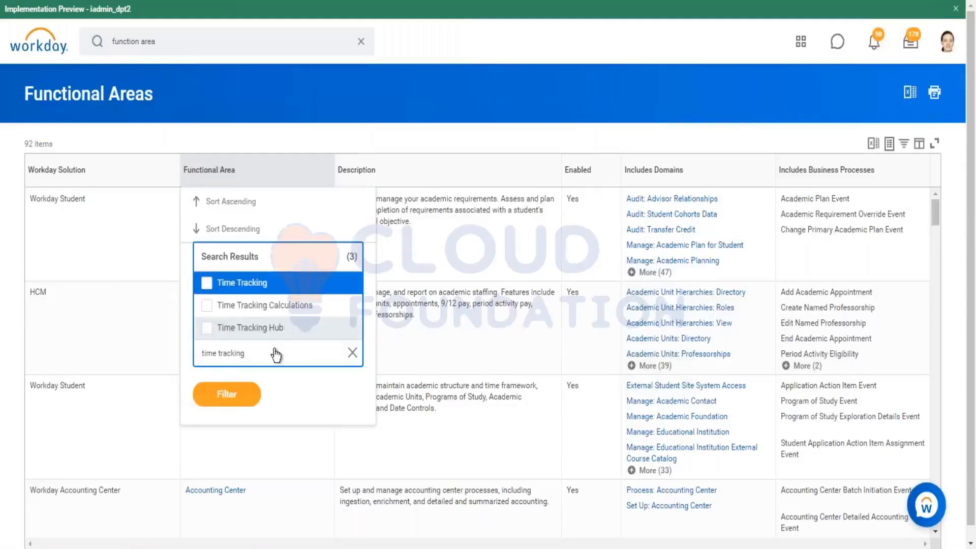
left_click(275, 329)
left_click(225, 417)
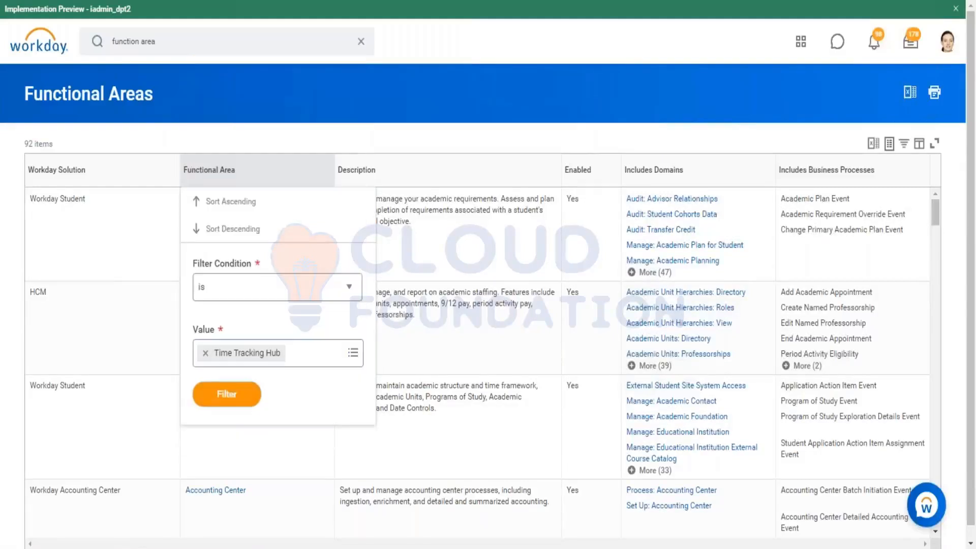
left_click(232, 401)
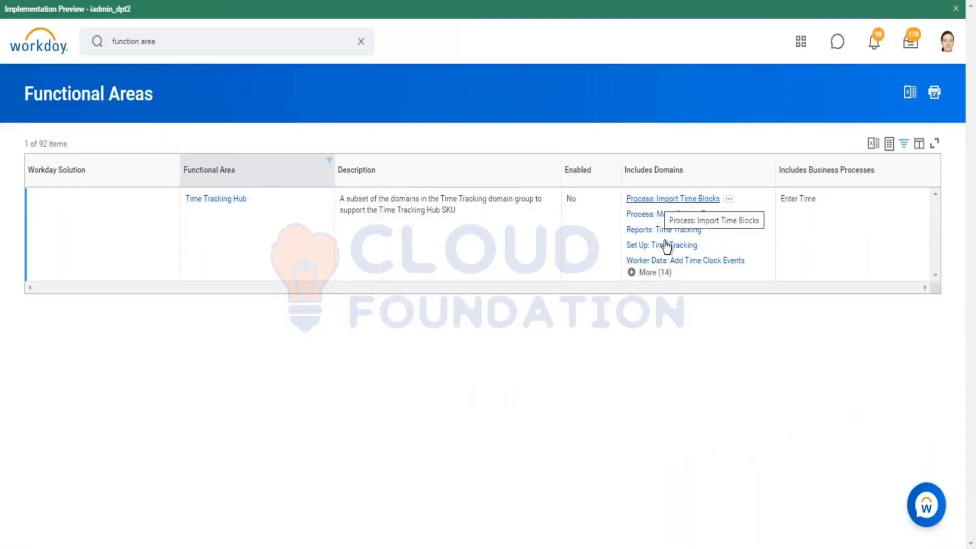
Expand the full list of domains included in the Time Tracking Hub functional area and review it
left_click(655, 273)
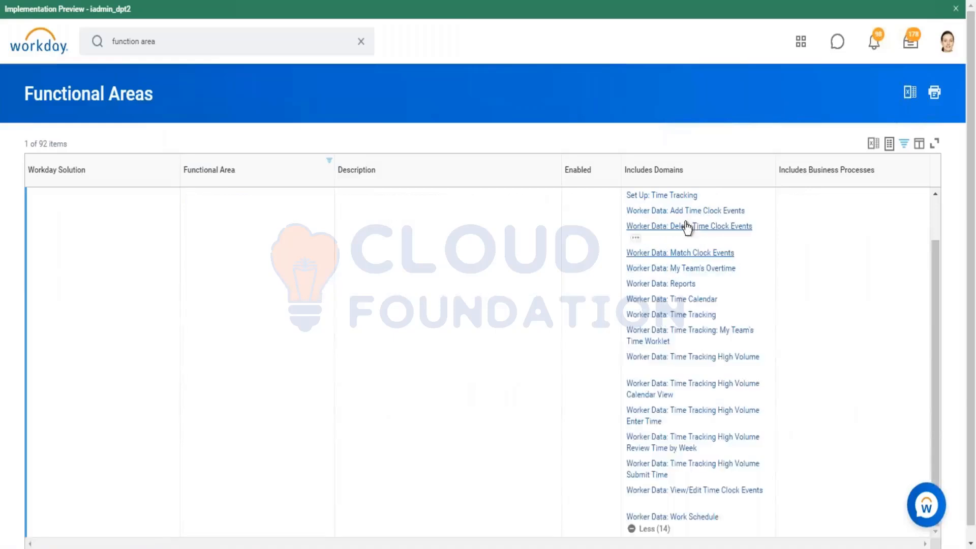
scroll(681, 304, "down", 1)
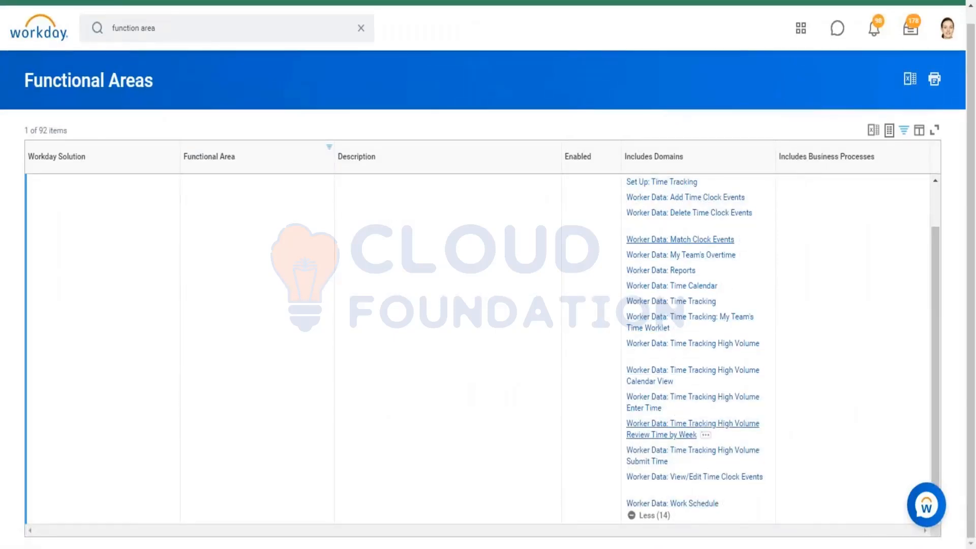
scroll(650, 285, "up", 1)
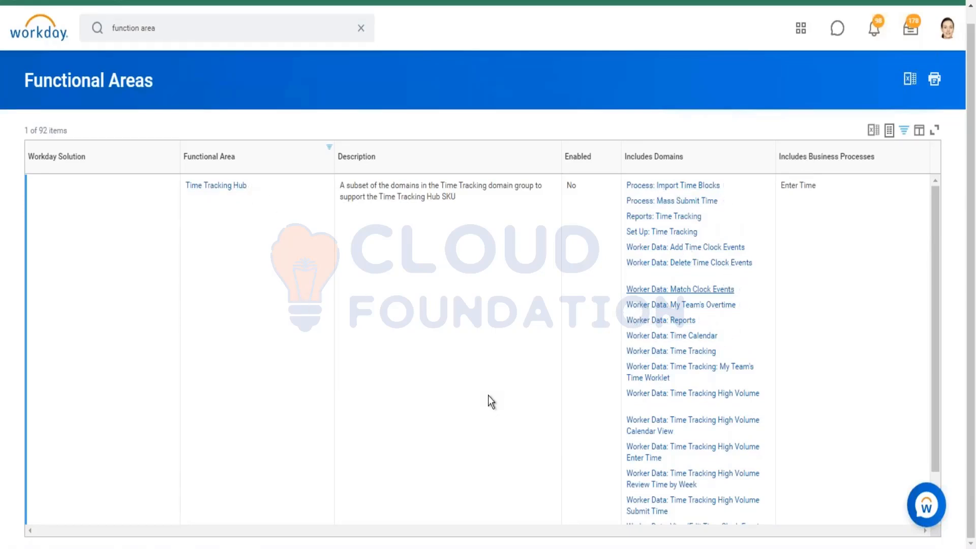
scroll(284, 240, "up", 1)
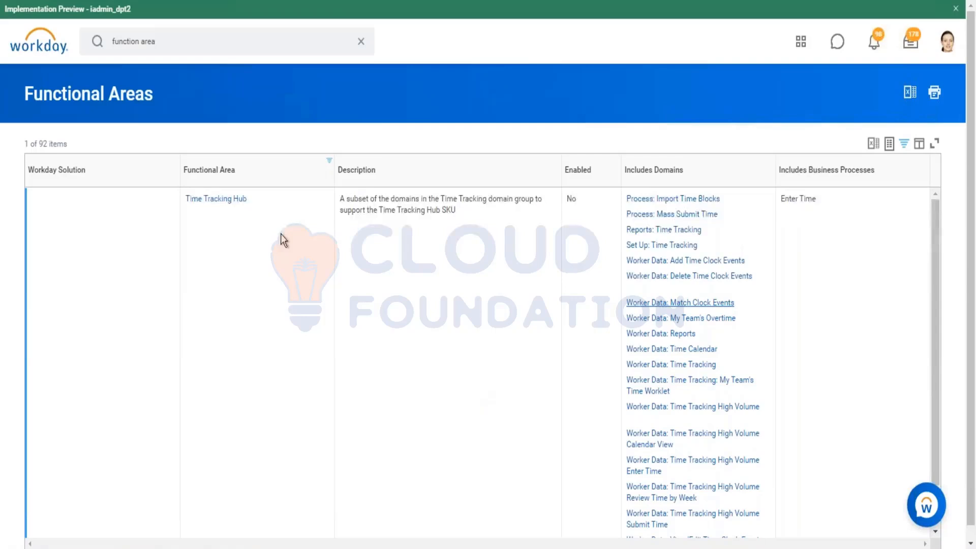
Search for "view work schedule" and open the View Work Schedule Calendar report
left_click(361, 42)
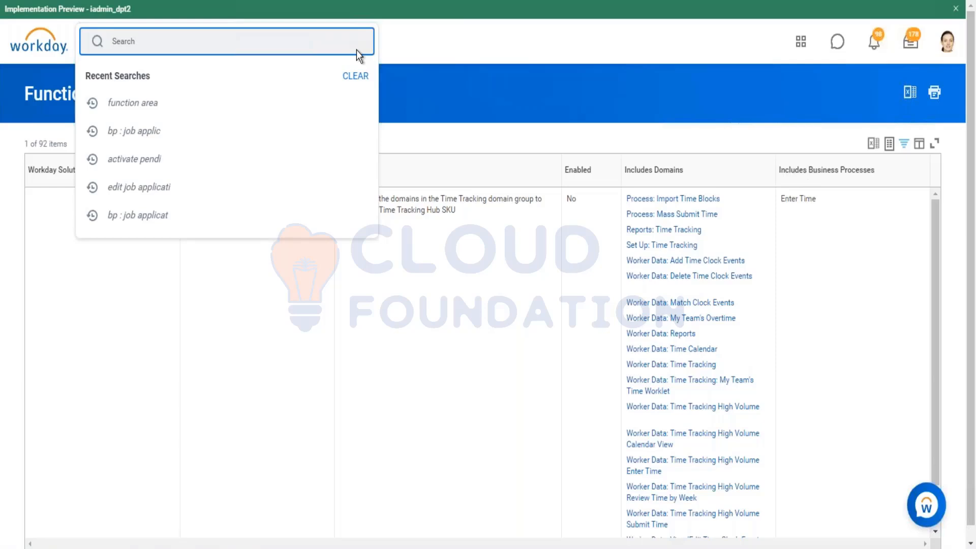
type("view w")
type("o")
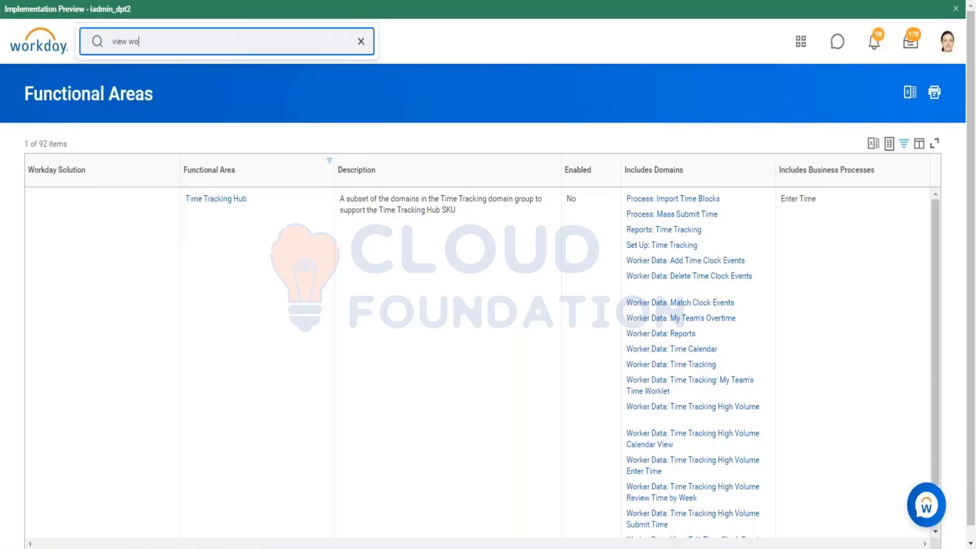
type("rkschedule")
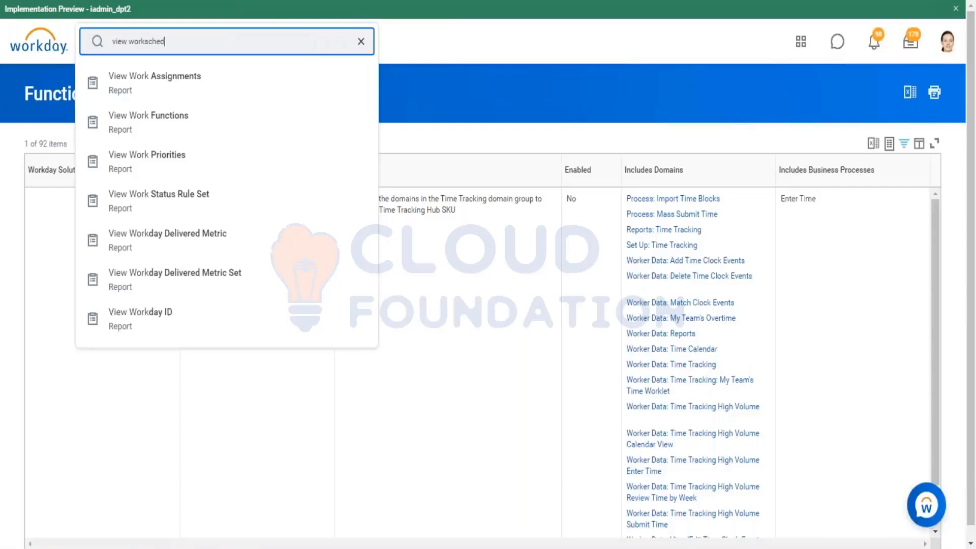
left_click(147, 40)
type("b")
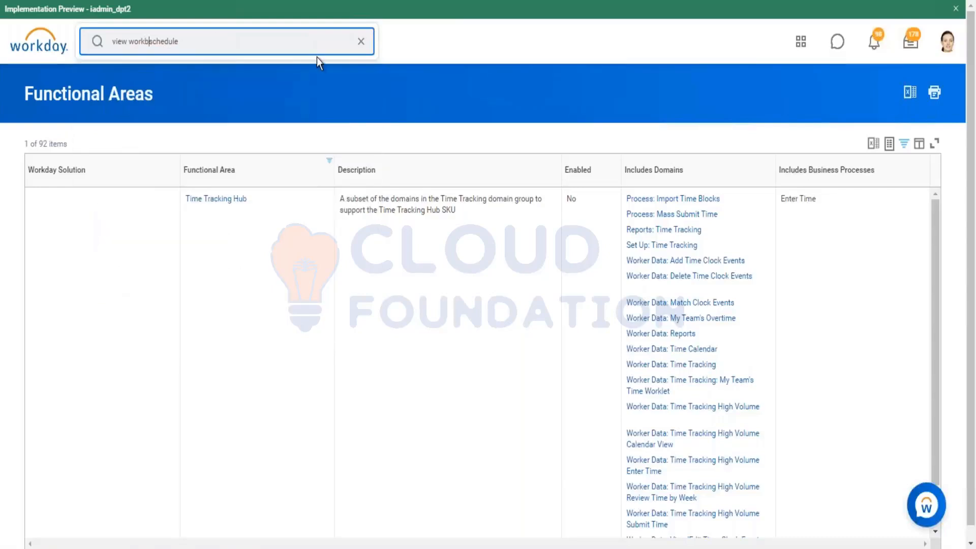
key("BackSpace")
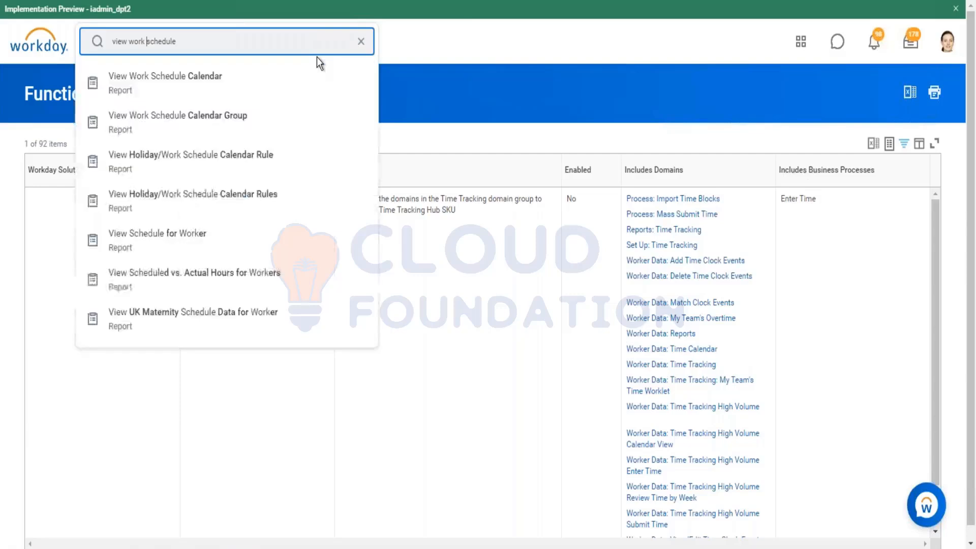
left_click(212, 95)
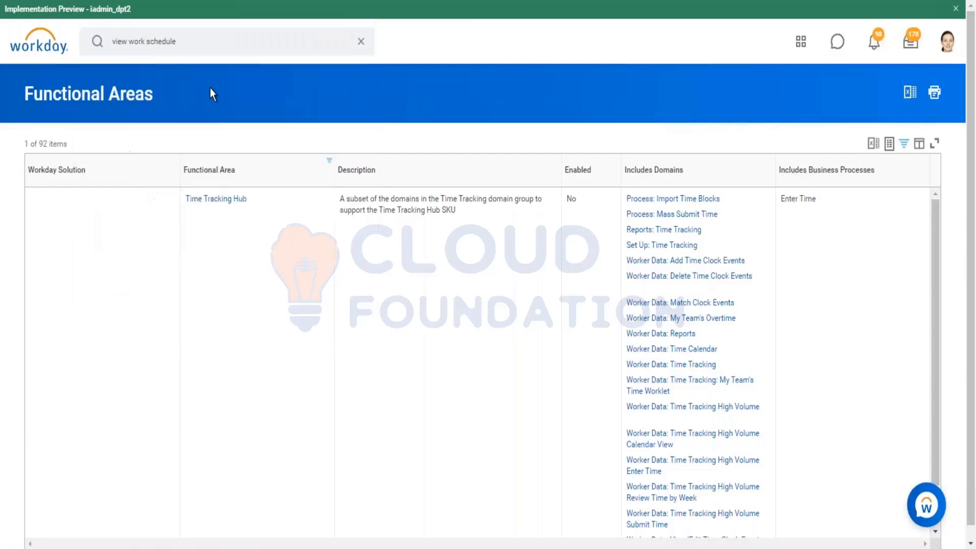
Choose Shift D8 Hours (08:00-17:00) from all work schedule calendars, display it and examine its description
left_click(212, 152)
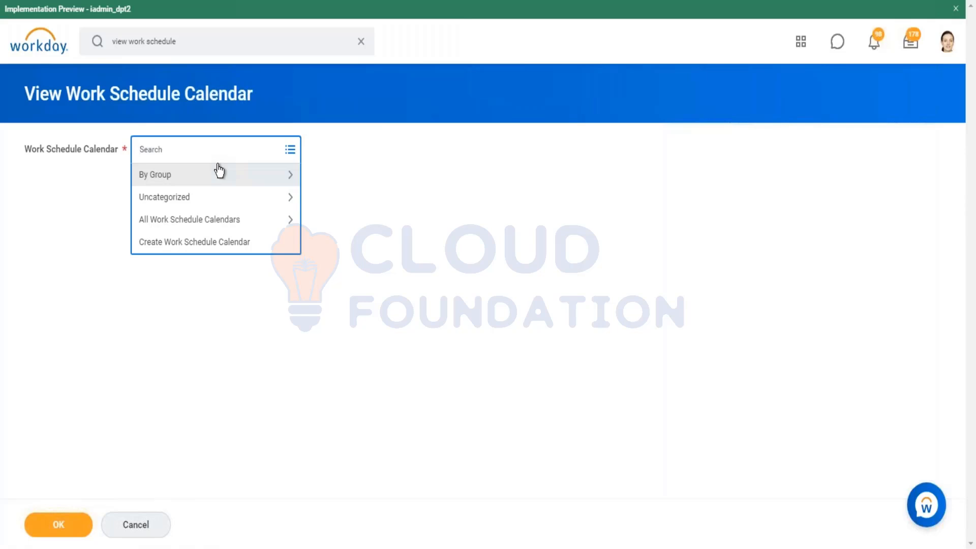
left_click(202, 221)
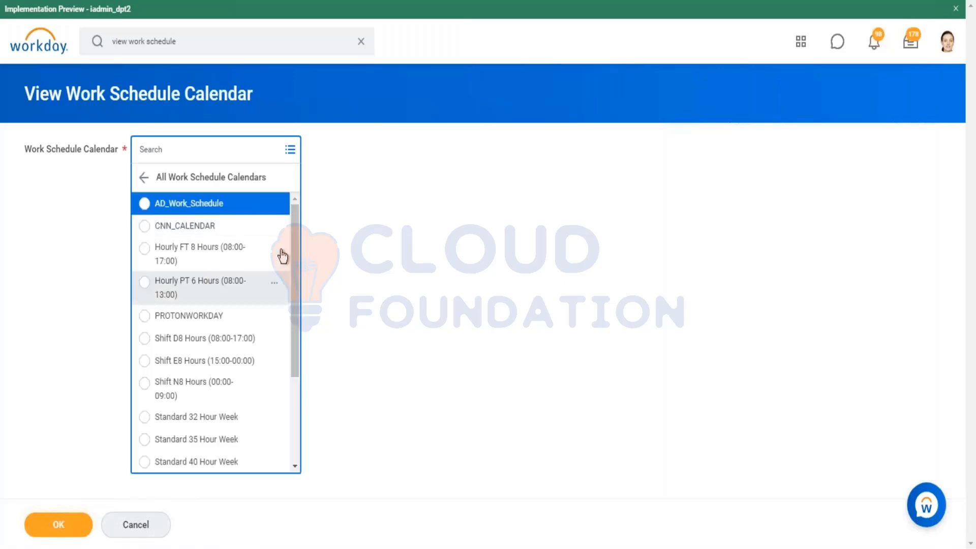
left_click_drag(294, 227, 295, 242)
left_click(240, 308)
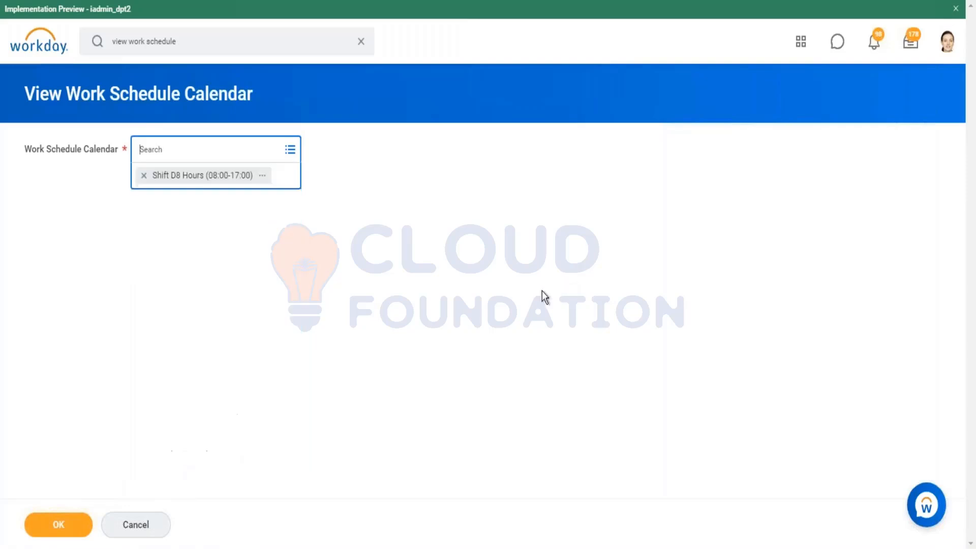
key("Return")
left_click_drag(156, 194, 312, 201)
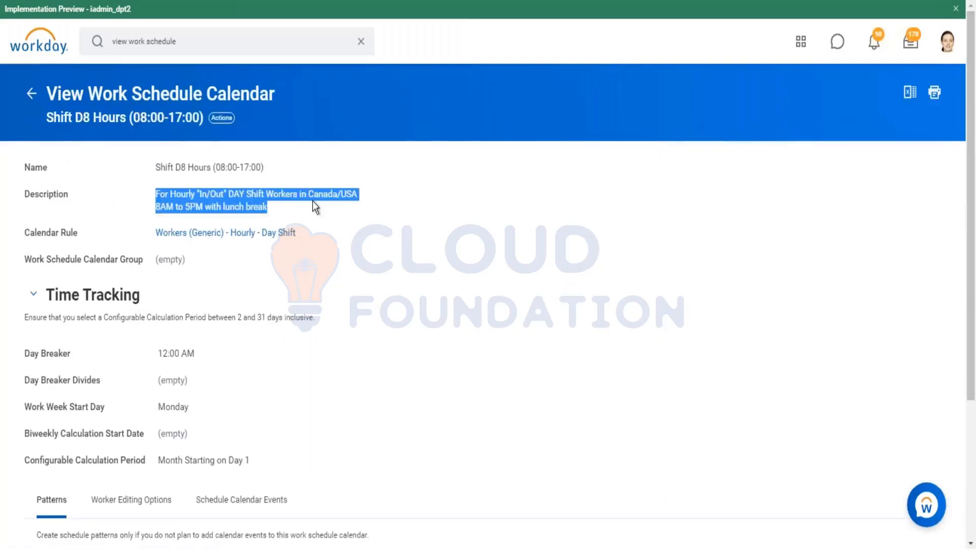
left_click(389, 197)
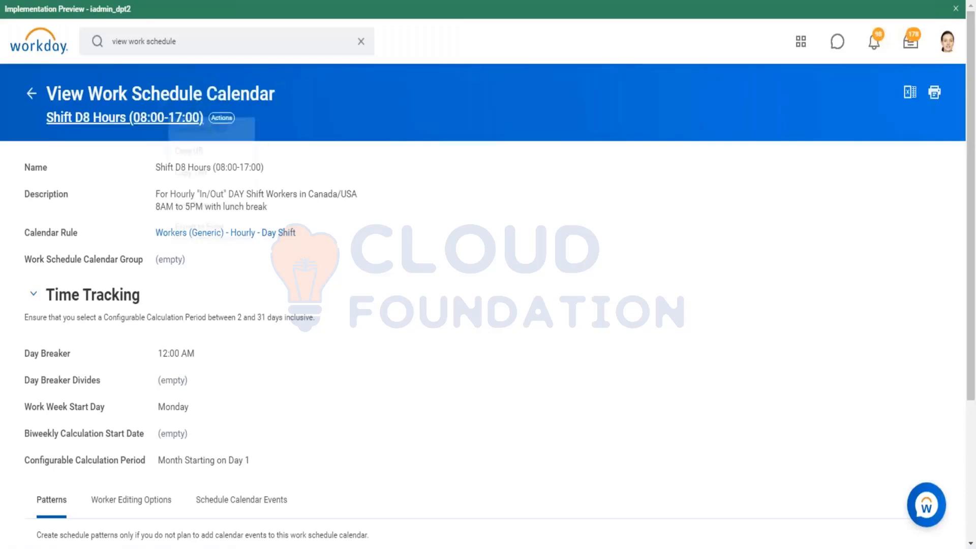
Open the Shift D8 Hours (08:00-17:00) calendar in a separate browser window and maximize that window
right_click(171, 123)
left_click(236, 131)
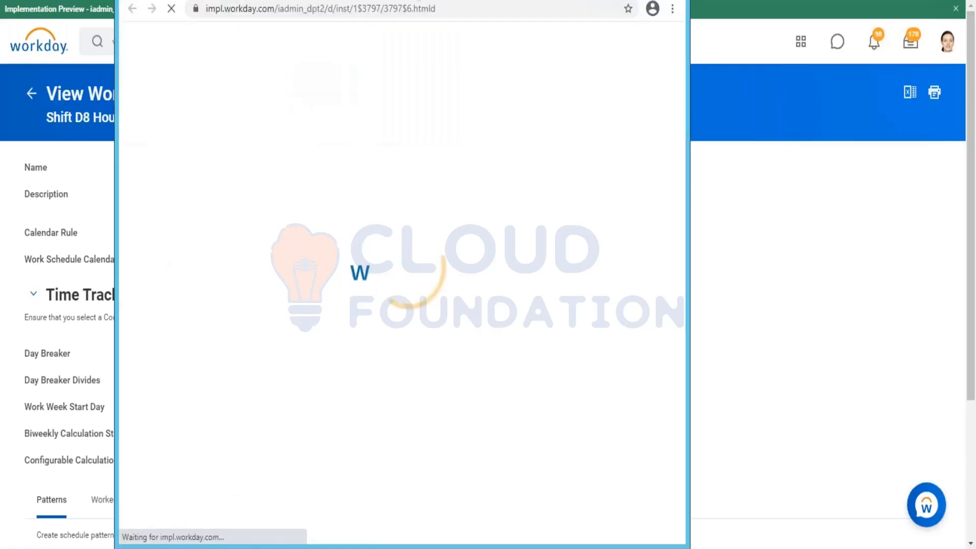
double_click(219, 1)
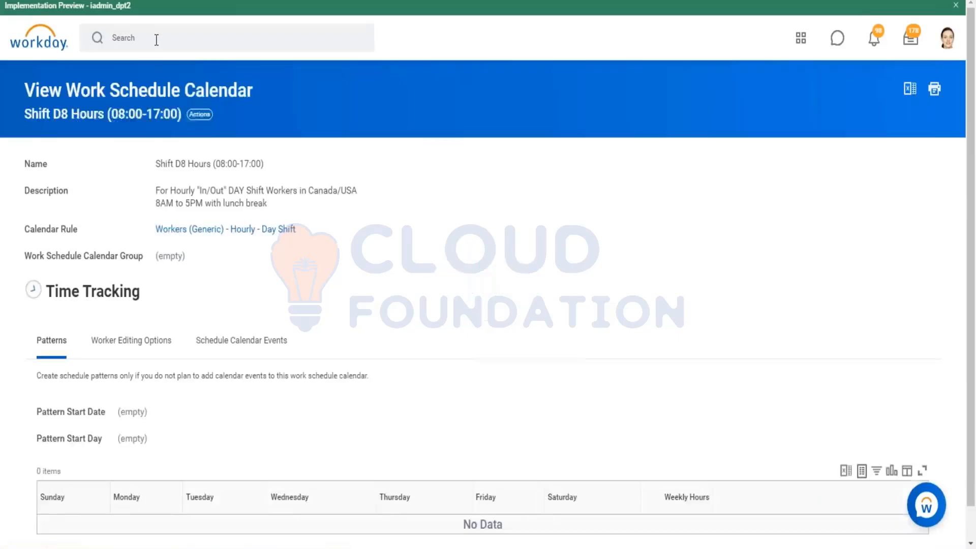
Search for "create work schedule" and open the Create Work Schedule Calendar task
left_click(159, 38)
type("create")
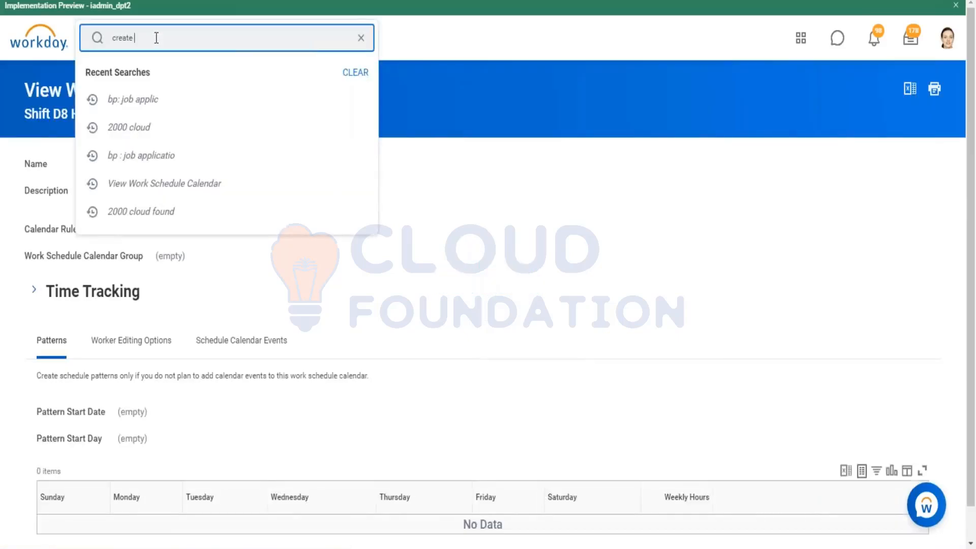
type(" work schedule")
key("Return")
right_click(193, 31)
left_click(428, 84)
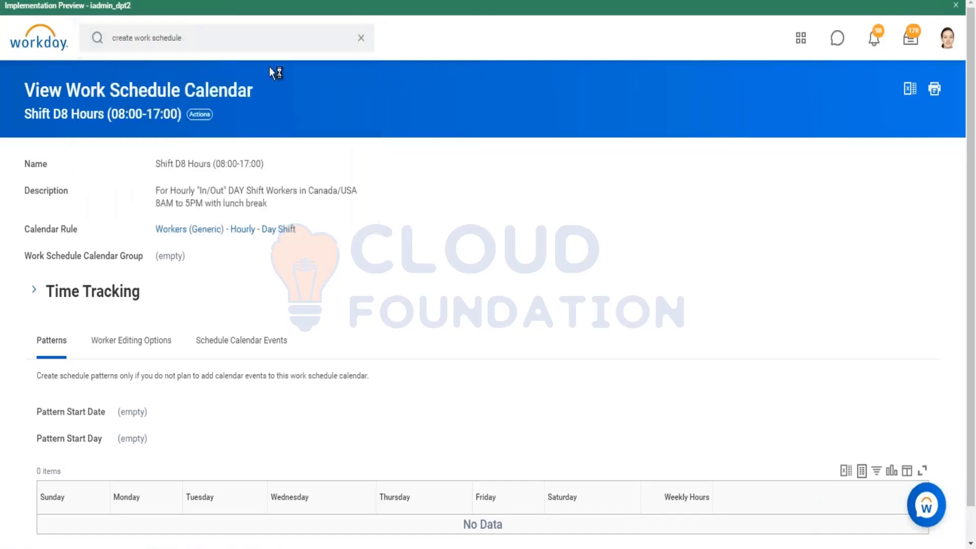
left_click(267, 43)
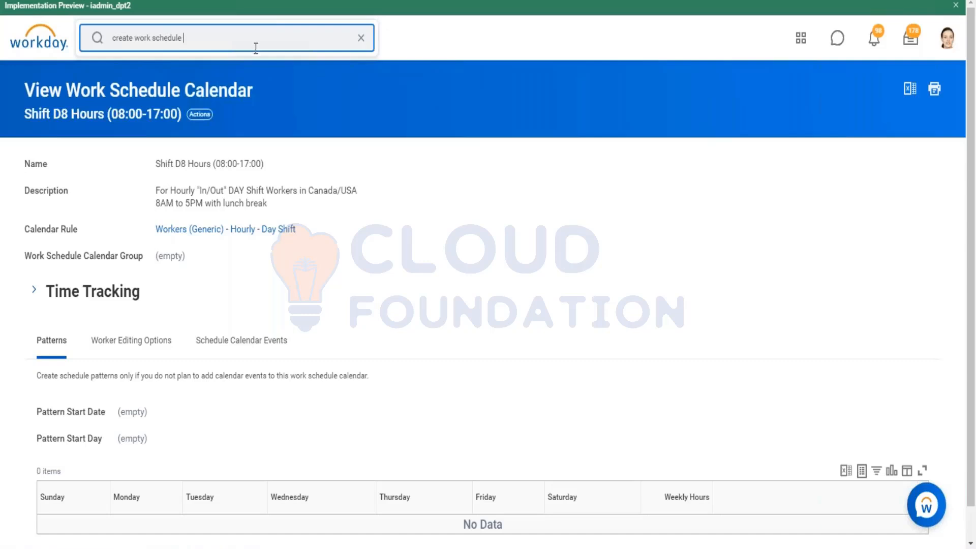
key("Return")
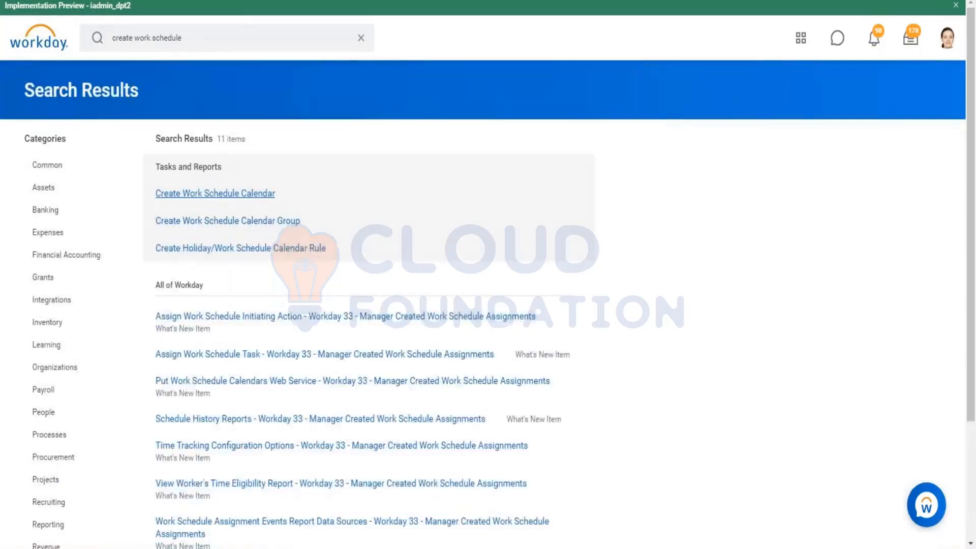
left_click(196, 193)
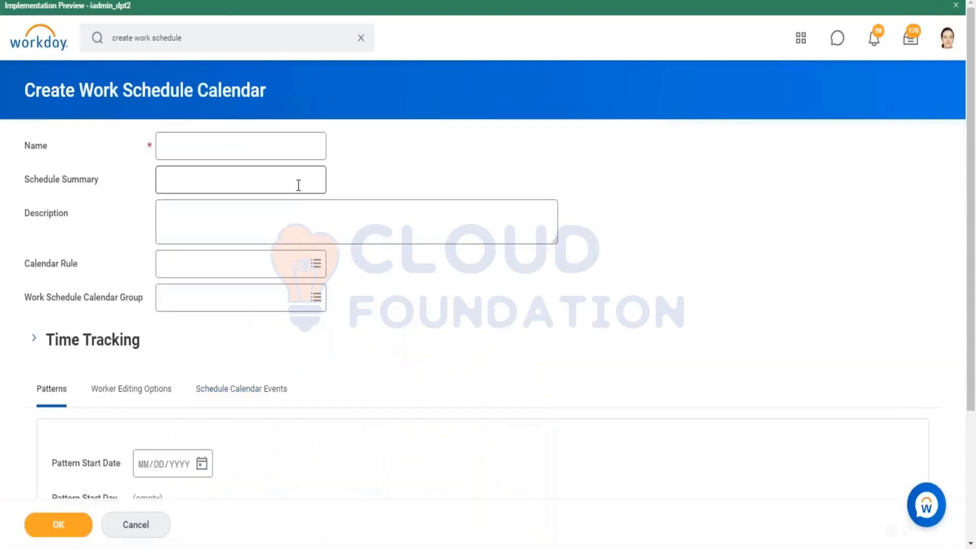
Name the new work schedule calendar "US Engineer (10 - 18)"
mouse_move(298, 187)
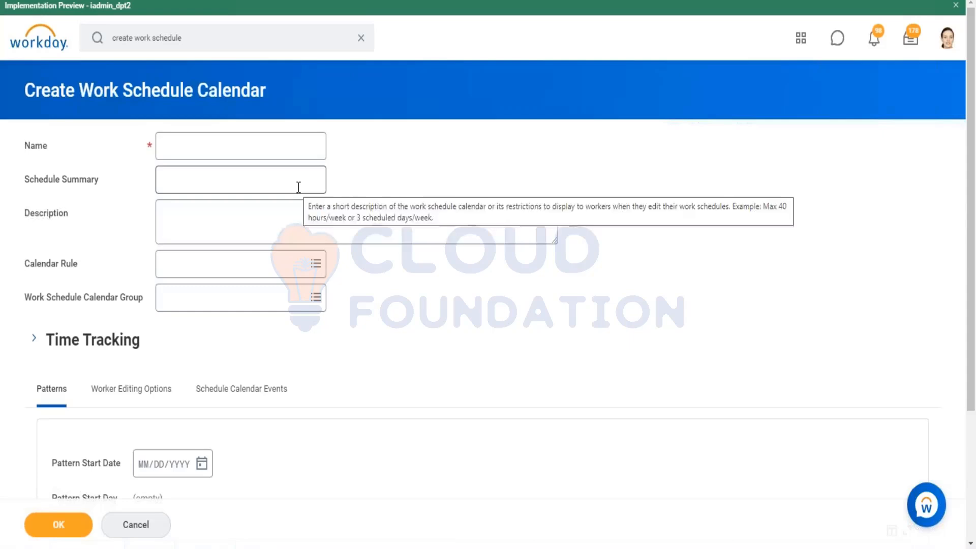
left_click(297, 146)
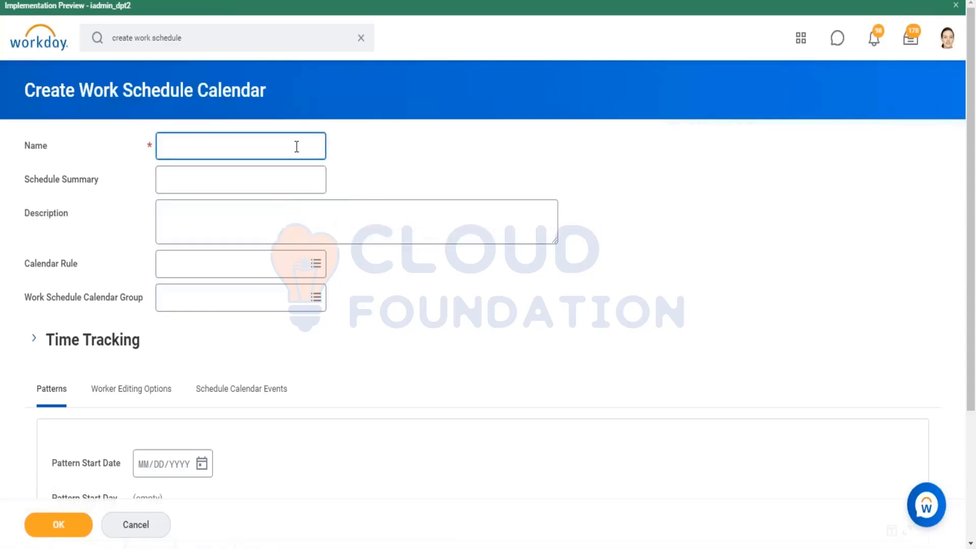
type("US Engineer ()")
key("Left")
type("10 - 18")
left_click(450, 157)
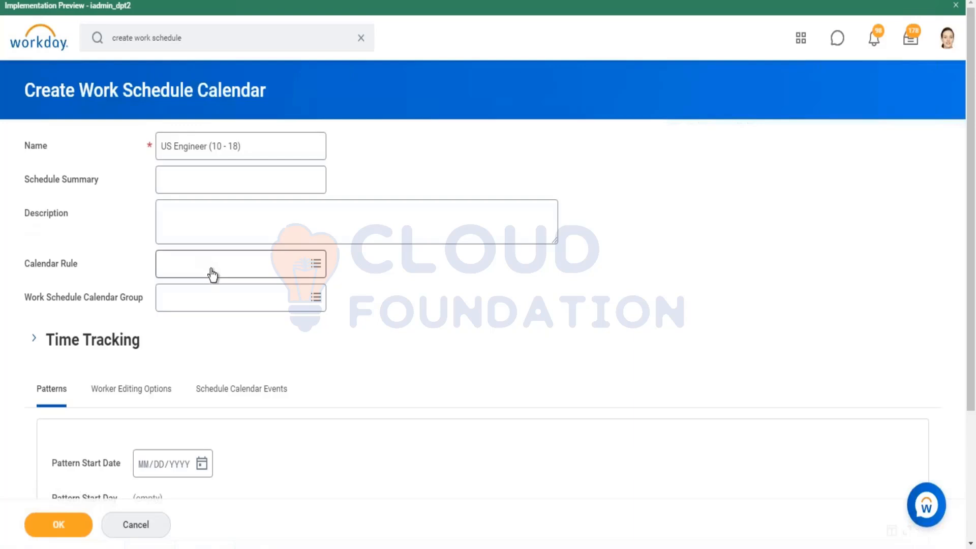
Look over the schedule pattern options and expand the Time Tracking section of the new calendar
scroll(188, 257, "down", 3)
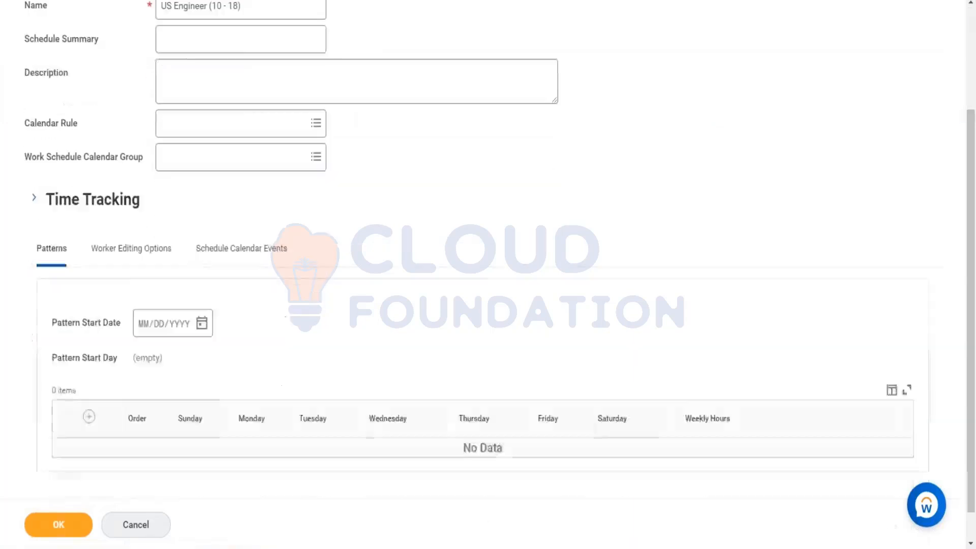
scroll(387, 104, "up", 3)
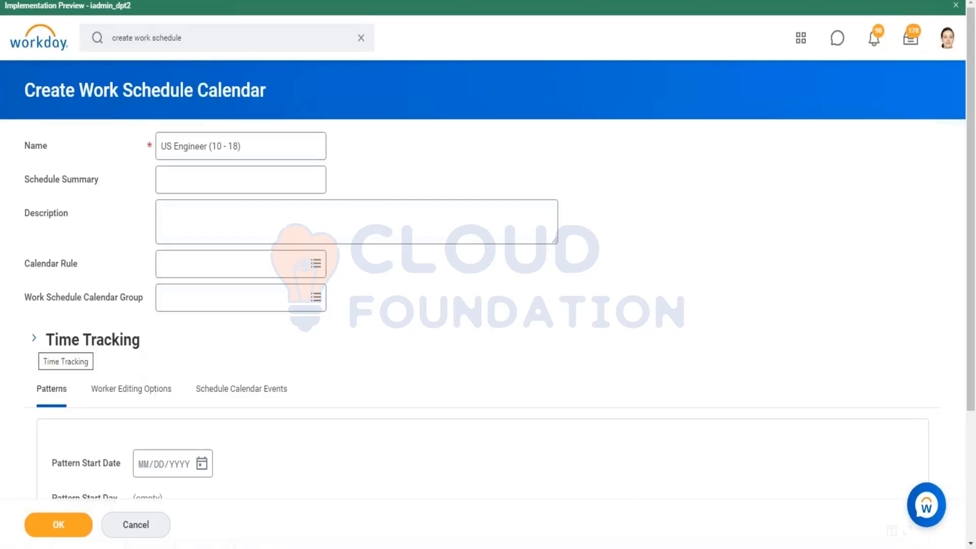
left_click(34, 338)
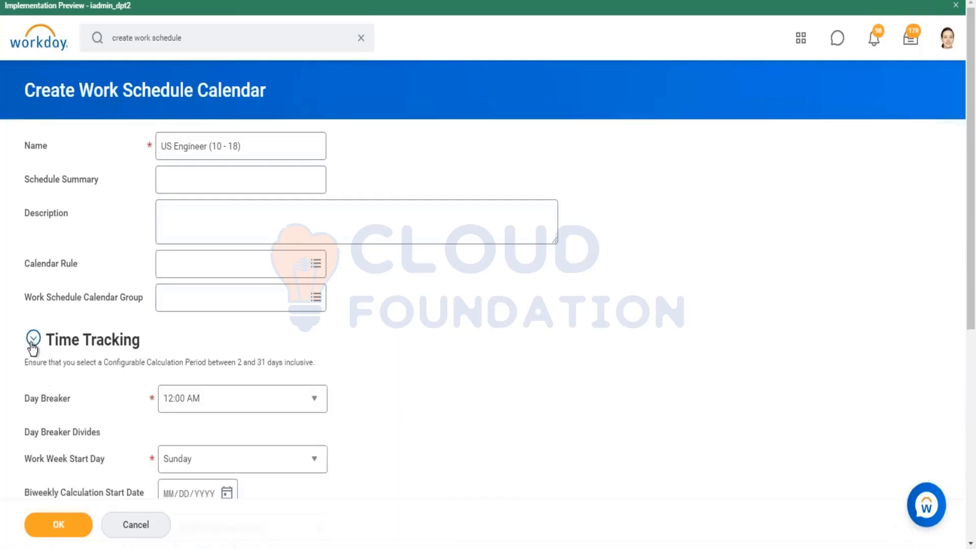
Set the Day Breaker of the new work schedule calendar to 12:00 AM
scroll(51, 313, "down", 4)
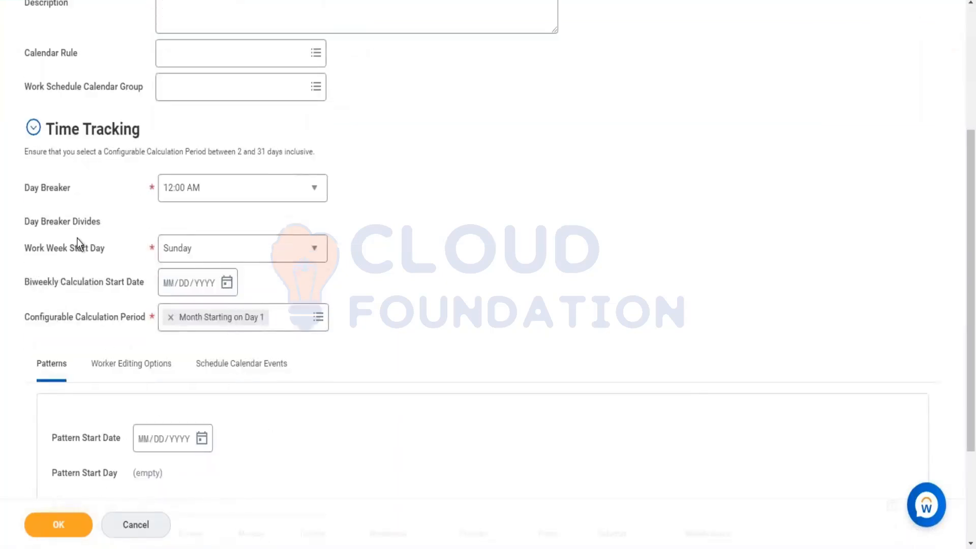
mouse_move(77, 237)
left_click(223, 203)
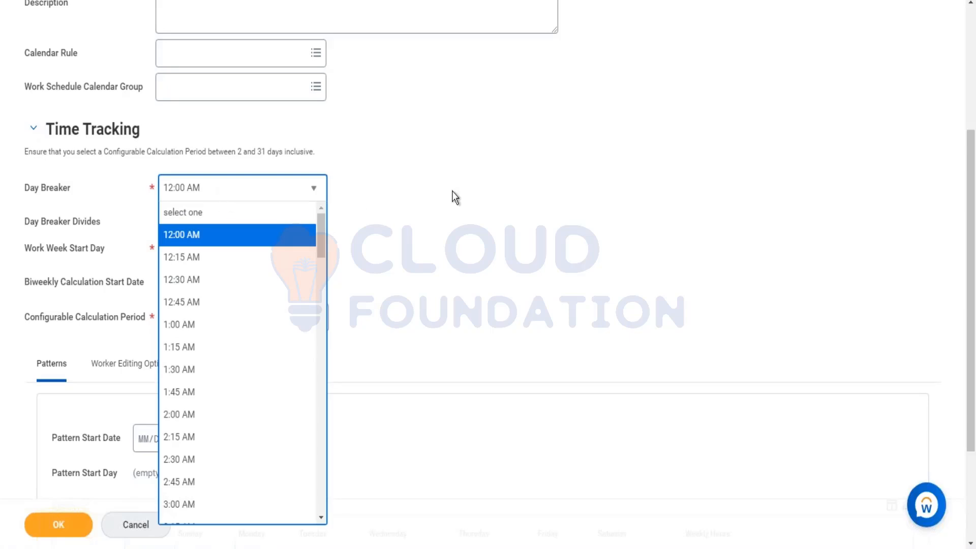
left_click(250, 243)
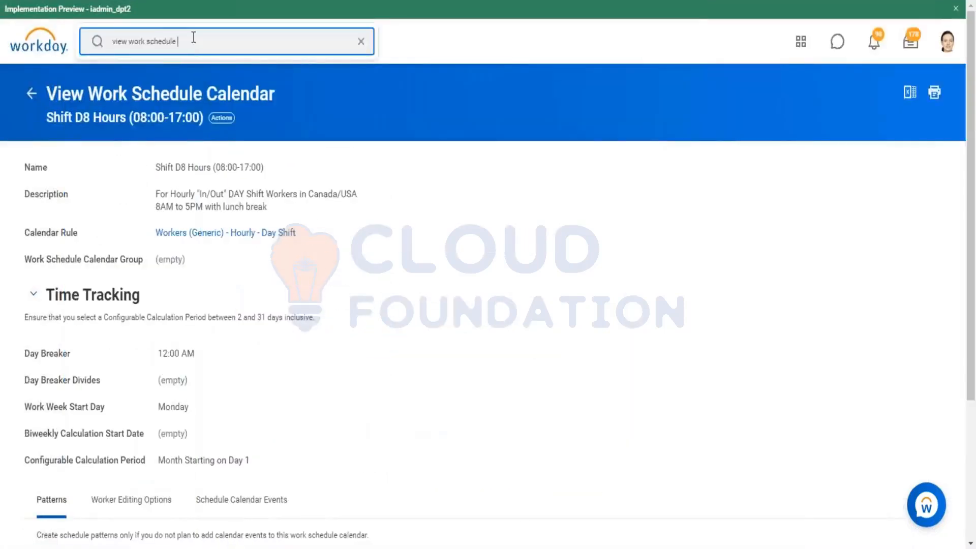
In the window with the existing work schedule calendar, search for the worker by full name and open the worker's profile
triple_click(193, 38)
type("kevin turner")
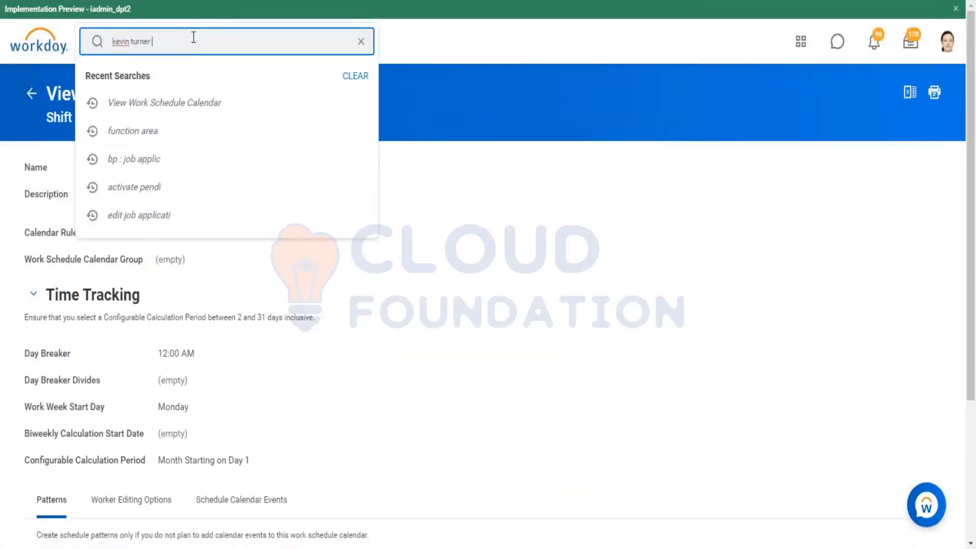
key("Return")
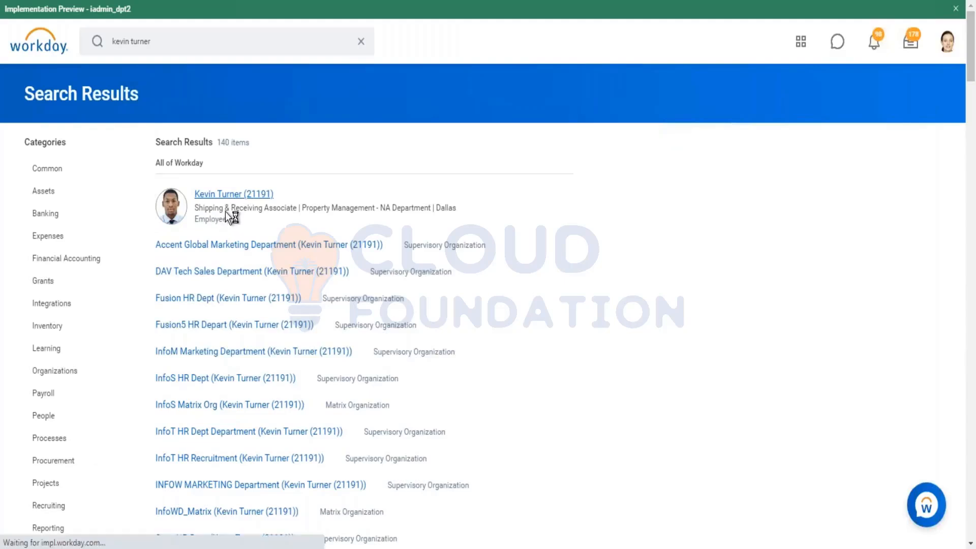
left_click(227, 189)
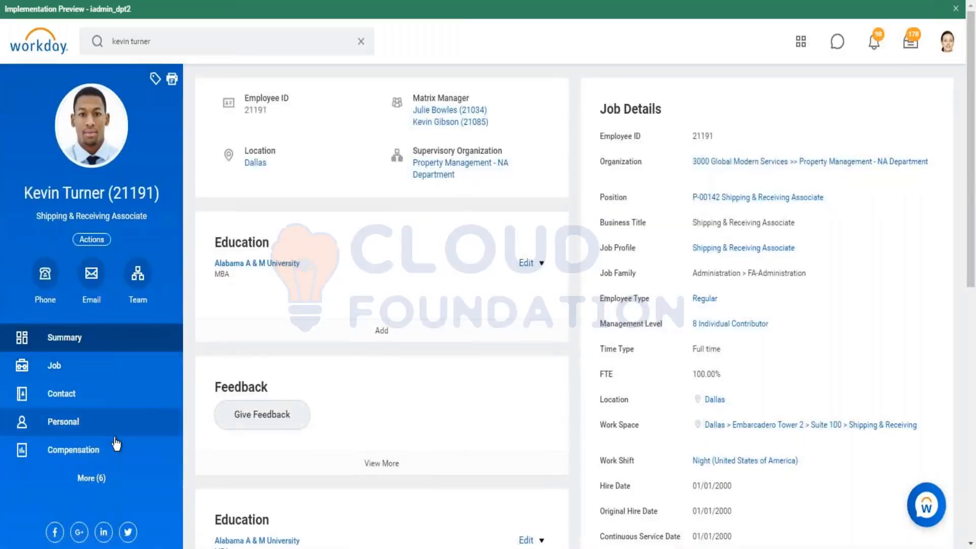
Open the worker's Enter Time calendar from the Time and Leave actions, keeping the date 01/07/2021
left_click(101, 242)
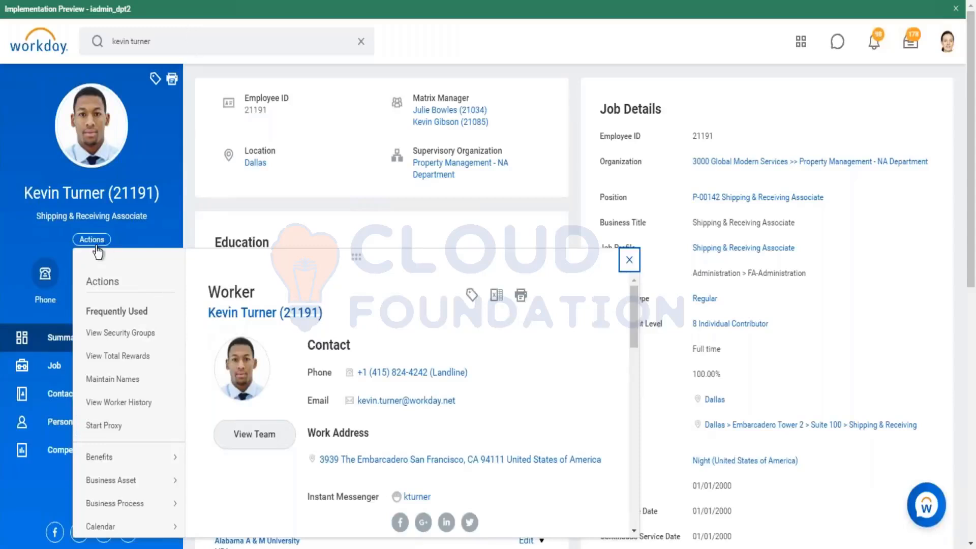
scroll(124, 382, "down", 5)
mouse_move(118, 471)
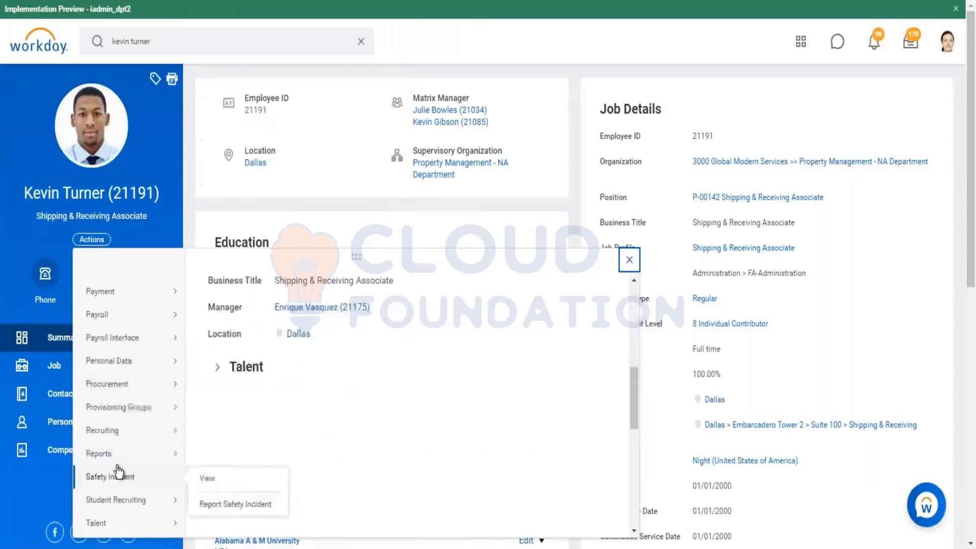
scroll(121, 470, "down", 3)
mouse_move(120, 405)
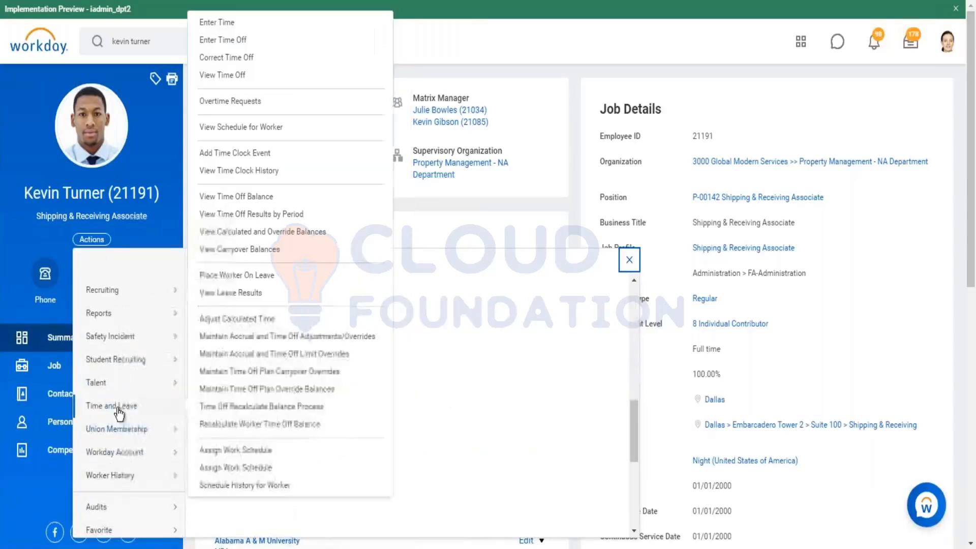
left_click(211, 24)
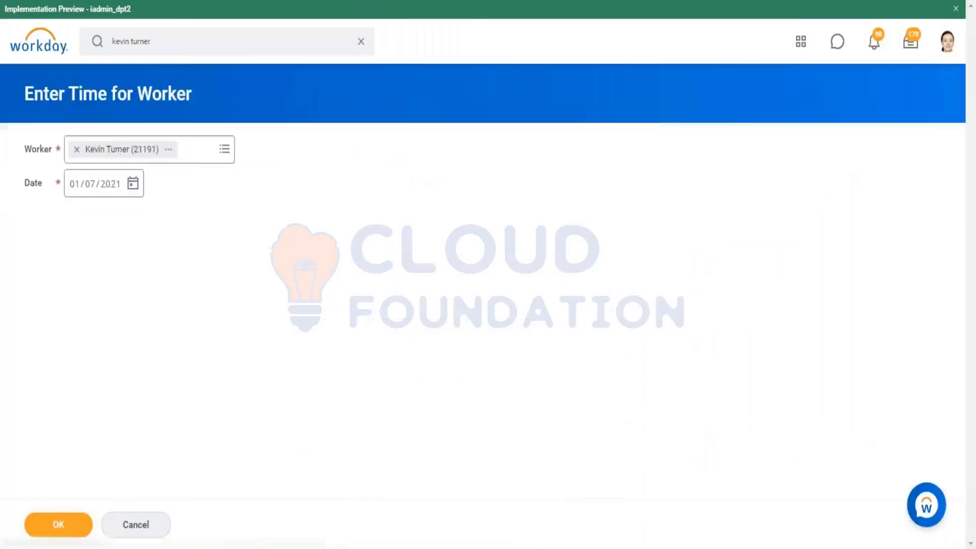
left_click(59, 524)
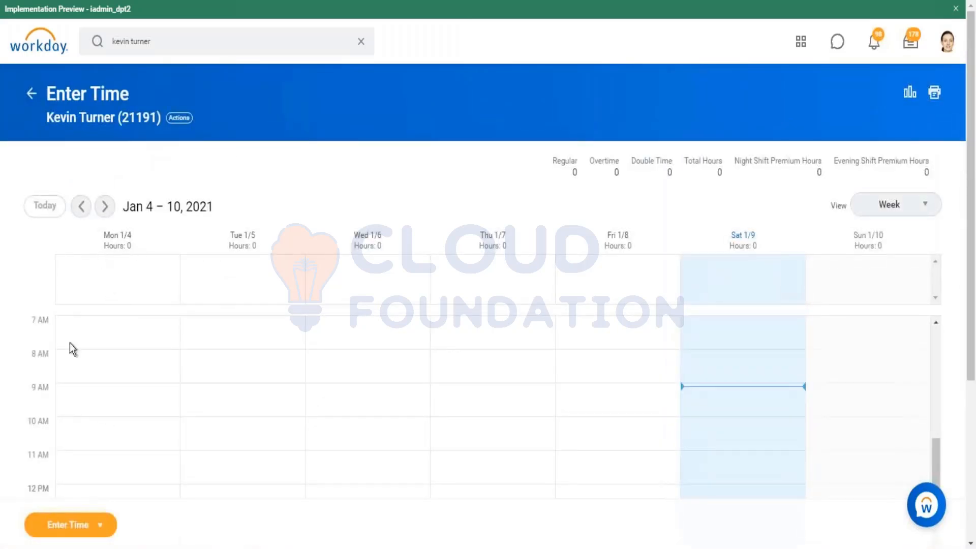
Copy the worker's name, search for "view worker time eligi", open View Worker's Time Eligibility and paste the name as the worker
right_click(110, 123)
left_click(142, 184)
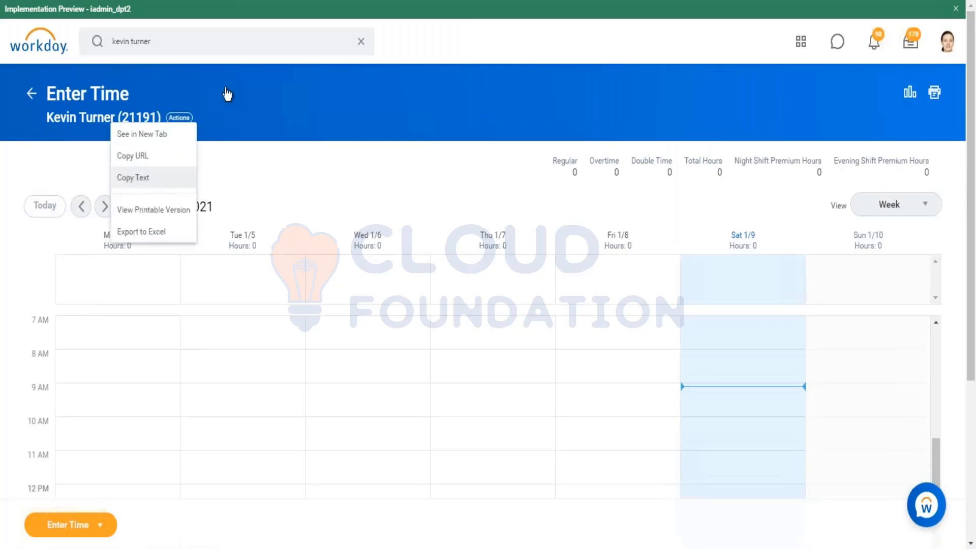
left_click(193, 51)
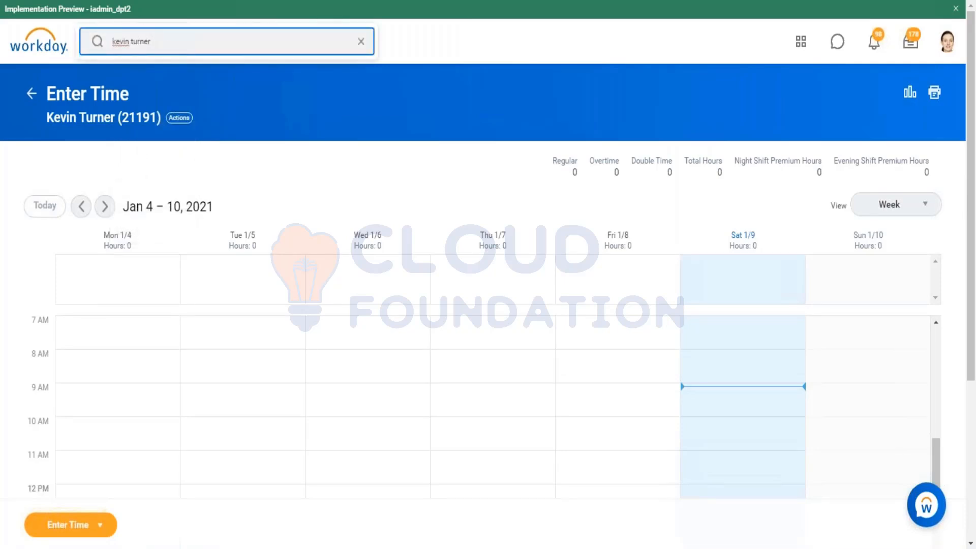
key("ctrl+a")
type("view wo")
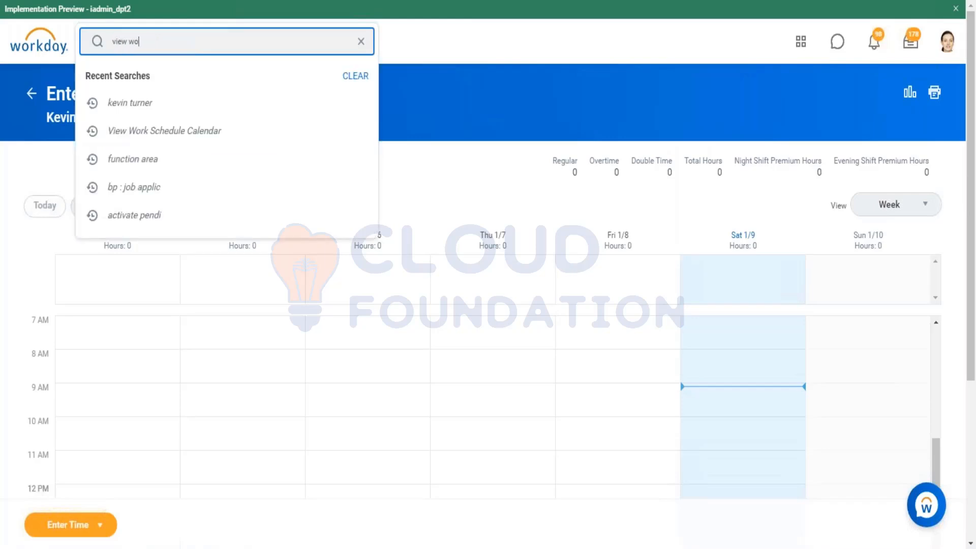
type("rker time eligi")
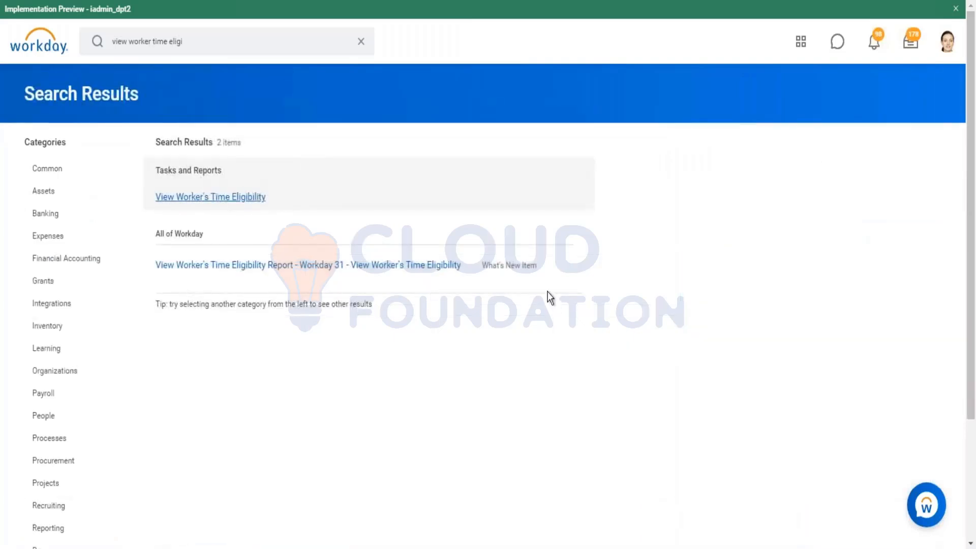
key("Return")
left_click(145, 149)
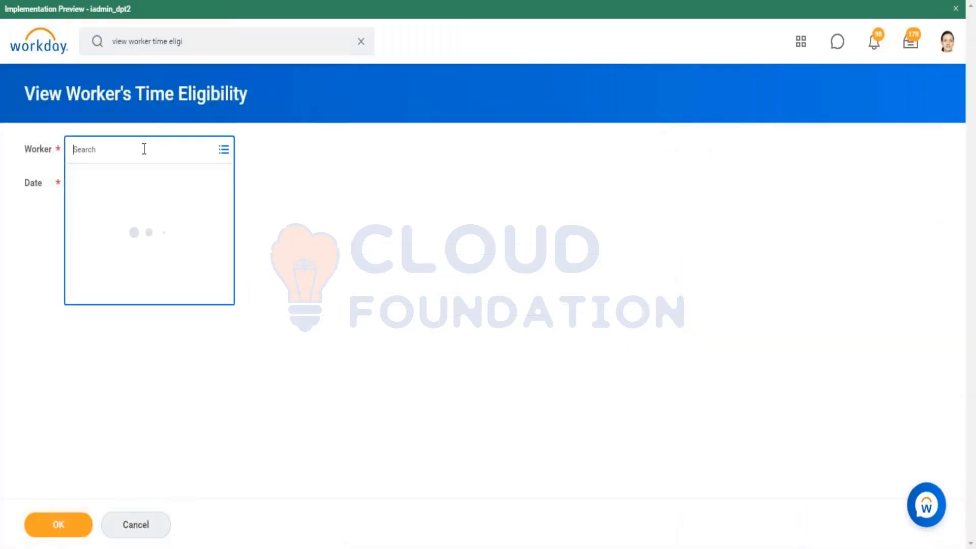
key("ctrl+v")
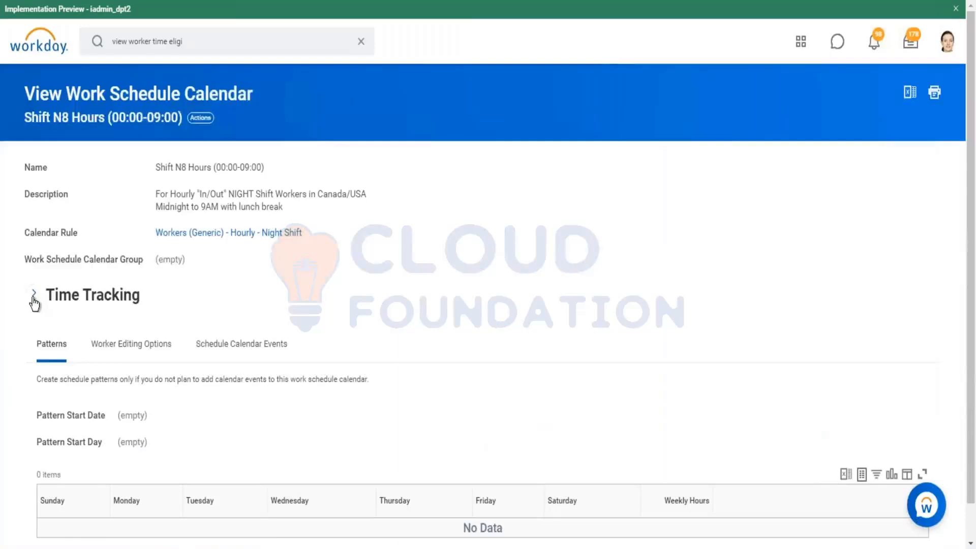
Expand the Time Tracking section of the Shift N8 Hours (00:00-09:00) calendar and examine its Work Week Start Day
left_click(33, 295)
mouse_move(166, 407)
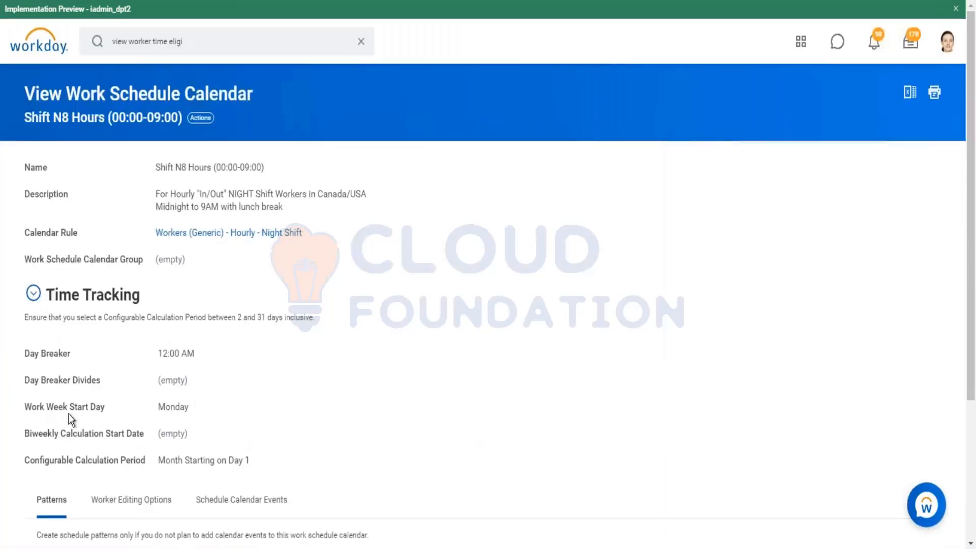
left_click_drag(157, 407, 189, 413)
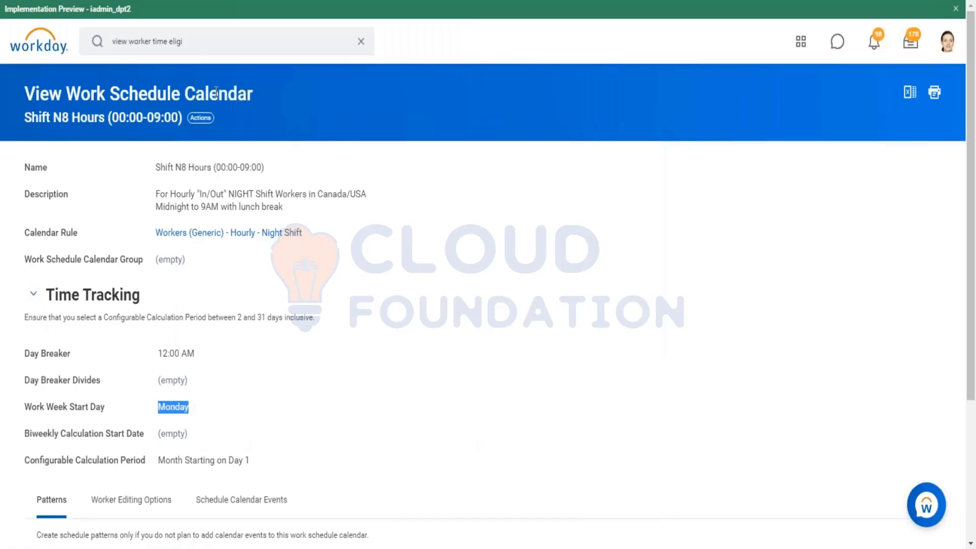
Search for the worker by first name, open the worker's Enter Time calendar and compare the current week with the previous one
left_click(197, 43)
triple_click(198, 43)
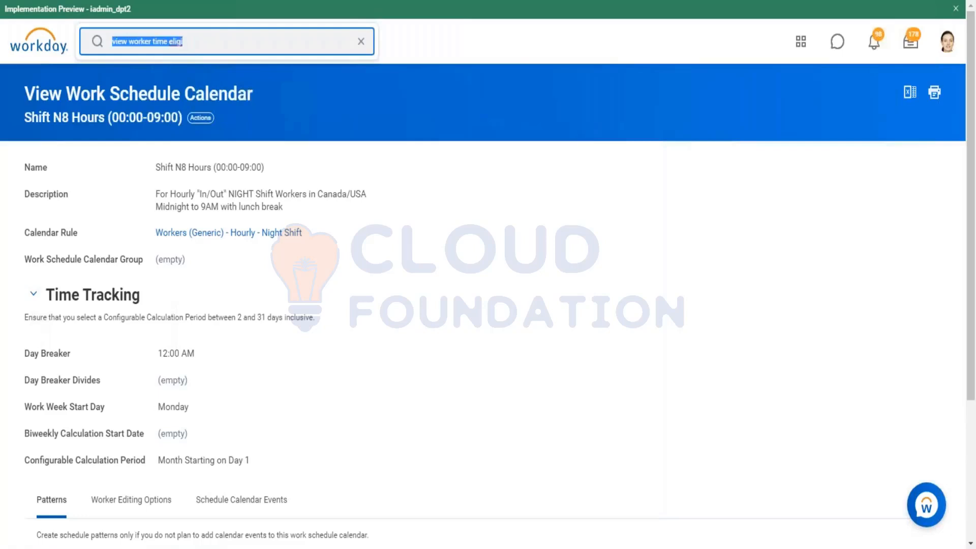
key("BackSpace")
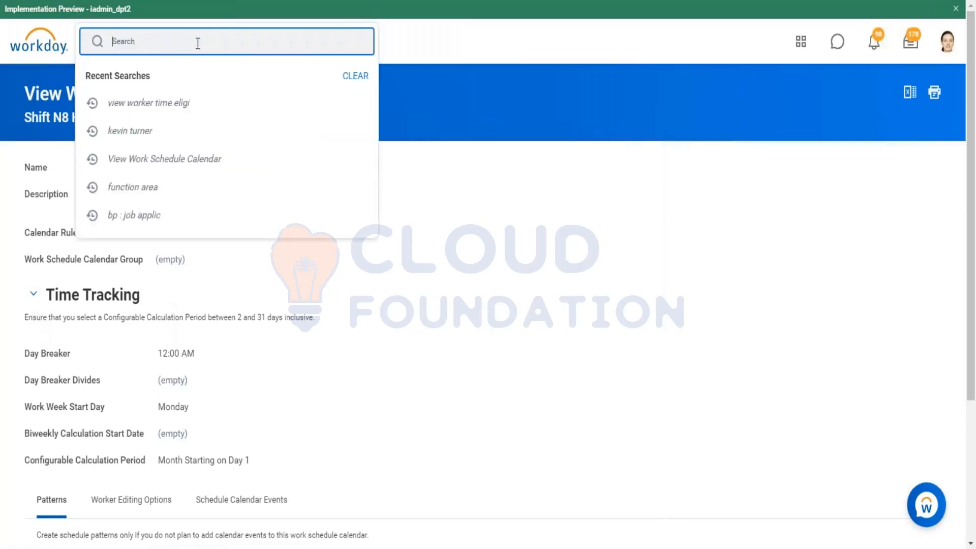
type("kevin")
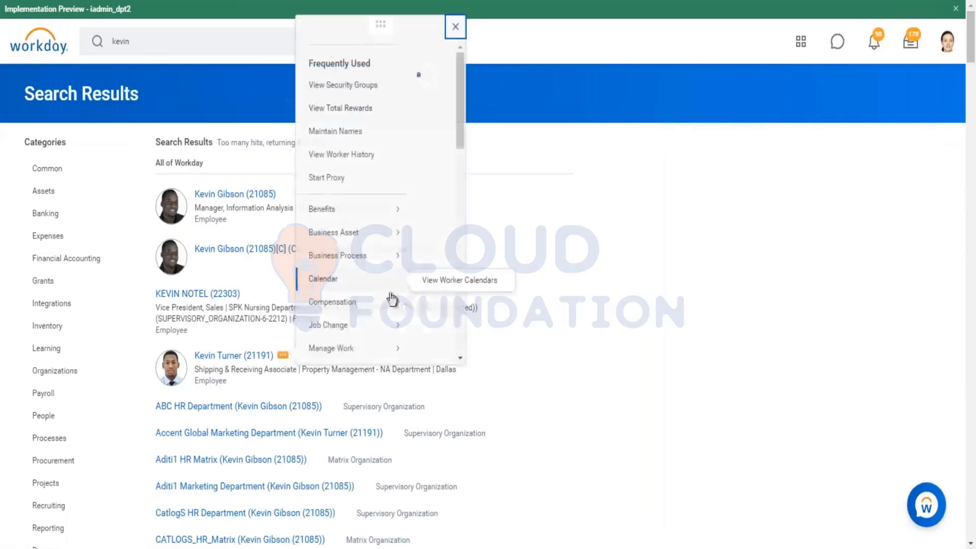
scroll(328, 136, "down", 10)
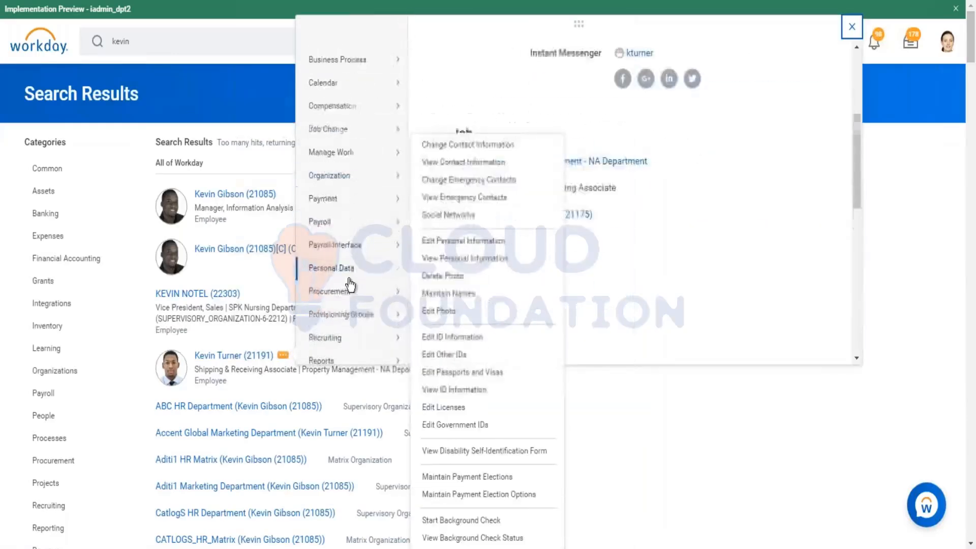
mouse_move(333, 171)
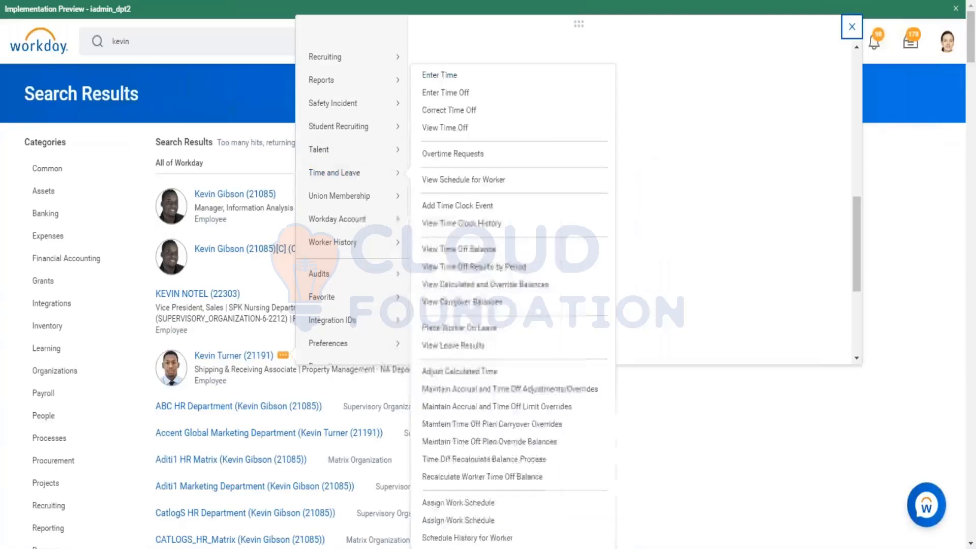
left_click(410, 69)
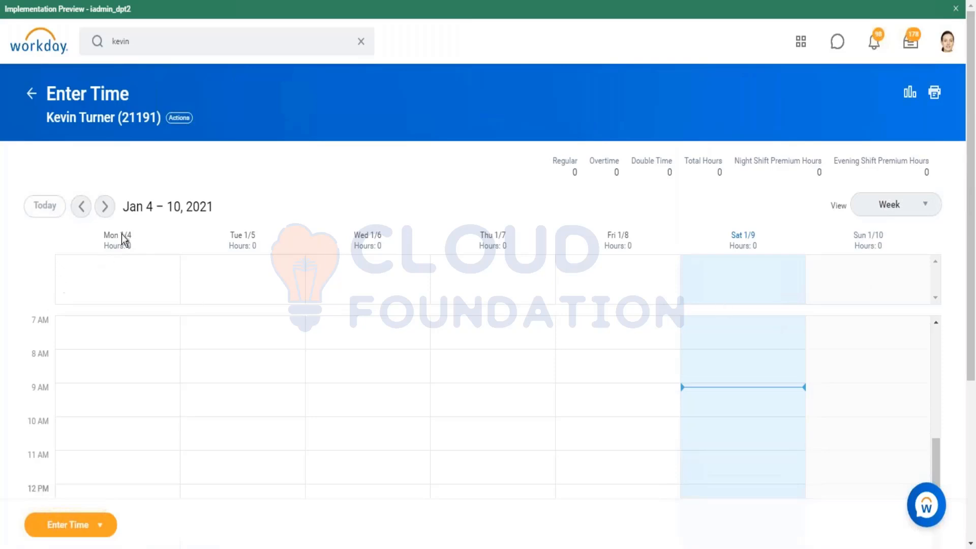
left_click(81, 206)
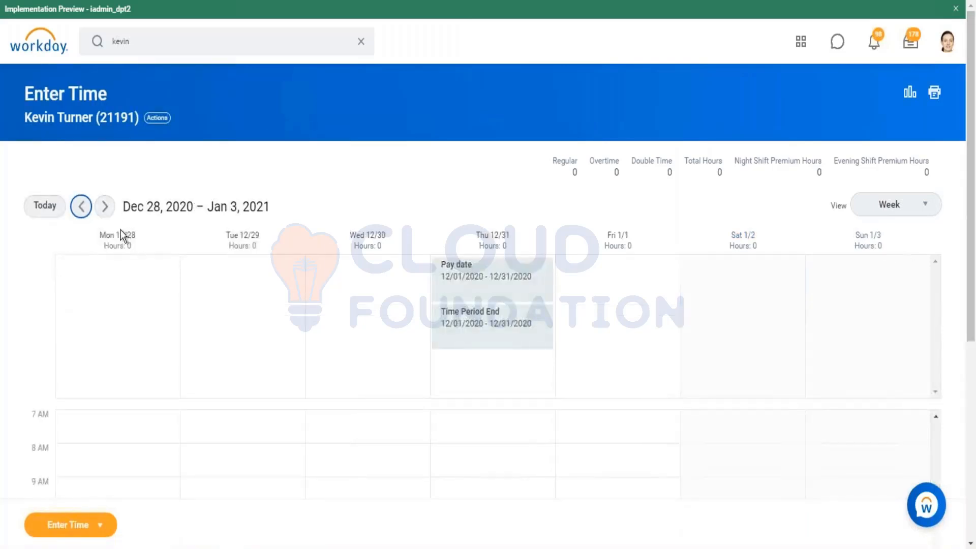
left_click(105, 206)
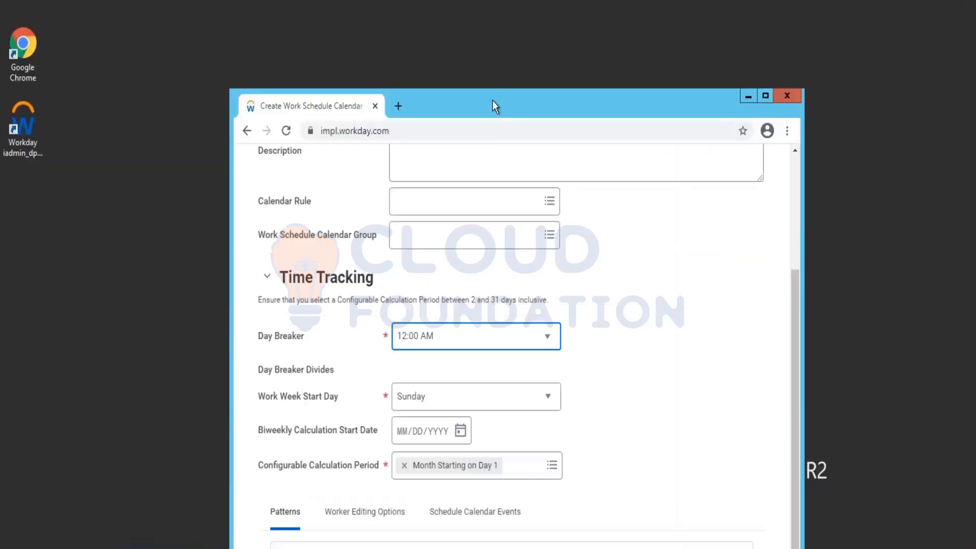
Switch back to the Create Work Schedule Calendar window in full screen and review its Time Tracking and Patterns settings
key("F11")
scroll(278, 185, "up", 4)
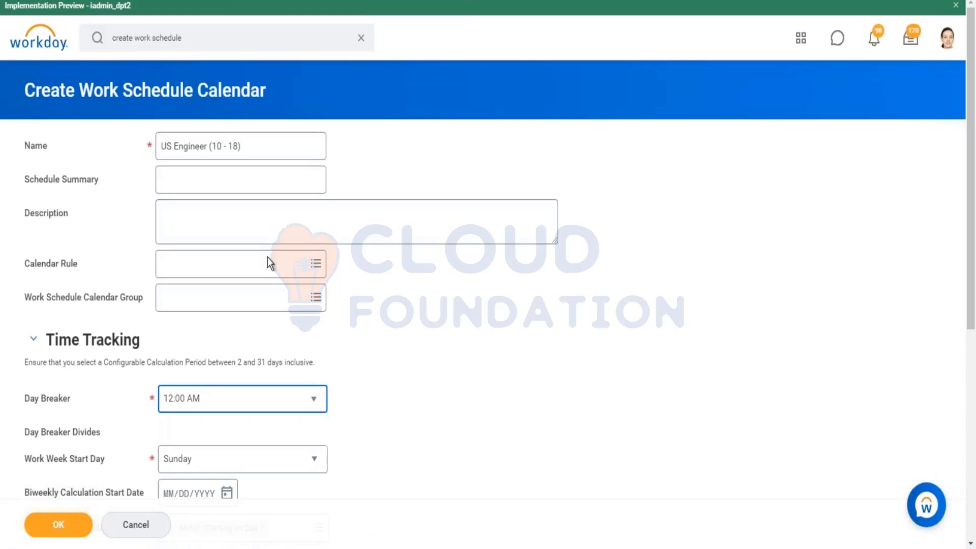
scroll(269, 356, "down", 3)
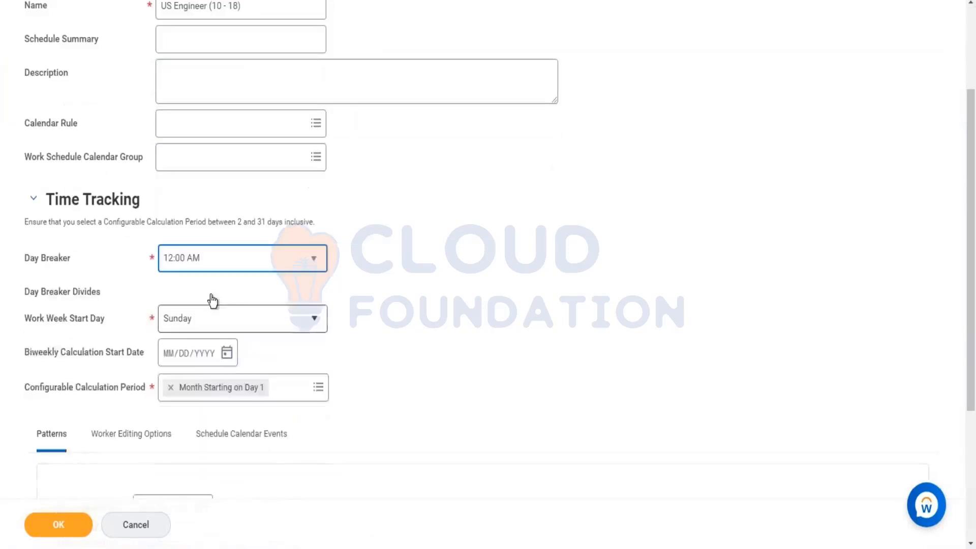
mouse_move(214, 322)
scroll(343, 306, "down", 3)
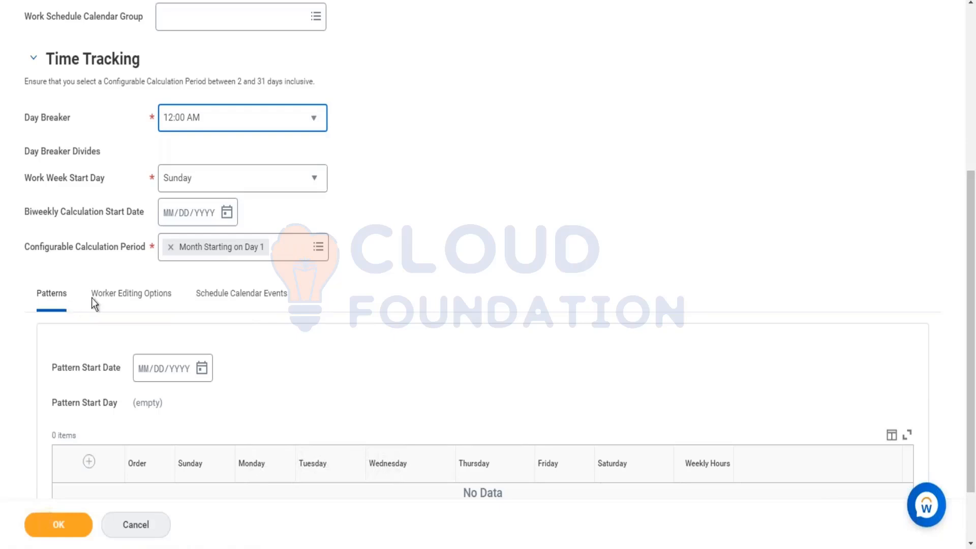
scroll(259, 290, "up", 3)
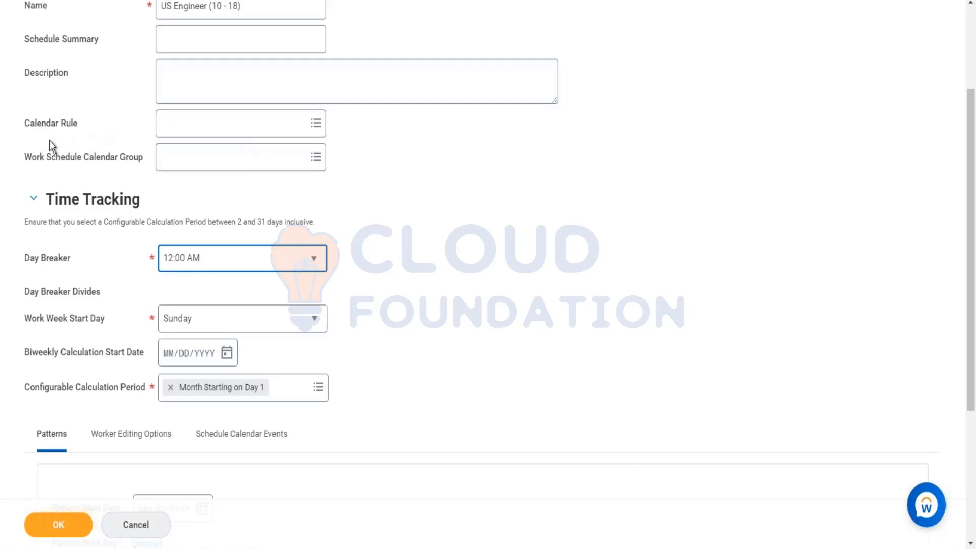
Start creating a new Holiday/Work Schedule Calendar Rule for the calendar's Calendar Rule
left_click(252, 127)
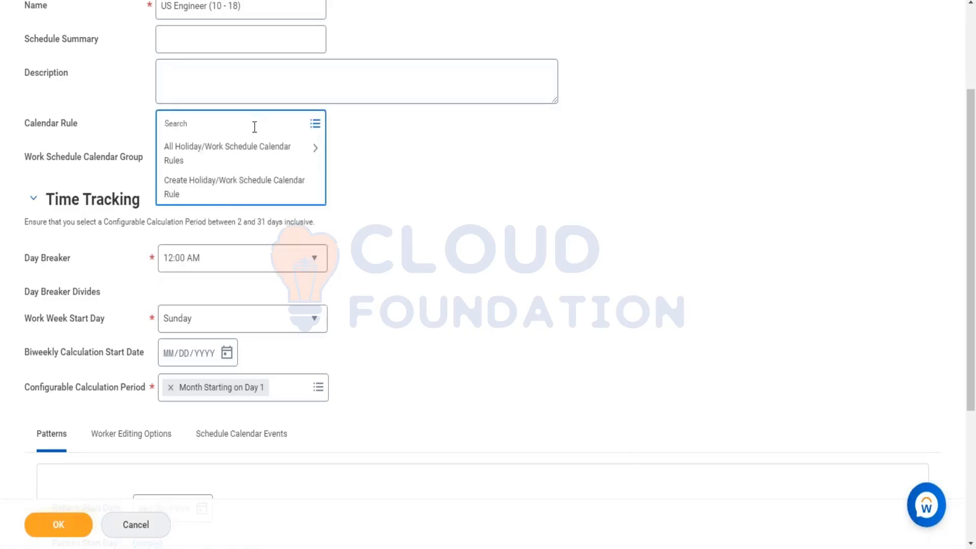
left_click(219, 193)
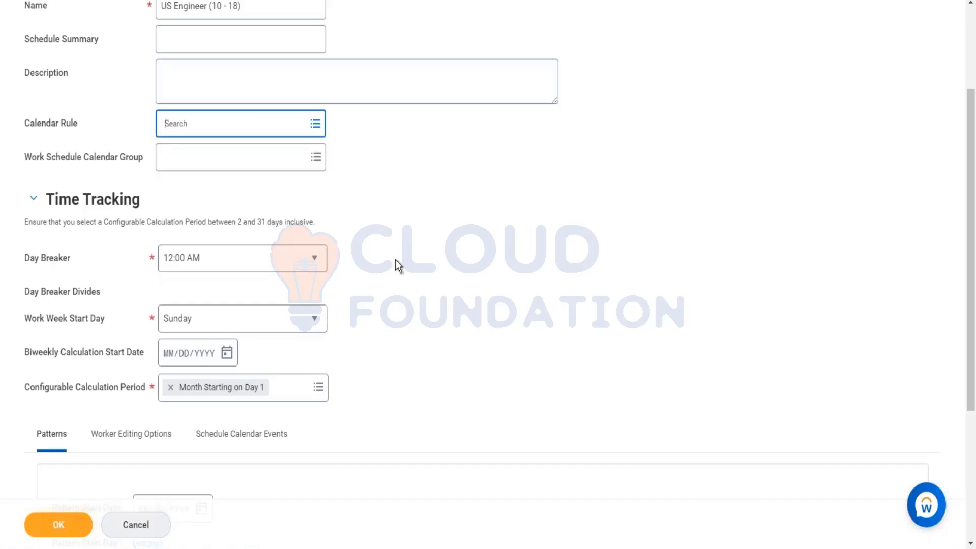
left_click(48, 524)
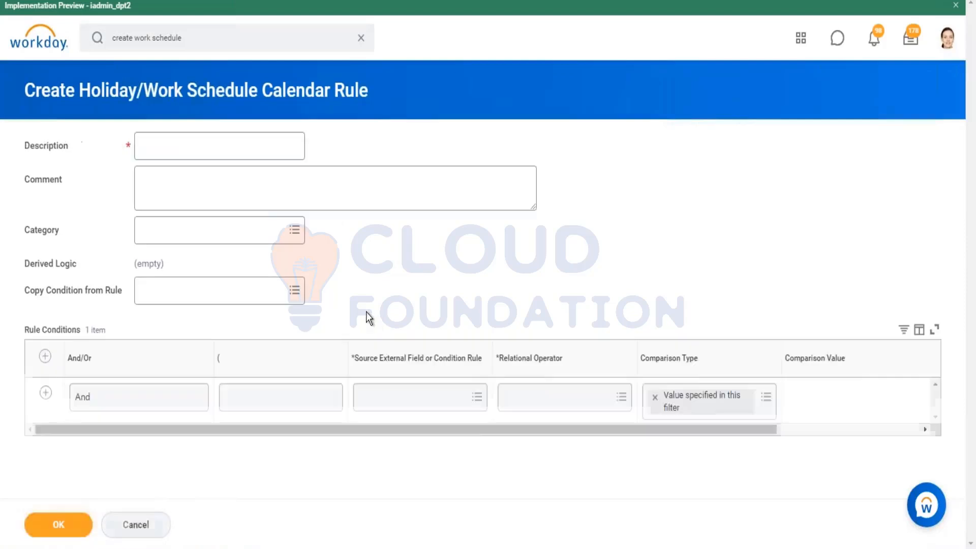
Set the first rule condition's source field to Location Address - Country with the relational operator in the selection list
left_click(458, 397)
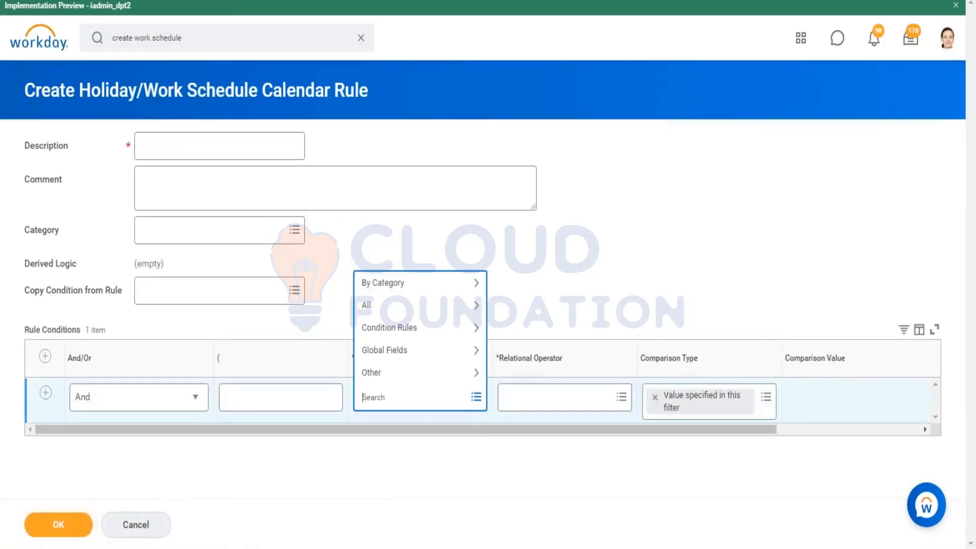
type("location country")
key("Return")
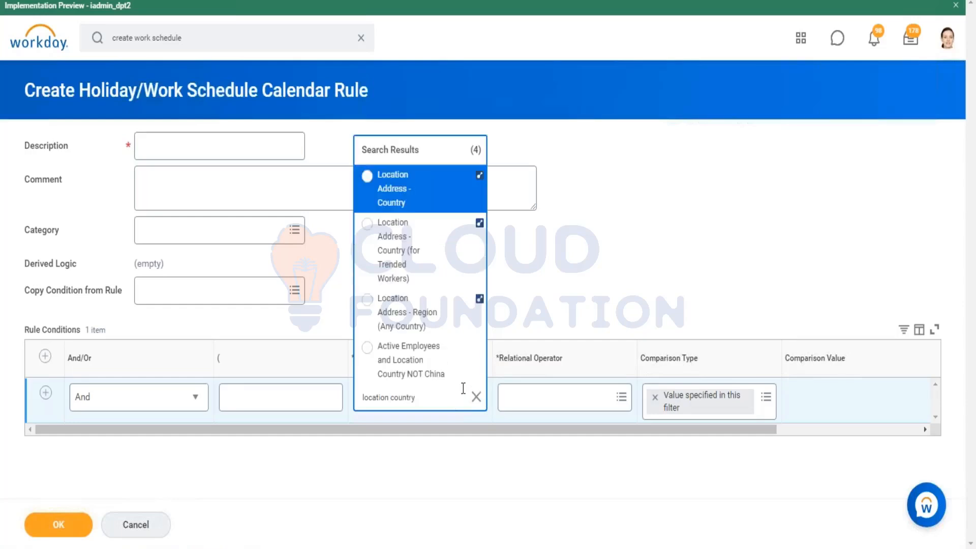
left_click(438, 198)
left_click(617, 396)
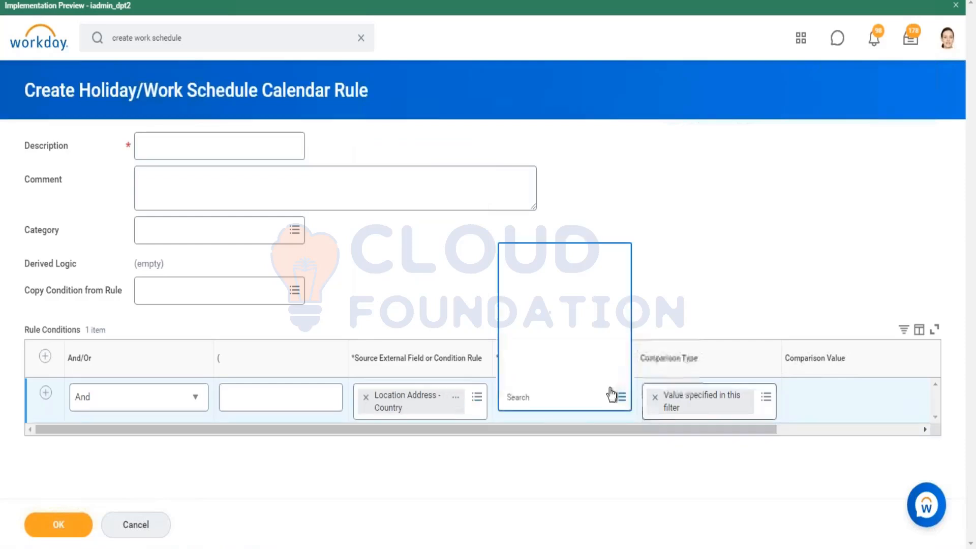
left_click(589, 349)
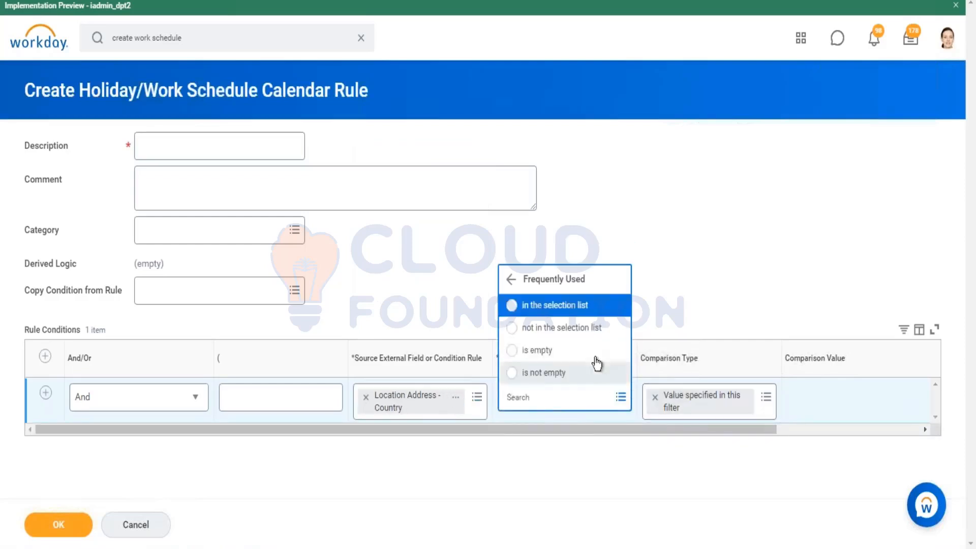
left_click(582, 306)
Set Canada as the comparison value of the Location Address - Country condition
left_click(843, 400)
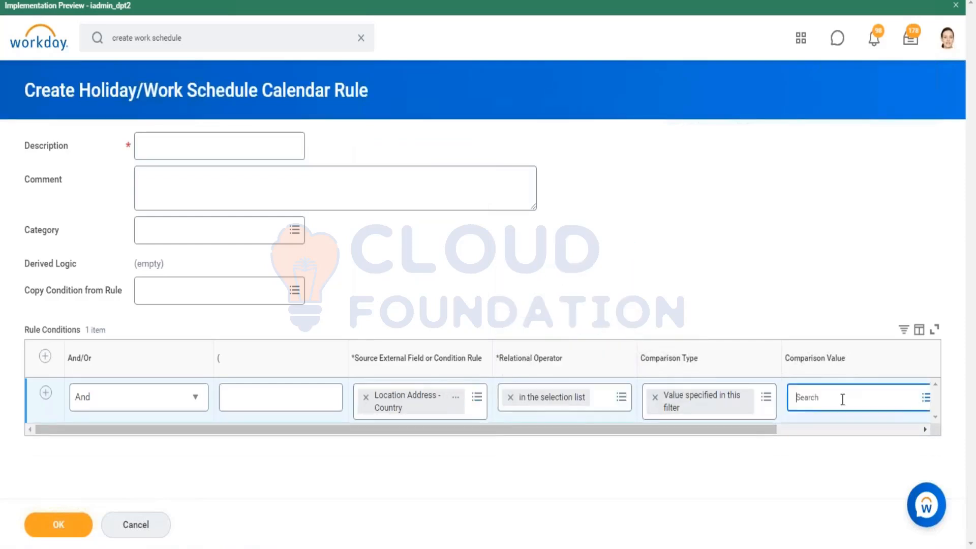
type("canda")
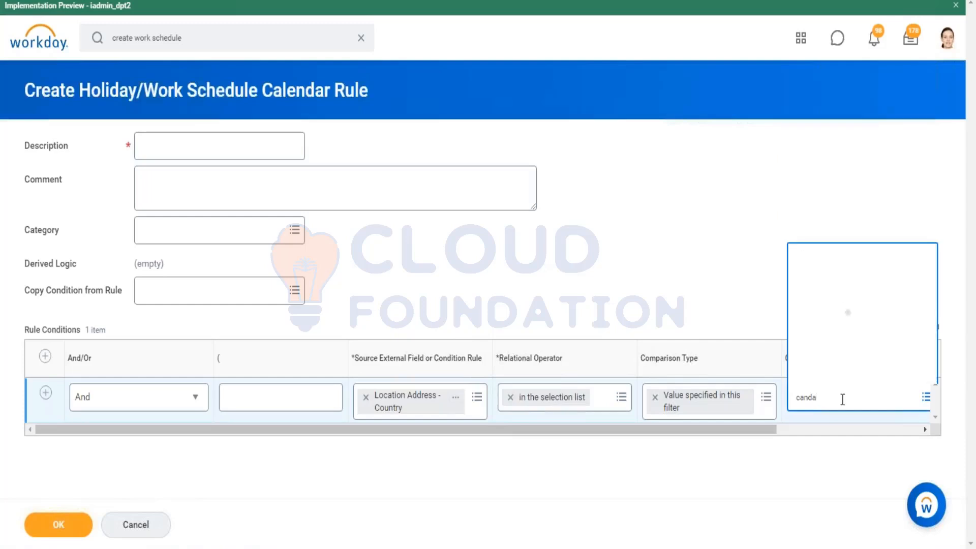
left_click(806, 402)
type("a")
key("Return")
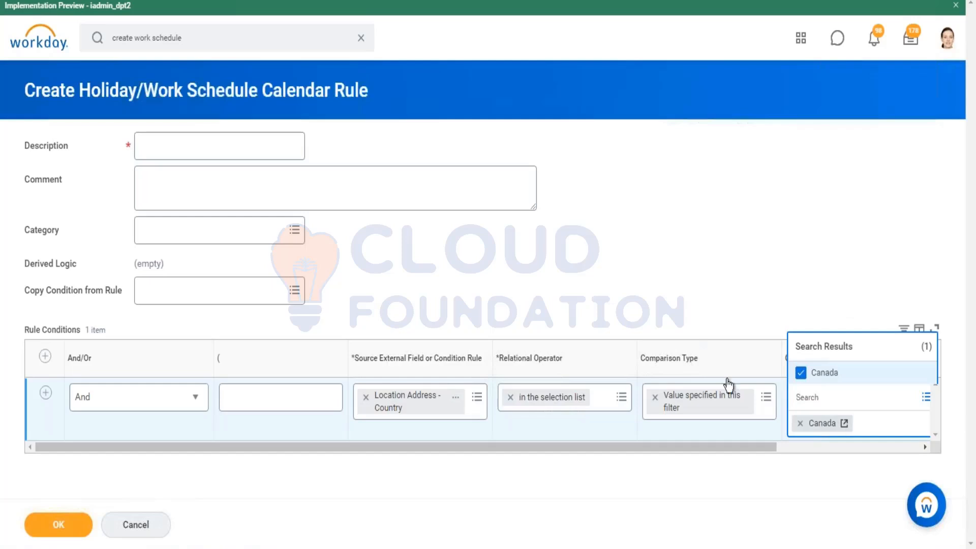
left_click(389, 192)
Add a second And condition to the rule with Job Profile as its source field
left_click(46, 392)
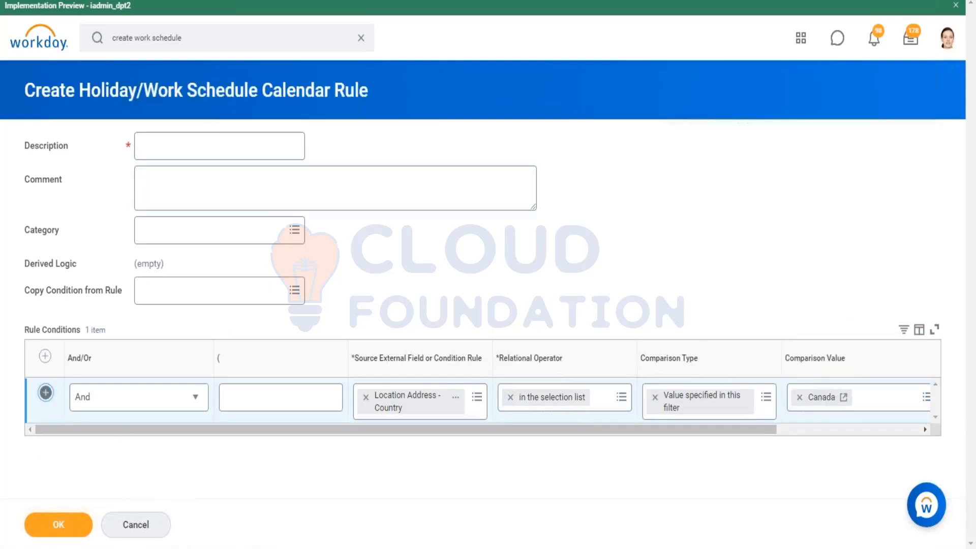
left_click(401, 440)
type("job profile")
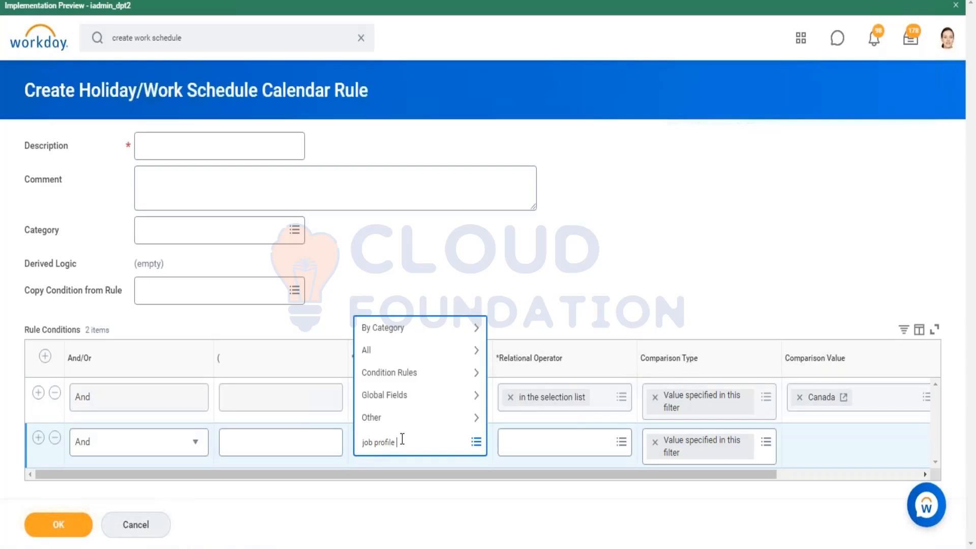
key("Return")
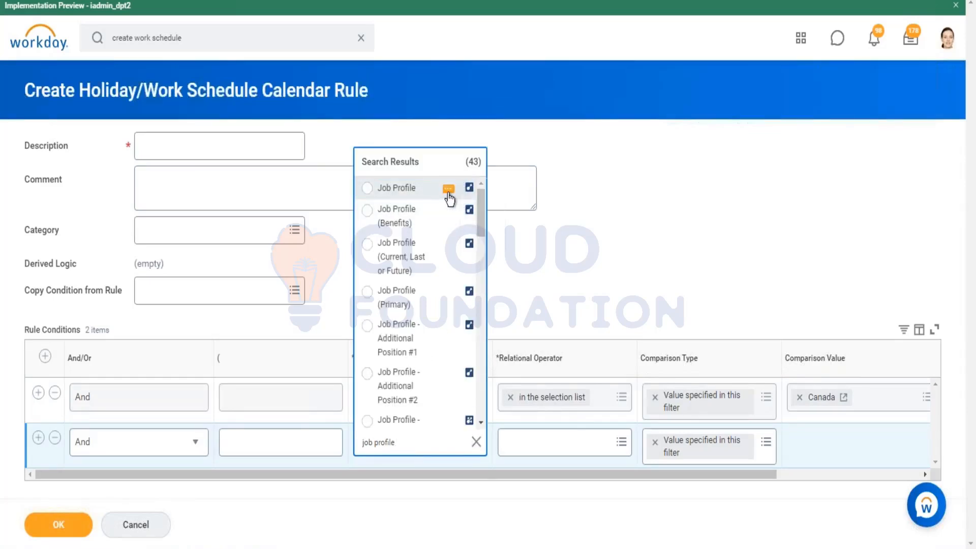
left_click(447, 191)
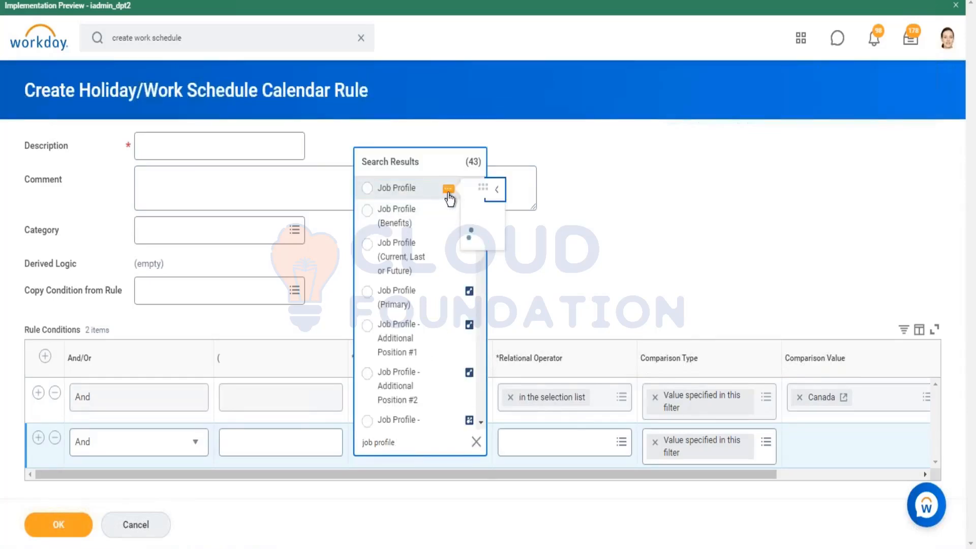
left_click(415, 188)
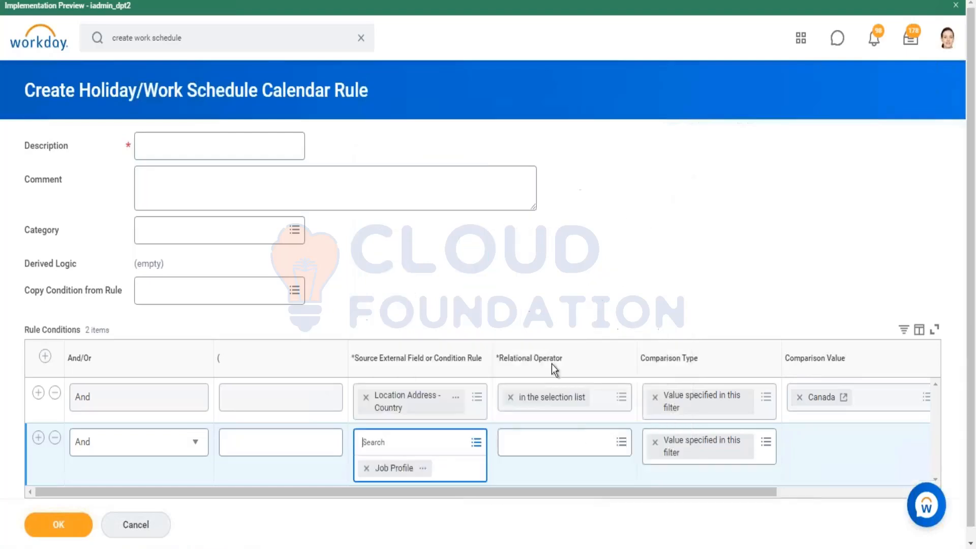
Examine the report field details of Location Address - Country and Job Profile, including their business object
left_click(456, 397)
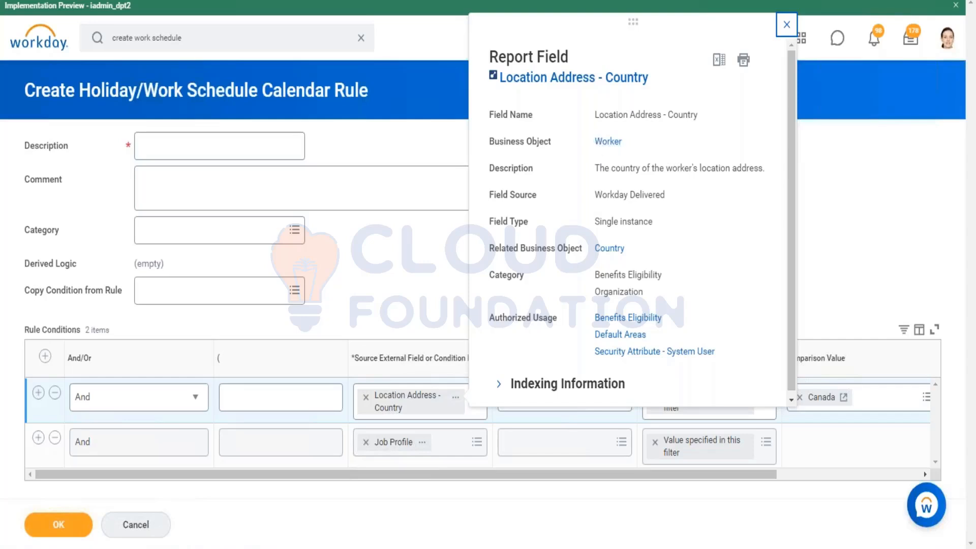
left_click(424, 442)
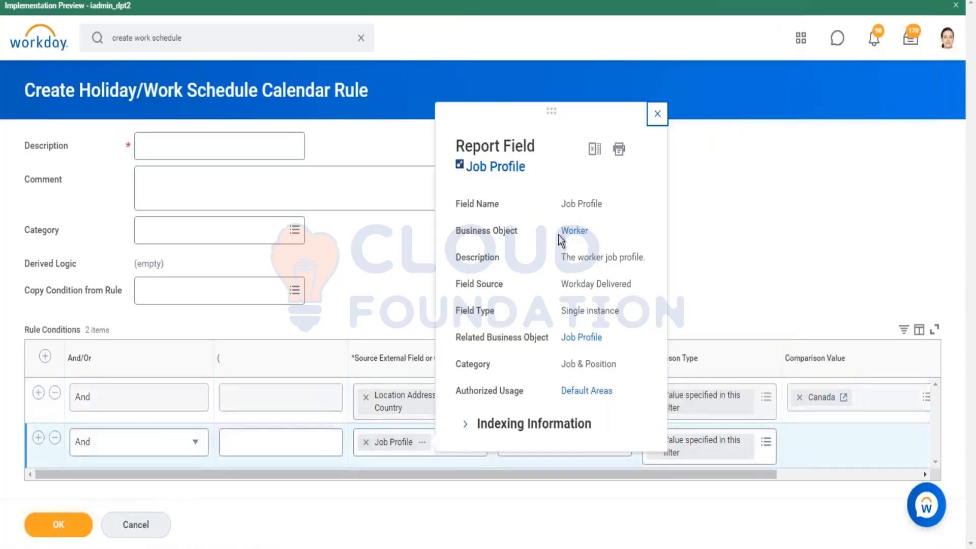
left_click(680, 309)
Set the Job Profile condition's operator to in the selection list and its comparison value to Software Engineer
left_click(584, 443)
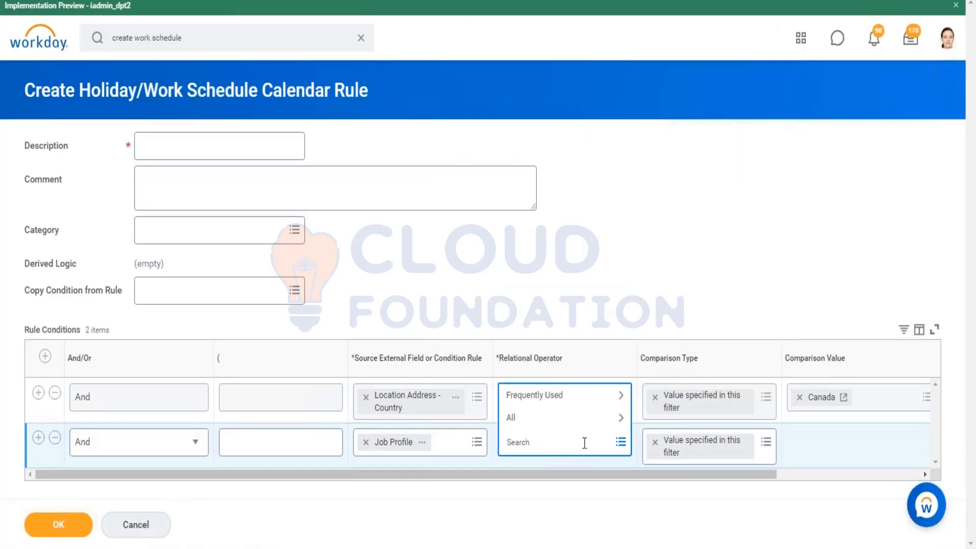
left_click(565, 405)
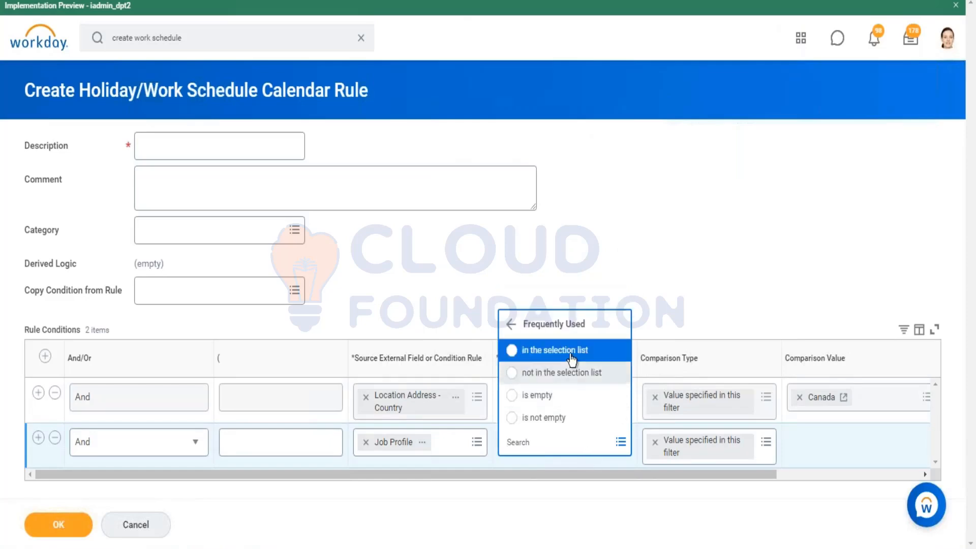
left_click(571, 349)
left_click_drag(657, 491, 804, 490)
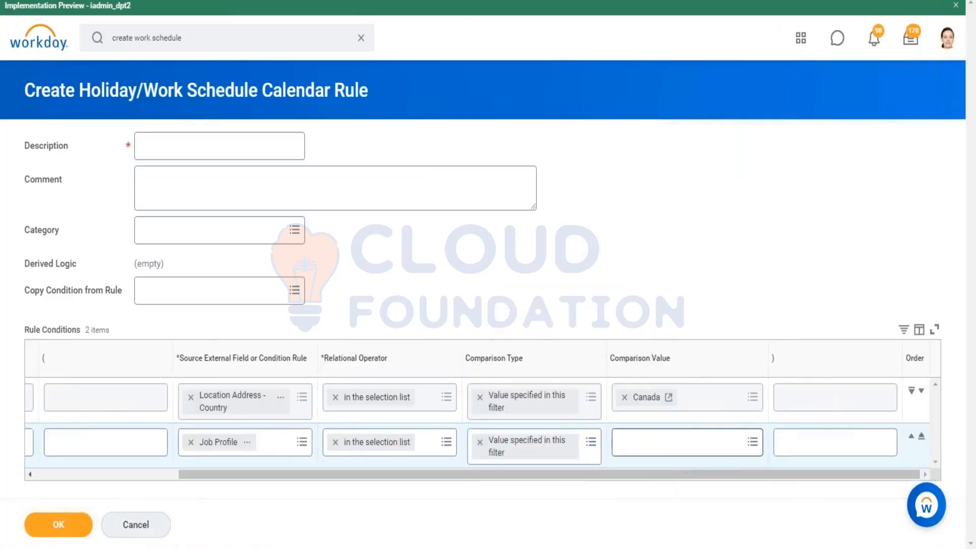
left_click(680, 442)
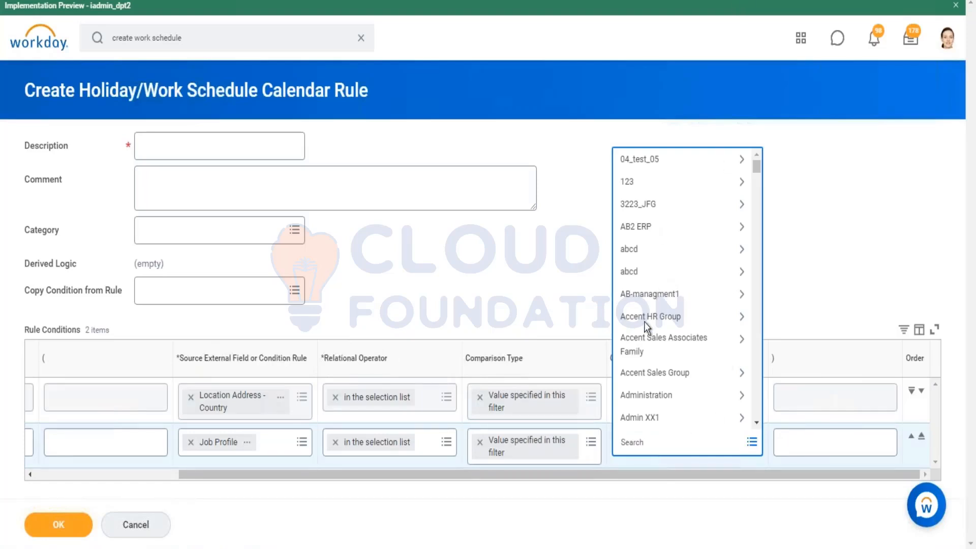
left_click(689, 318)
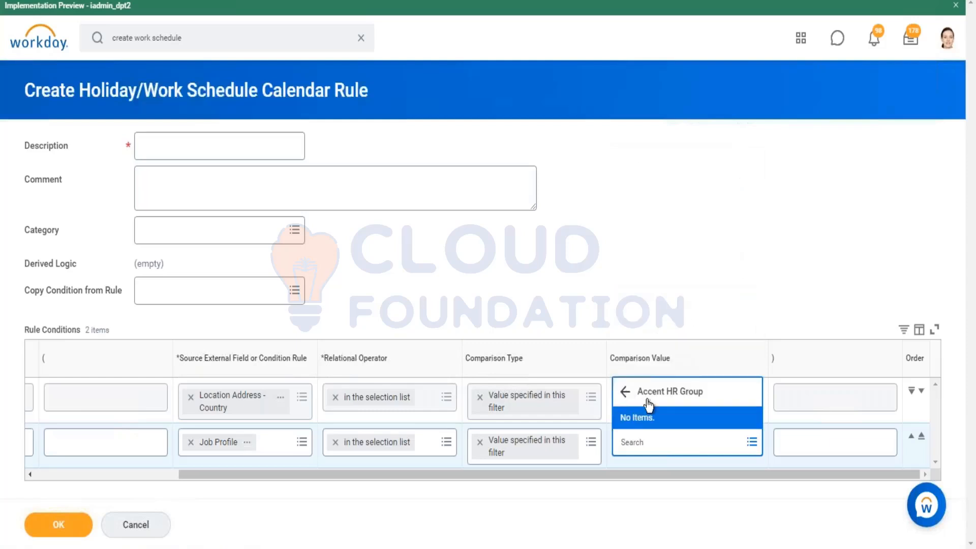
left_click(651, 442)
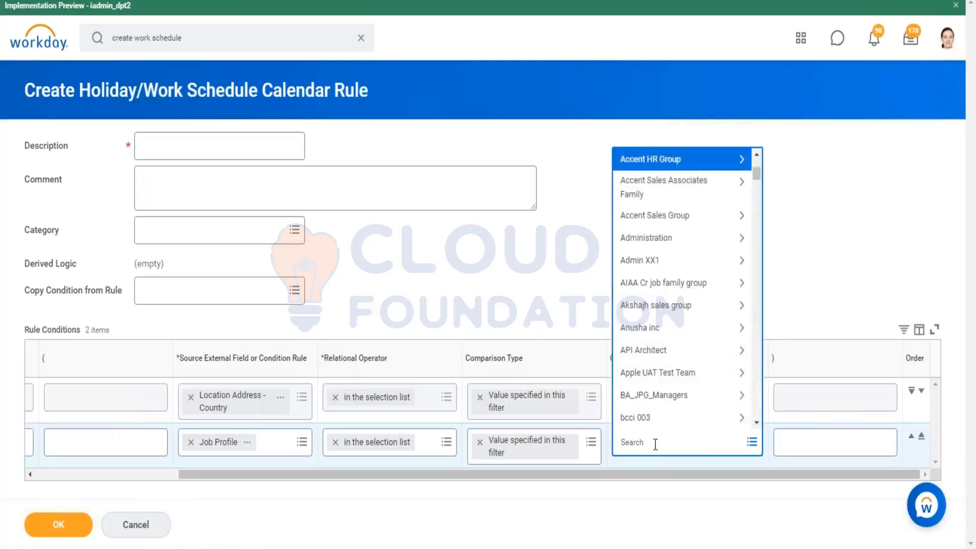
type("software")
key("Return")
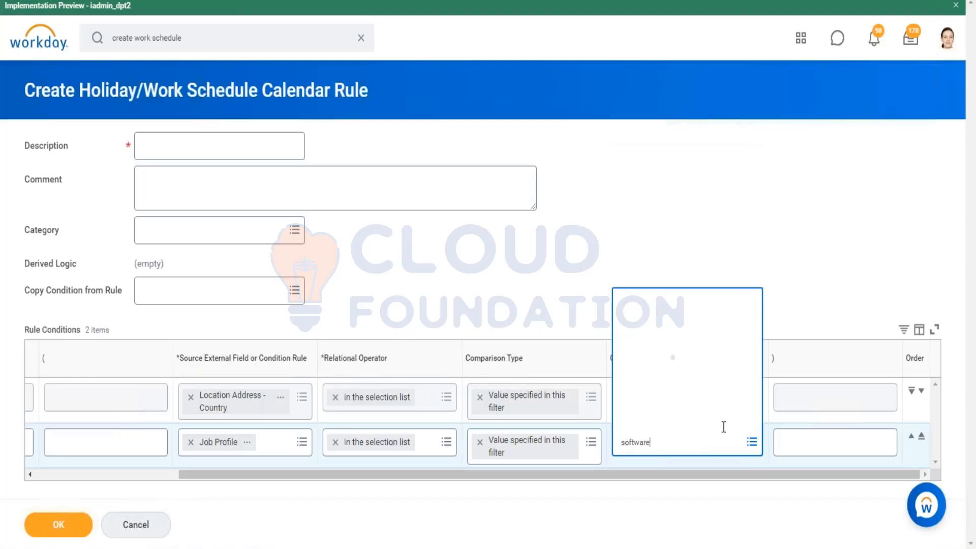
left_click(577, 269)
left_click(212, 143)
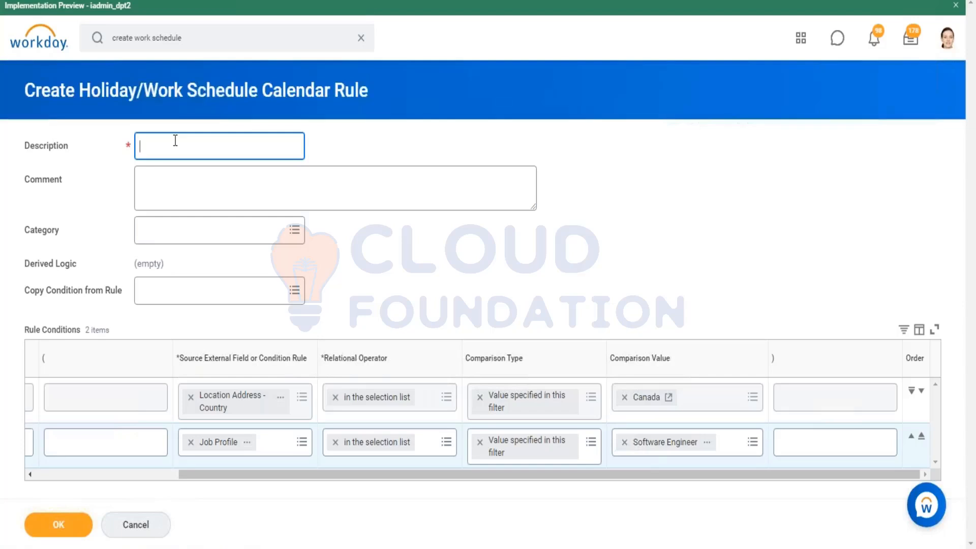
type("US")
key("BackSpace")
key("BackSpace")
key("BackSpace")
left_click(163, 196)
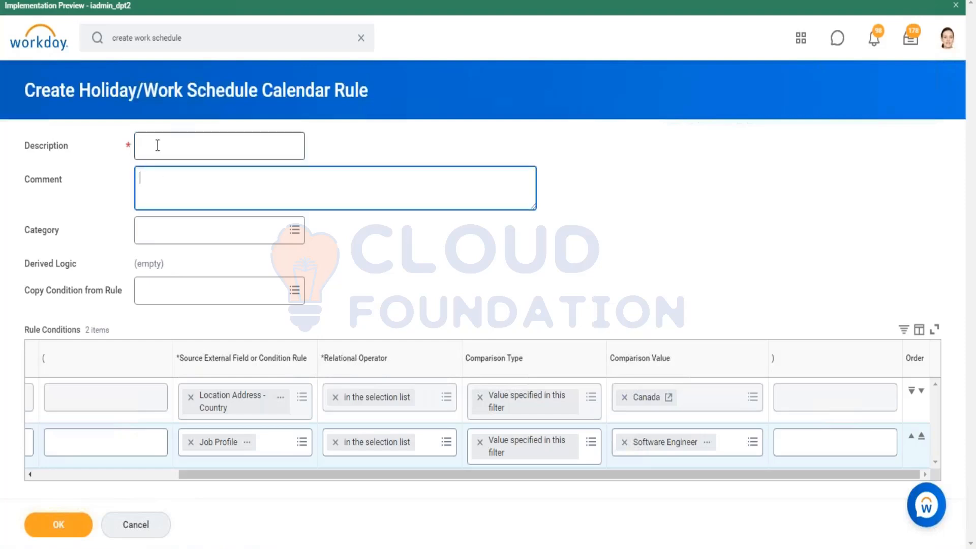
Enter Canda Soft engineer as the rule's Description, correcting the spacing and spelling of the last word
left_click(158, 146)
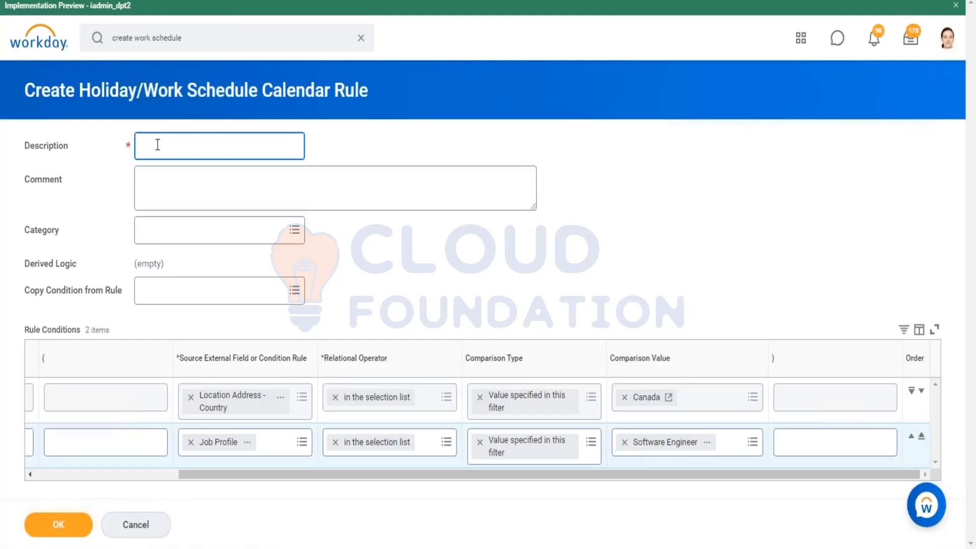
type("Canda Softenigneer")
right_click(196, 146)
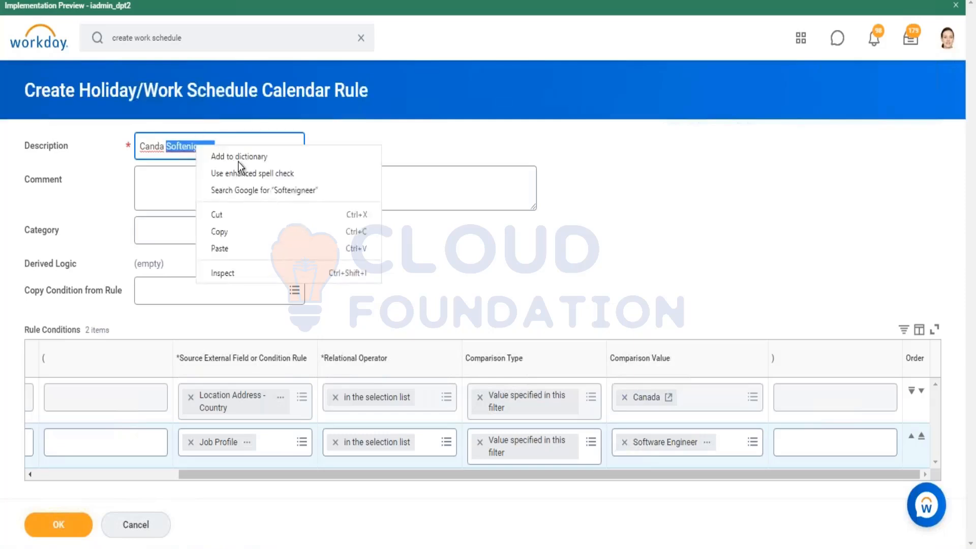
key("Escape")
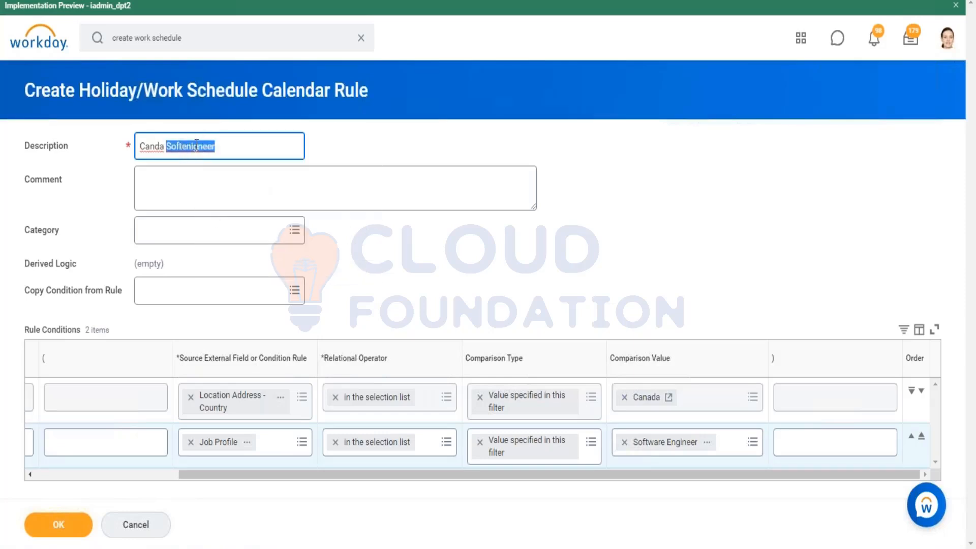
left_click(195, 147)
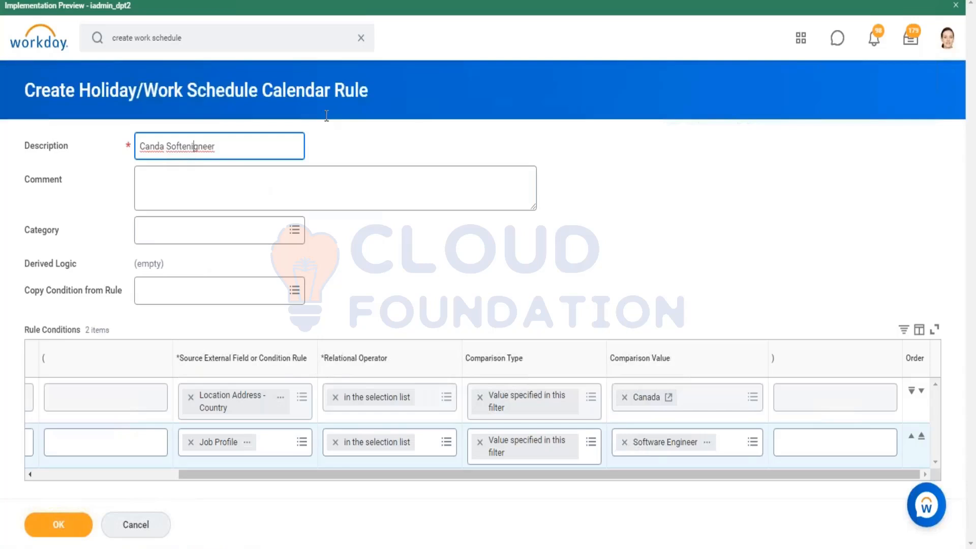
key("BackSpace")
key("Right")
key("Right")
key("Right")
key("Right")
key("Left")
type("i")
right_click(202, 151)
left_click(232, 160)
Append 10 - 18 to the rule's Description and save the new calendar rule
type("10 - 18")
left_click(59, 525)
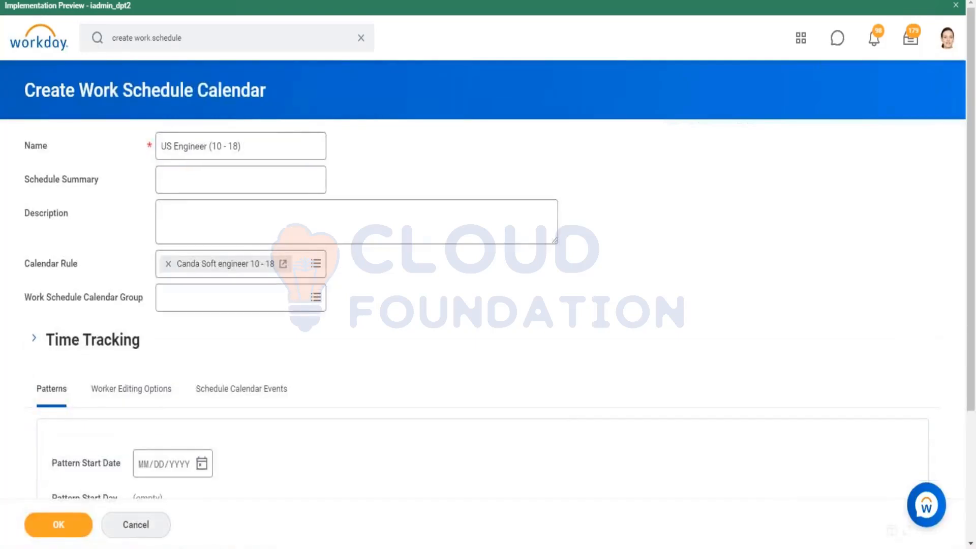
Rename the work schedule calendar as Canada Engineer (10 - 18)
left_click_drag(266, 152, 183, 146)
left_click(270, 152)
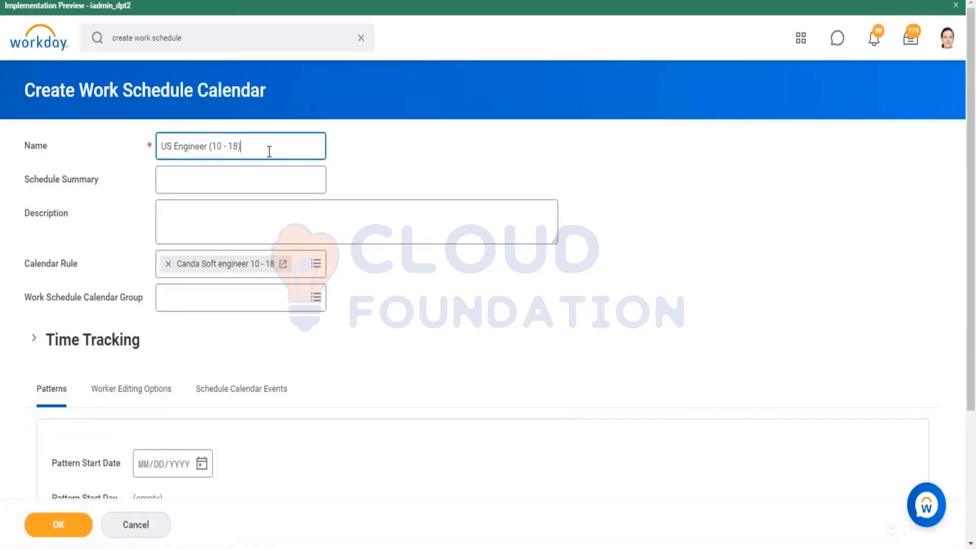
left_click(171, 147)
key("BackSpace")
key("BackSpace")
type("E")
key("BackSpace")
type("Canda")
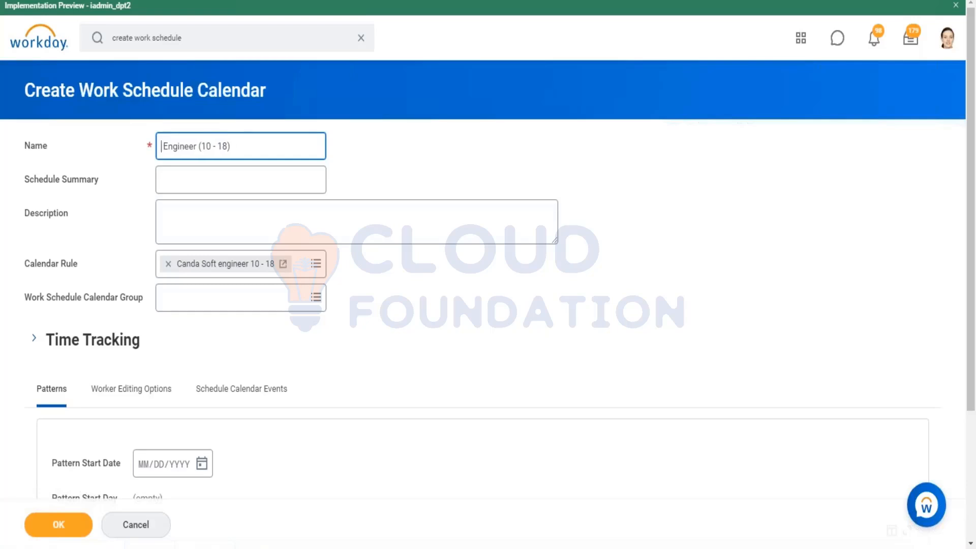
left_click(178, 146)
type("a")
left_click(448, 170)
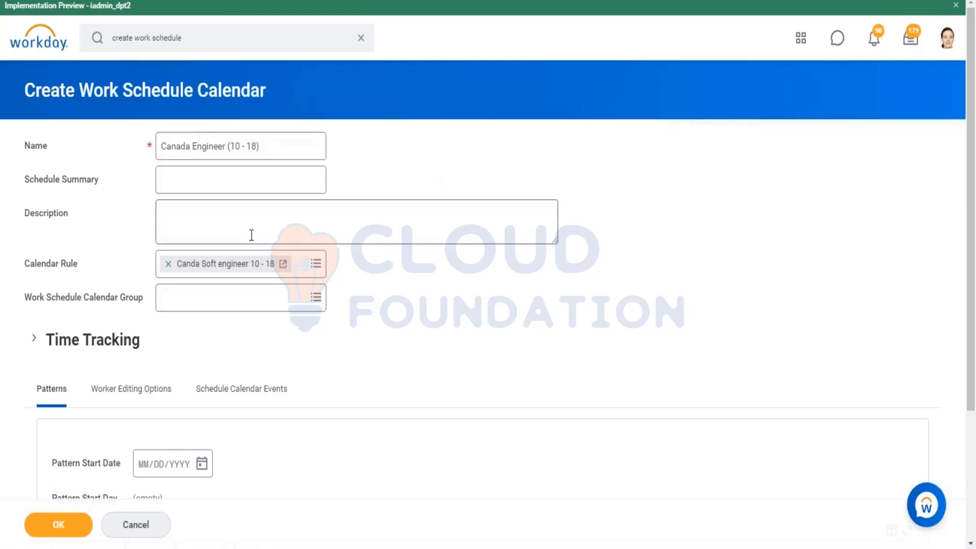
Review the calendar's Time Tracking settings, then collapse the section again
scroll(502, 157, "down", 3)
scroll(238, 113, "up", 3)
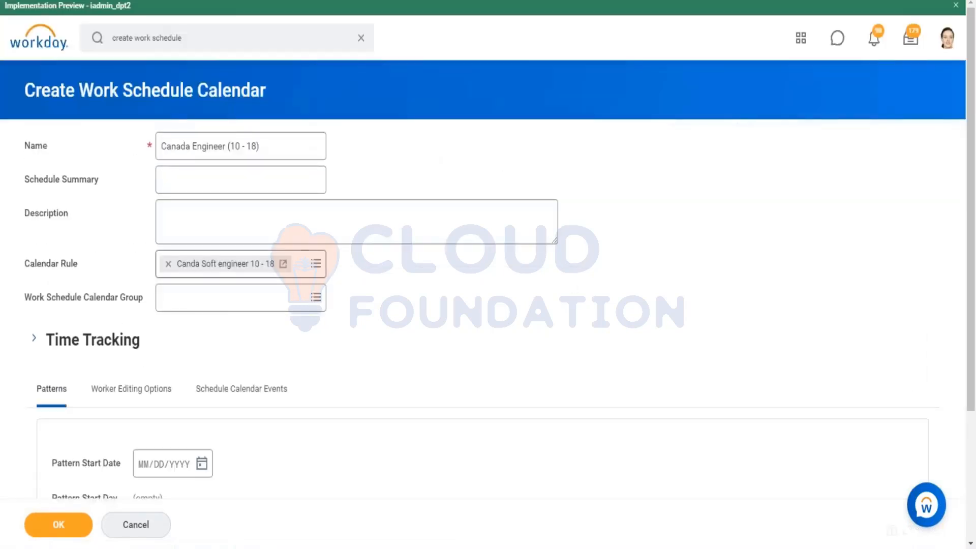
scroll(60, 236, "down", 3)
left_click(34, 199)
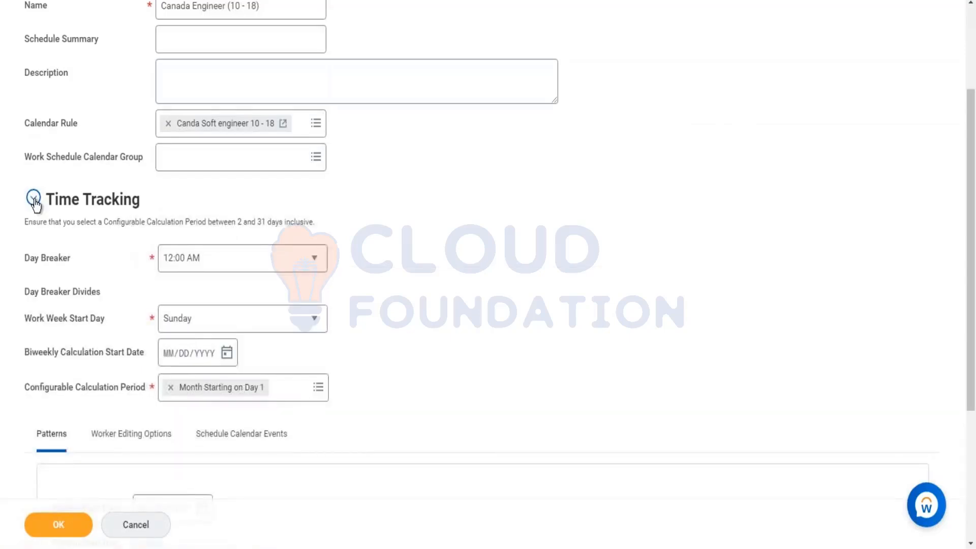
left_click(34, 201)
scroll(461, 203, "up", 3)
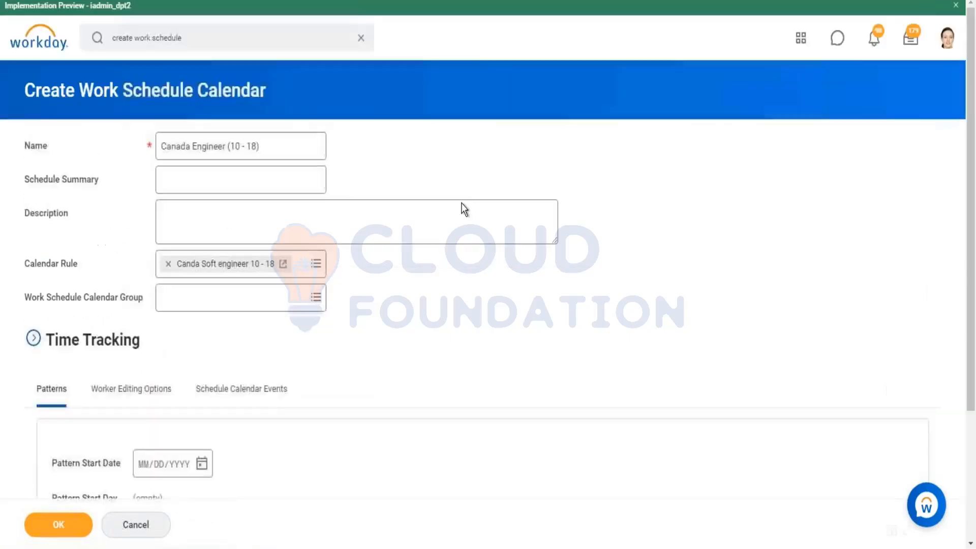
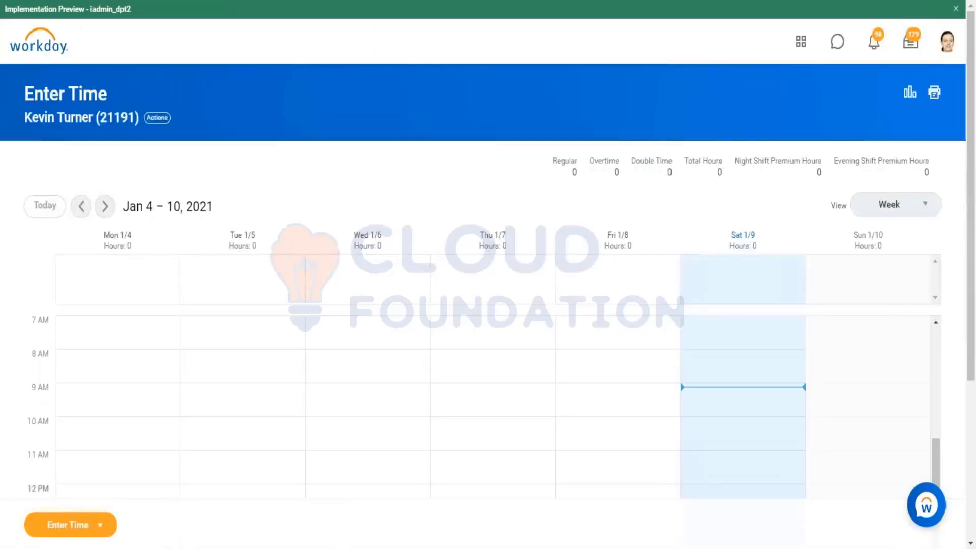
right_click(109, 122)
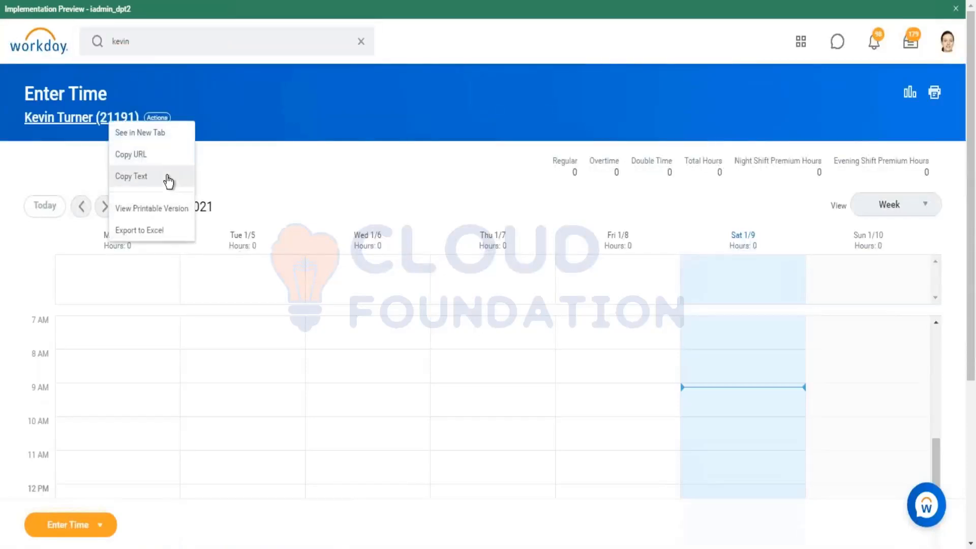
left_click(117, 157)
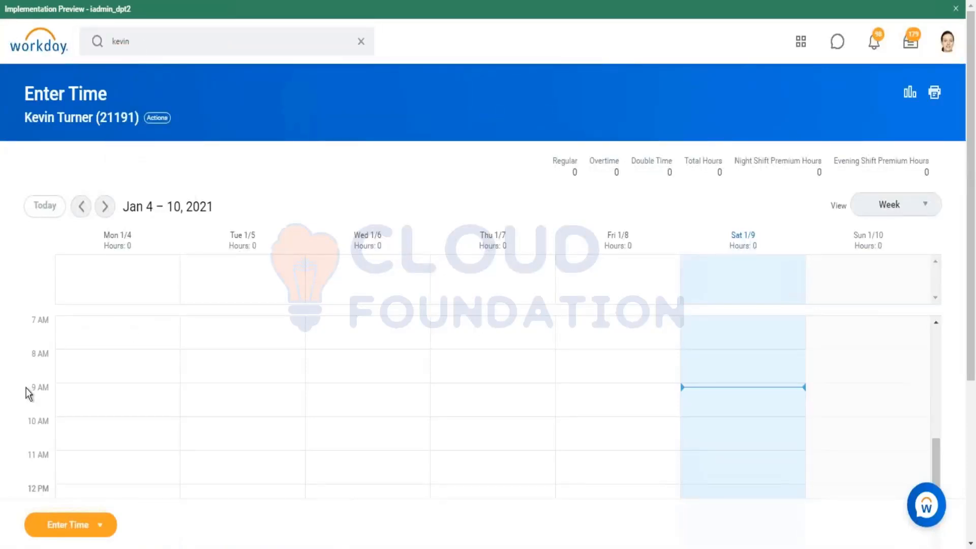
Search for "view worker time eligi" and open the View Worker's Time Eligibility report
left_click(144, 43)
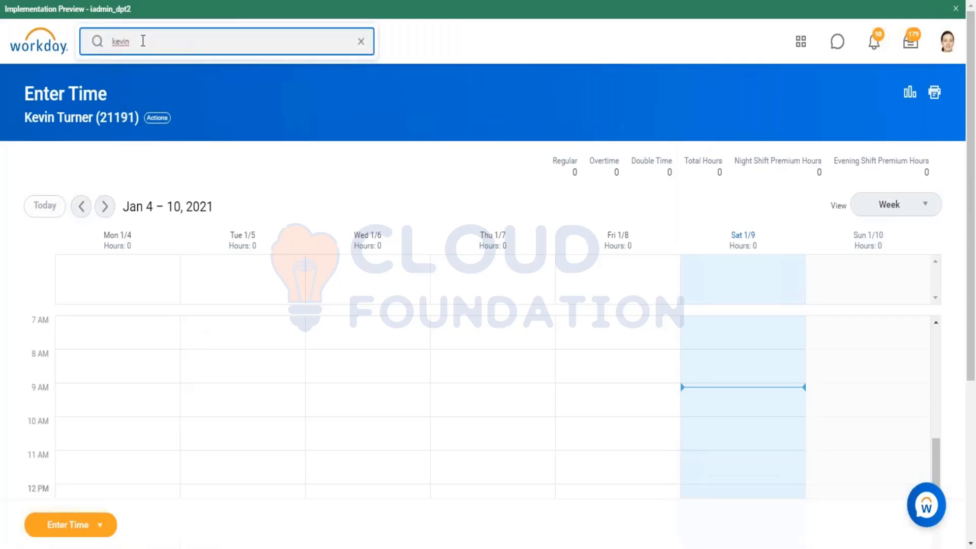
key("ctrl+a")
key("BackSpace")
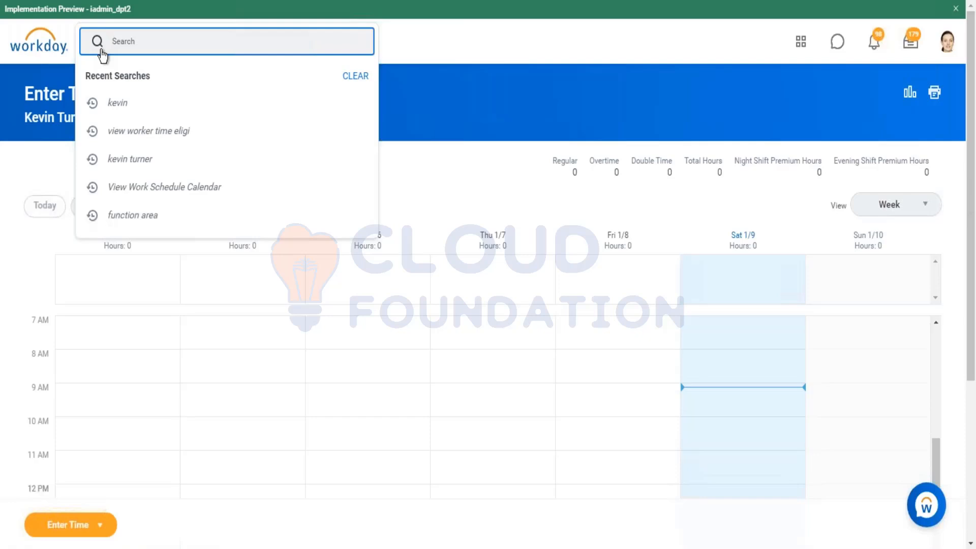
type("view worker time eligi")
key("Return")
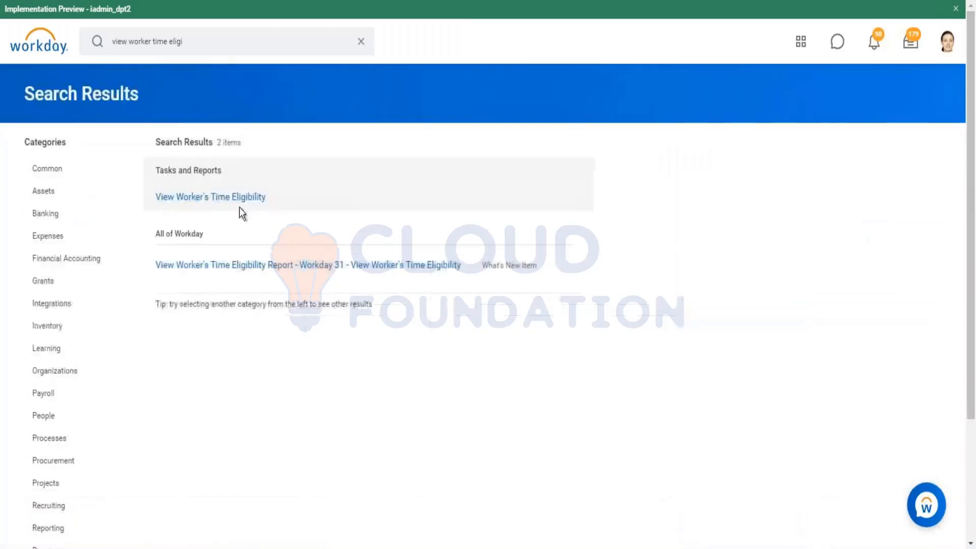
left_click(235, 199)
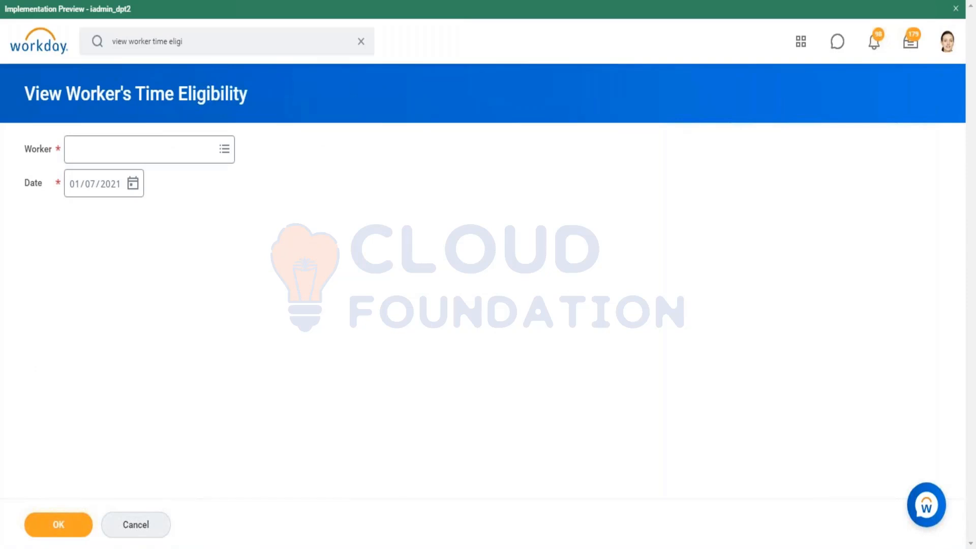
Run the time eligibility report for the worker who is a Shipping & Receiving Associate in Property Management - NA
left_click(162, 148)
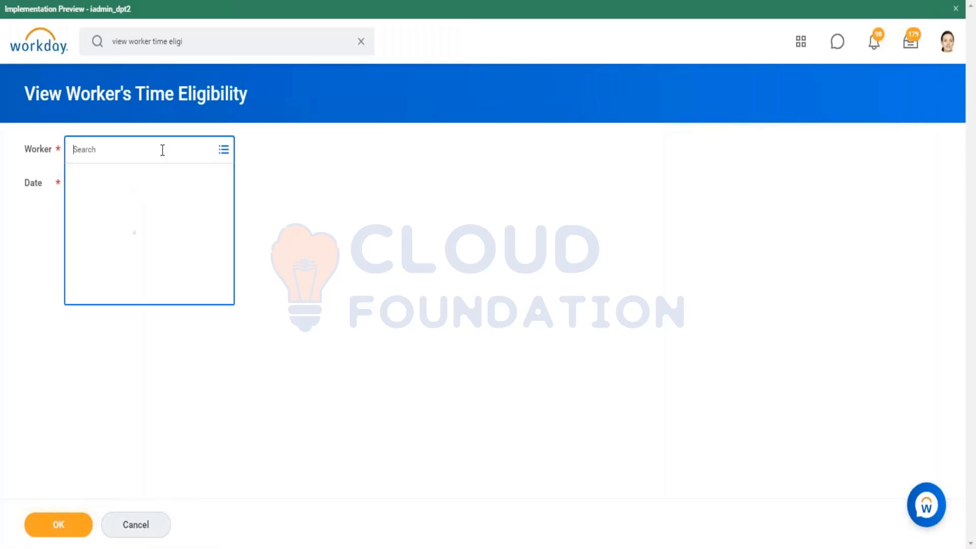
type("kevin")
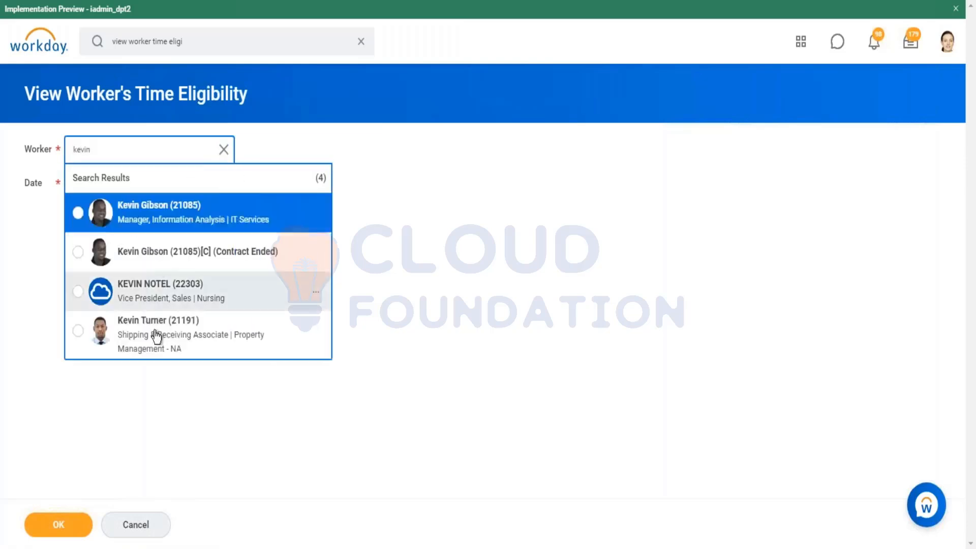
left_click(155, 331)
left_click(45, 526)
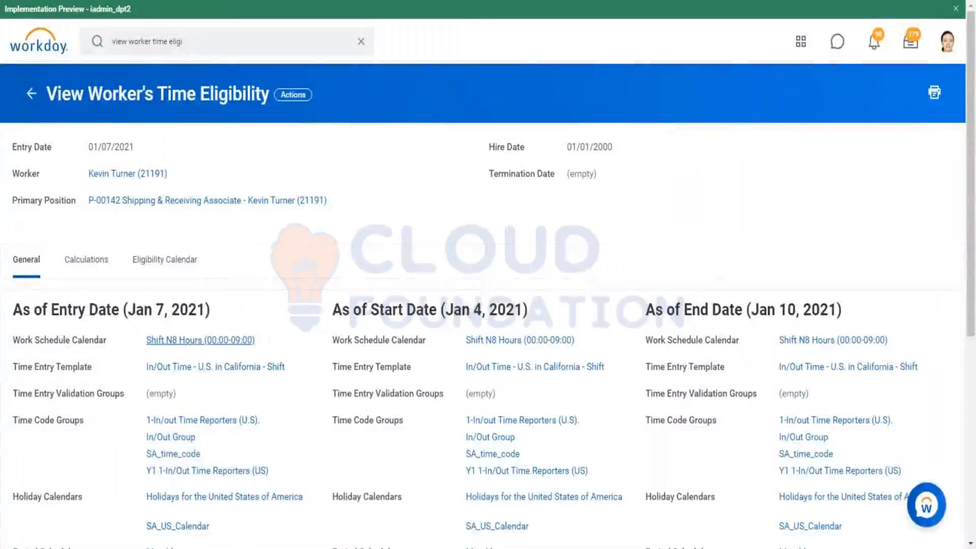
Open the worker's Shift N8 Hours (00:00-09:00) calendar as of the entry date and view its calendar rule in a separate page
left_click(168, 345)
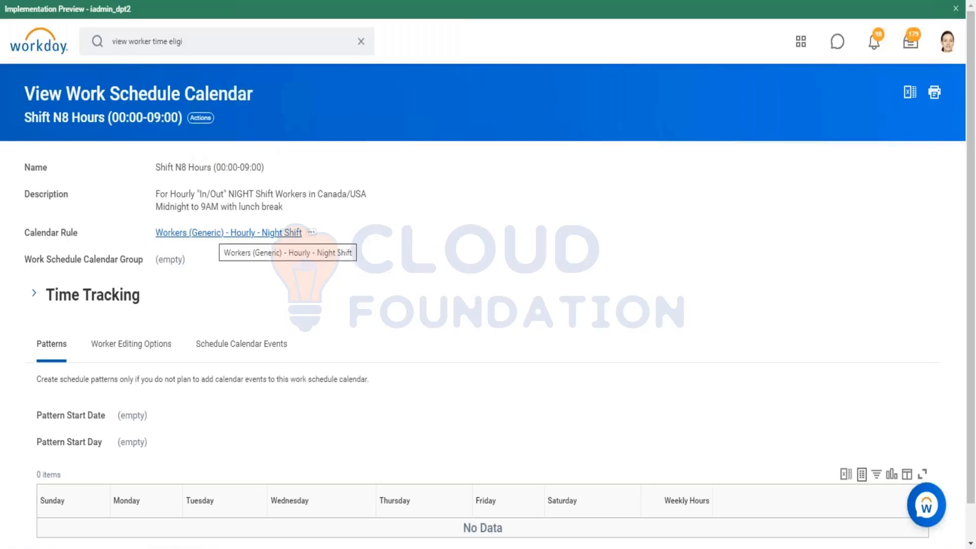
right_click(219, 235)
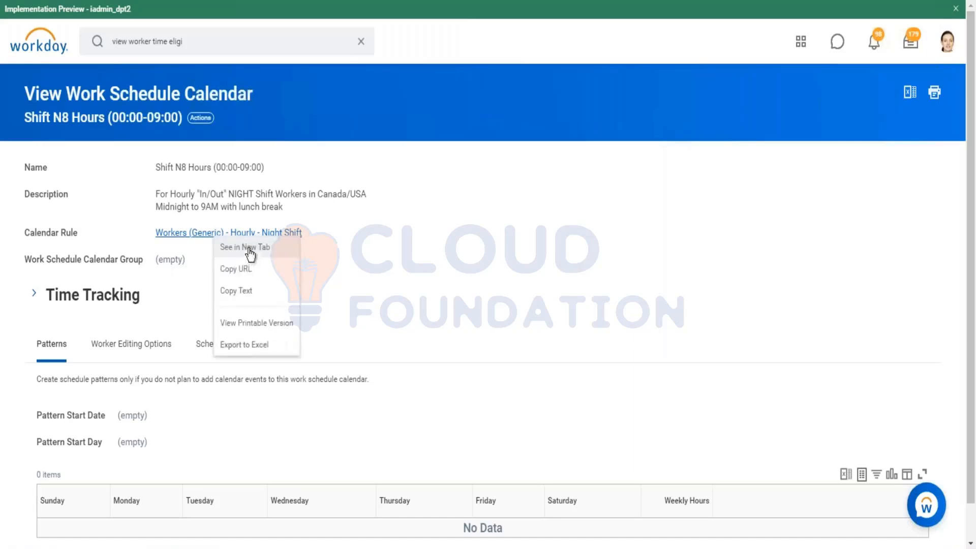
left_click(248, 248)
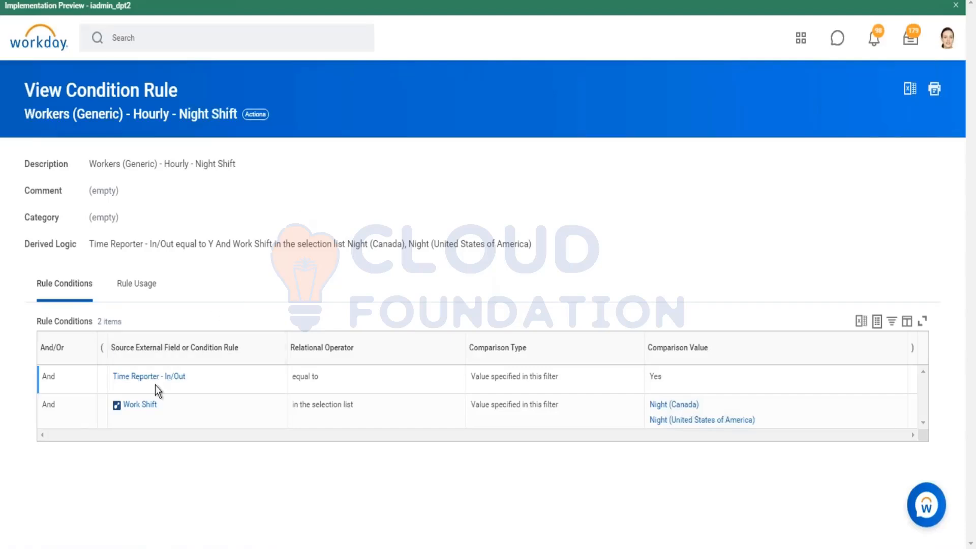
Examine the Time Reporter - In/Out condition referenced by the night shift rule, then go back to that rule
mouse_move(154, 380)
left_click(140, 381)
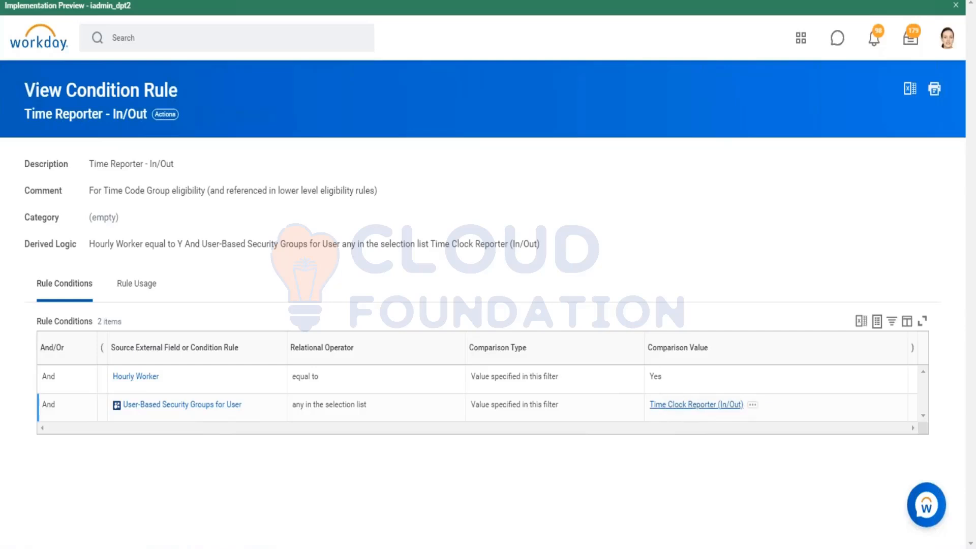
key("alt+Left")
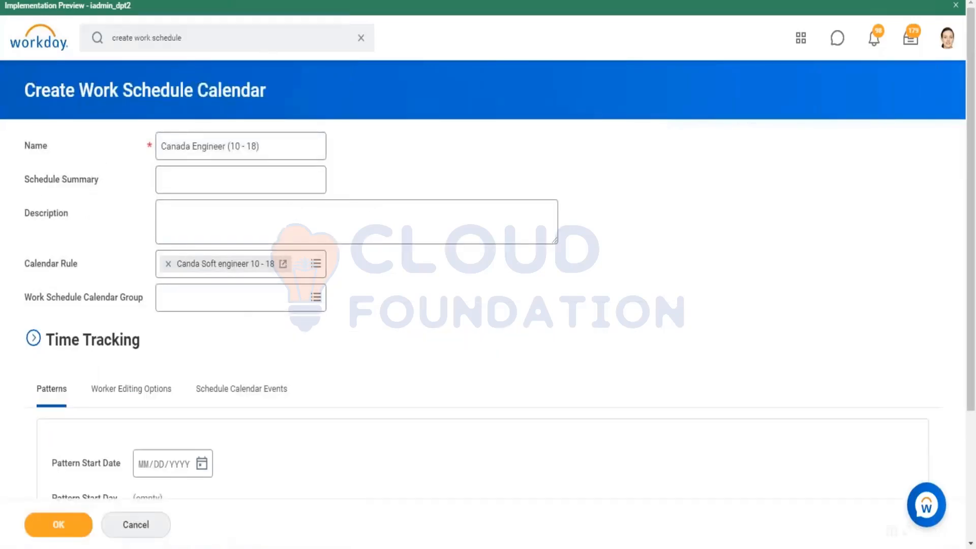
Add two pattern rows to the new work schedule calendar and set the Pattern Start Date to 01/11/2021
scroll(333, 181, "down", 3)
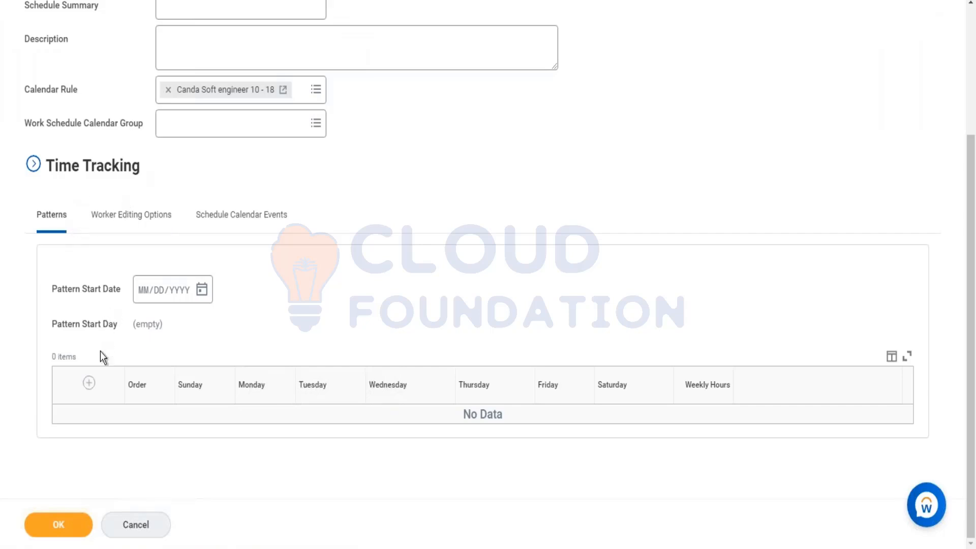
left_click(89, 384)
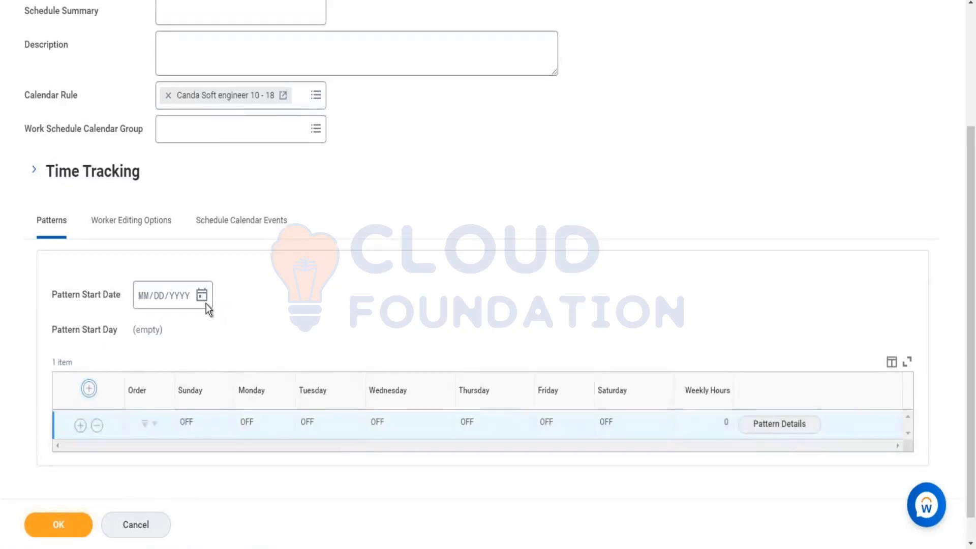
left_click(202, 297)
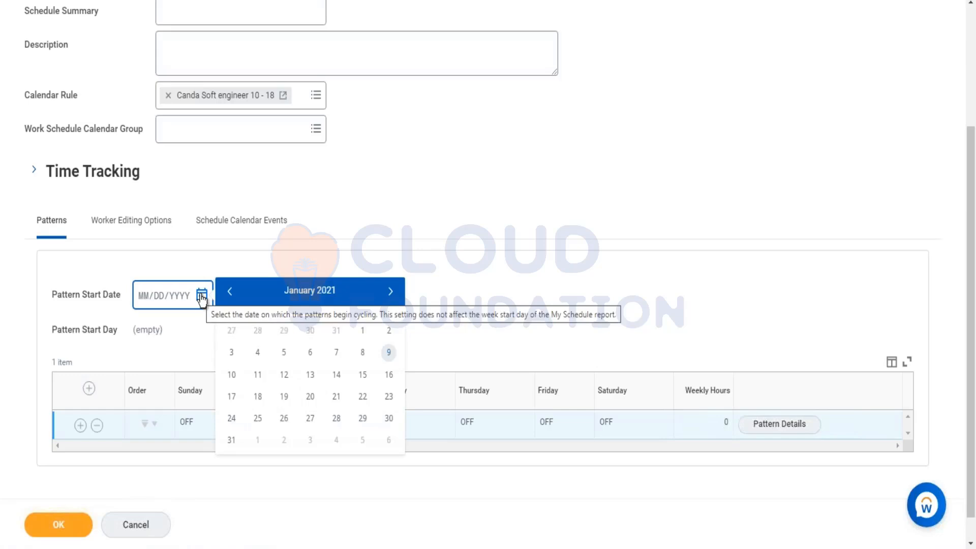
left_click(258, 374)
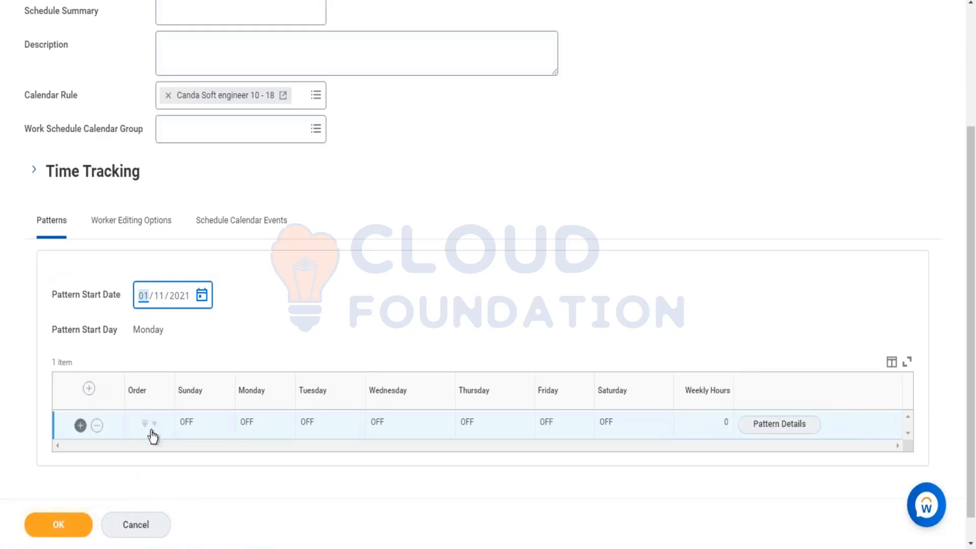
left_click(80, 424)
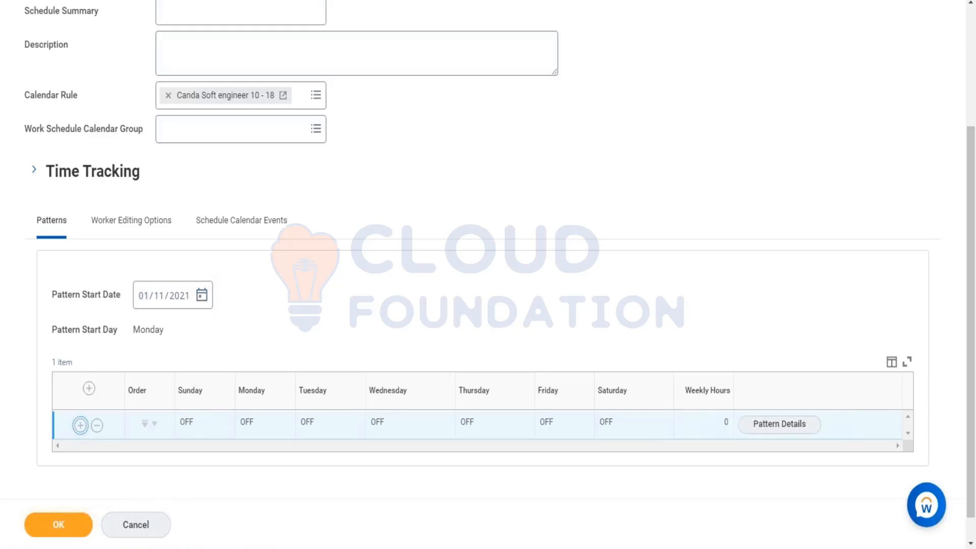
In the first pattern's details, set Sunday to start at 10:00 AM, meal from 12:00 PM to 12:30 PM, and end at 06:30 PM
scroll(374, 306, "down", 2)
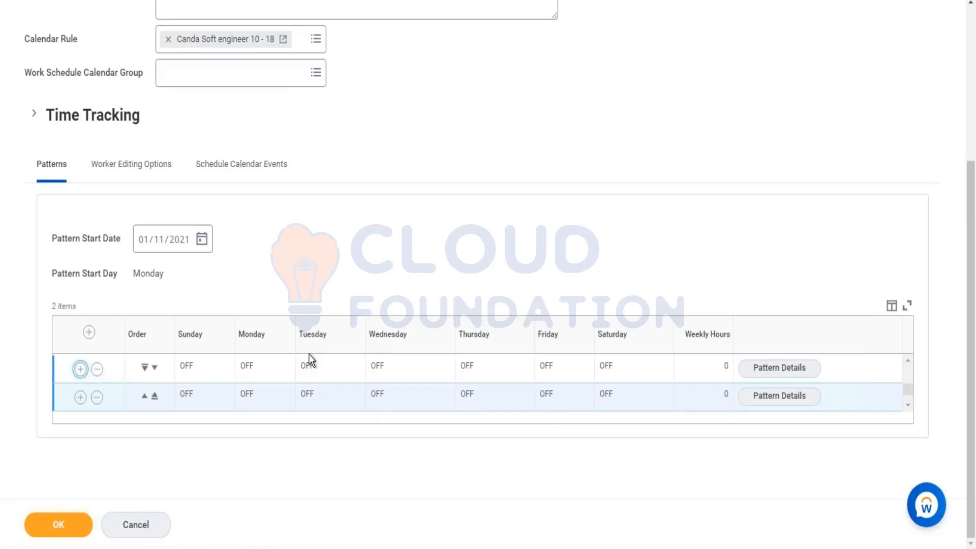
left_click(770, 376)
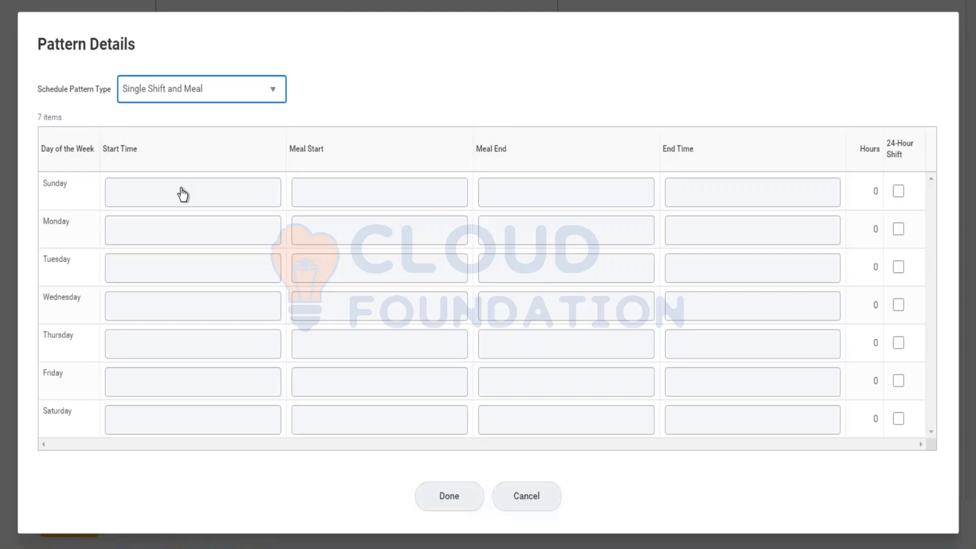
left_click(181, 194)
type("10")
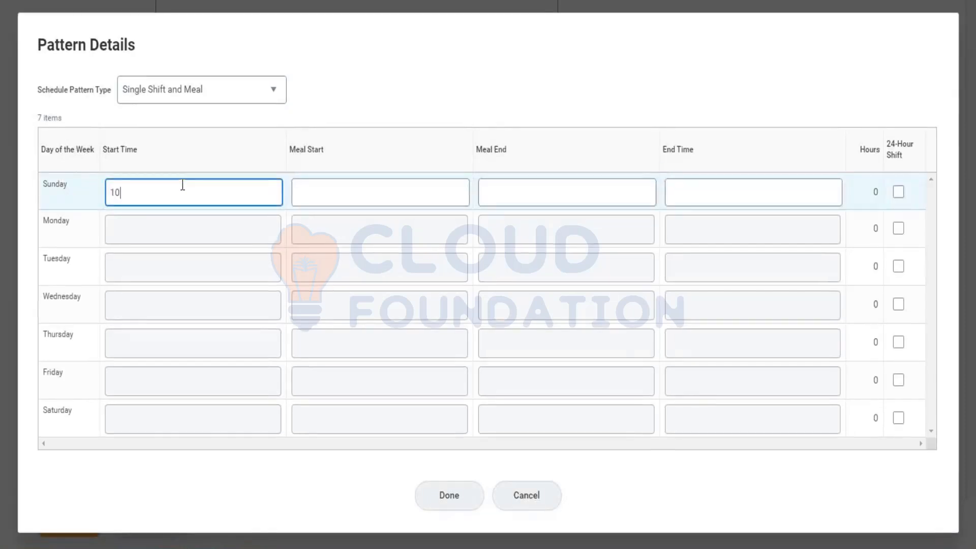
key("Tab")
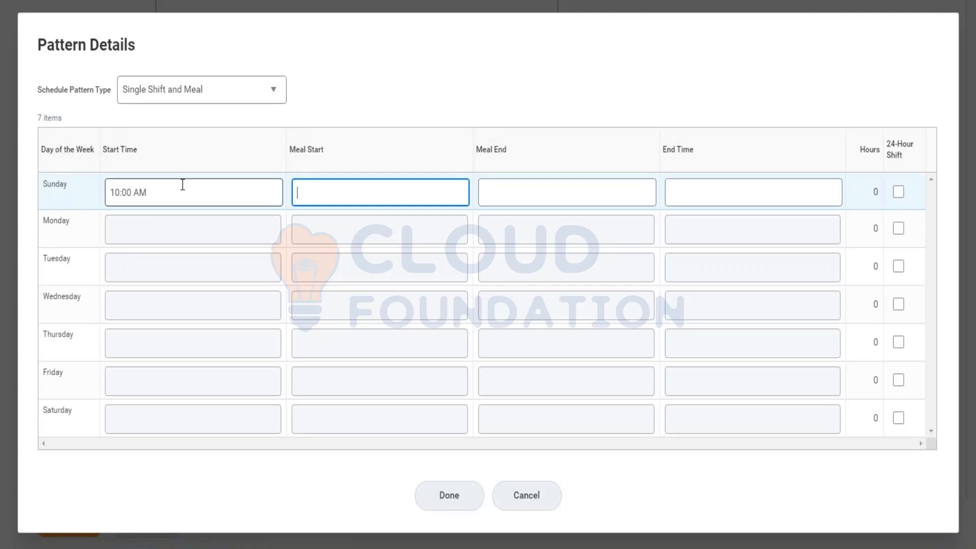
type("12")
key("Tab")
type("12")
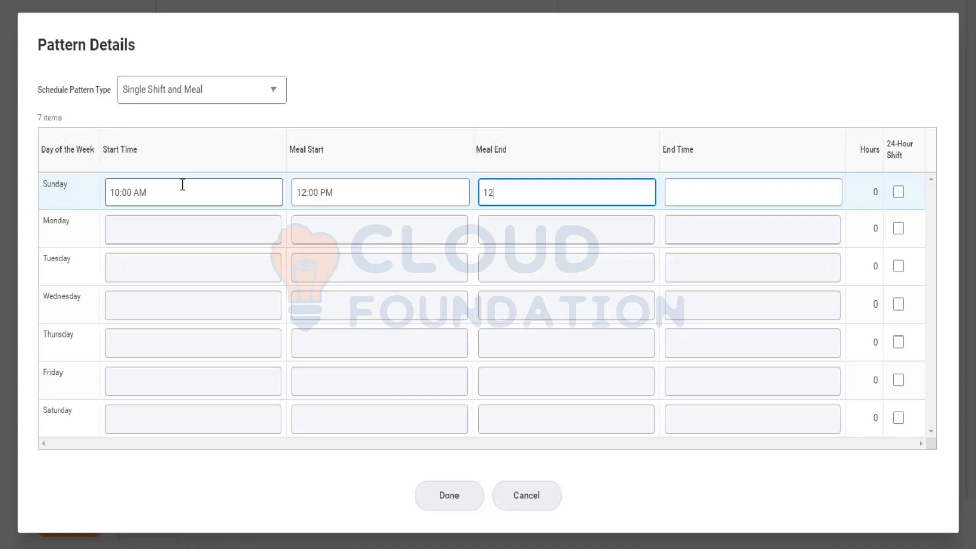
type(":30")
key("Tab")
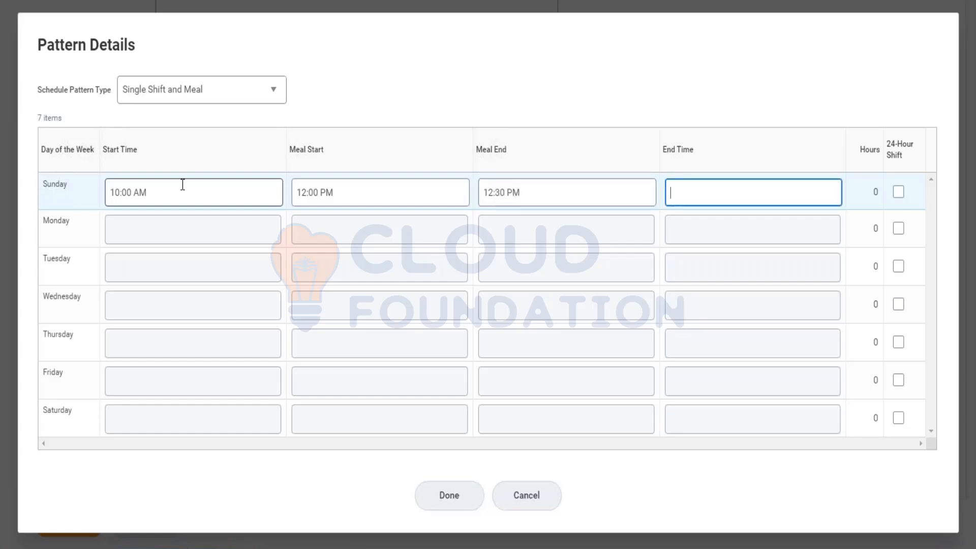
type("6:30")
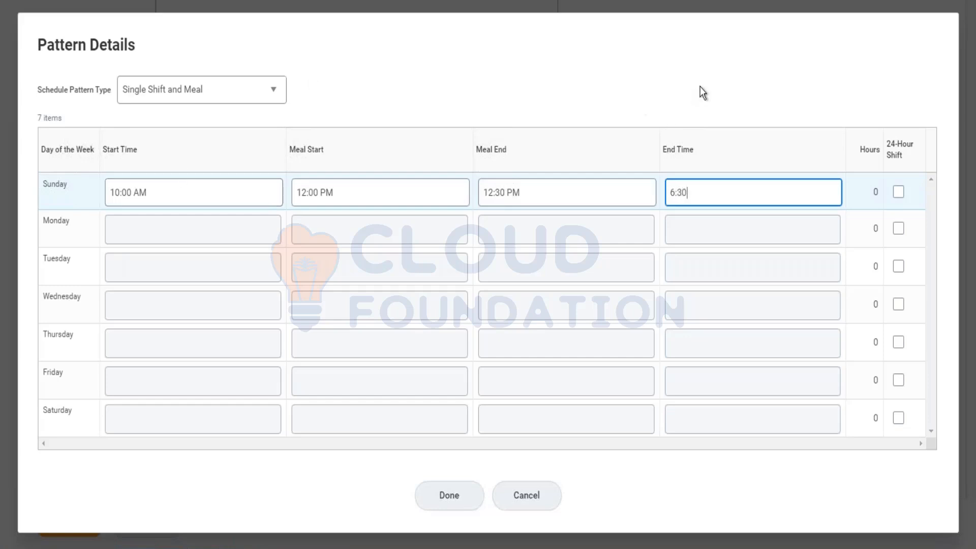
left_click(715, 87)
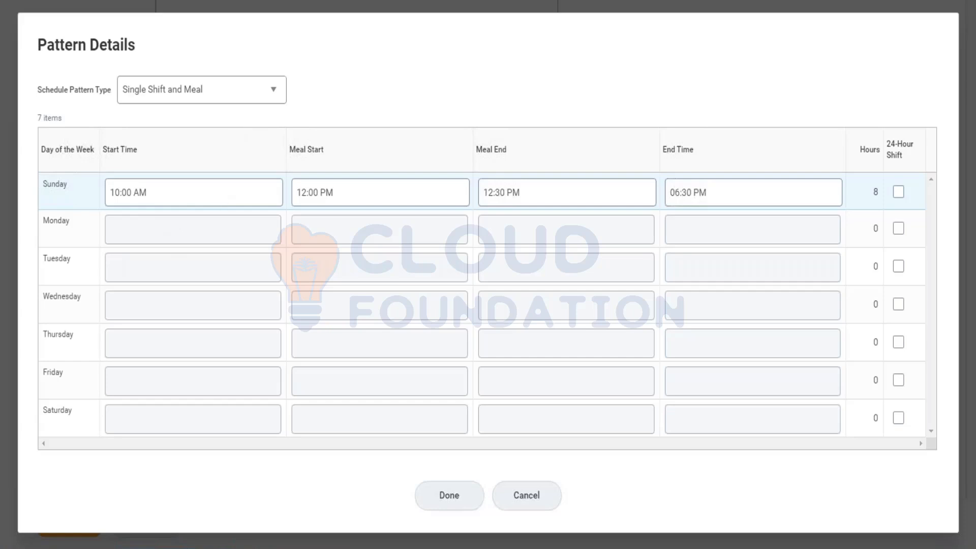
Try the Multiple Shifts and Meals pattern type by adding and removing a Sunday shift, then discard the pattern details
left_click(246, 91)
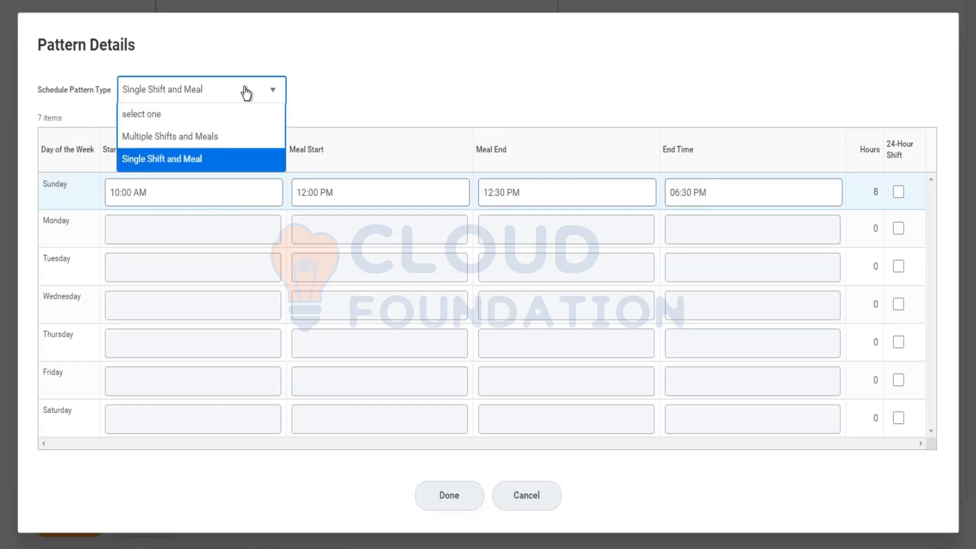
left_click(231, 136)
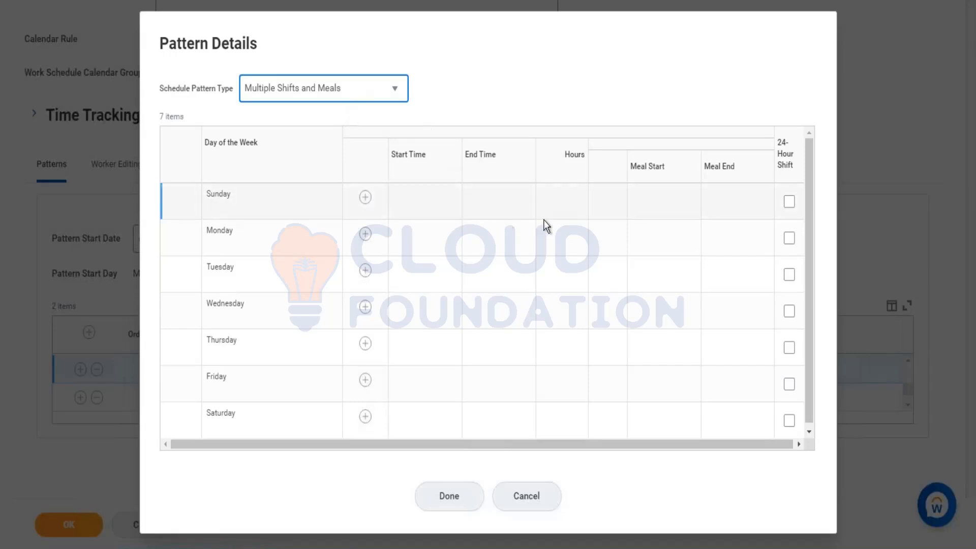
left_click(711, 203)
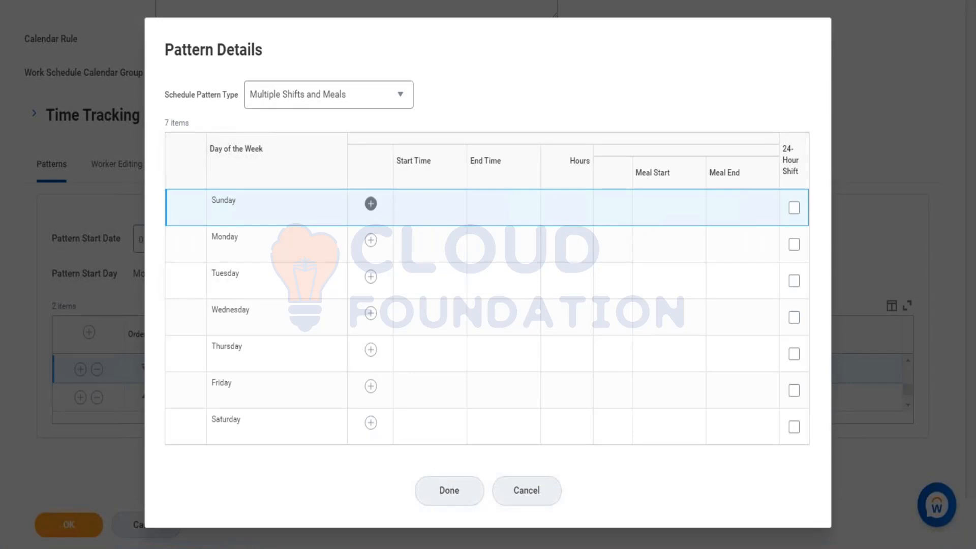
left_click(370, 204)
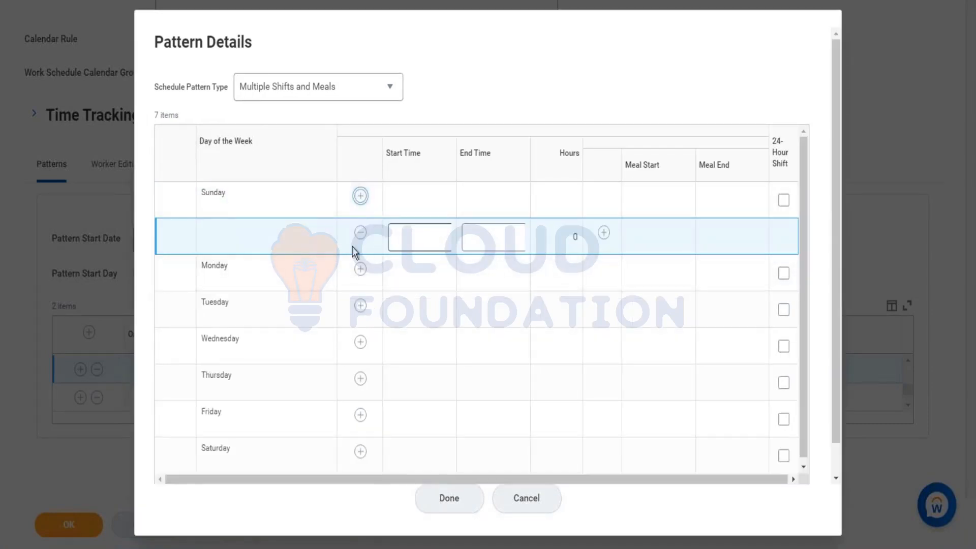
left_click(361, 233)
left_click(525, 499)
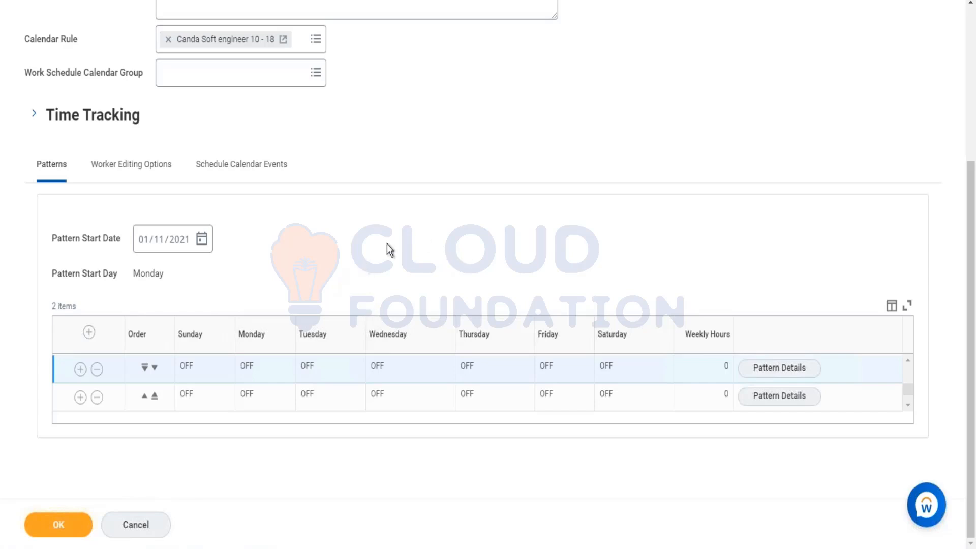
Try the 24-Hour Shift option for Sunday and Monday in the second pattern, clear both, and discard the pattern details
scroll(349, 188, "up", 3)
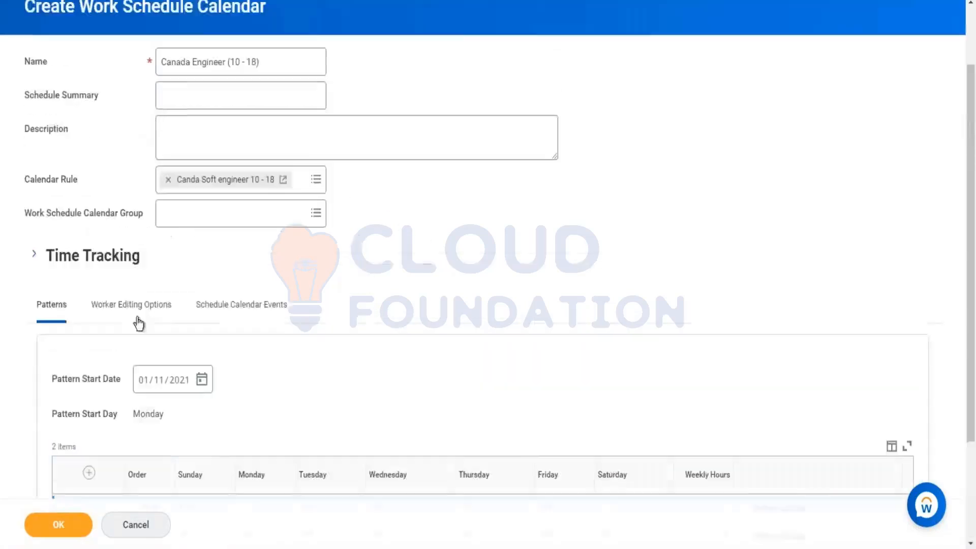
scroll(497, 238, "down", 3)
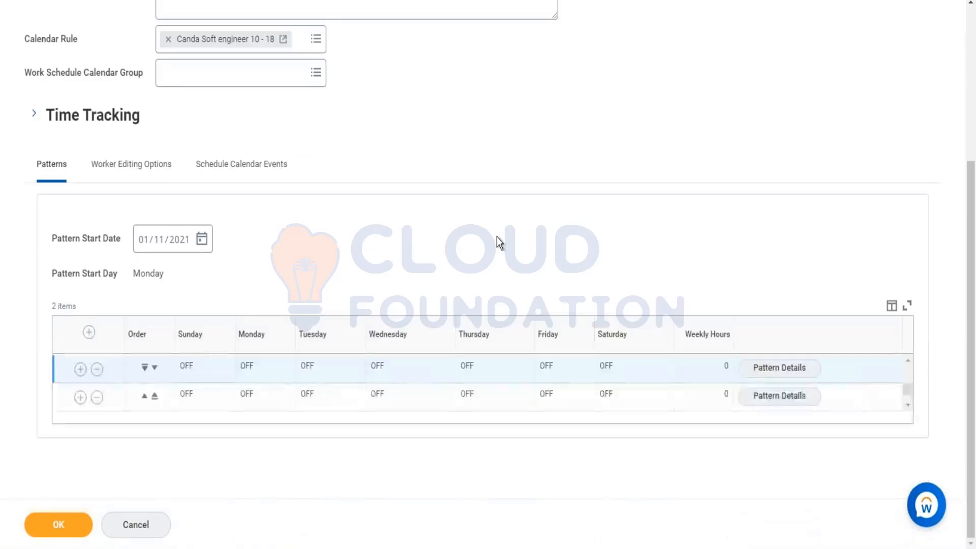
left_click(779, 395)
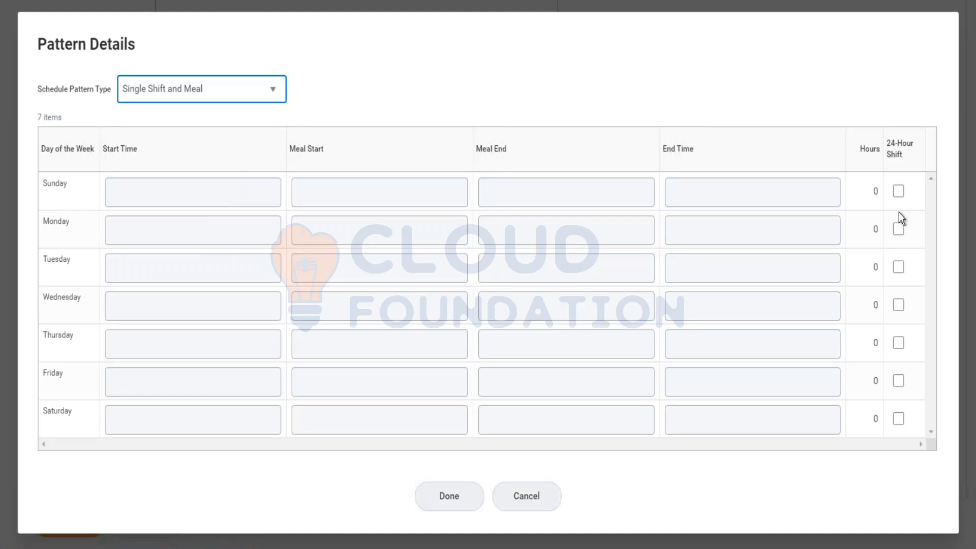
left_click(898, 191)
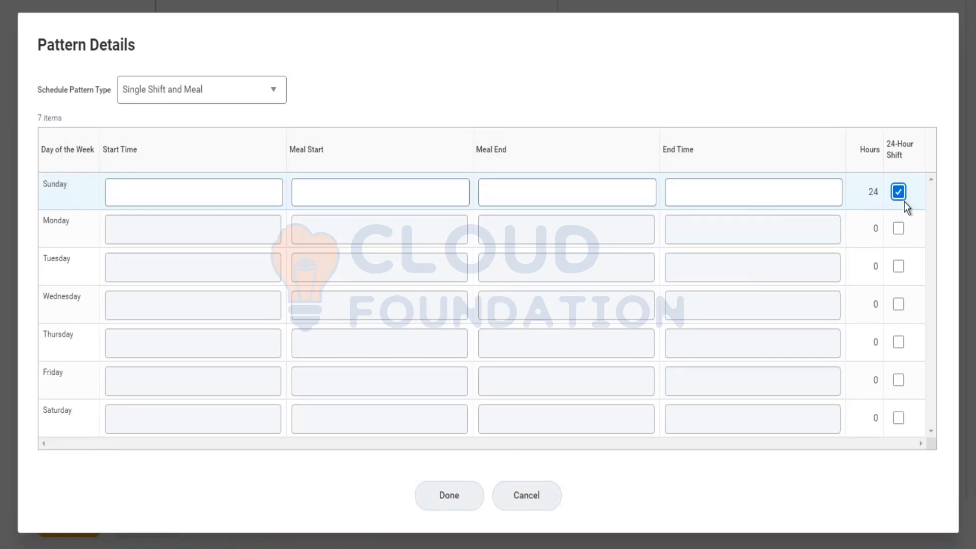
left_click(898, 229)
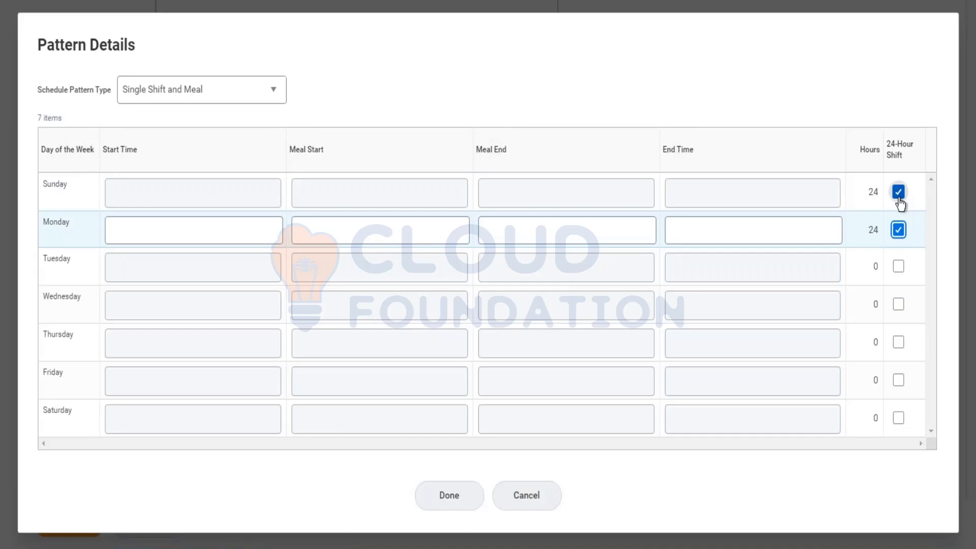
left_click(899, 198)
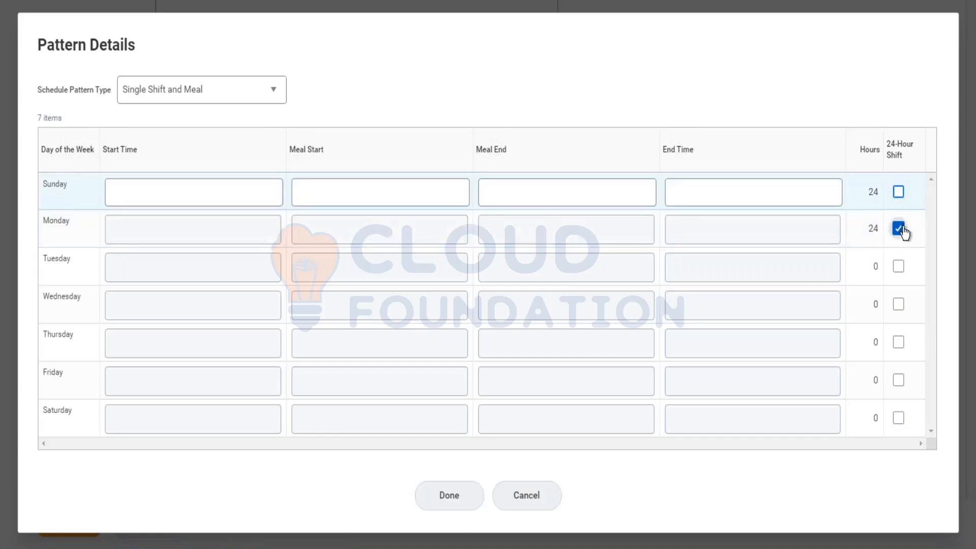
left_click(900, 228)
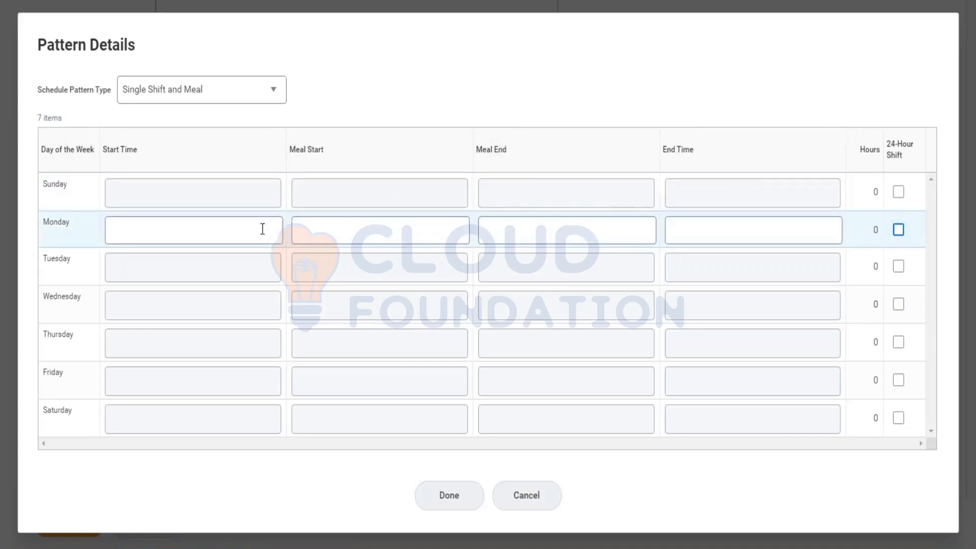
left_click(527, 496)
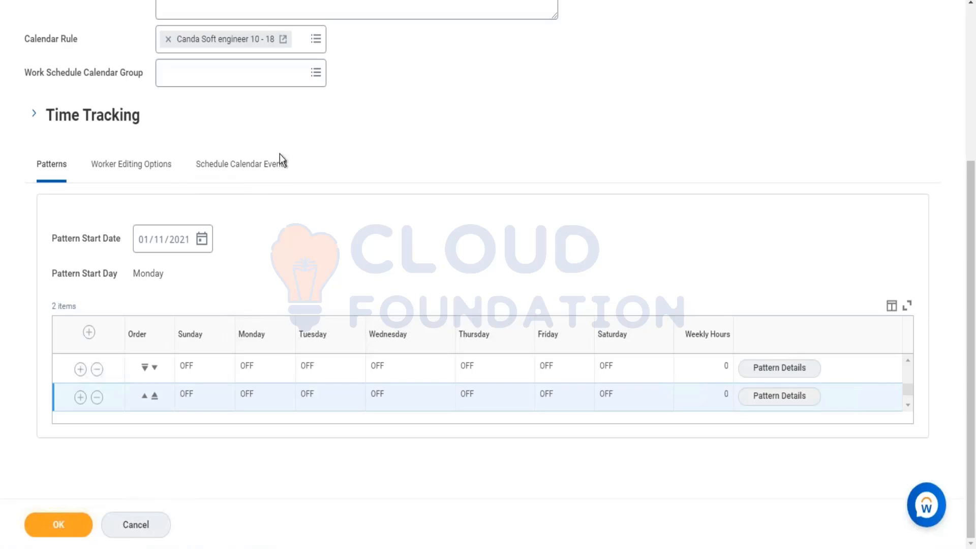
Enable Worker Editing Options with Change Scheduled / Non-Scheduled Days, Enable Hours Restrictions and Change Daily Start and End Times
left_click(151, 168)
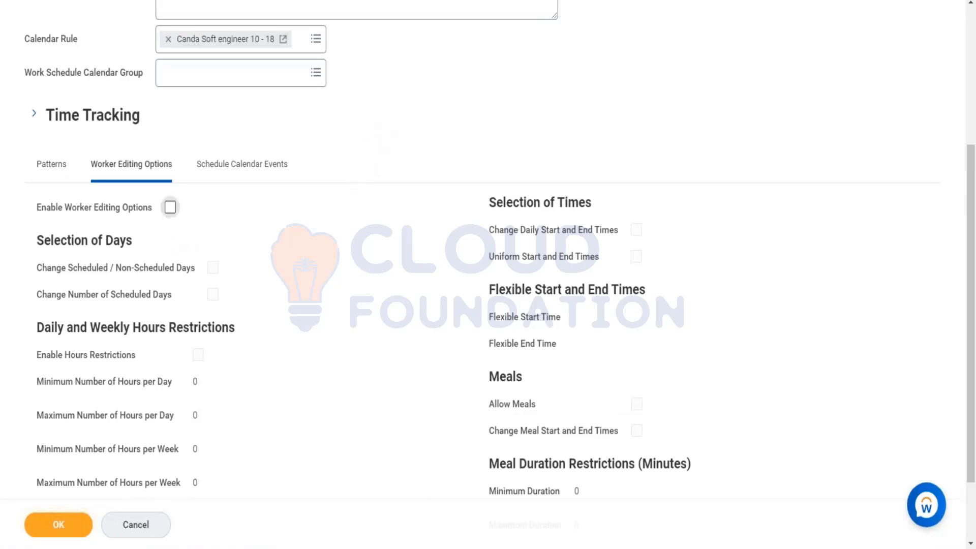
left_click(170, 210)
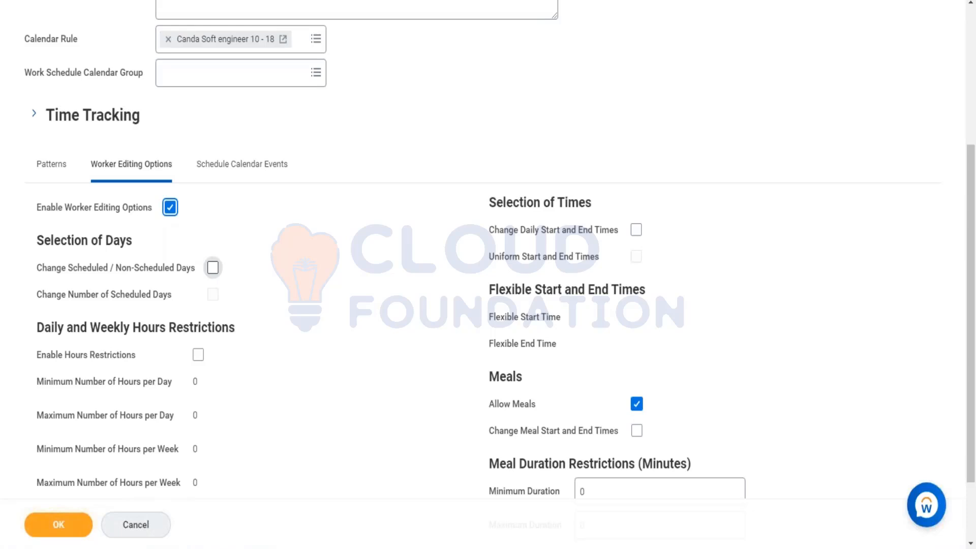
left_click(213, 267)
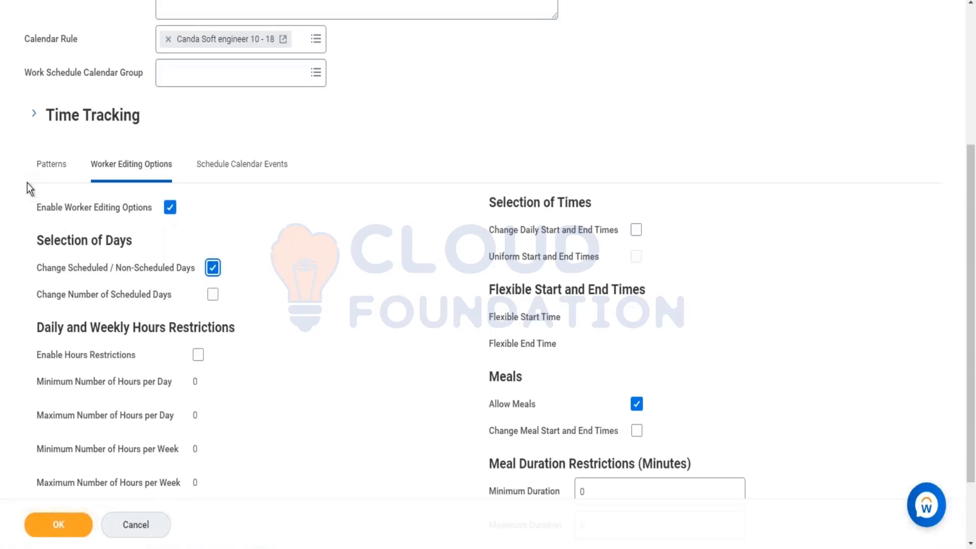
scroll(82, 239, "down", 2)
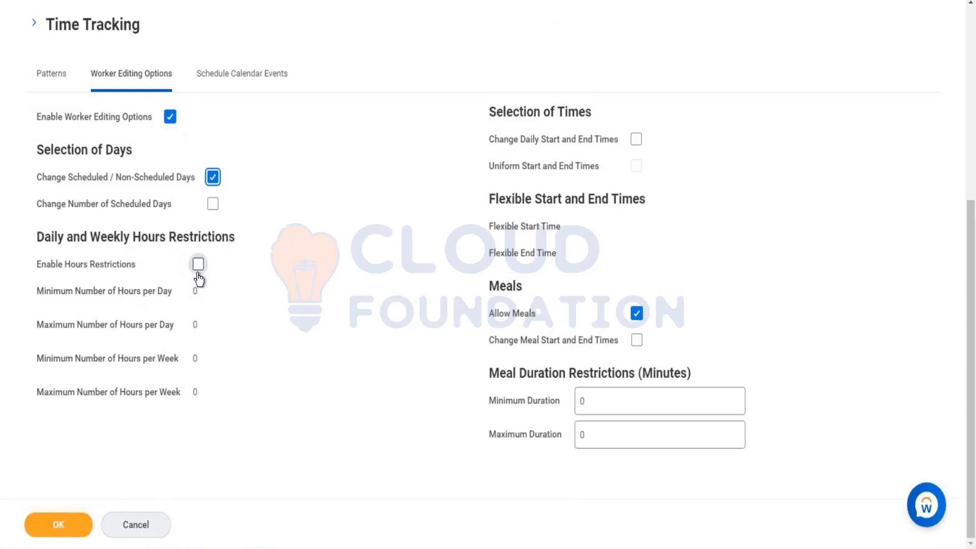
left_click(198, 265)
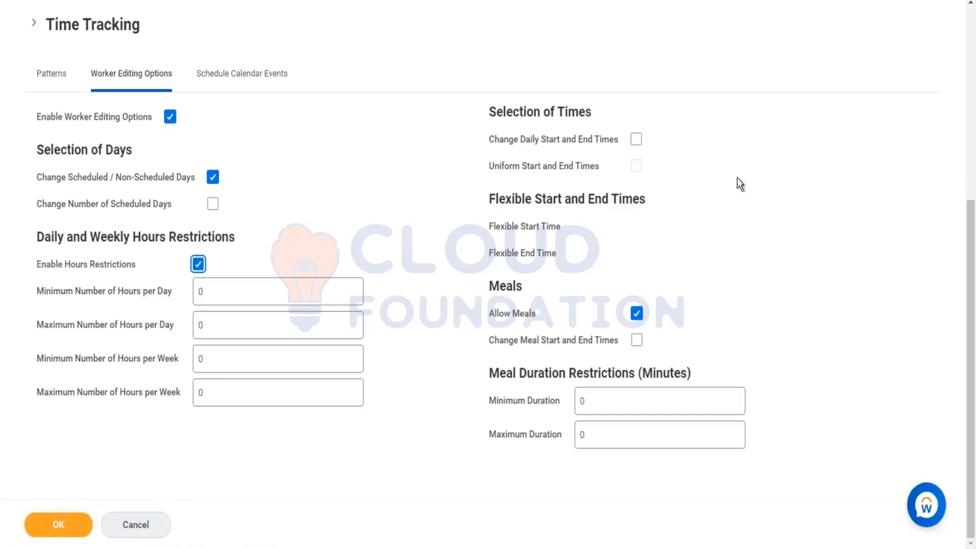
left_click(636, 139)
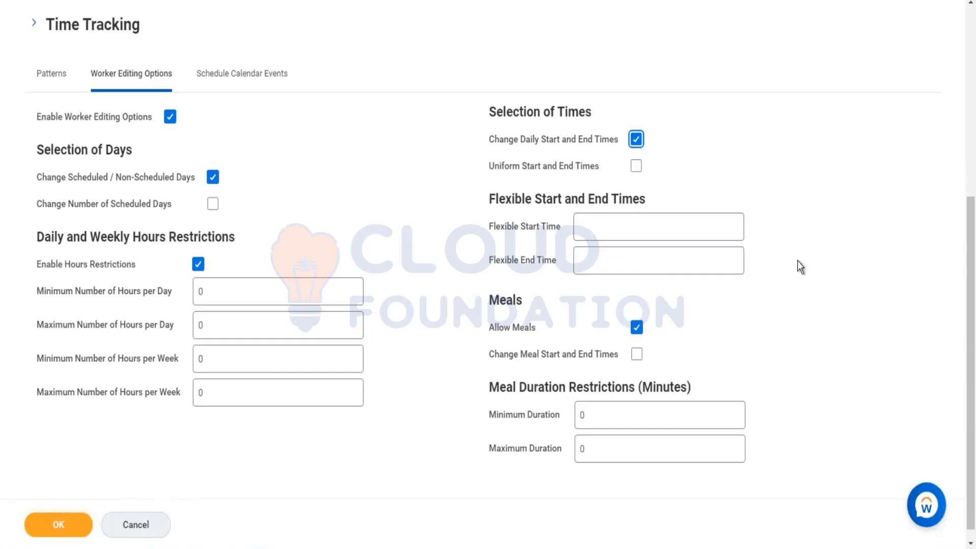
Toggle Allow Meals off and on, set the meal Minimum Duration to 1 minute, and discard the new work schedule calendar
left_click(635, 330)
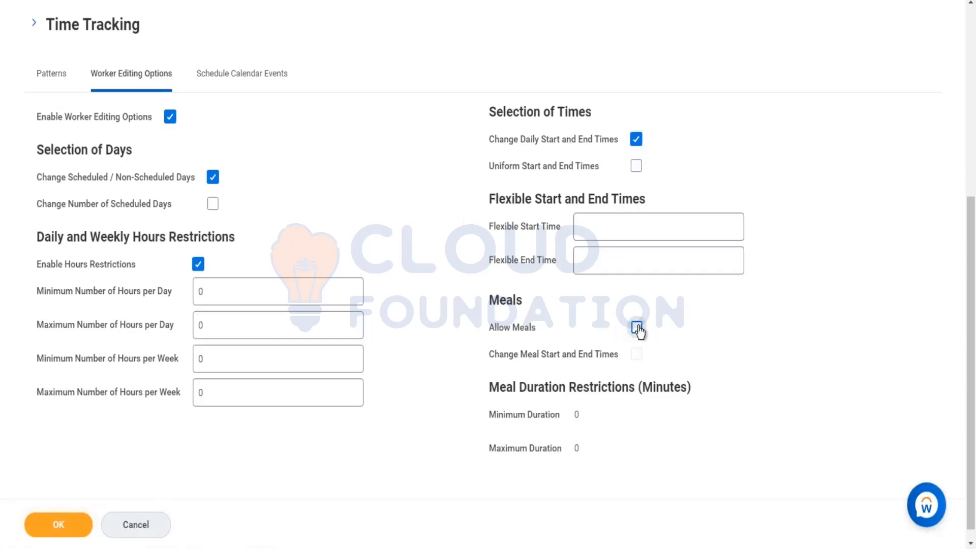
left_click(637, 329)
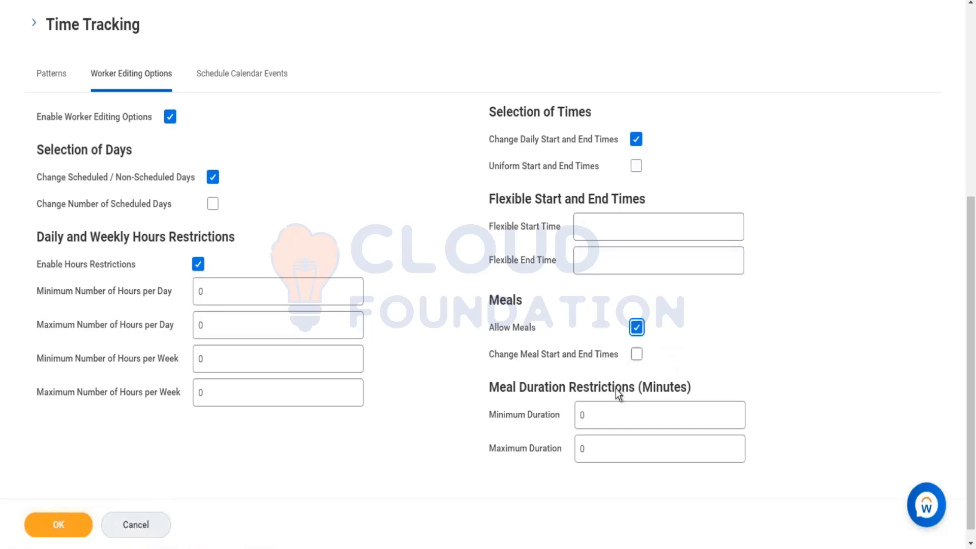
left_click(621, 401)
key("BackSpace")
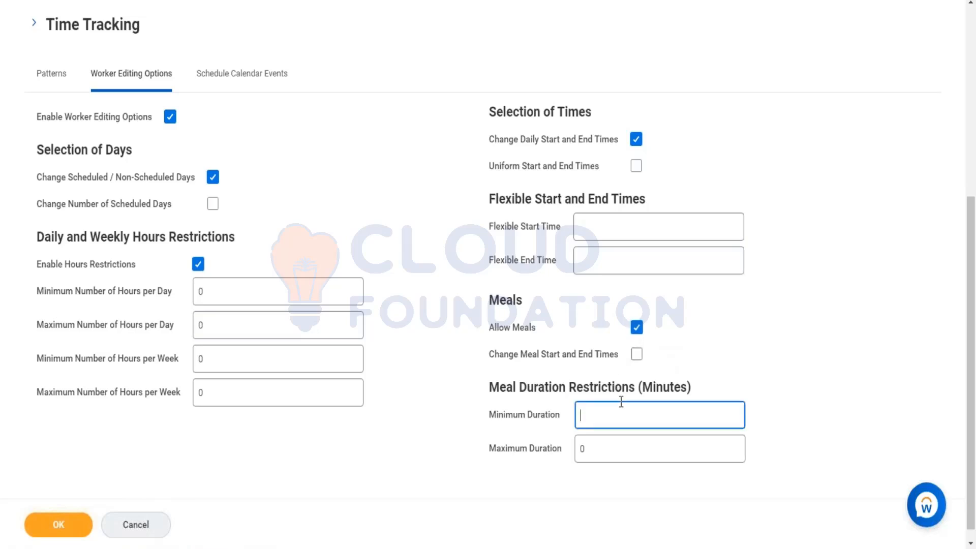
type("1")
mouse_move(49, 114)
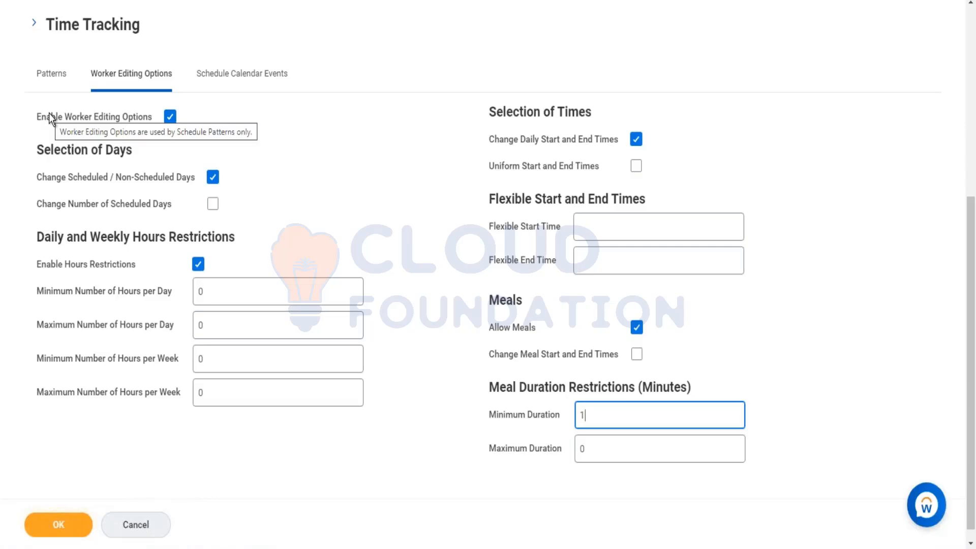
left_click(153, 524)
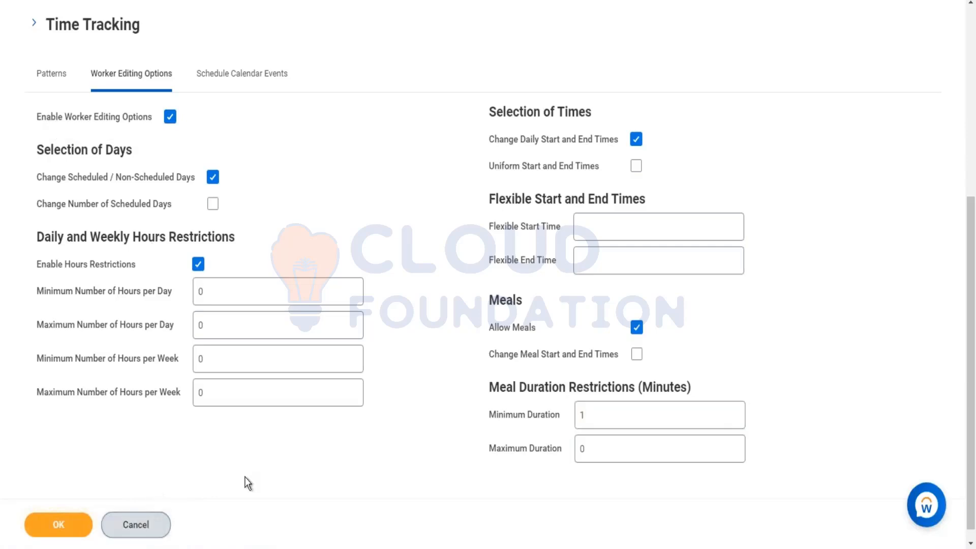
left_click(449, 310)
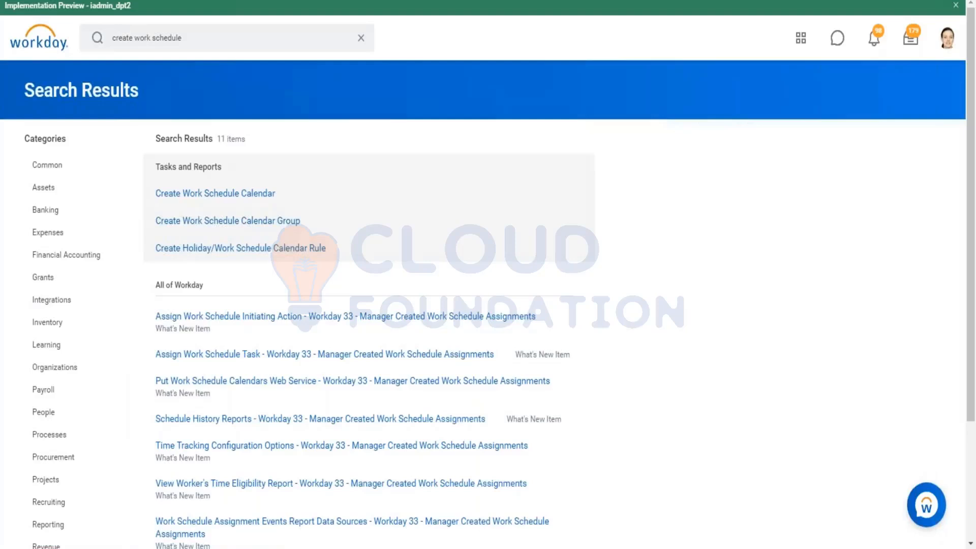
Search for "view work schedule calendar" and open the View Work Schedule Calendar report
left_click(191, 31)
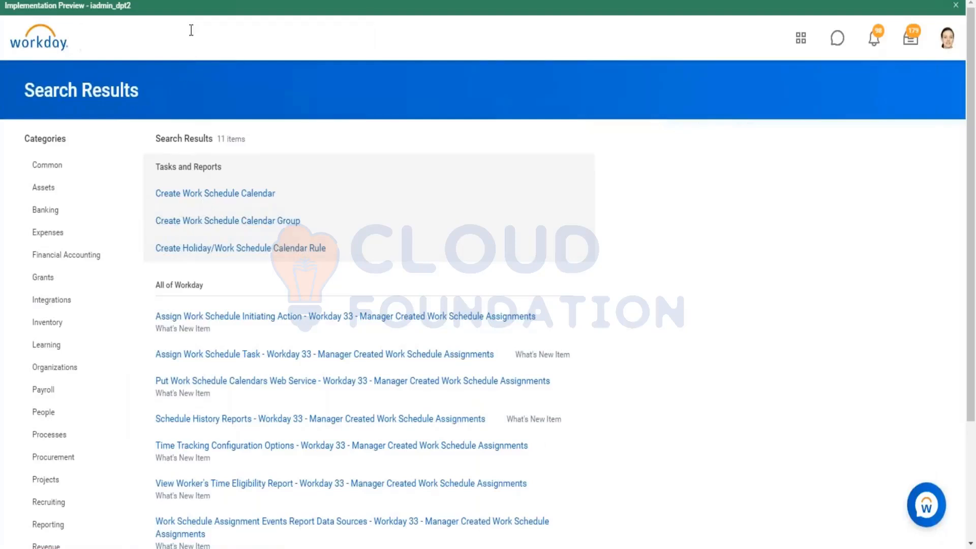
left_click_drag(186, 37, 106, 40)
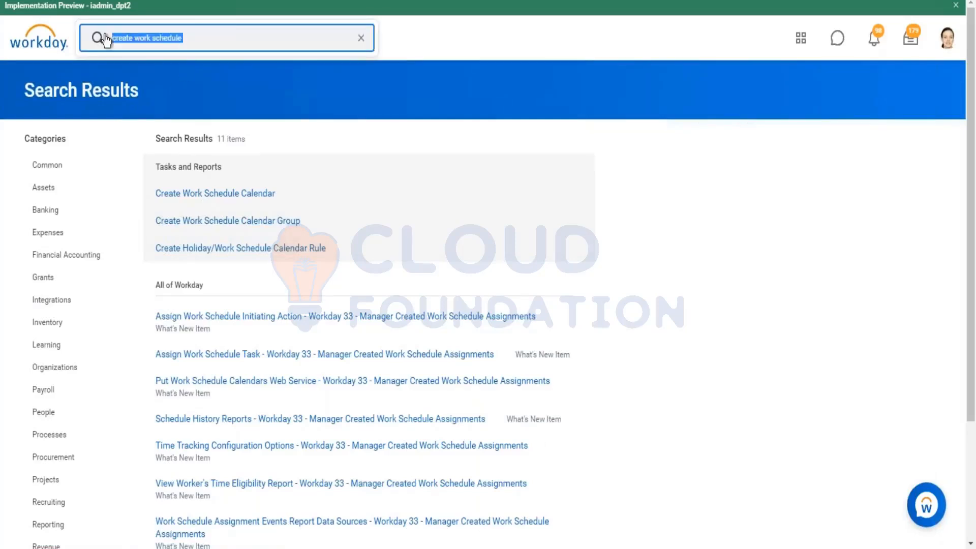
key("BackSpace")
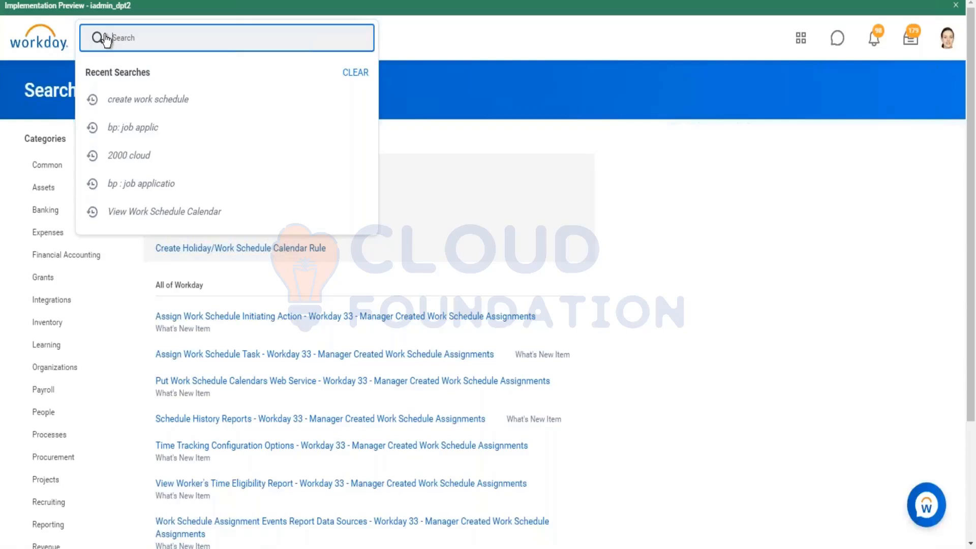
type("view w")
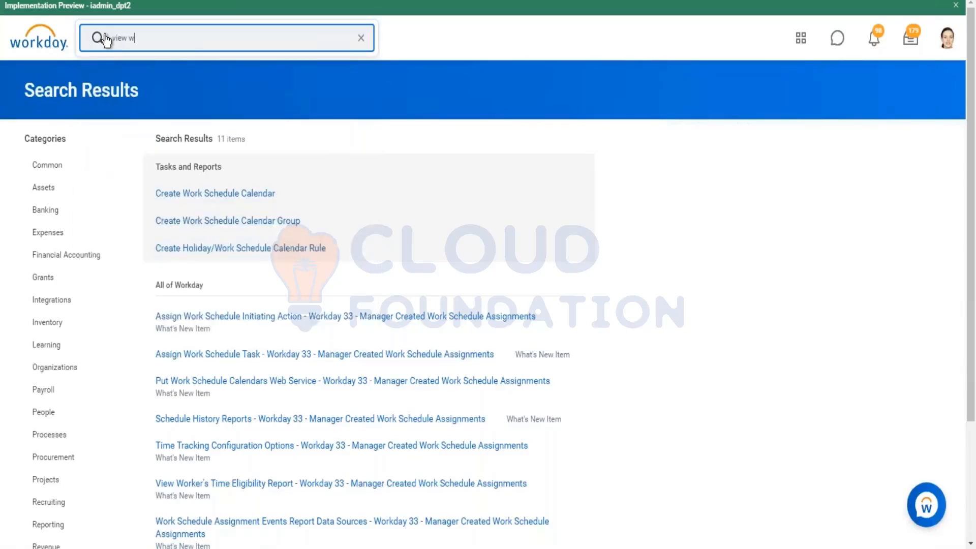
type("ork schedule caln")
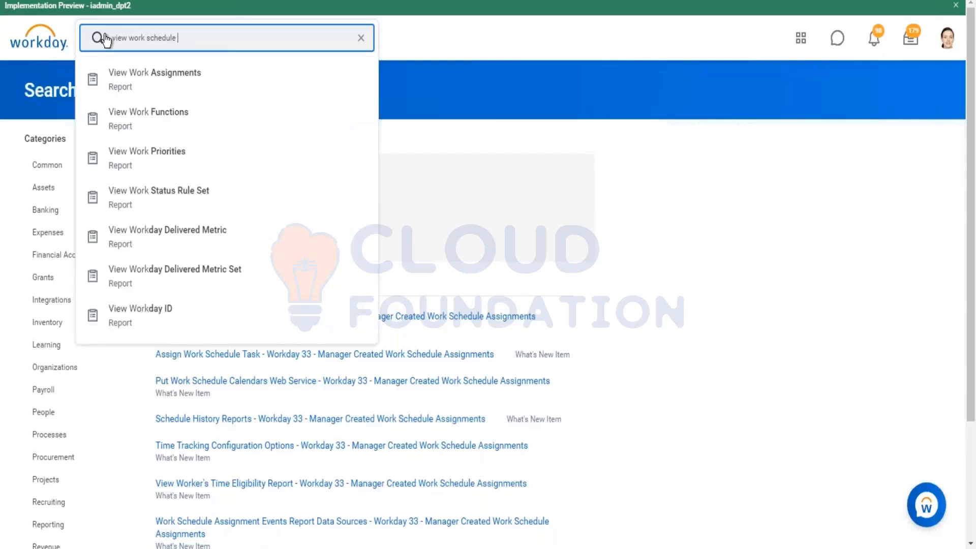
key("BackSpace")
key("BackSpace")
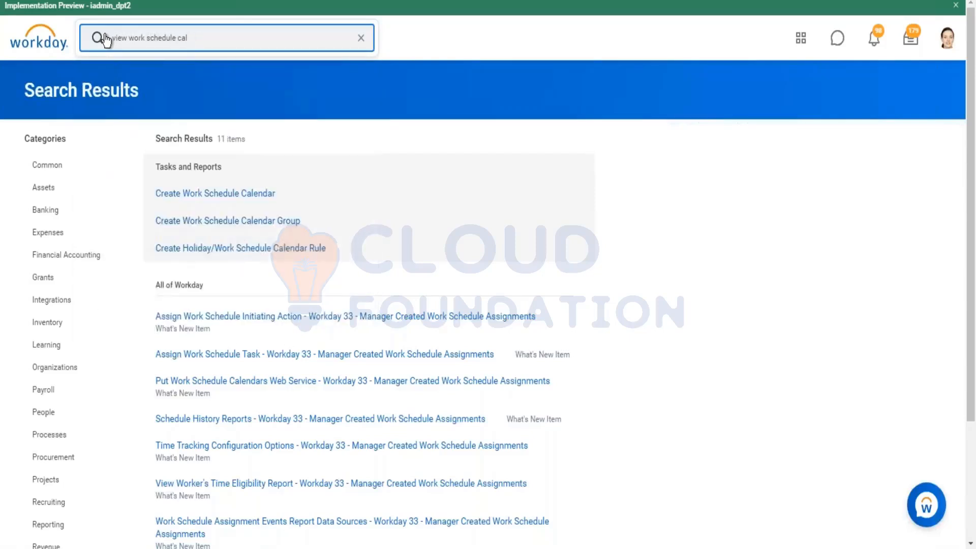
type("endar")
key("Return")
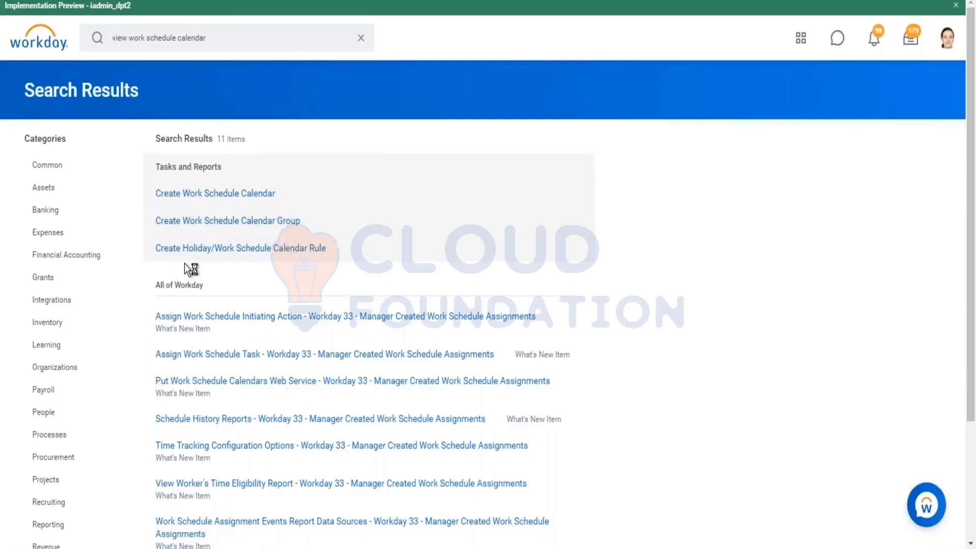
left_click(222, 195)
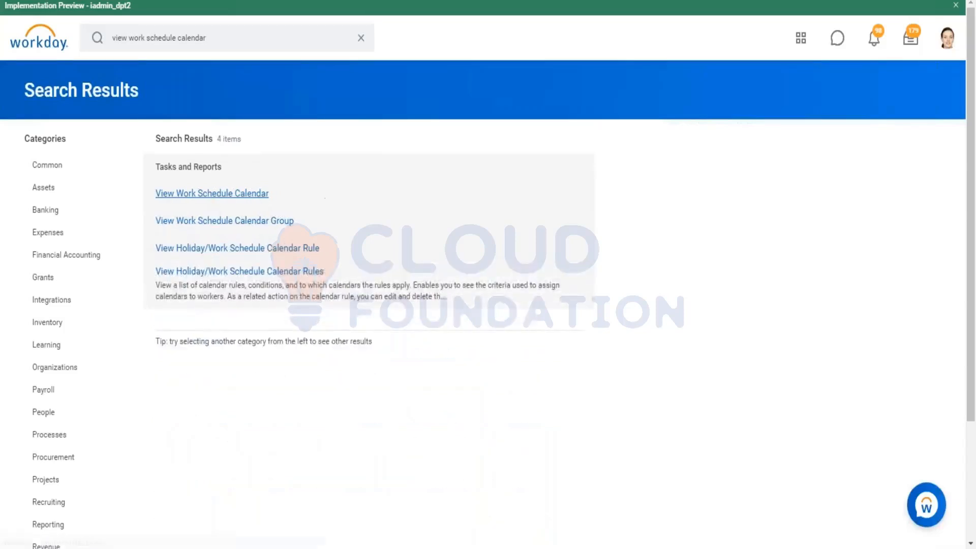
Display the Shift N8 Hours (00:00-09:00) work schedule calendar
left_click(237, 138)
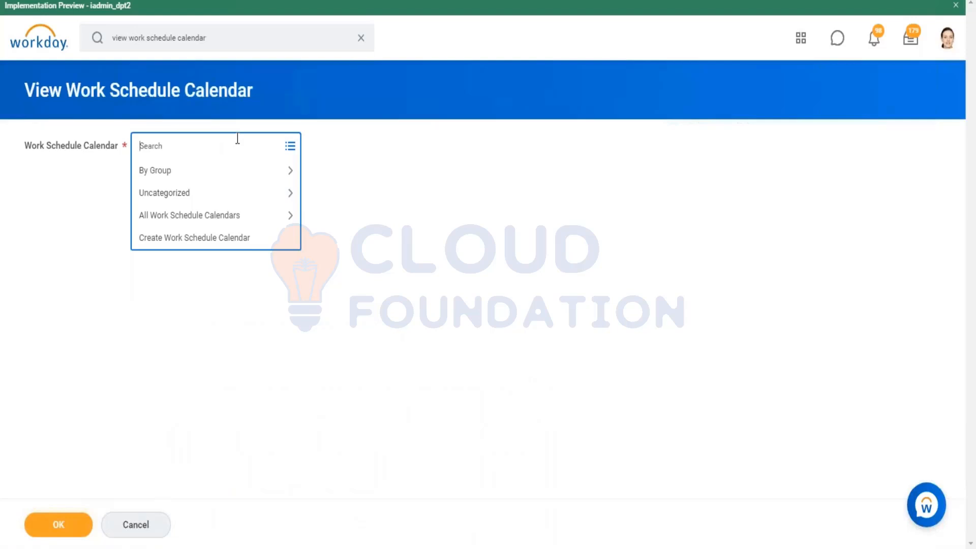
type("n8")
key("Return")
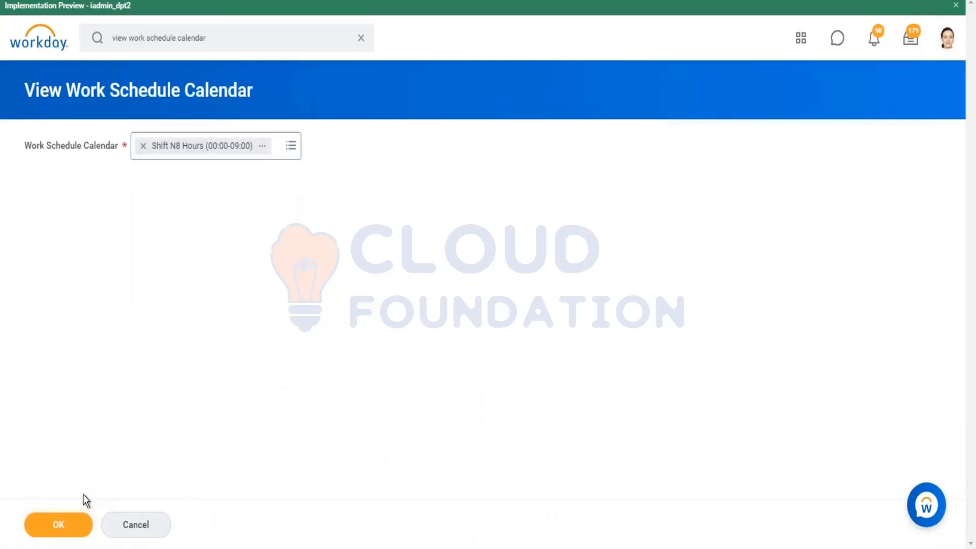
left_click(59, 524)
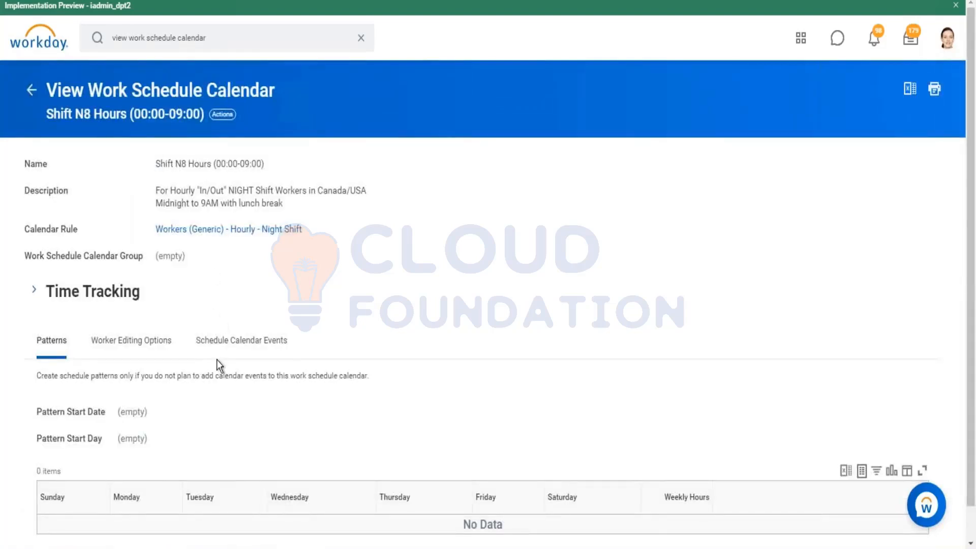
Review the schedule calendar events and the patterns of the Shift N8 Hours (00:00-09:00) calendar
left_click(264, 351)
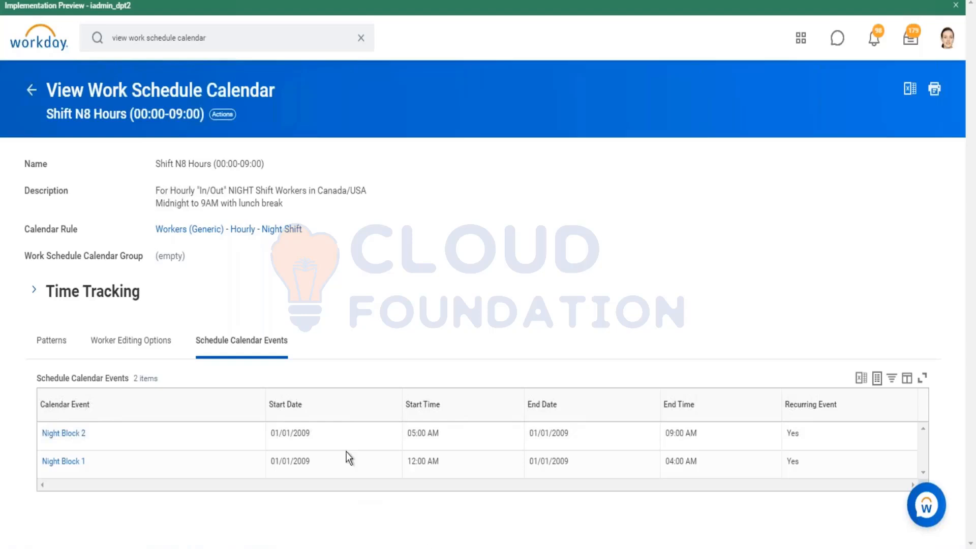
left_click(65, 350)
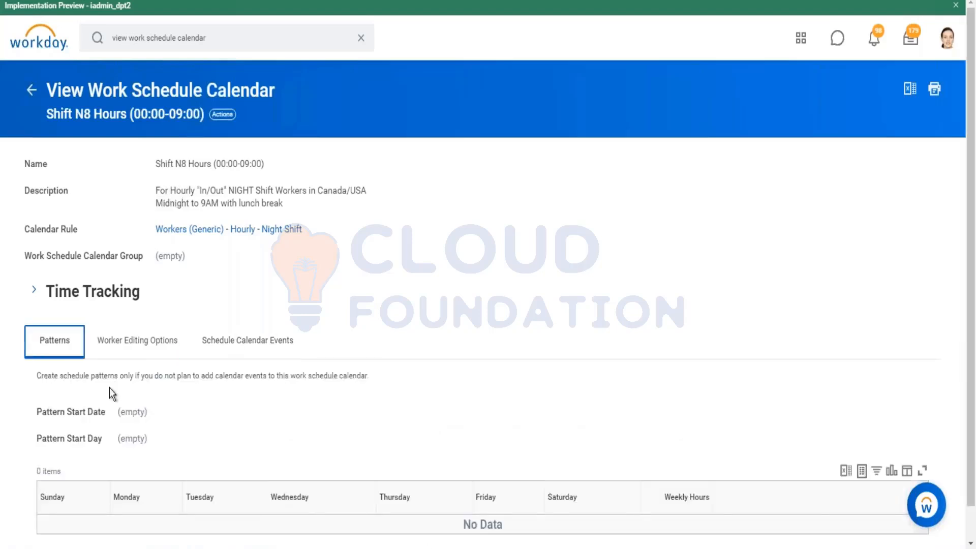
scroll(107, 394, "down", 1)
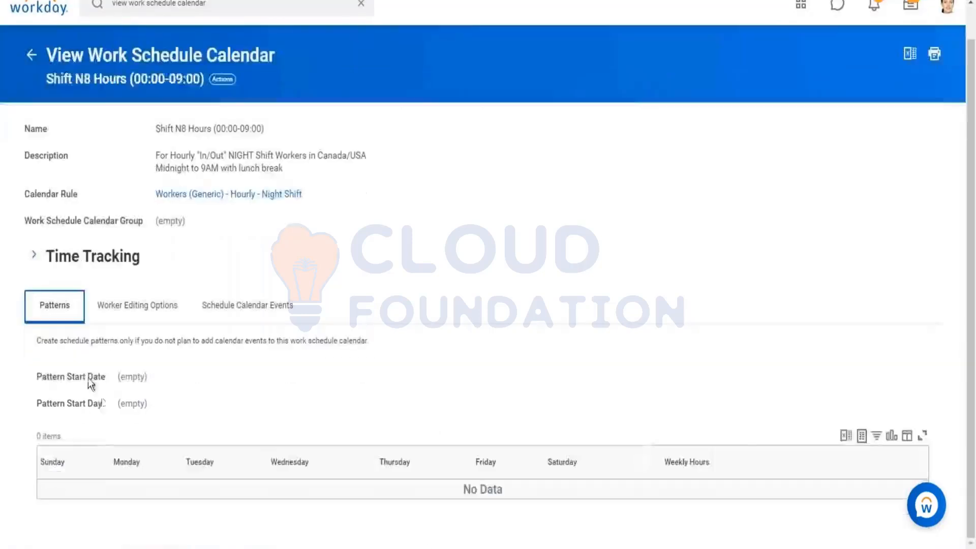
Open the Shift N8 Hours (00:00-09:00) work schedule calendar for editing
left_click(222, 80)
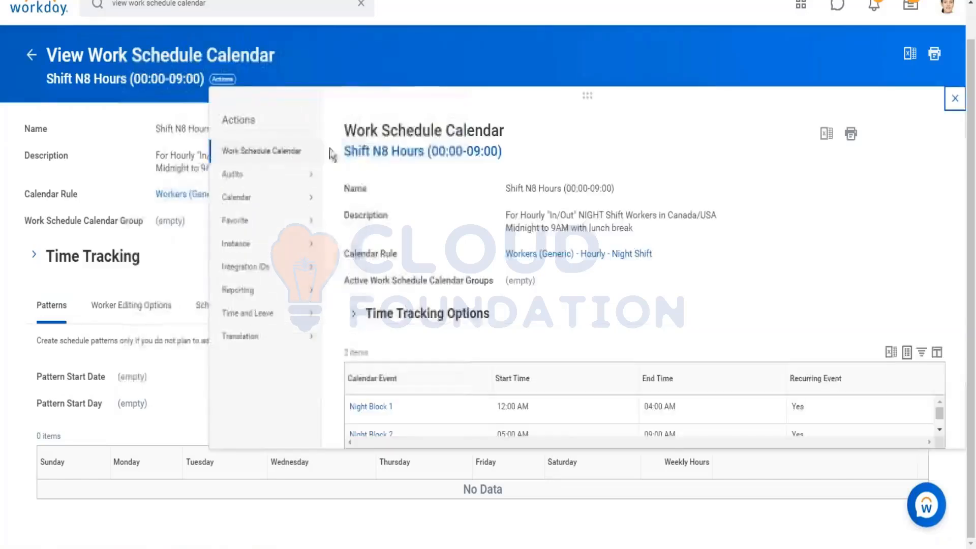
mouse_move(317, 152)
left_click(350, 153)
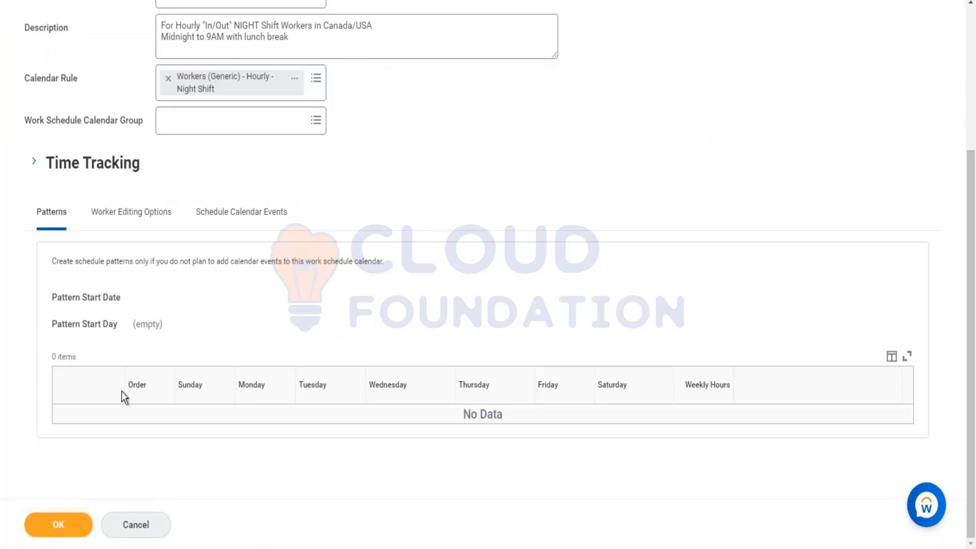
Review the calendar's worker editing options, schedule calendar events and Time Tracking settings, and submit the edit form
left_click(124, 215)
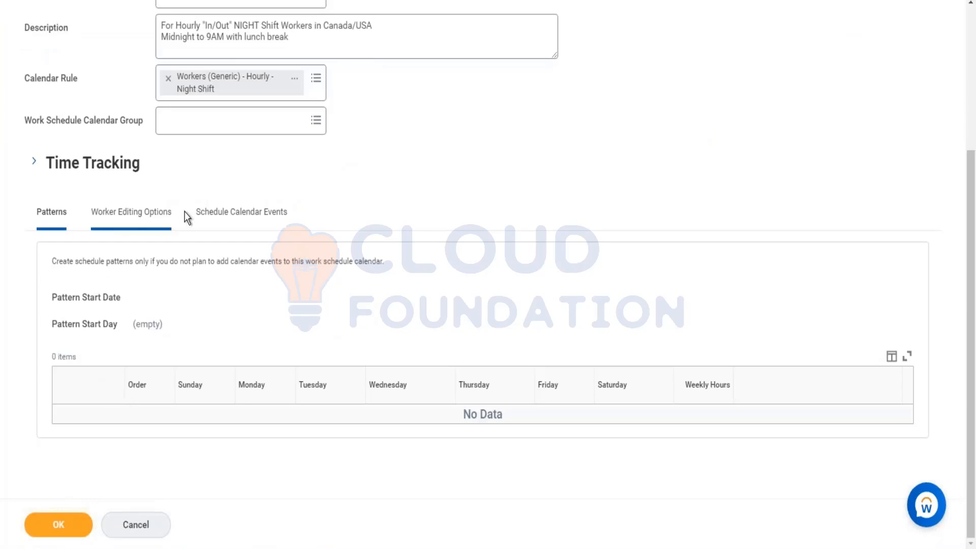
left_click(234, 220)
scroll(104, 213, "up", 3)
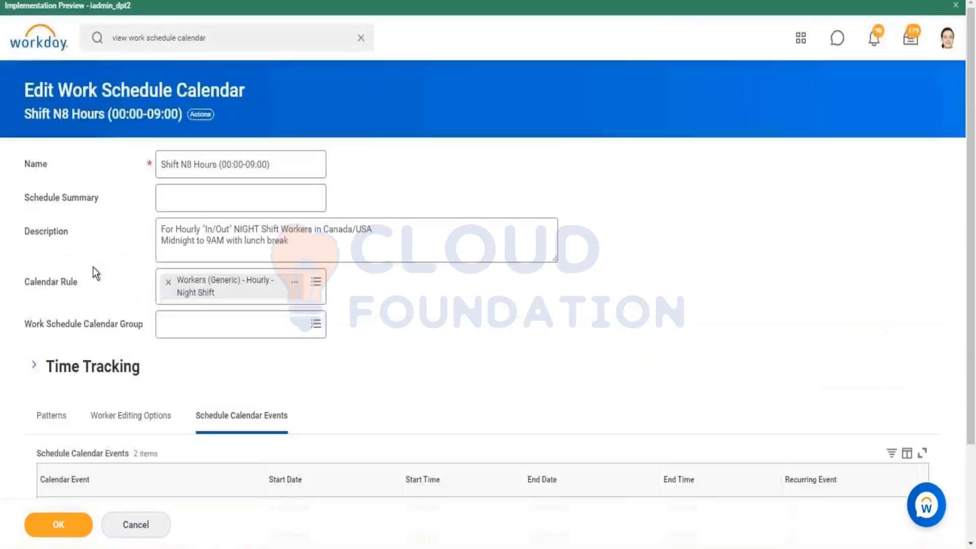
left_click(56, 366)
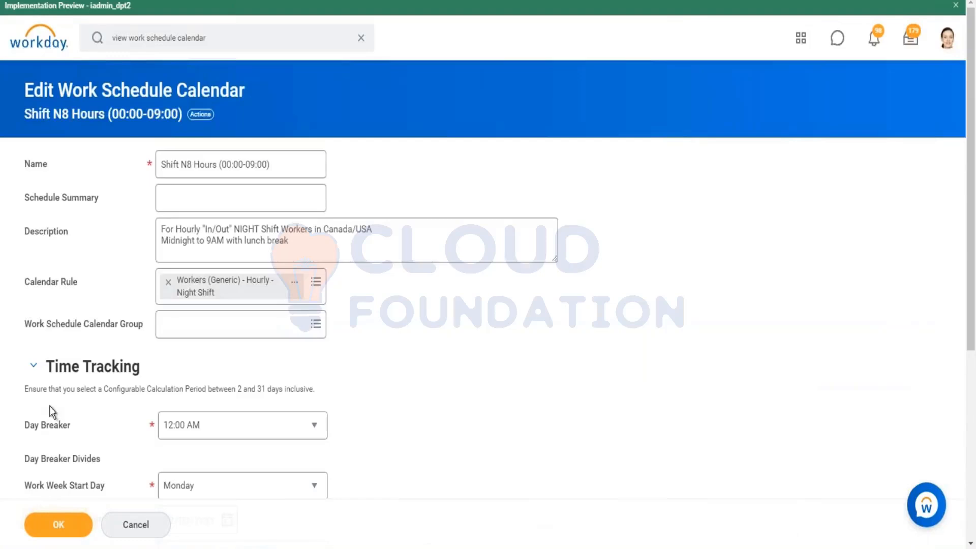
scroll(48, 417, "down", 5)
left_click(52, 320)
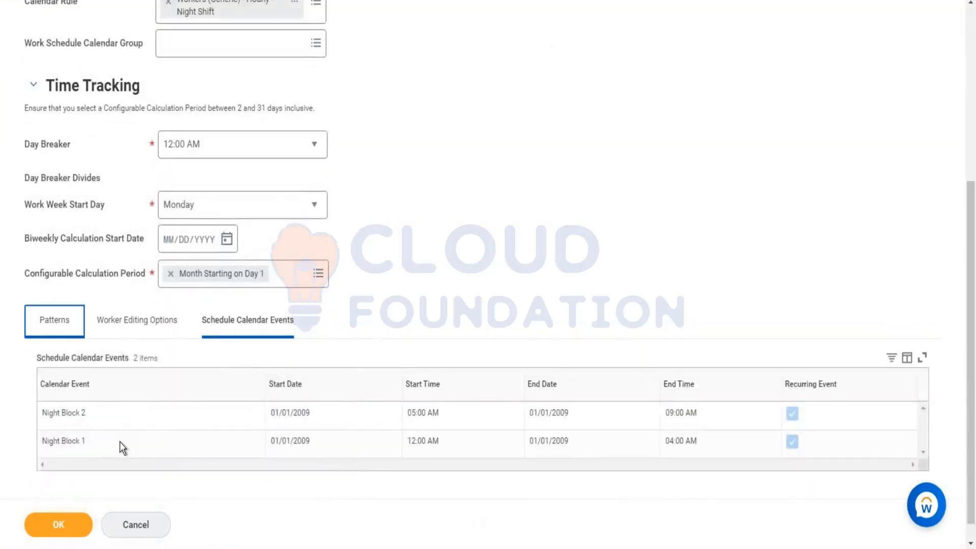
left_click(44, 523)
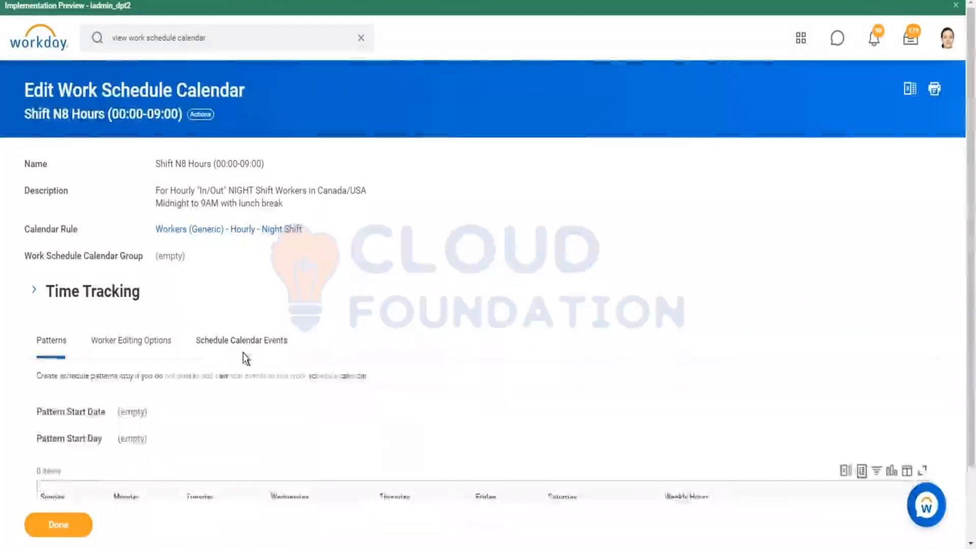
Look over the calendar's schedule events and start adding a calendar event to Shift N8 Hours (00:00-09:00)
left_click(243, 356)
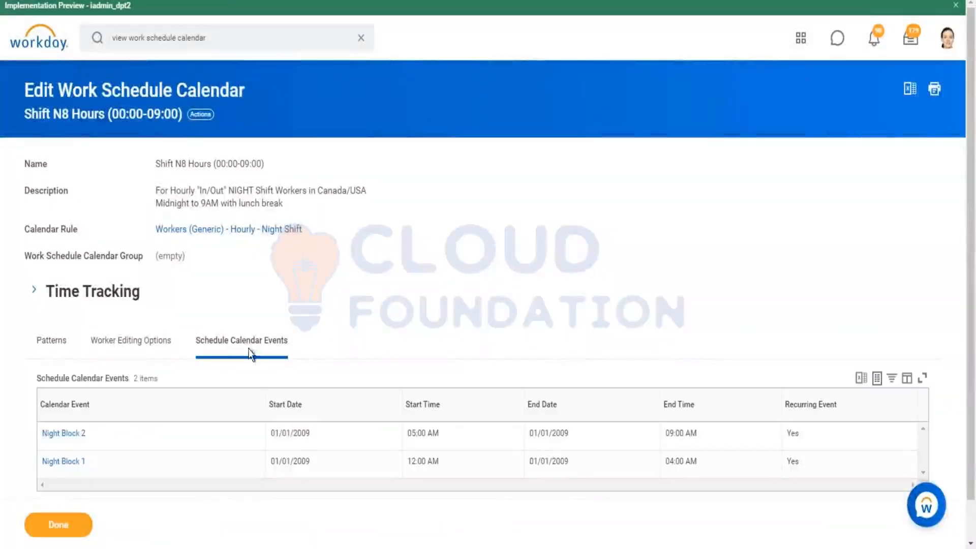
left_click(200, 114)
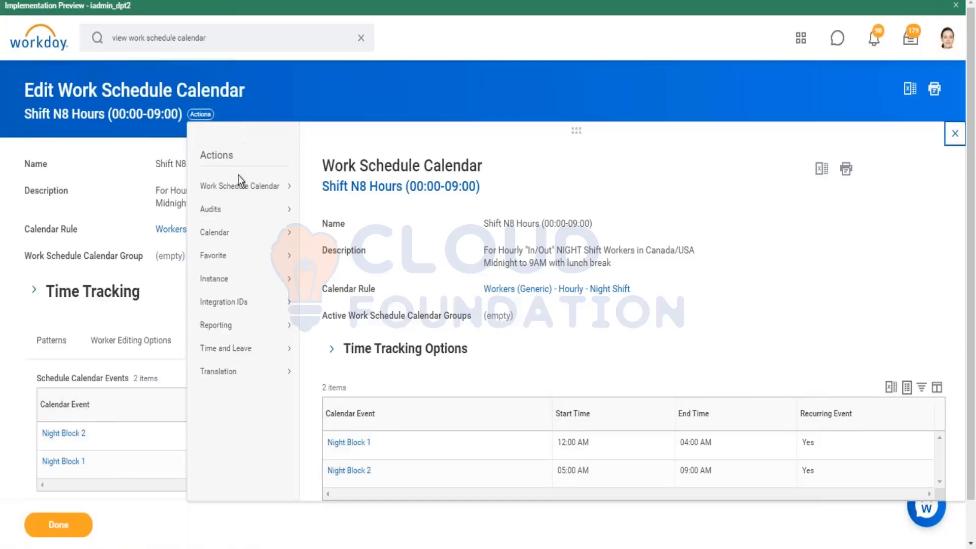
mouse_move(223, 355)
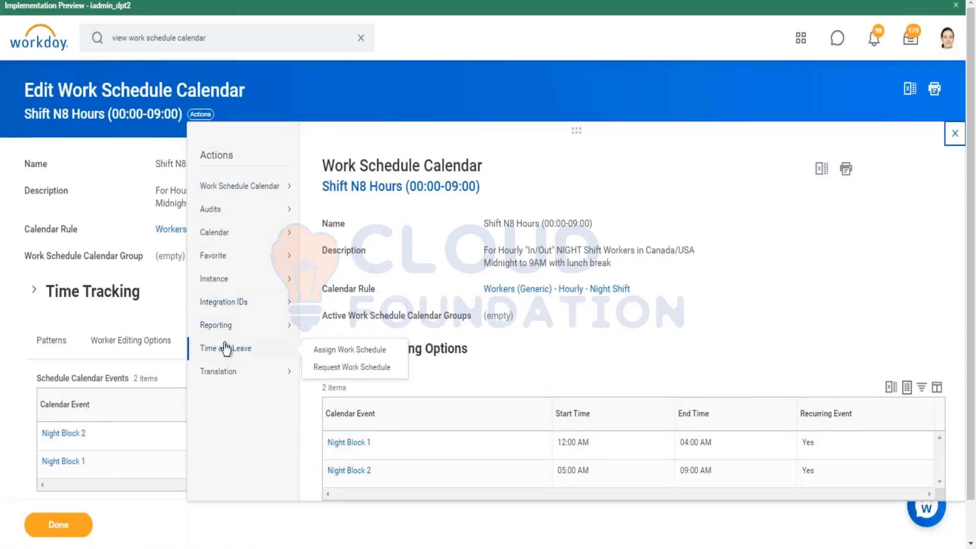
mouse_move(230, 239)
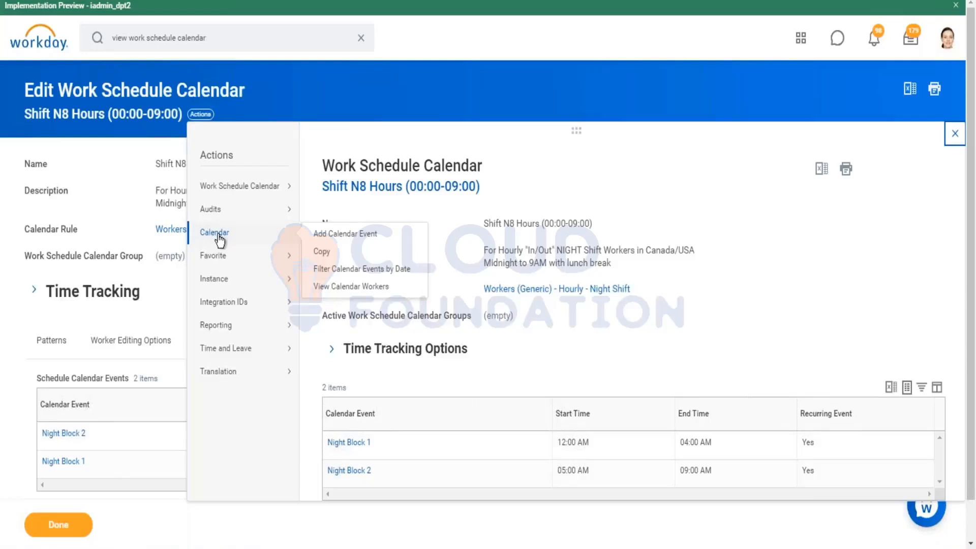
left_click(343, 236)
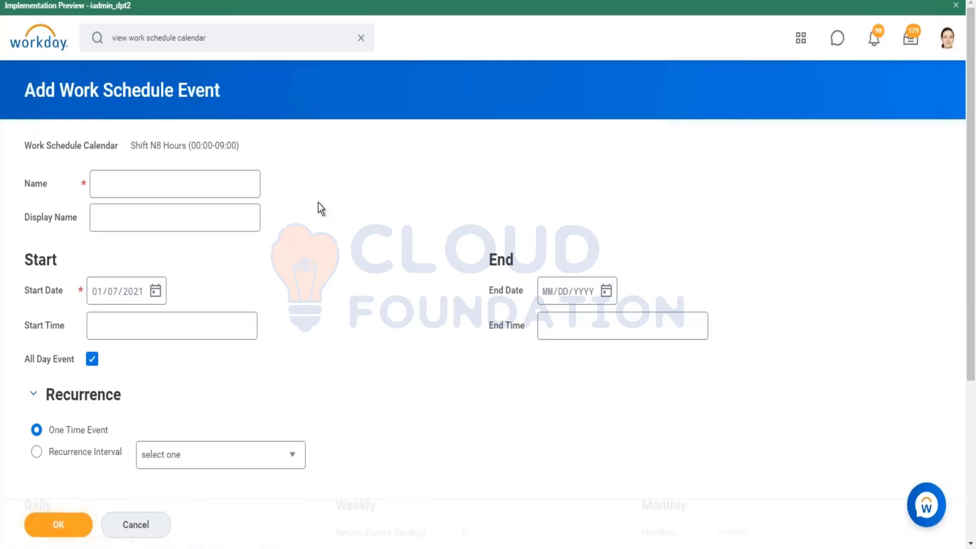
Enter Night block 3 as both the Name and the Display Name of the new work schedule event
left_click(204, 185)
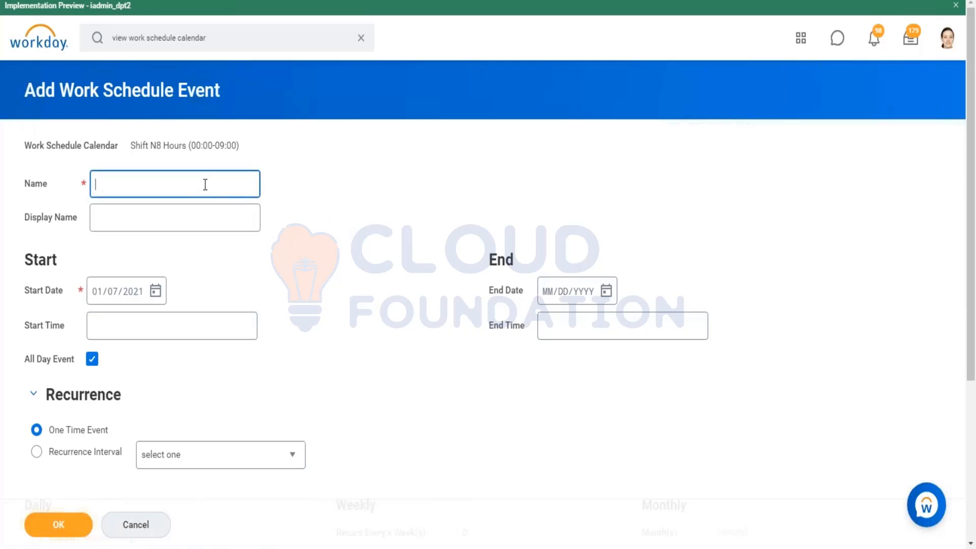
type("Night block 3")
key("ctrl+a")
key("ctrl+c")
left_click(181, 209)
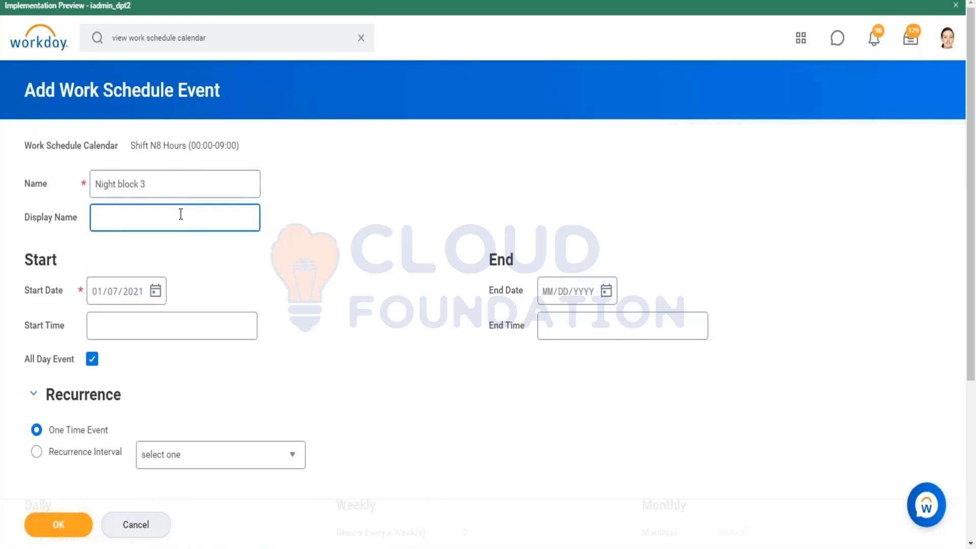
key("ctrl+v")
Set the Start Date of the Night block 3 event to 01/01/1900
left_click(129, 298)
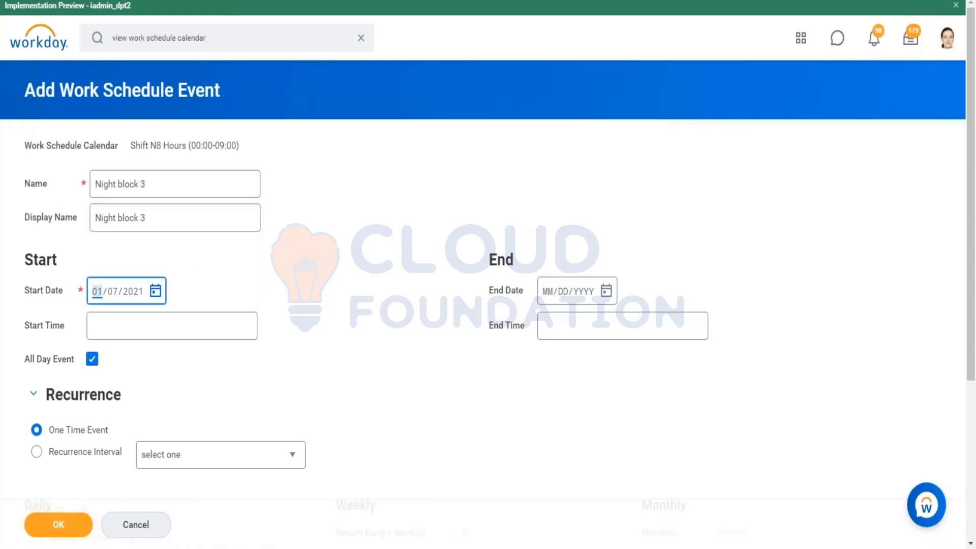
type("01/01/1900")
scroll(377, 267, "down", 5)
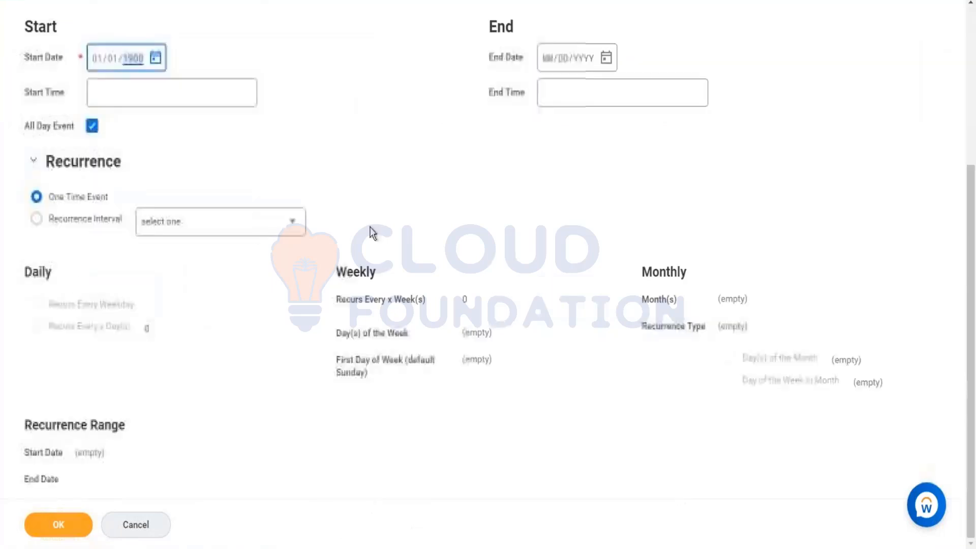
scroll(317, 173, "up", 5)
Set the event's Start Time to 10:00 AM and its End Time to 06:00 PM
left_click(129, 325)
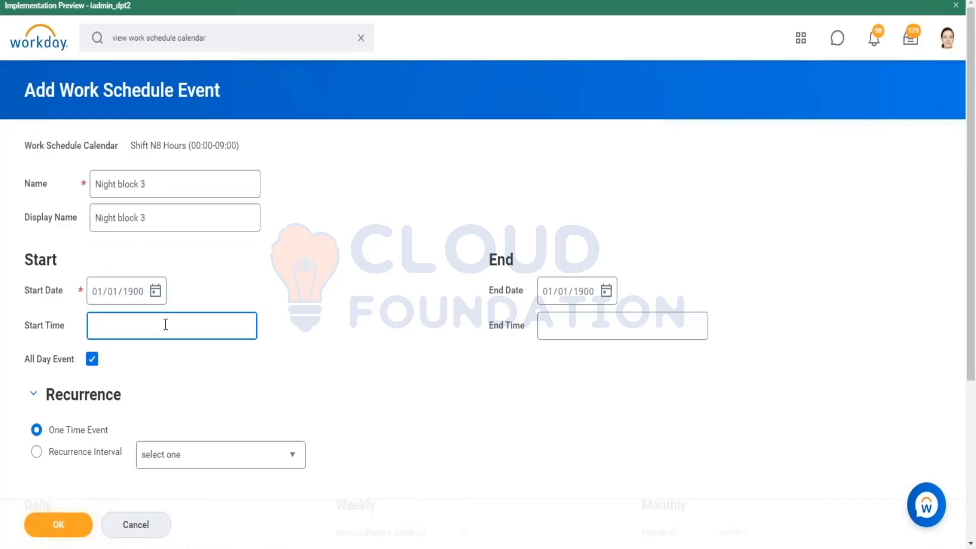
type("10")
key("Tab")
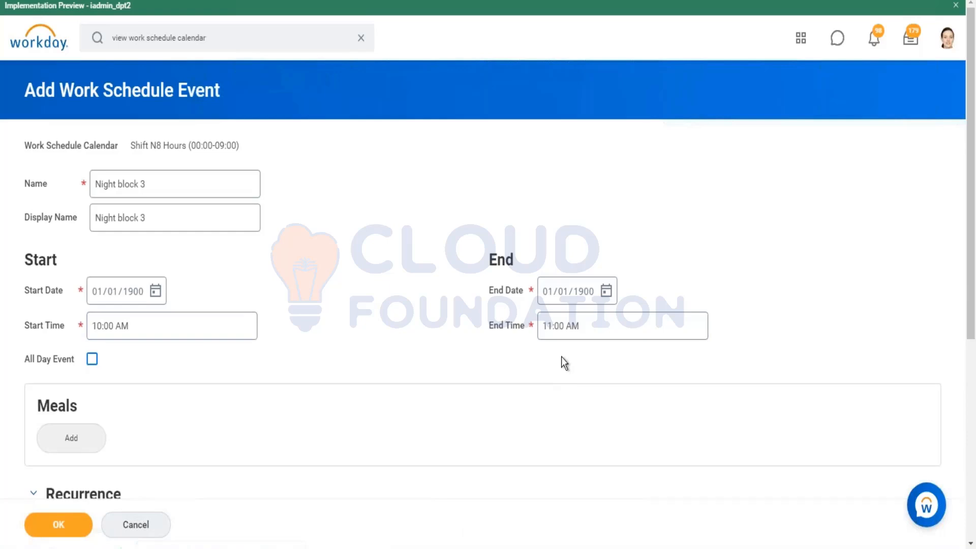
left_click(559, 326)
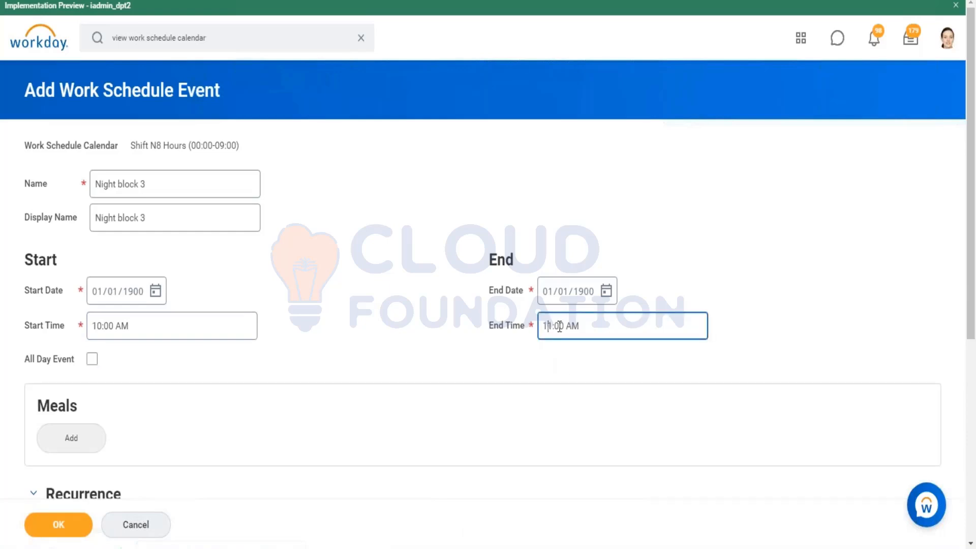
key("ctrl+a")
key("BackSpace")
type("18")
type(":00")
key("BackSpace")
key("BackSpace")
key("BackSpace")
type("00")
left_click(345, 279)
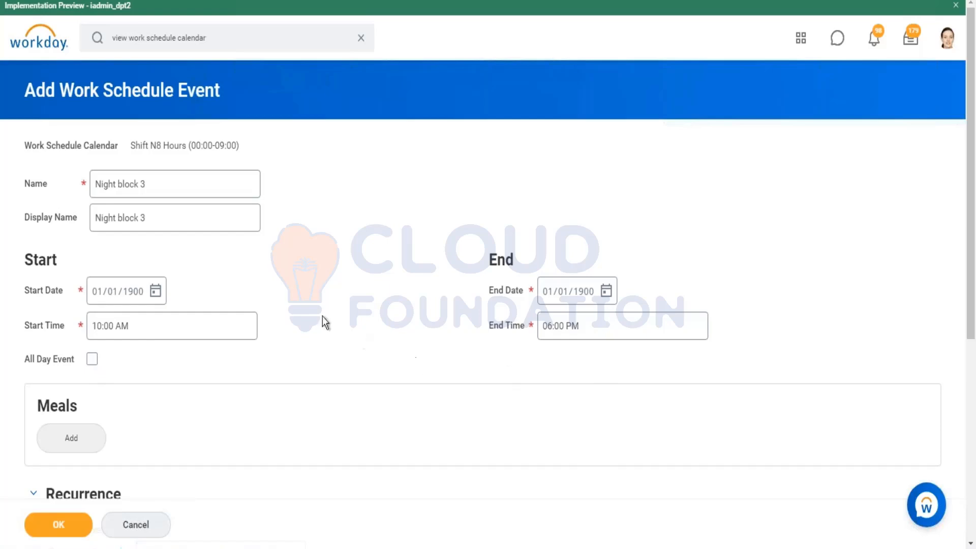
Add a meal to the event, starting at 12:00 PM and ending at 01:00 PM
scroll(310, 300, "down", 3)
left_click(60, 304)
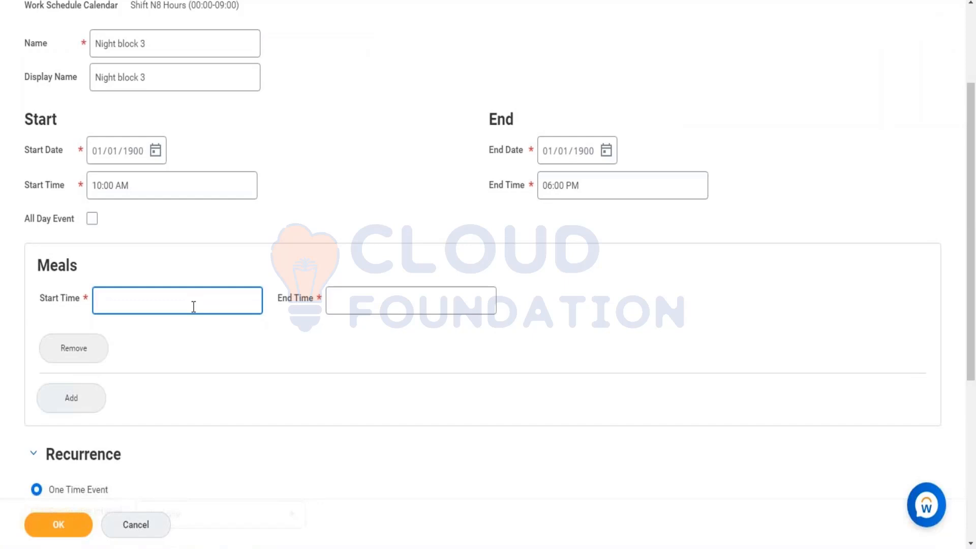
type("12")
key("Tab")
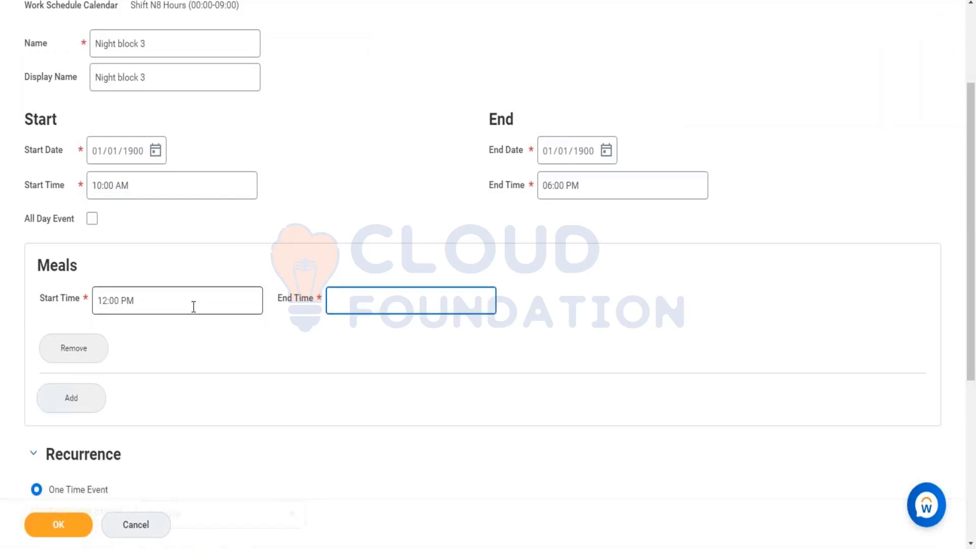
type("13")
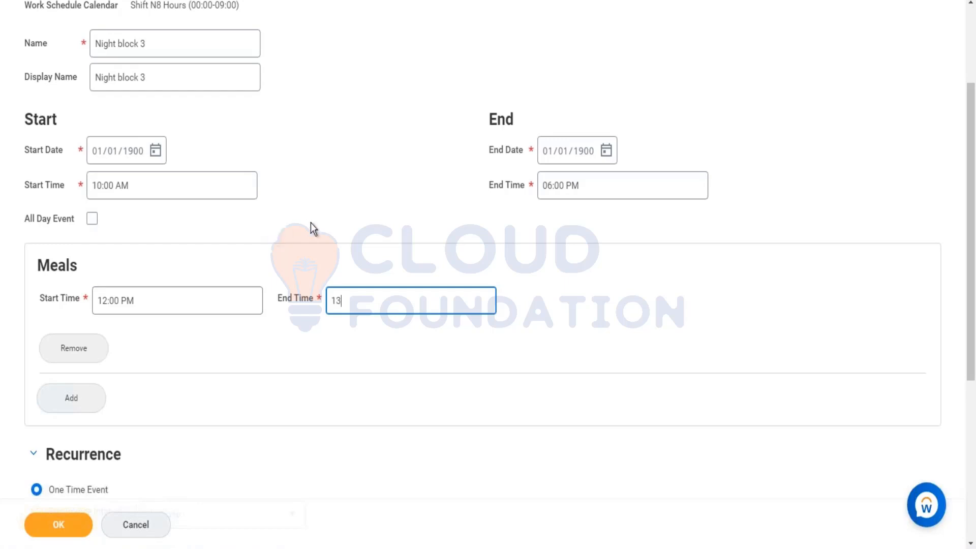
left_click(326, 249)
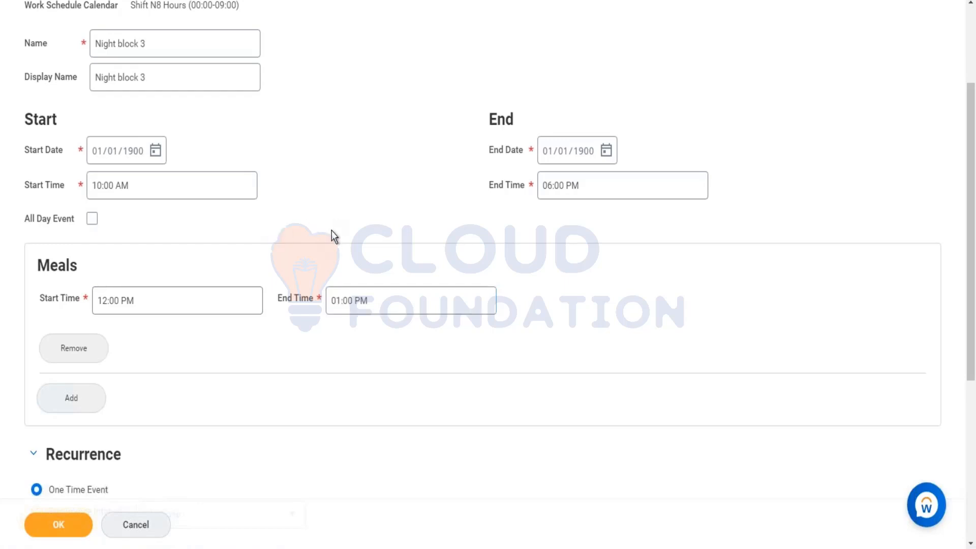
Change the Start Date of the Night block 3 event to 01/08/2021
scroll(332, 231, "down", 3)
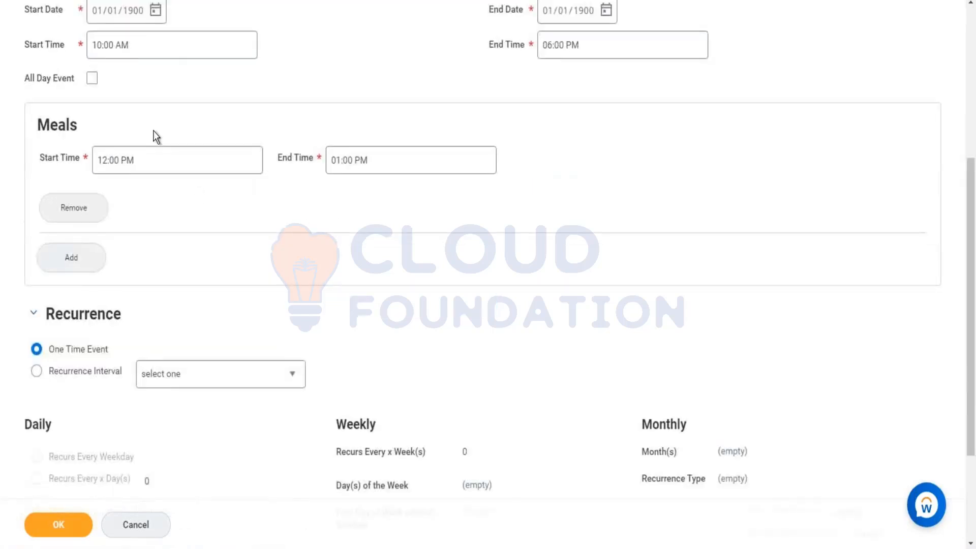
scroll(154, 130, "up", 4)
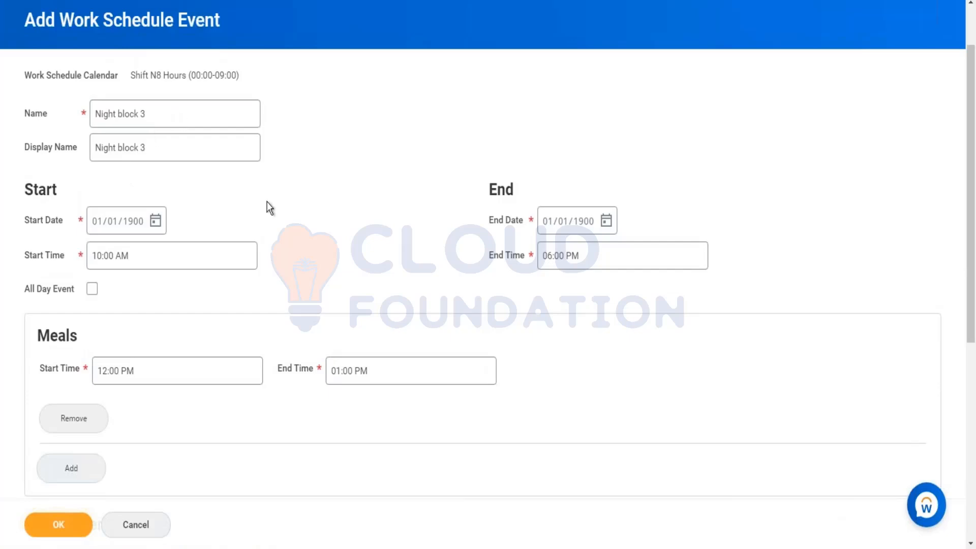
scroll(267, 203, "down", 3)
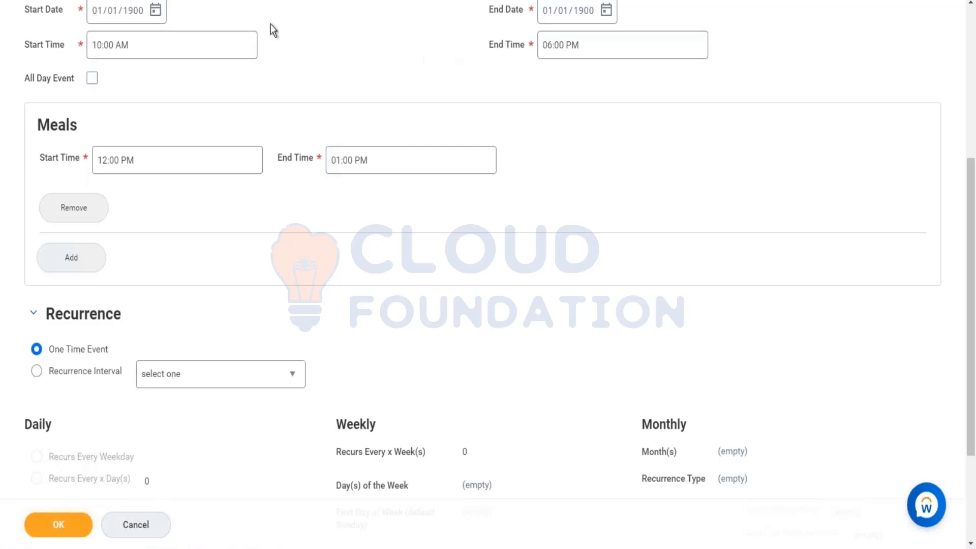
left_click(97, 12)
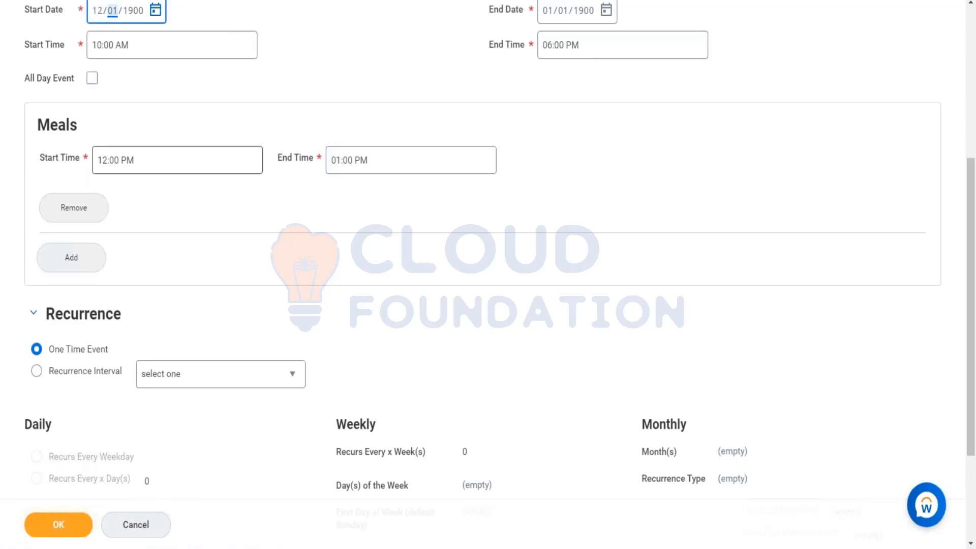
key("Left")
type("01/08/2020")
left_click(545, 17)
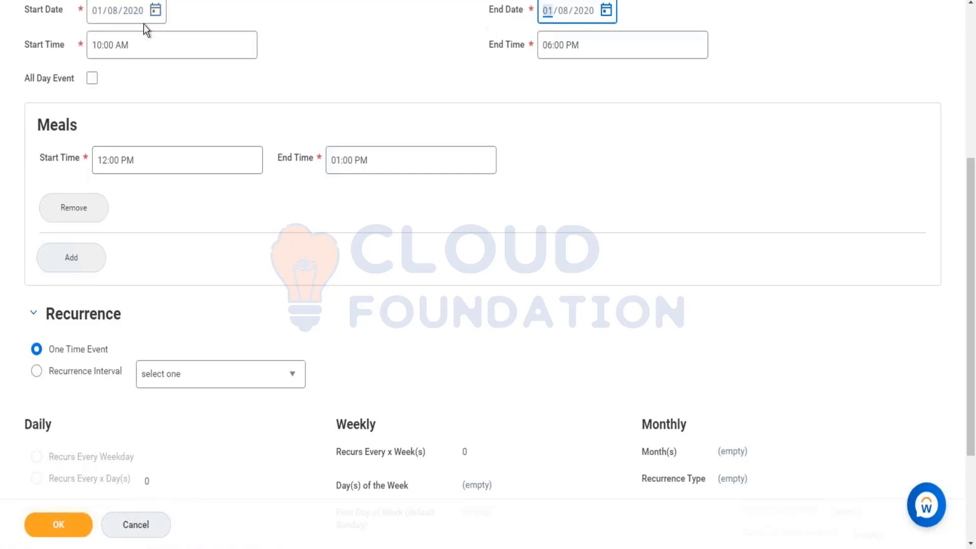
left_click(133, 12)
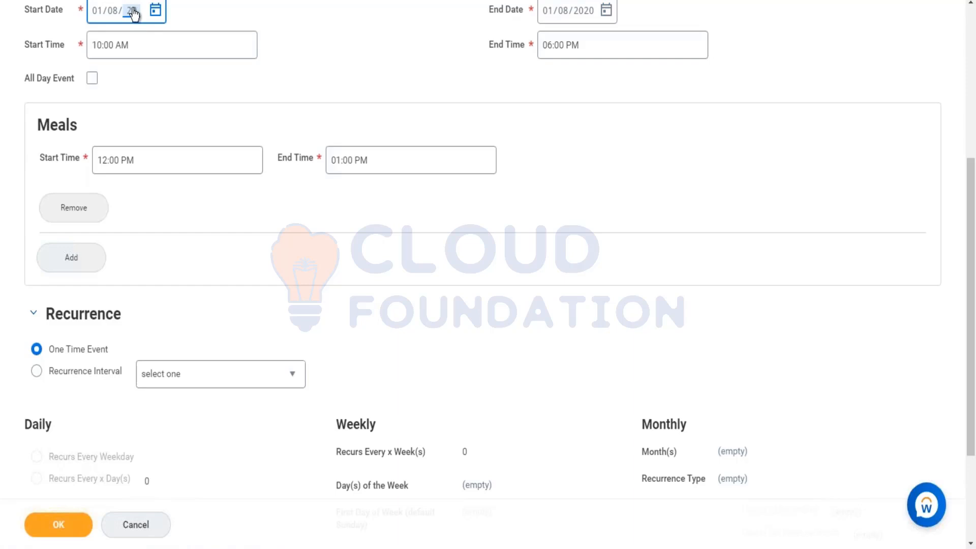
type("2021")
left_click(674, 31)
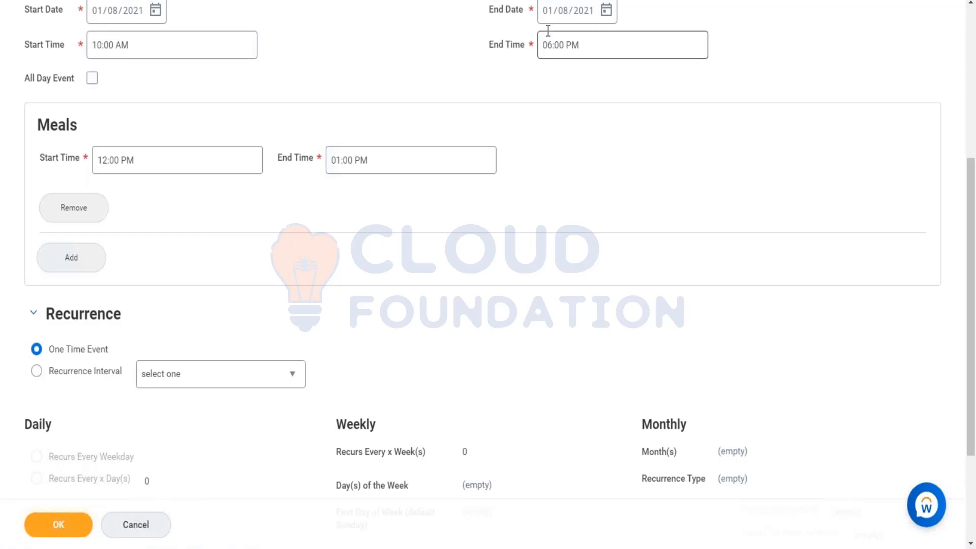
Make the Night block 3 event recurring with a Weekly Recurrence interval
left_click(43, 373)
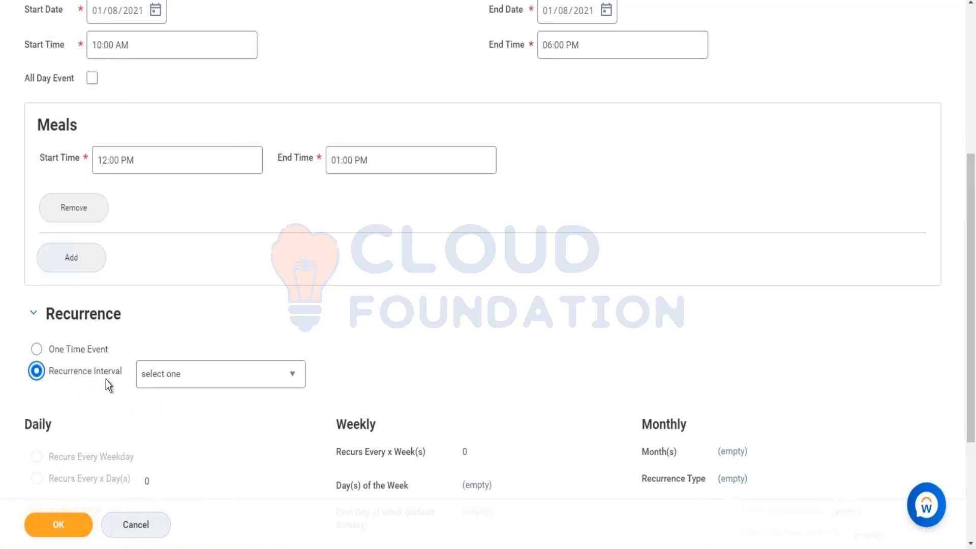
left_click(208, 376)
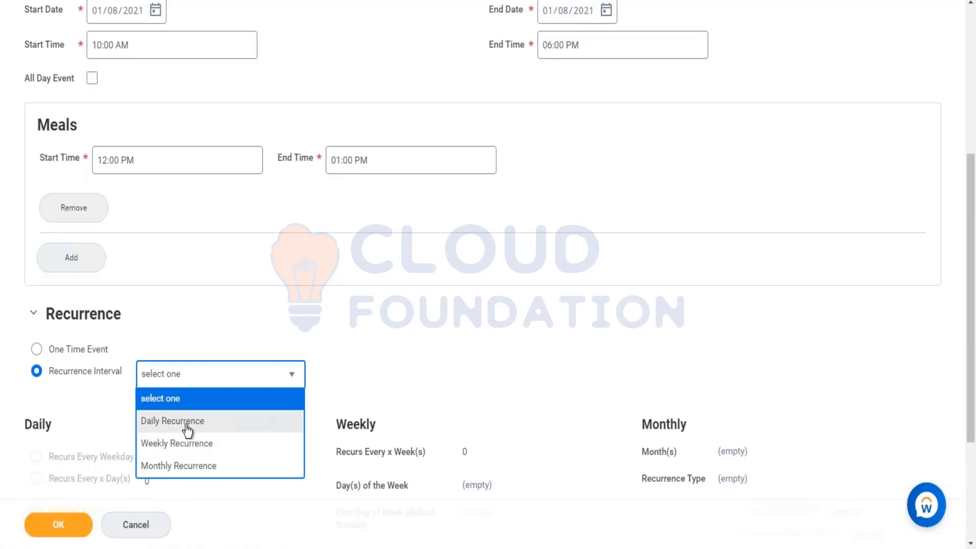
left_click(182, 447)
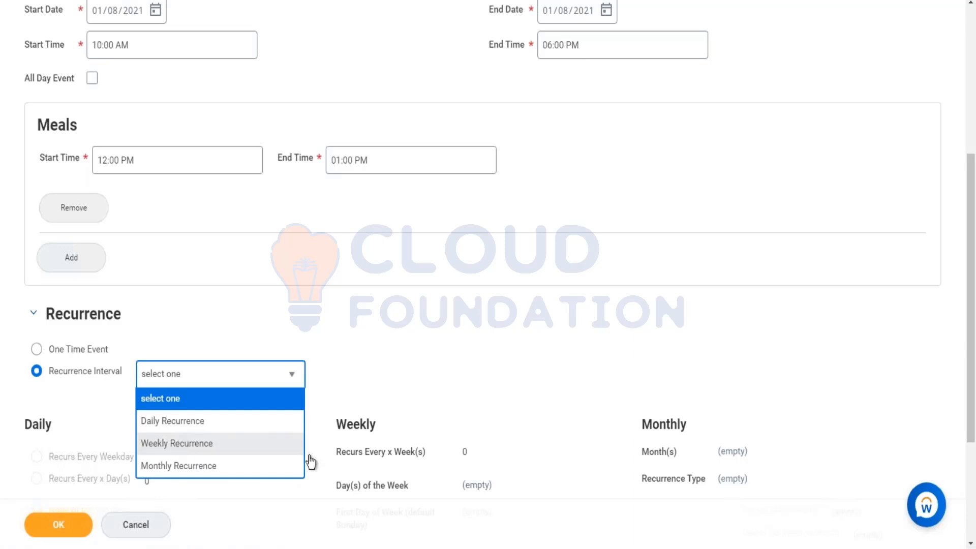
scroll(490, 344, "down", 3)
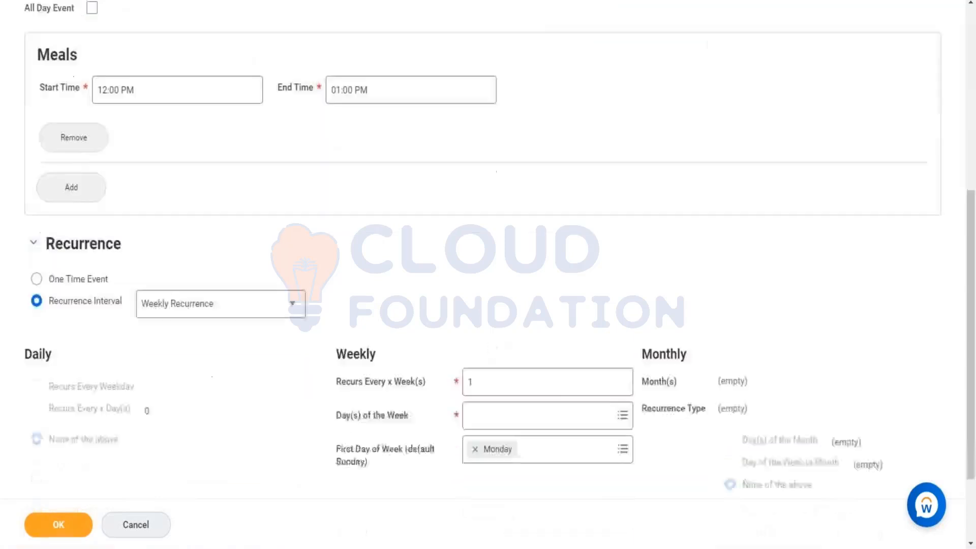
Select Monday, Tuesday, Wednesday and Thursday as the Day(s) of the Week for the weekly recurrence
left_click(508, 353)
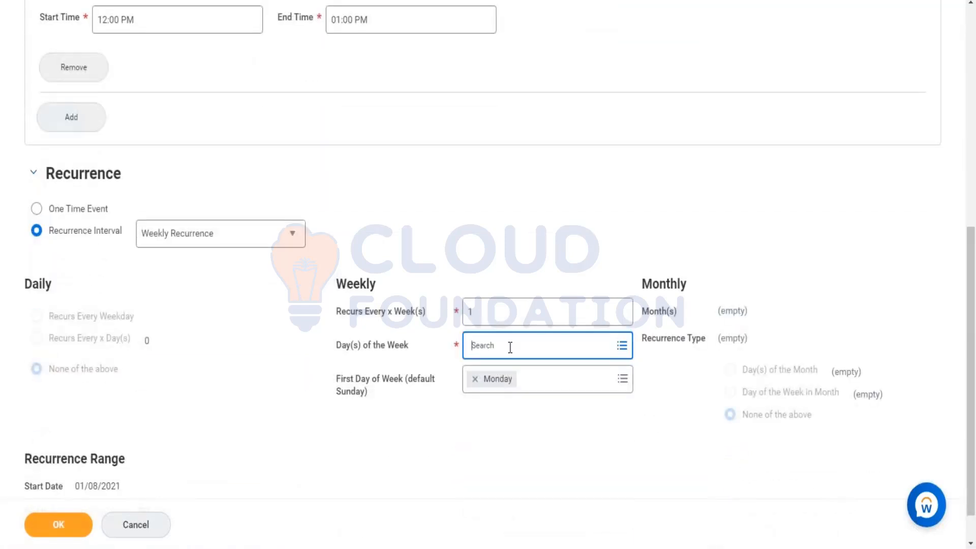
left_click(500, 304)
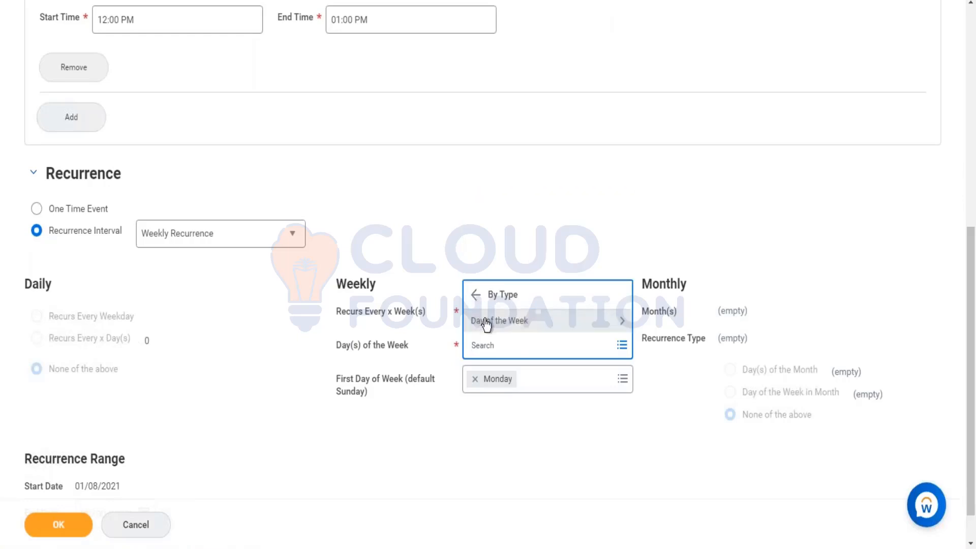
left_click(486, 321)
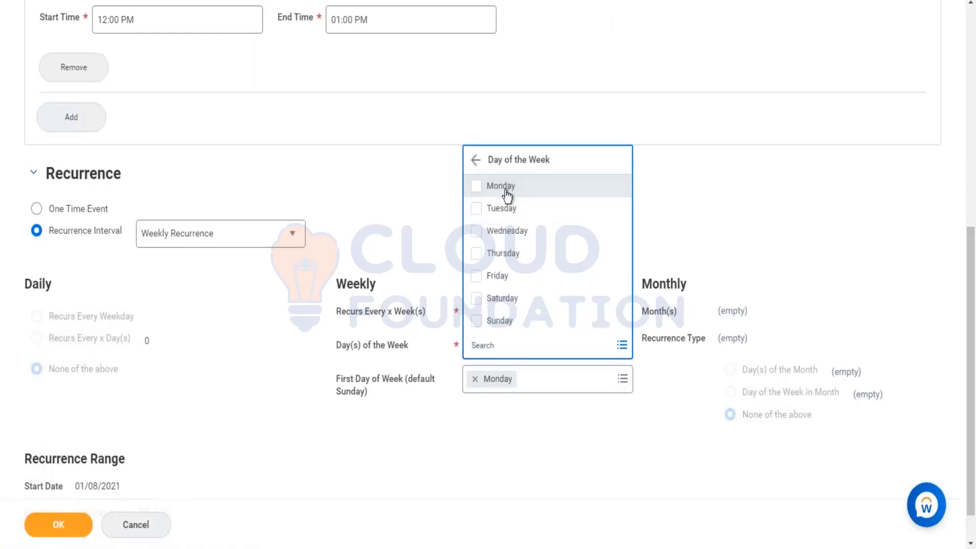
left_click(504, 190)
left_click(497, 237)
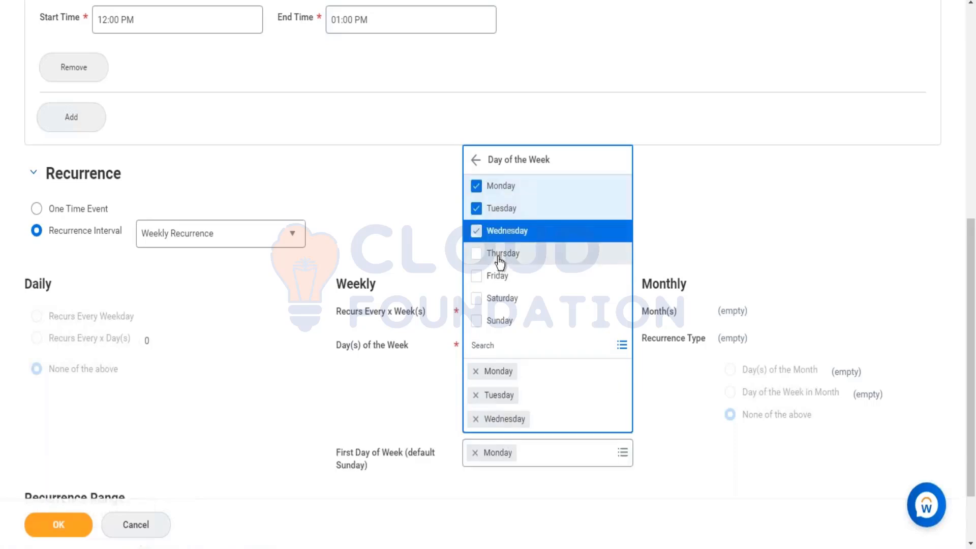
left_click(502, 258)
left_click(723, 202)
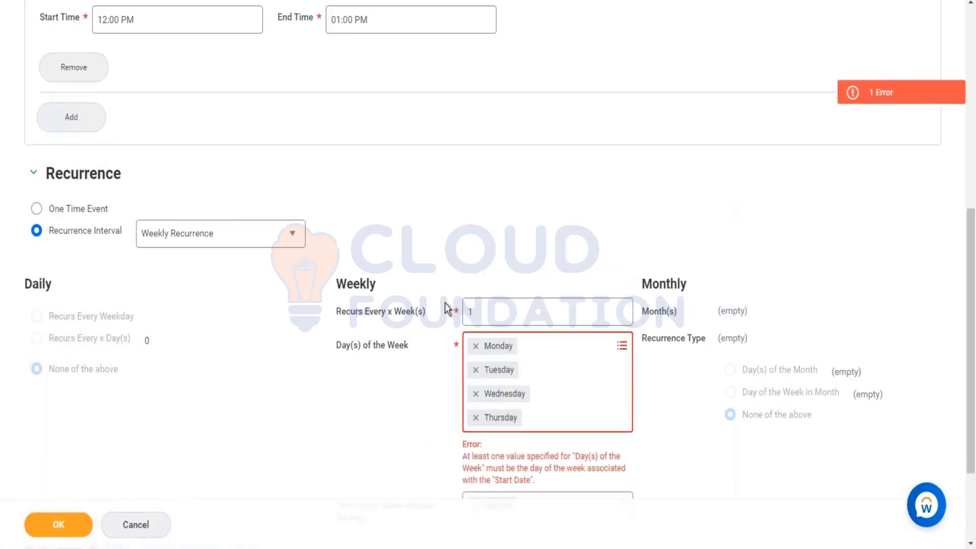
Examine the event's Start Date and the recurrence settings against the error on Day(s) of the Week
scroll(444, 303, "down", 3)
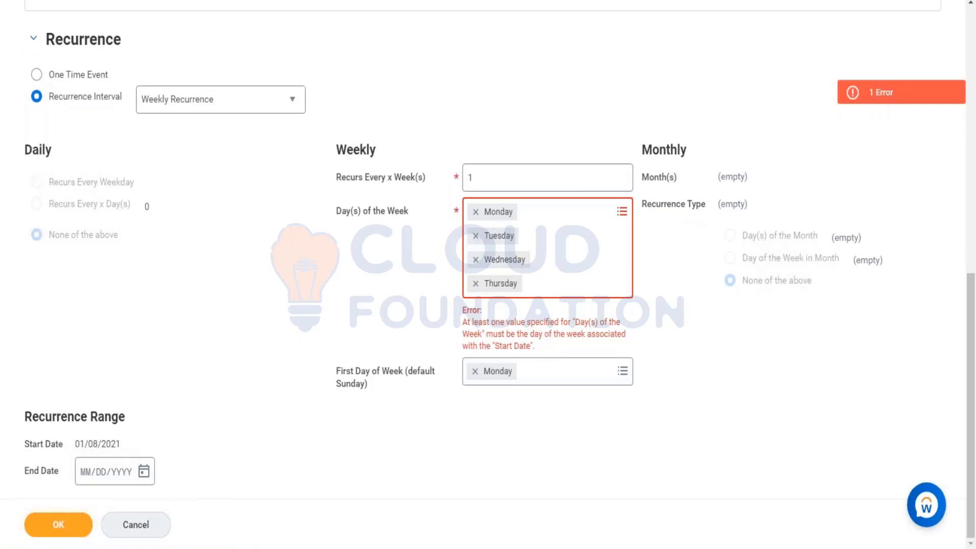
scroll(243, 158, "up", 5)
scroll(198, 185, "up", 5)
scroll(244, 203, "down", 5)
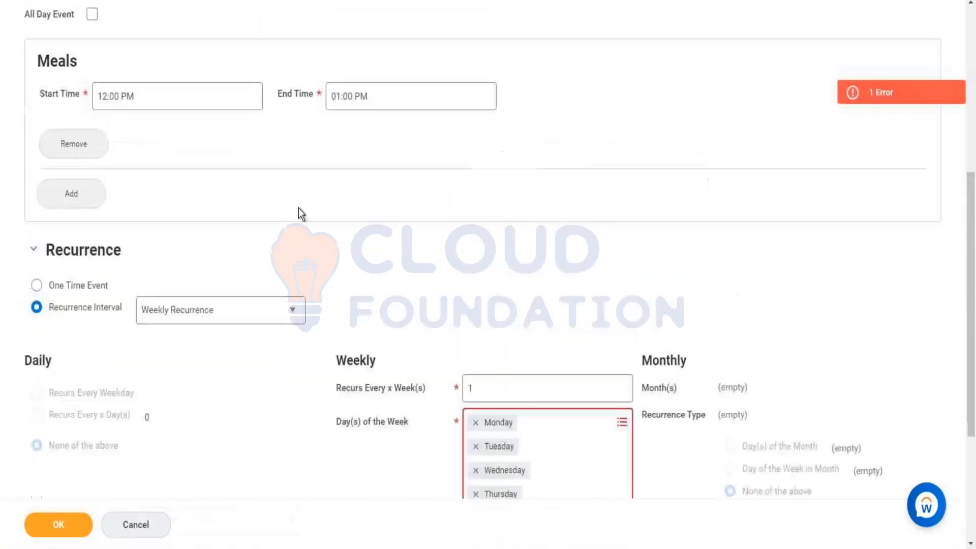
scroll(340, 252, "down", 3)
scroll(532, 358, "up", 7)
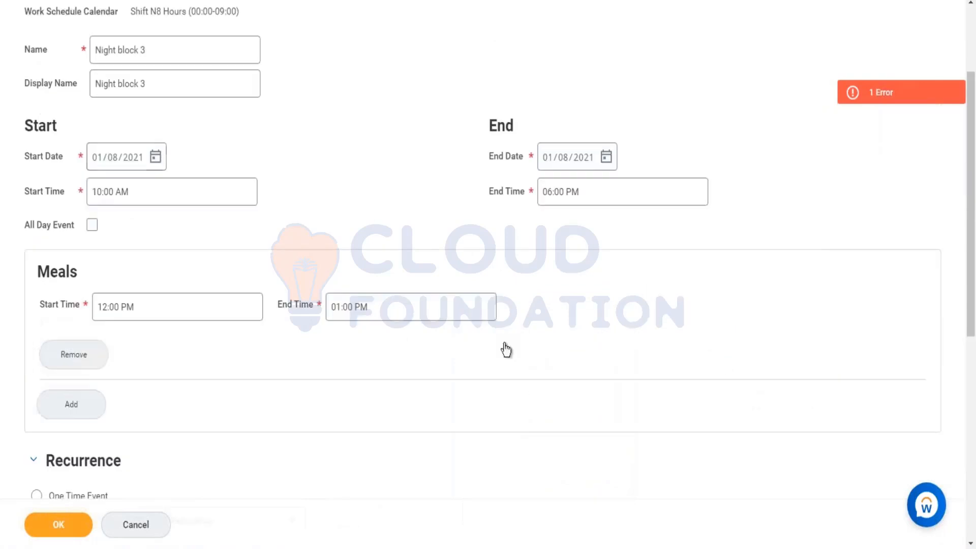
scroll(399, 398, "down", 8)
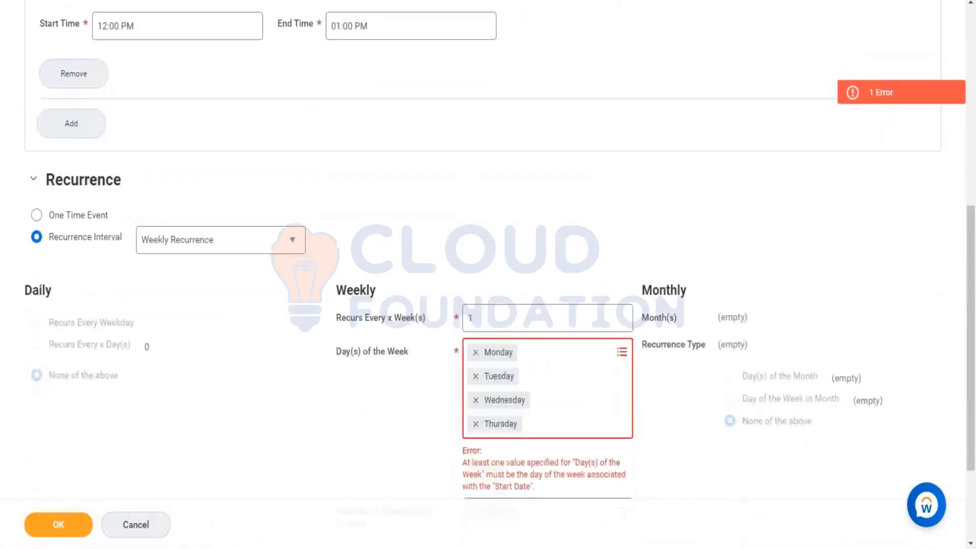
scroll(266, 279, "up", 7)
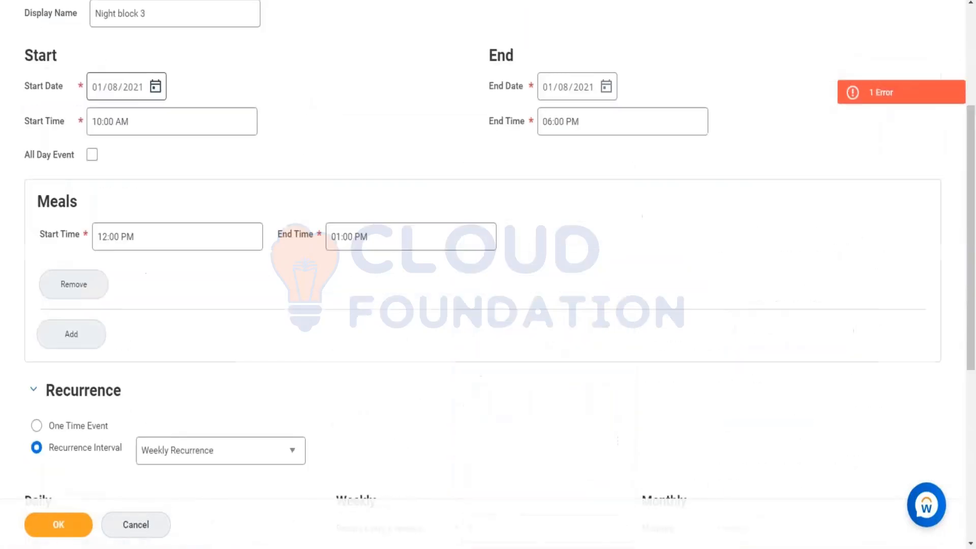
scroll(455, 297, "down", 7)
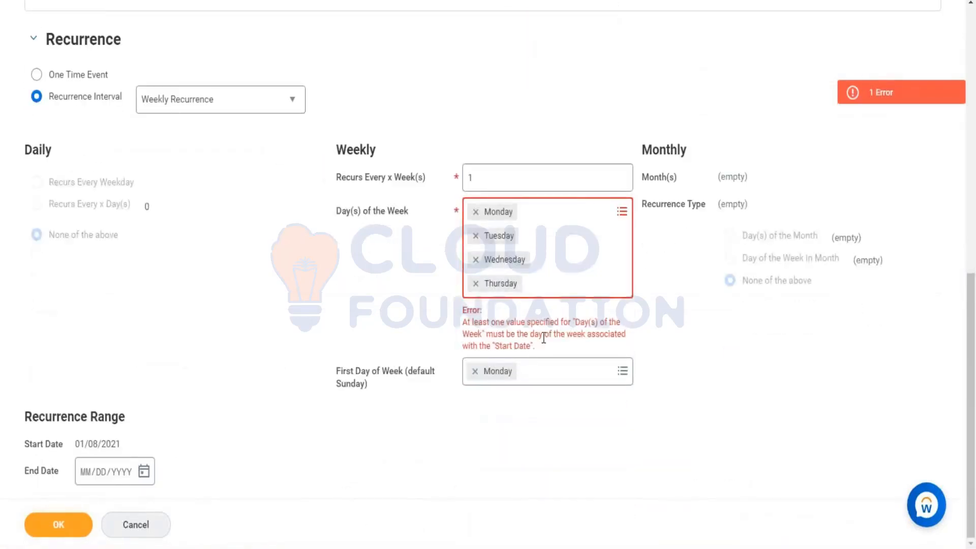
Remove Monday, Tuesday, Wednesday and Thursday from the Day(s) of the Week
left_click(474, 212)
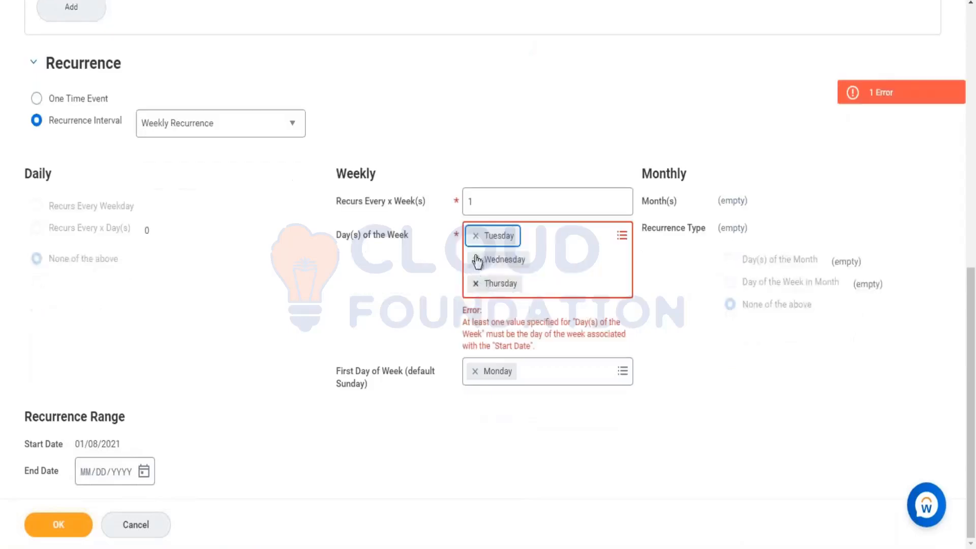
left_click(475, 235)
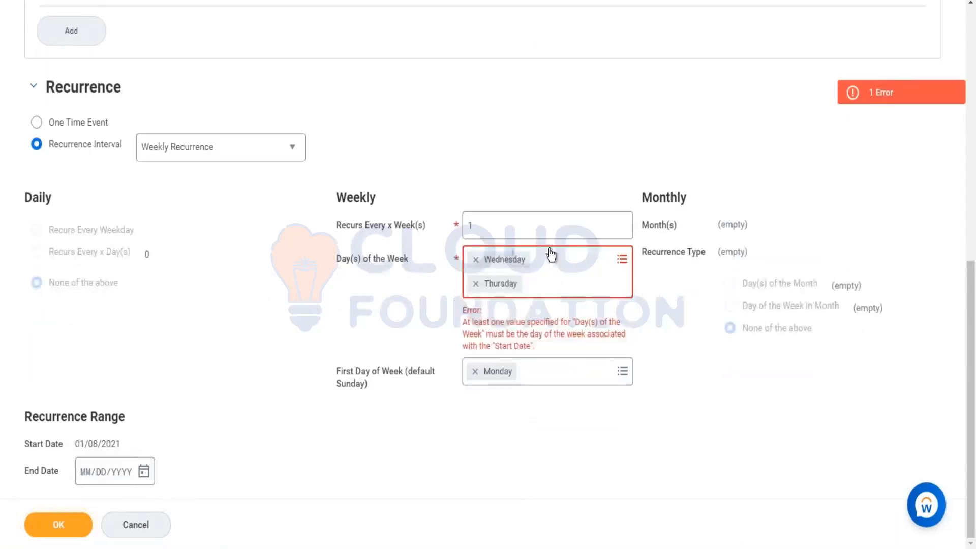
left_click(475, 259)
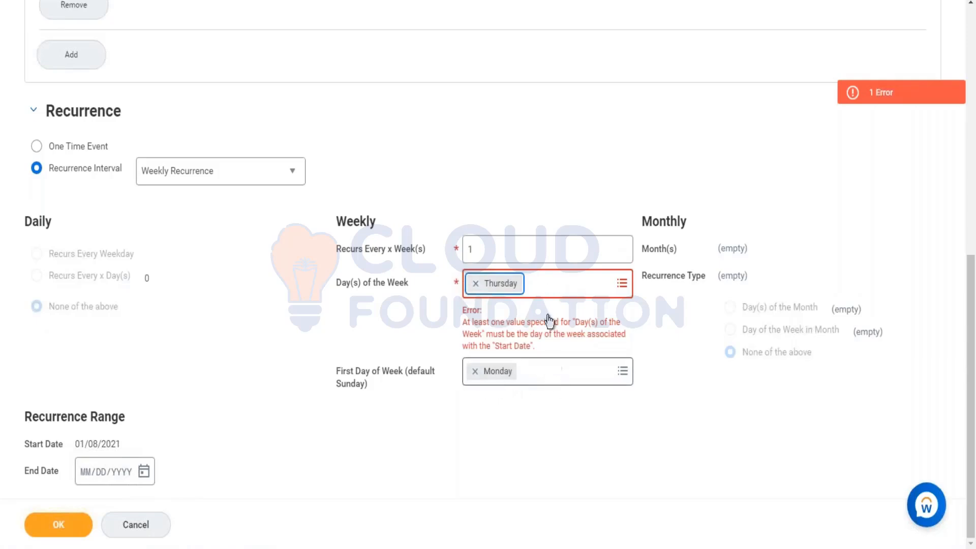
left_click(477, 283)
Set First Day of Week to Wednesday and choose Wednesday under Day(s) of the Week
left_click(520, 304)
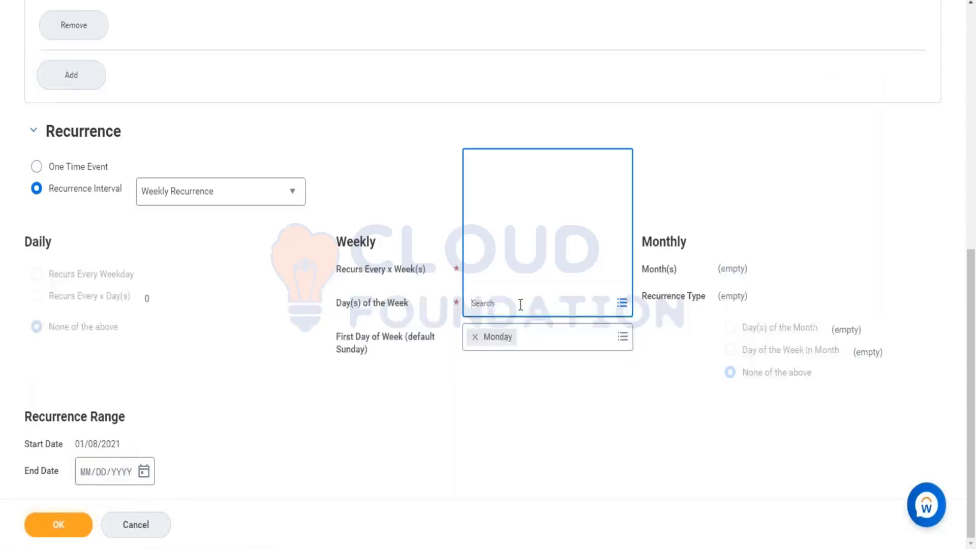
left_click(539, 342)
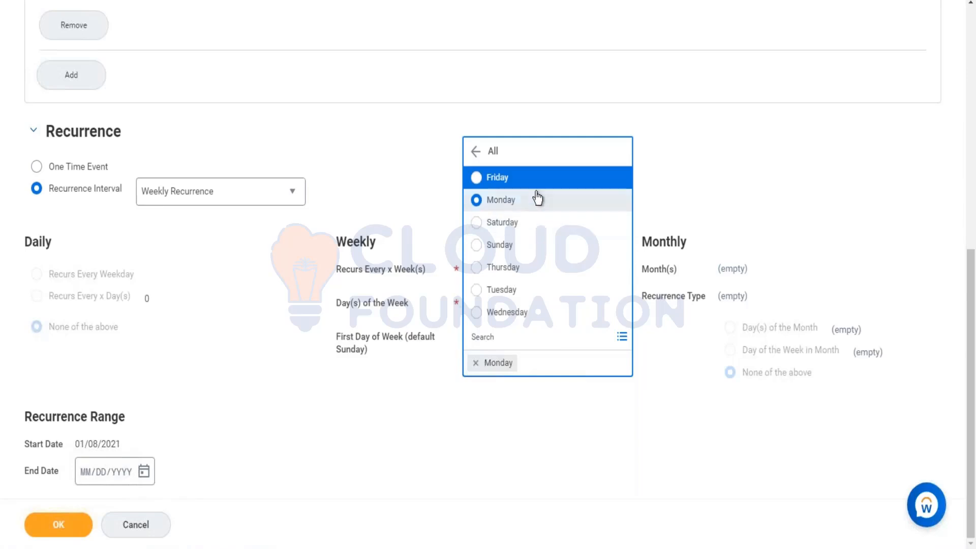
left_click(516, 312)
left_click(536, 312)
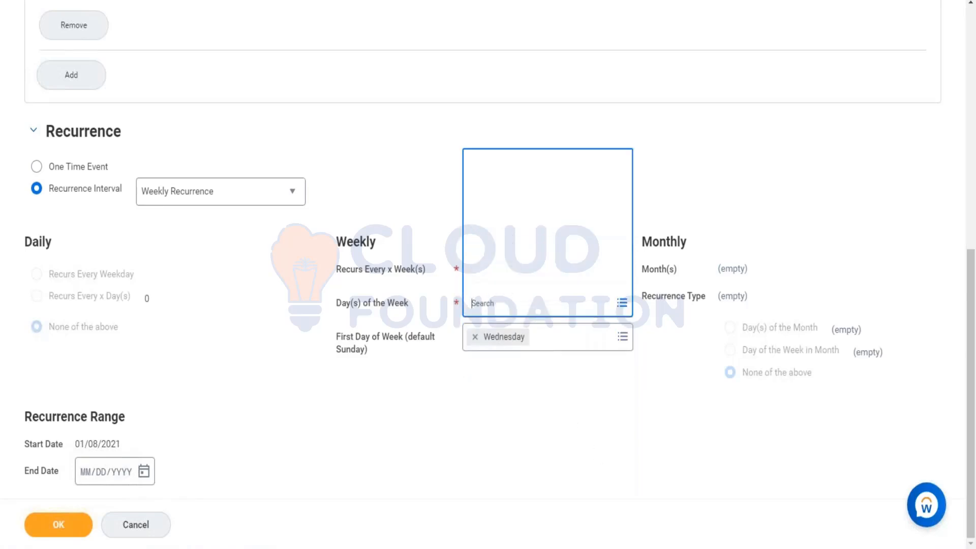
left_click(524, 257)
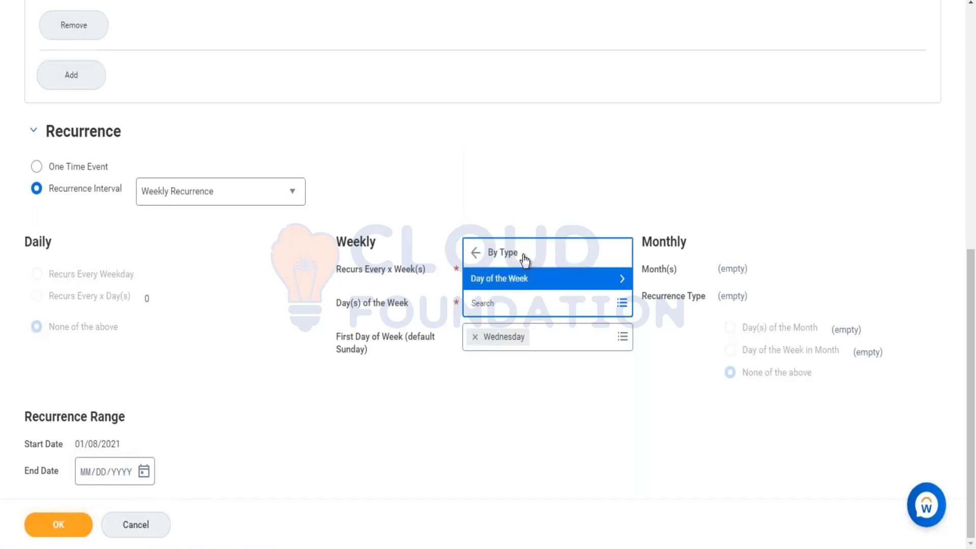
left_click(515, 279)
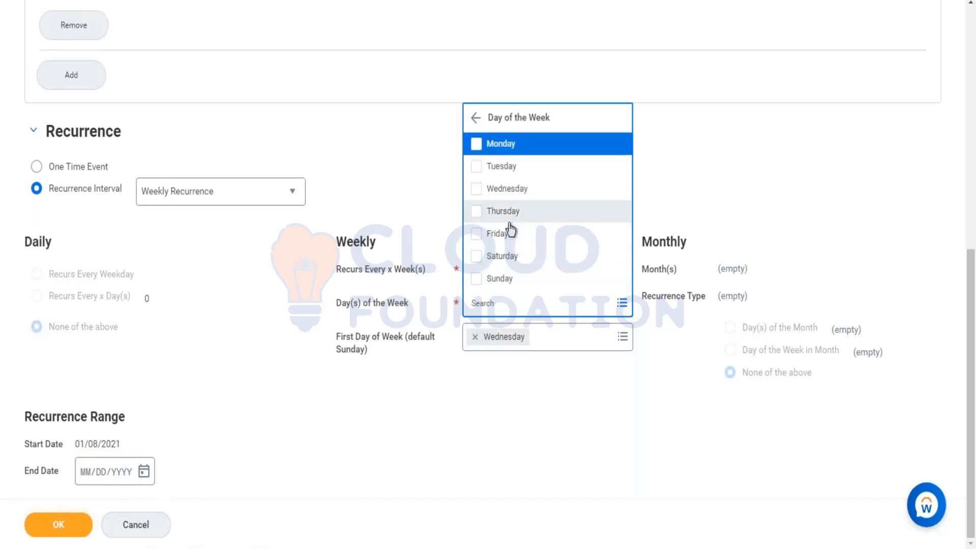
left_click(509, 189)
left_click(682, 152)
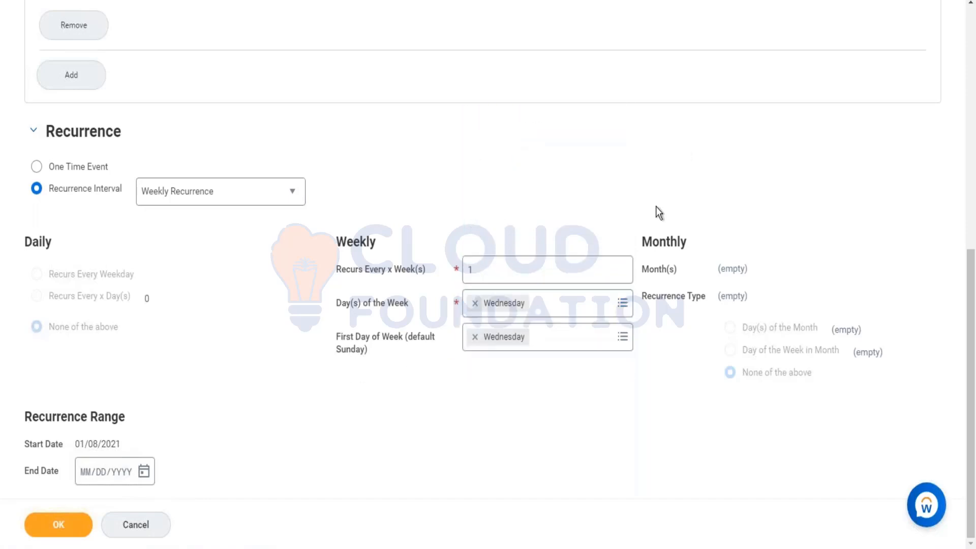
Add Tuesday, Monday, Thursday, Friday, Saturday and Sunday to the weekly recurrence's Day(s) of the Week
left_click(568, 308)
left_click(503, 166)
left_click(684, 218)
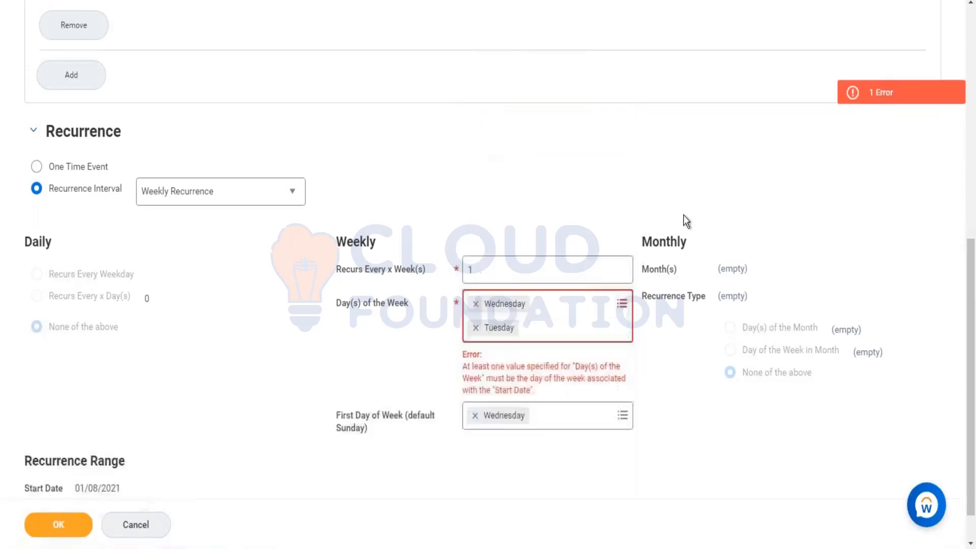
left_click(577, 331)
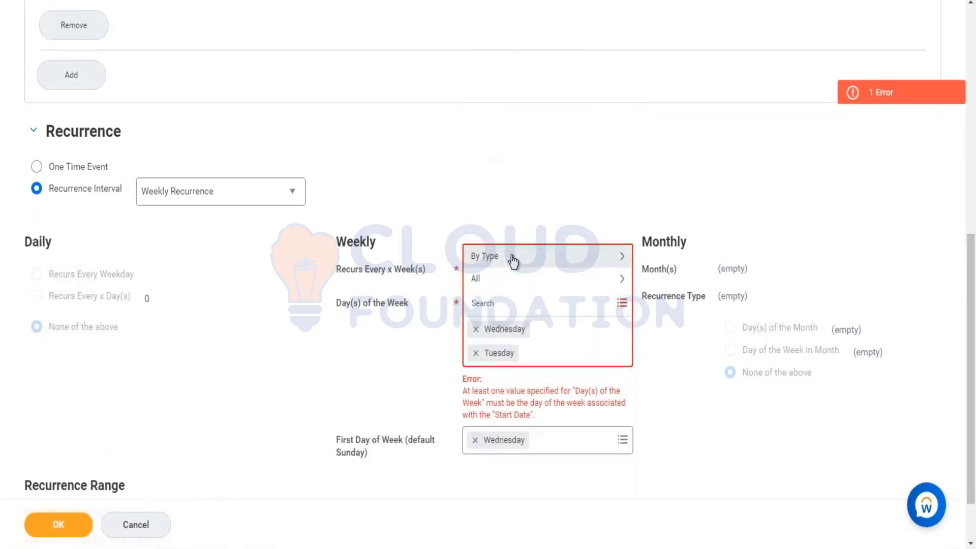
left_click(514, 258)
left_click(513, 280)
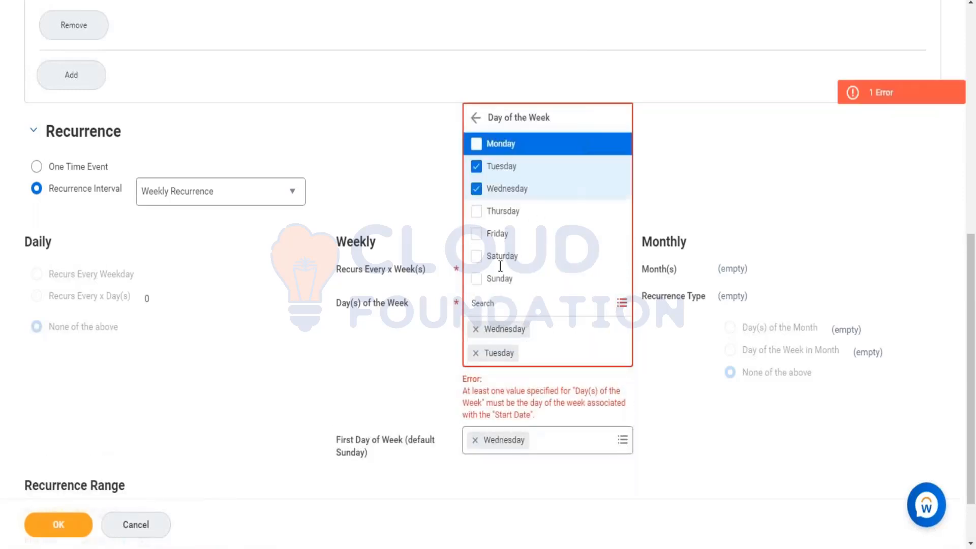
left_click(499, 147)
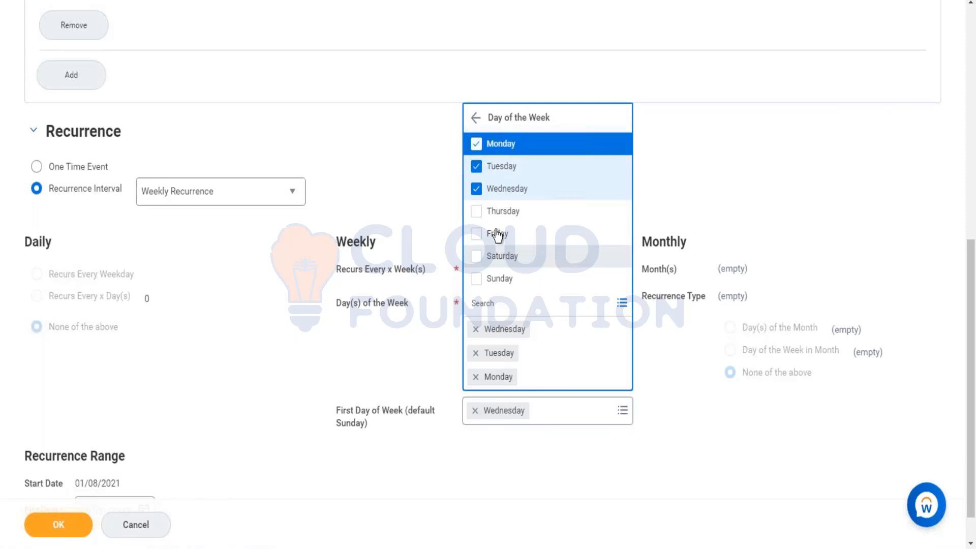
left_click(500, 214)
left_click(506, 237)
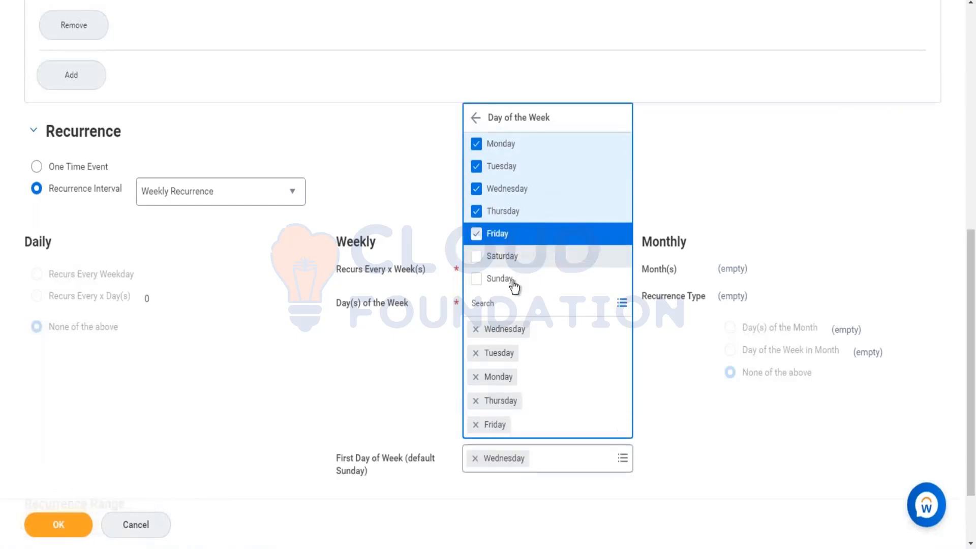
left_click(506, 255)
left_click(559, 281)
left_click(711, 191)
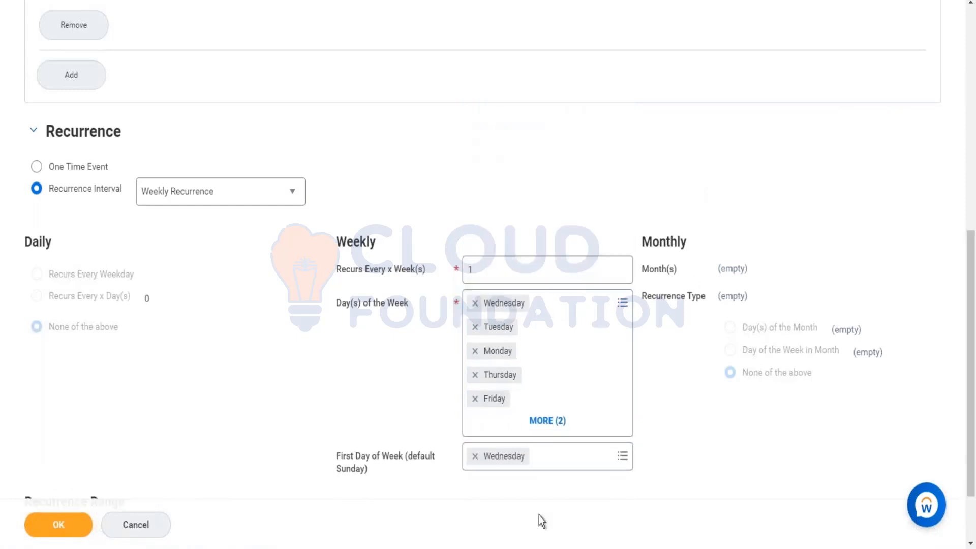
Expand the full list of selected recurrence days and remove Tuesday, Monday and Friday from it
left_click(559, 421)
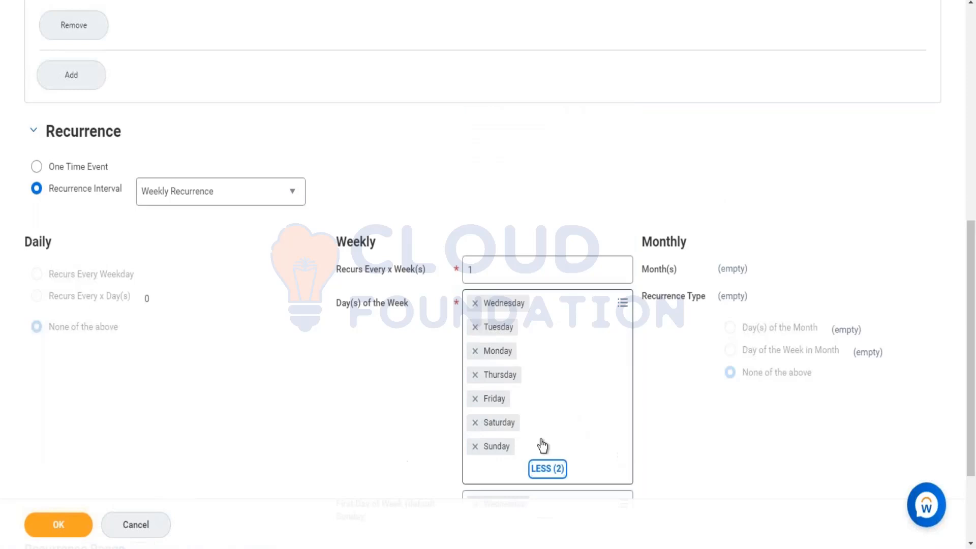
left_click(476, 328)
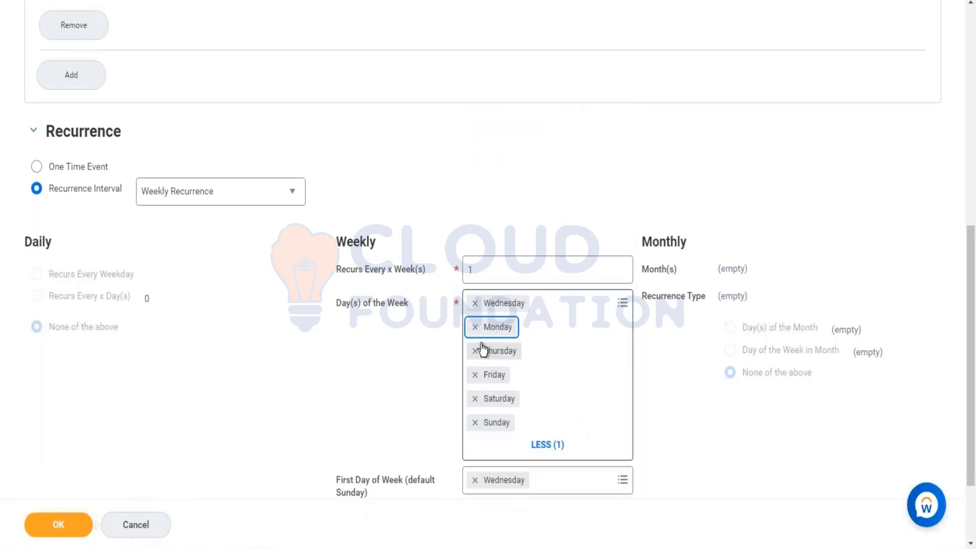
left_click(476, 327)
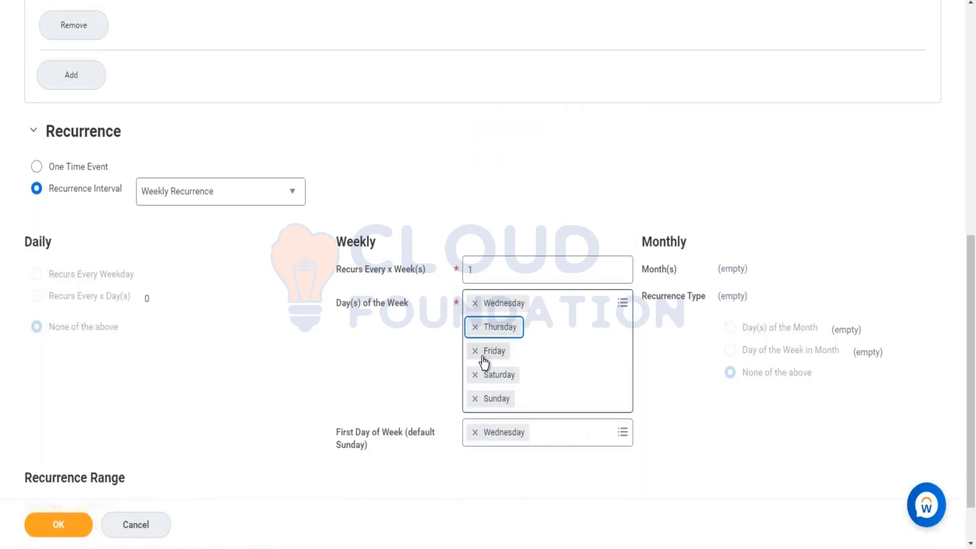
left_click(476, 351)
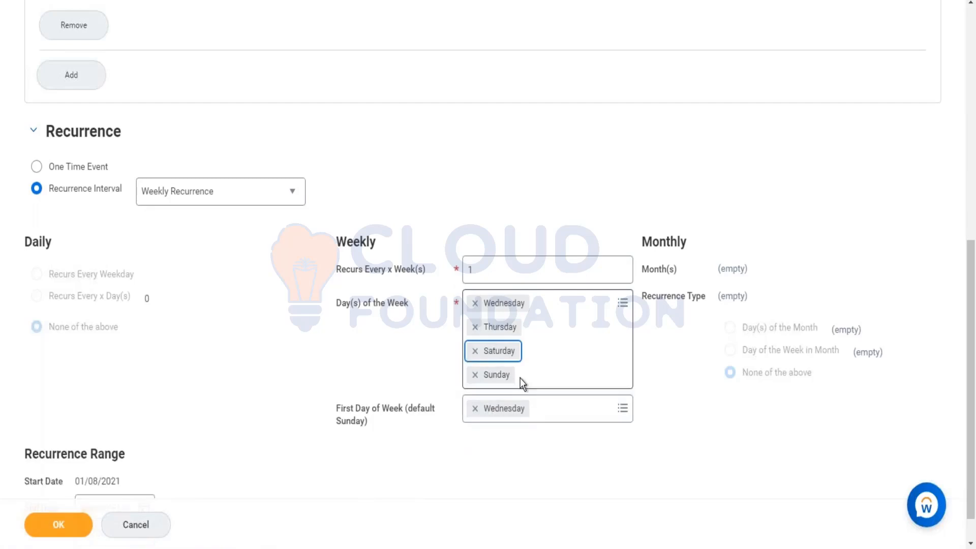
left_click(573, 362)
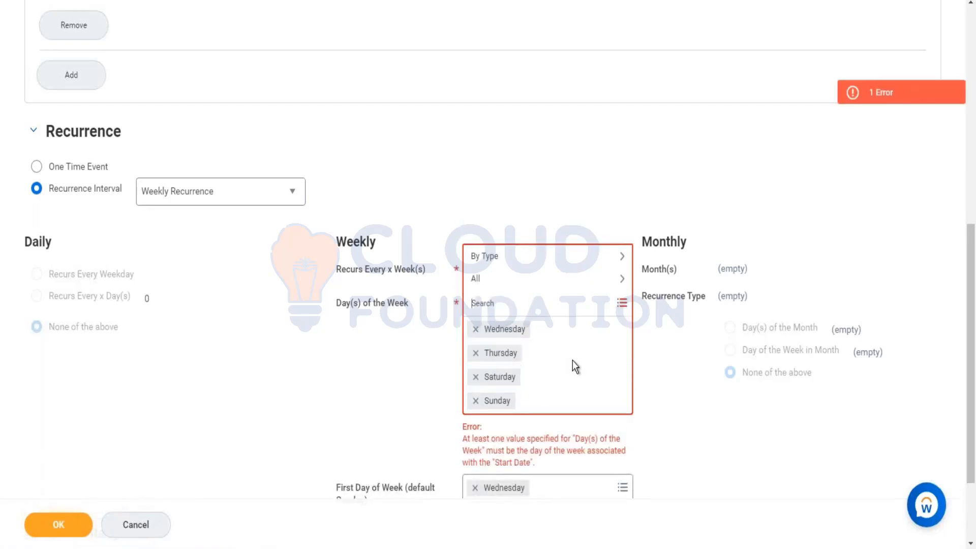
Look up Thursday in the weekly recurrence's Day(s) of the Week
type("Thursday")
key("Return")
left_click(509, 152)
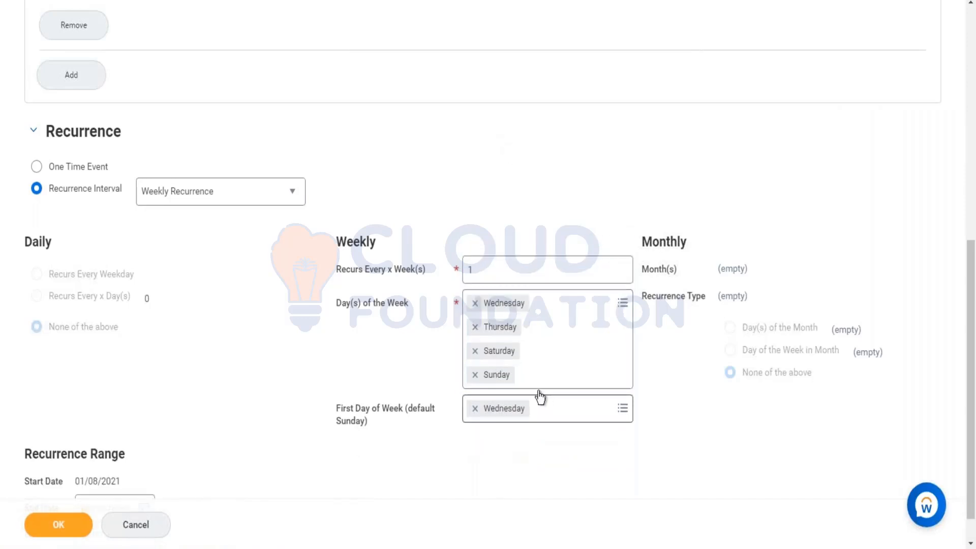
Check the January 2021 system calendar and compare it with the event's start date and recurrence days
scroll(488, 275, "up", 7)
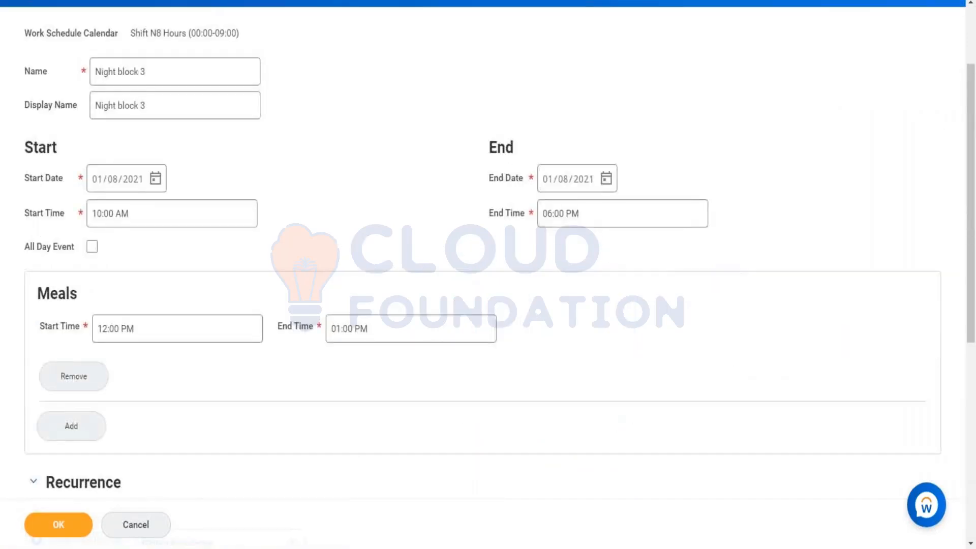
left_click(933, 548)
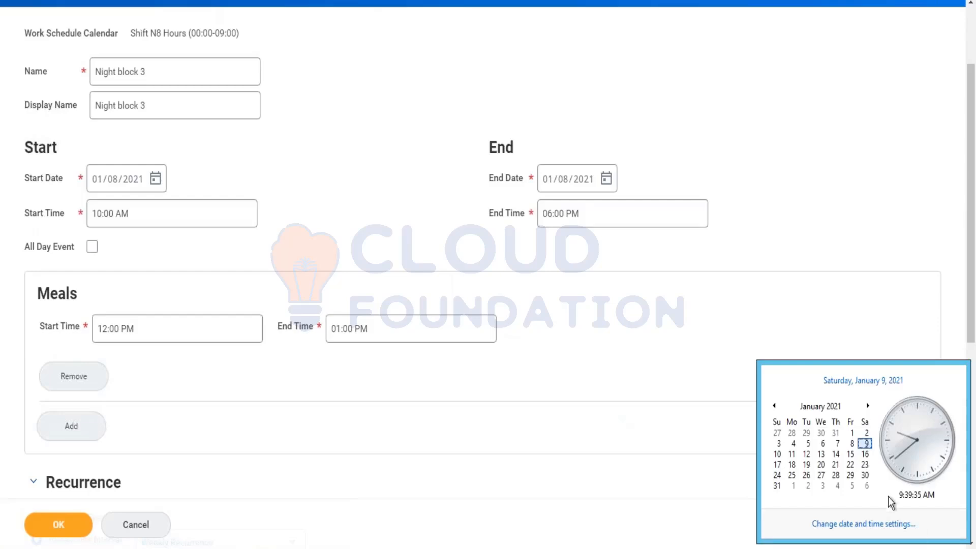
left_click(852, 200)
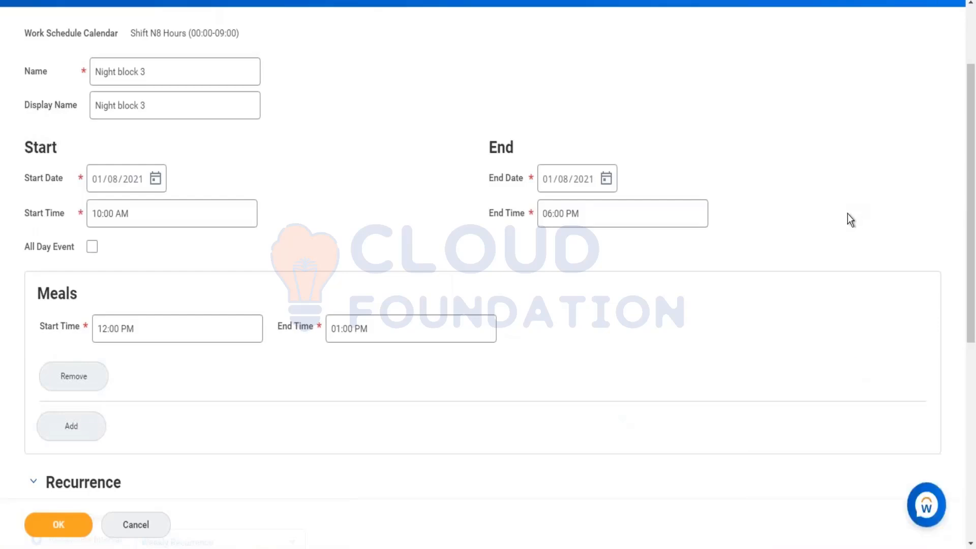
scroll(848, 217, "down", 4)
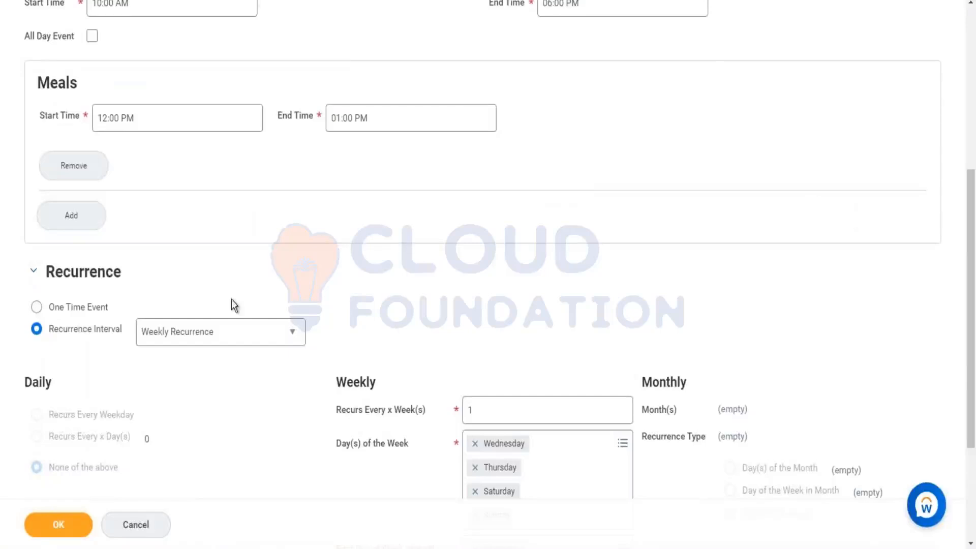
scroll(298, 255, "down", 3)
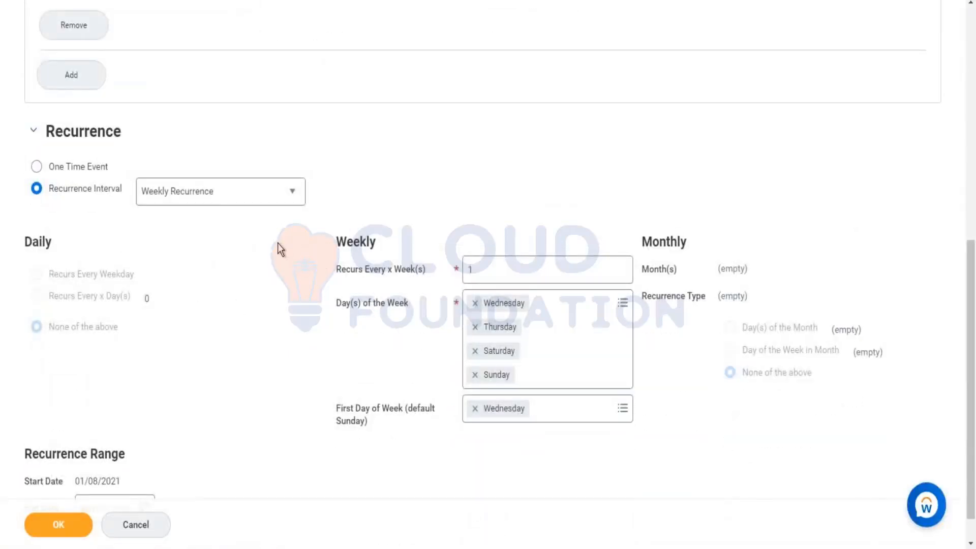
Set the Start Date of the Night block 3 event to 01/01/1900
scroll(277, 243, "up", 5)
left_click(97, 179)
type("0101")
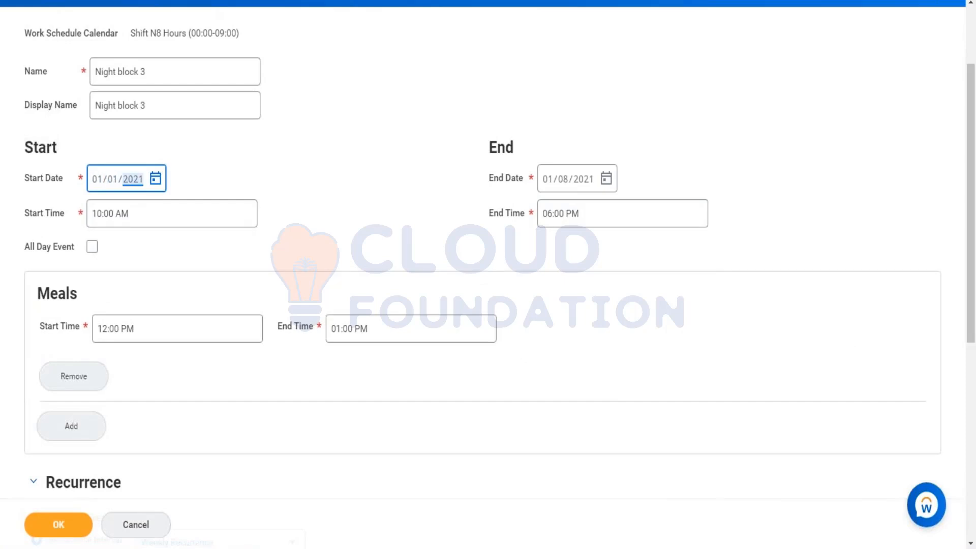
key("BackSpace")
type("1900")
left_click(476, 215)
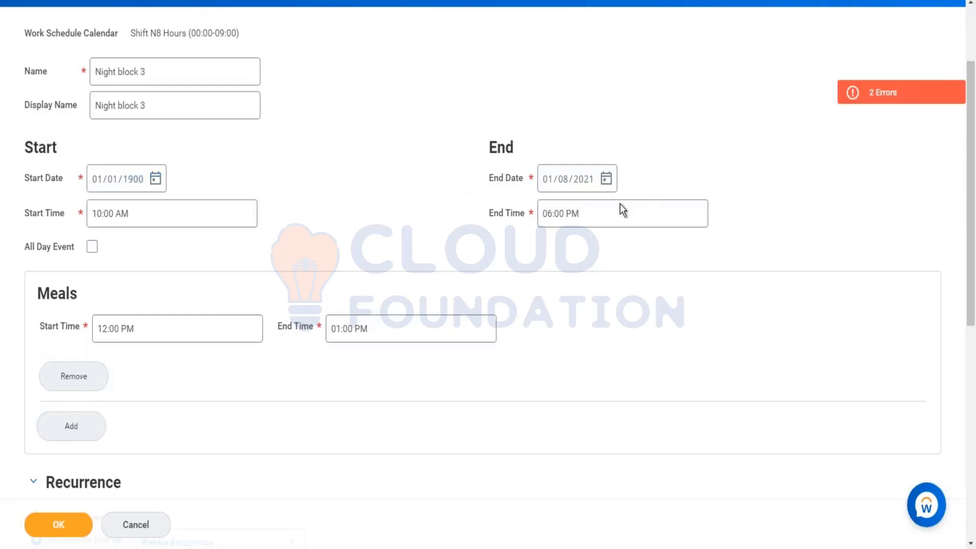
Set the End Date of the Night block 3 event to 01/01/1900
left_click_drag(597, 180, 548, 183)
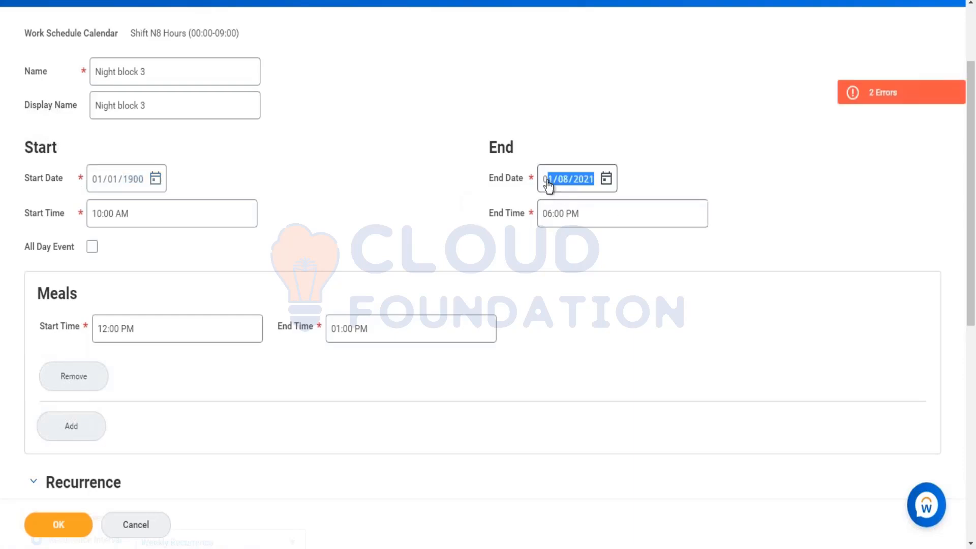
scroll(548, 184, "down", 1)
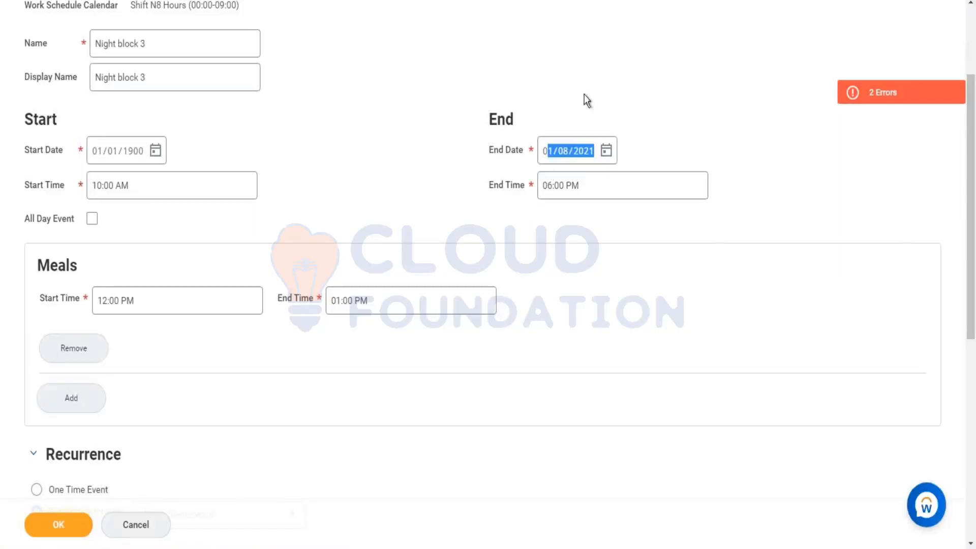
left_click(552, 160)
type("01/01/")
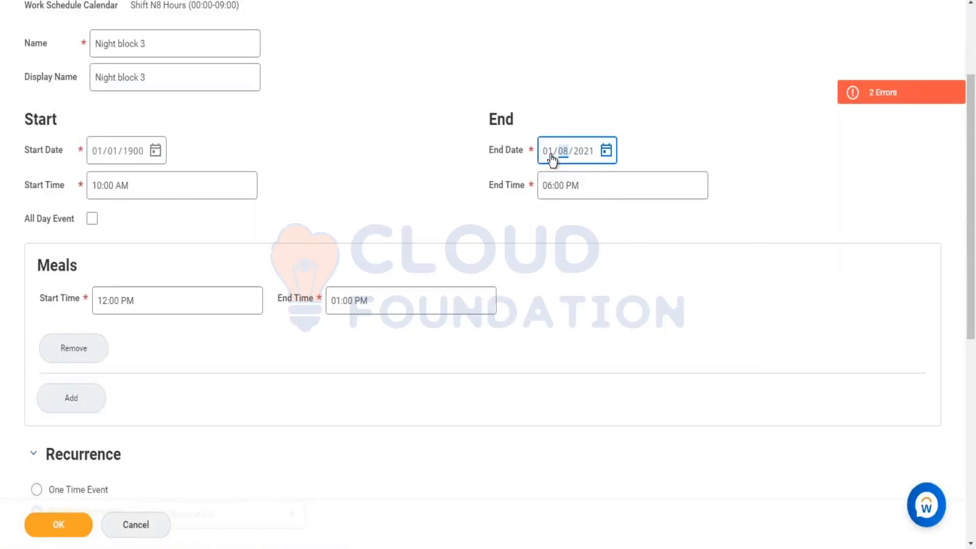
type("1900")
left_click(429, 152)
Remove Sunday, Saturday, Thursday and Wednesday from the weekly recurrence's Day(s) of the Week
scroll(417, 162, "down", 7)
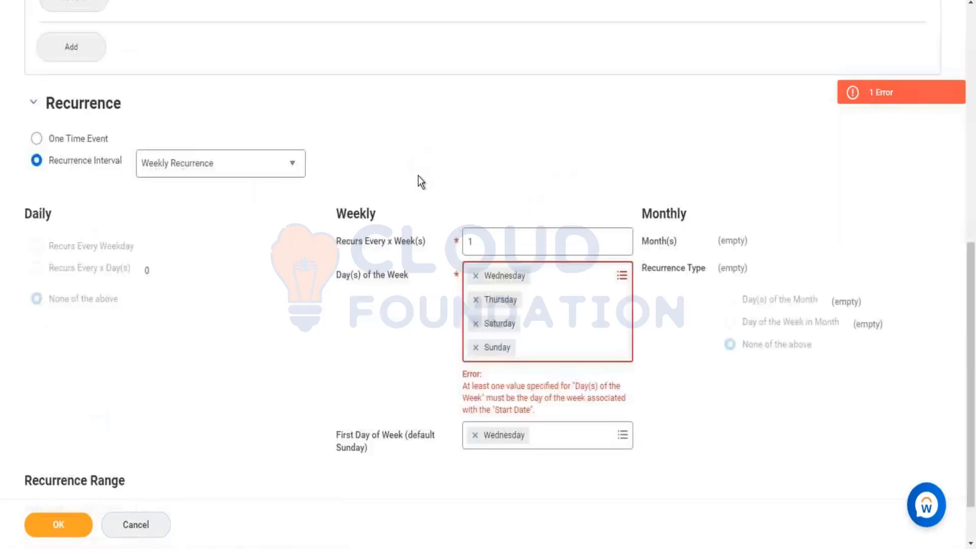
left_click(476, 347)
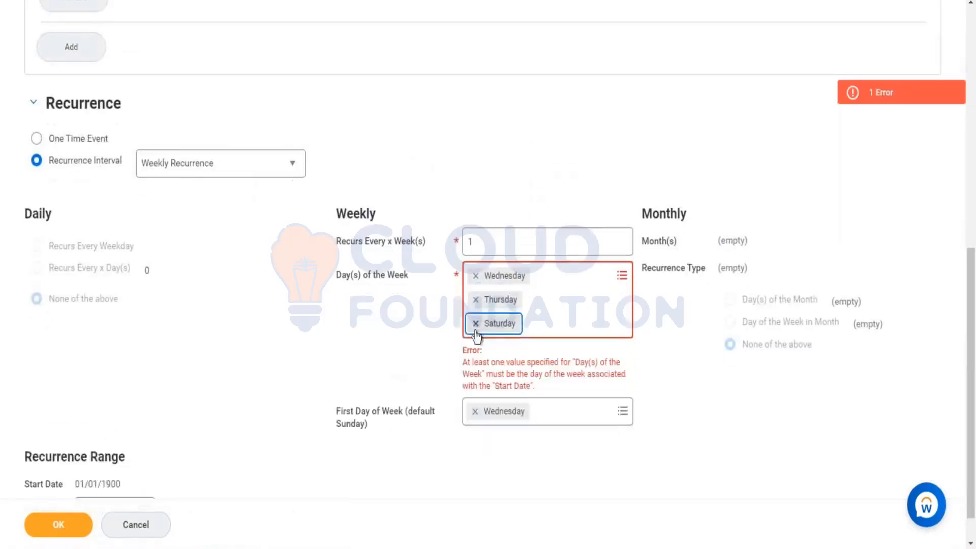
left_click(476, 322)
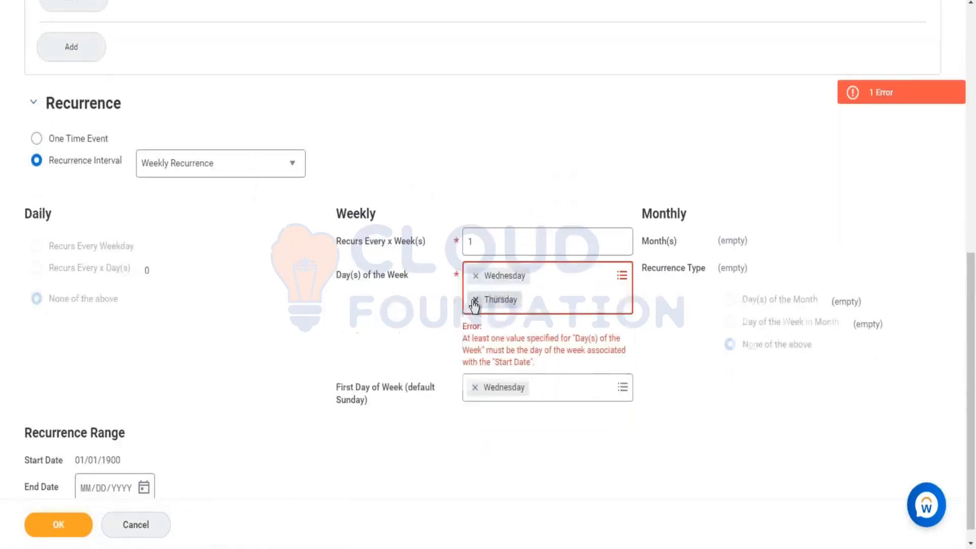
left_click(476, 299)
left_click(473, 284)
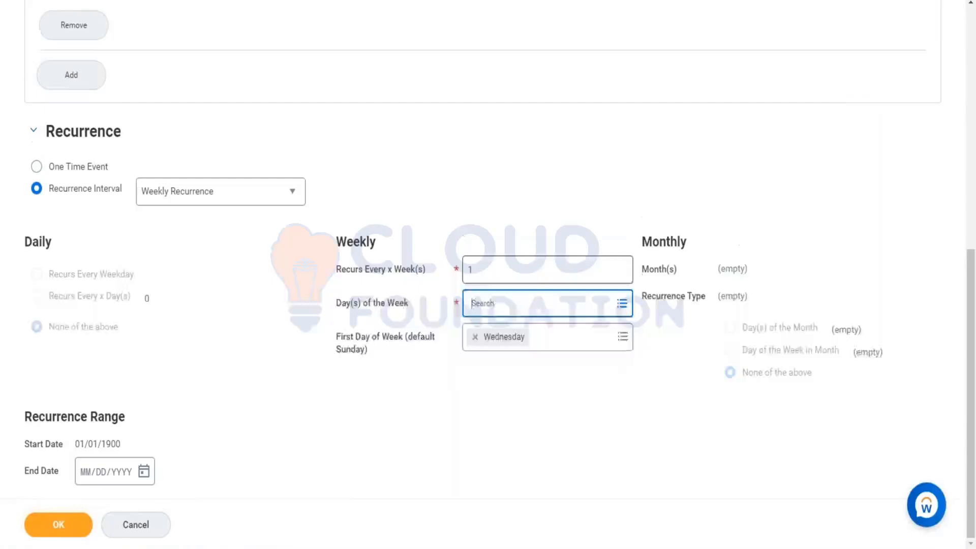
Change the weekly recurrence's First Day of Week to Monday
left_click(529, 344)
left_click(541, 317)
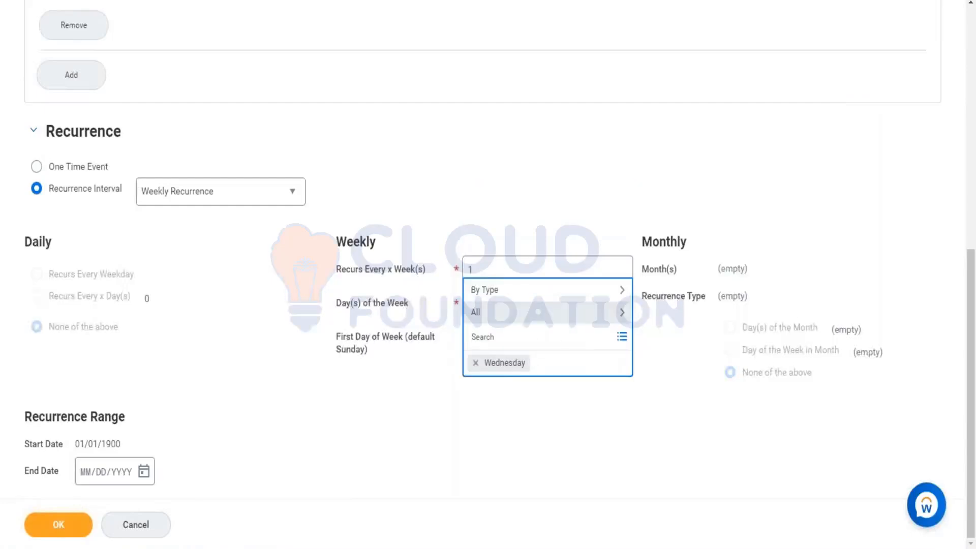
left_click(514, 197)
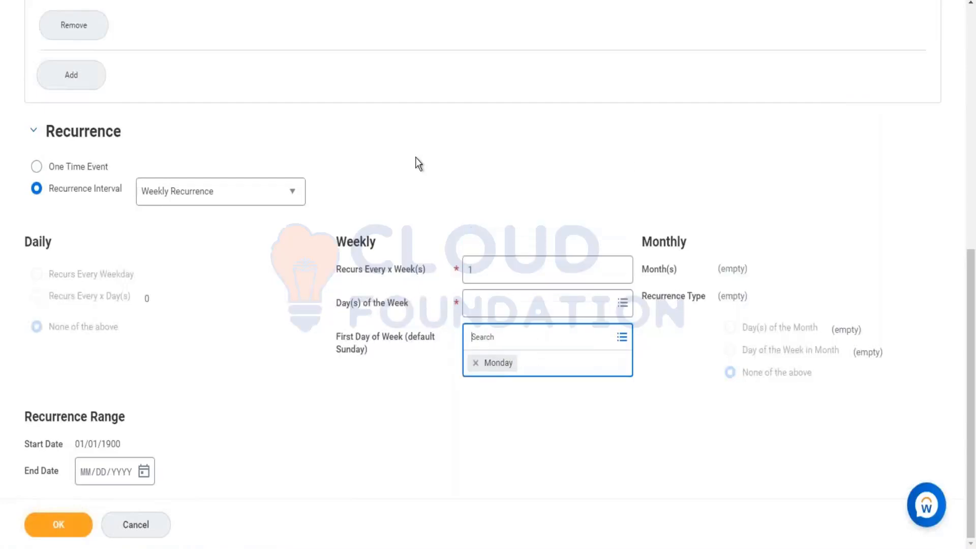
Switch the recurrence interval to Daily Recurrence and clear the number of days under Recurs Every x Day(s)
left_click(259, 190)
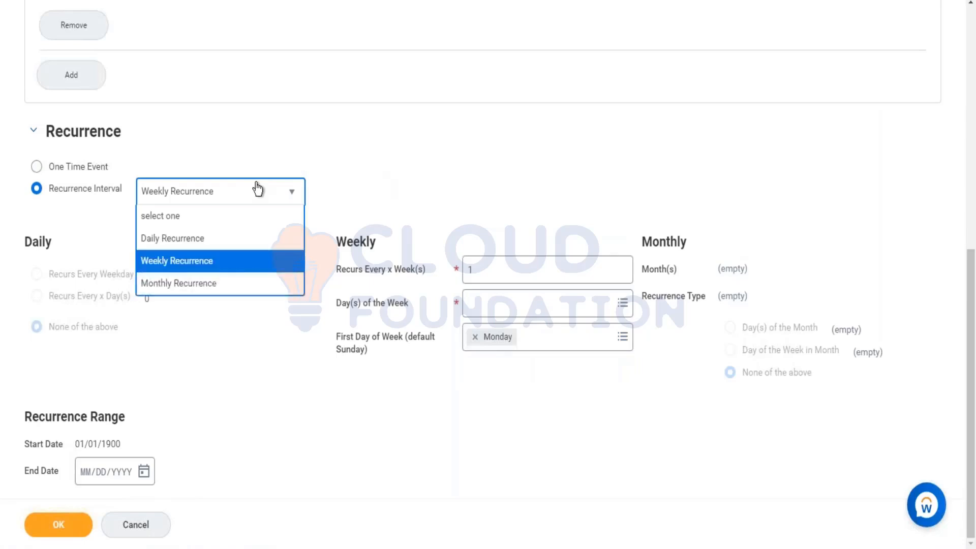
left_click(228, 241)
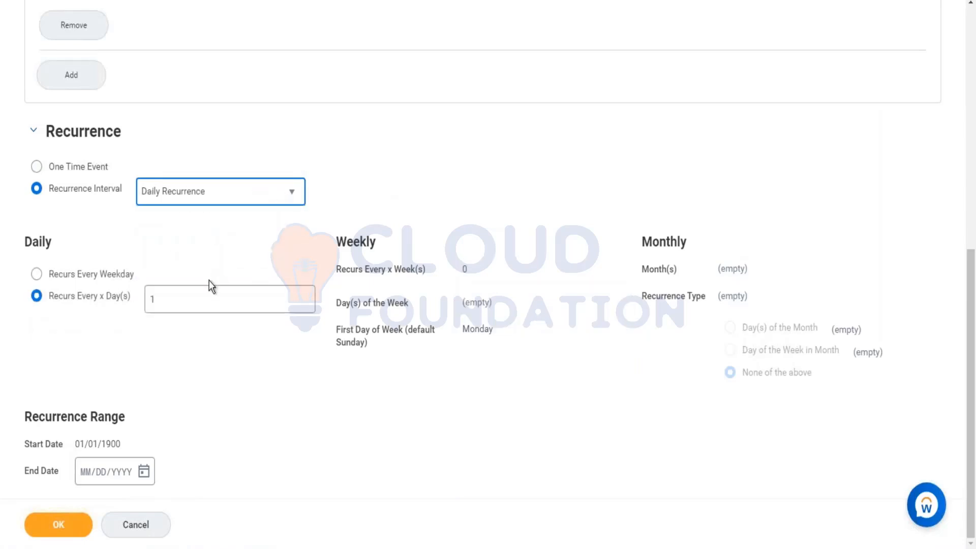
left_click(211, 299)
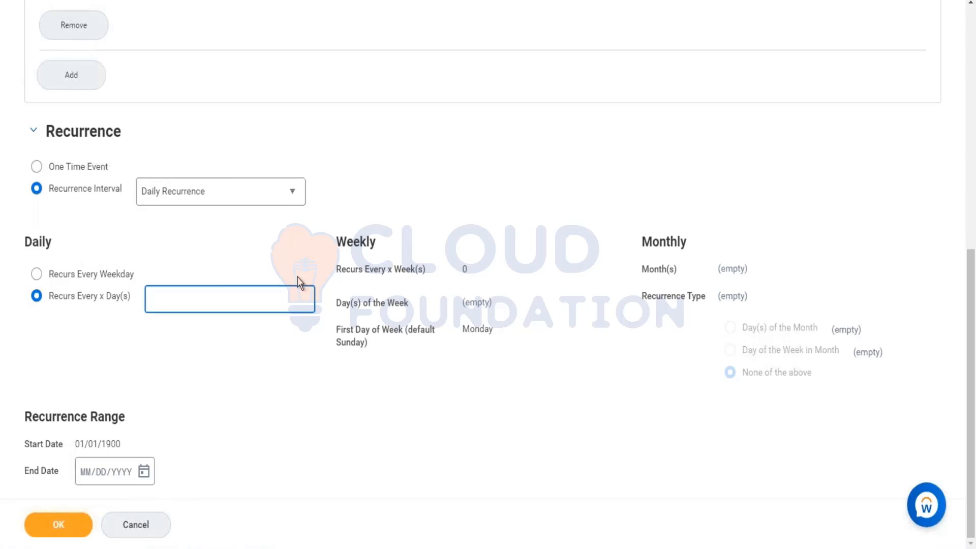
Review the event's name, start and end dates and times, and meal times alongside its recurrence settings
scroll(306, 140, "up", 6)
scroll(305, 139, "up", 3)
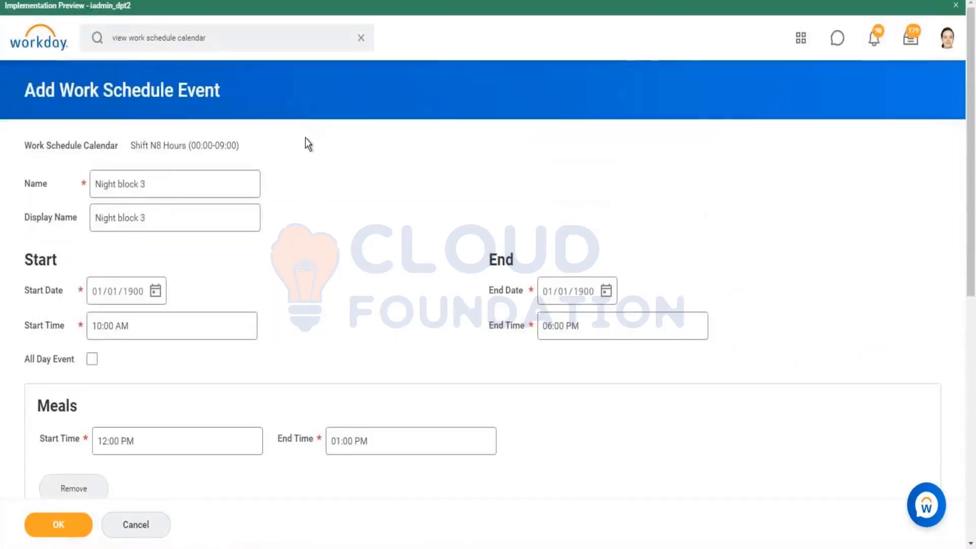
scroll(318, 170, "down", 9)
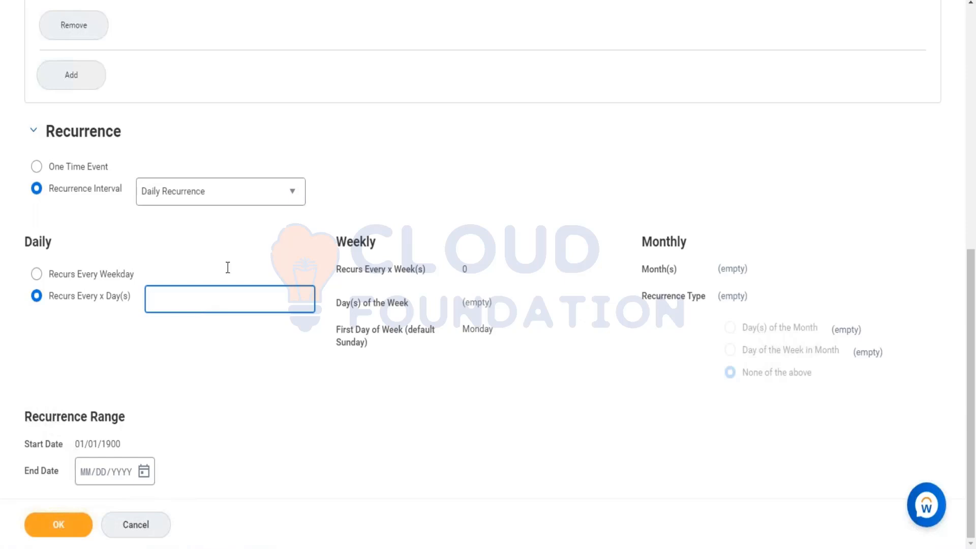
scroll(237, 254, "up", 6)
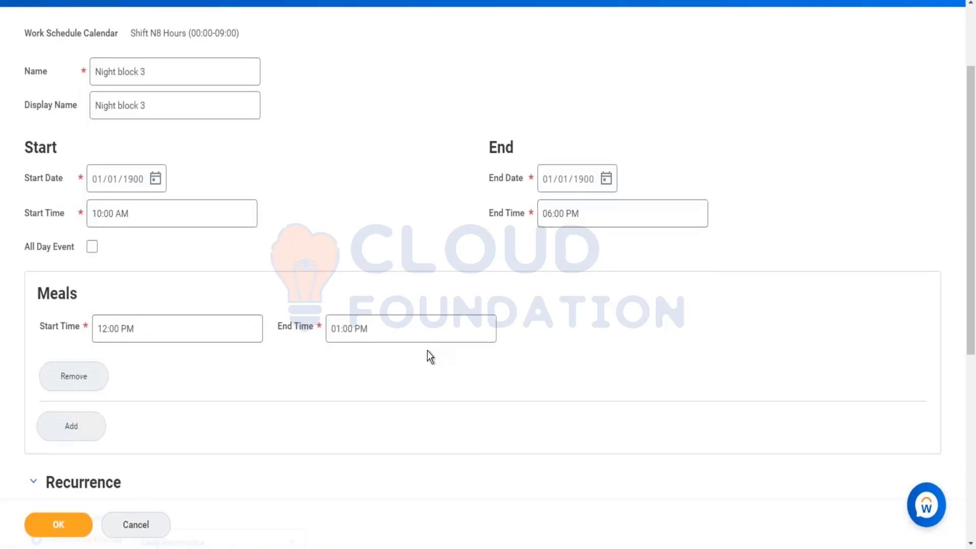
scroll(426, 356, "down", 7)
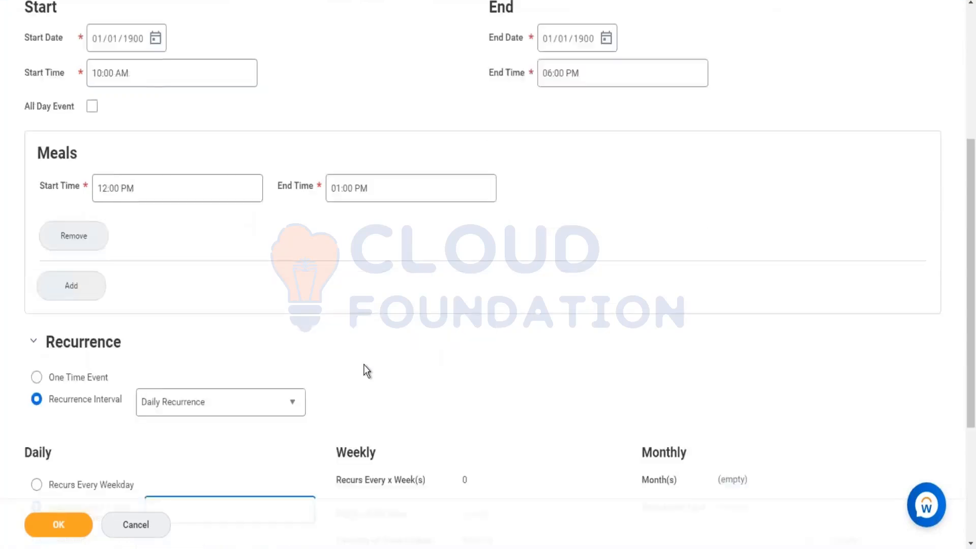
scroll(322, 353, "up", 5)
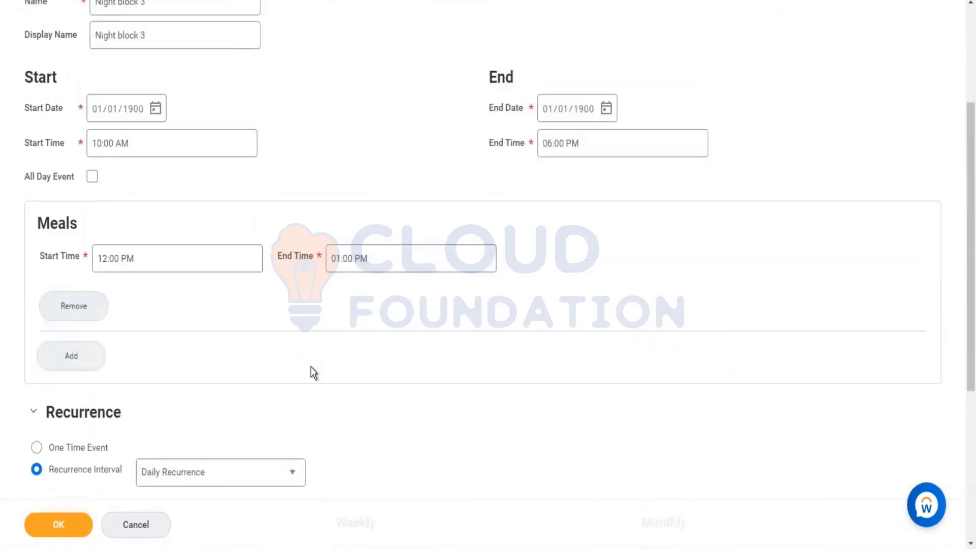
scroll(310, 367, "down", 4)
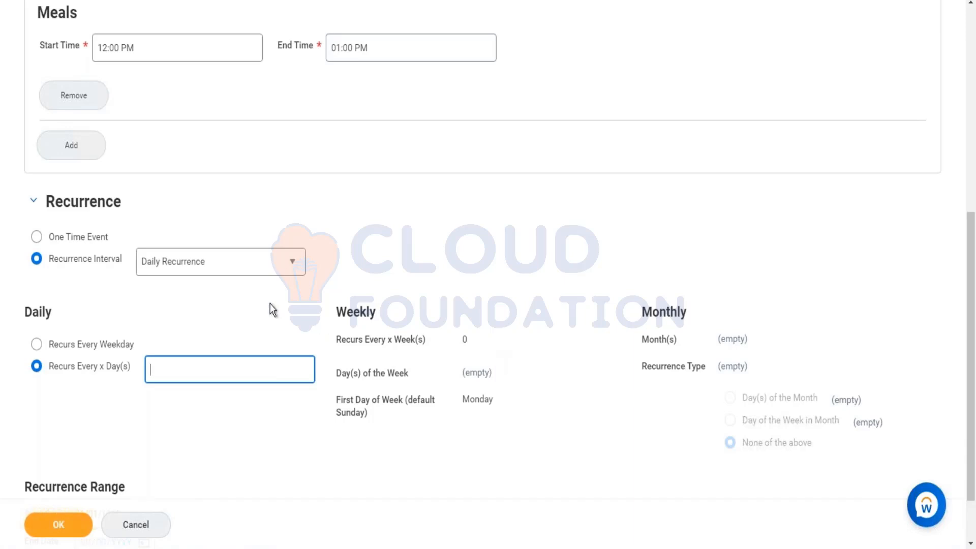
Change the recurrence interval to Monthly Recurrence, and select and deselect April under Month(s)
left_click(283, 261)
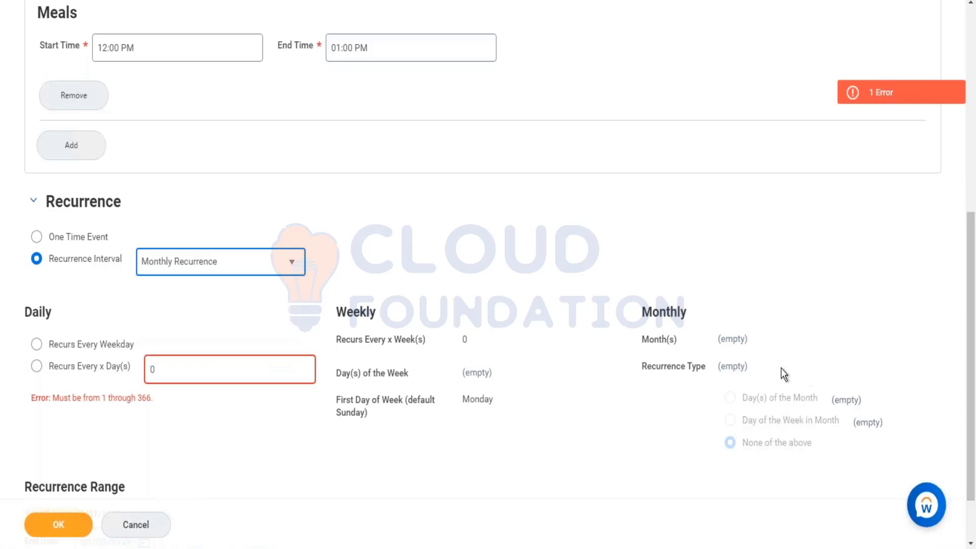
left_click(772, 346)
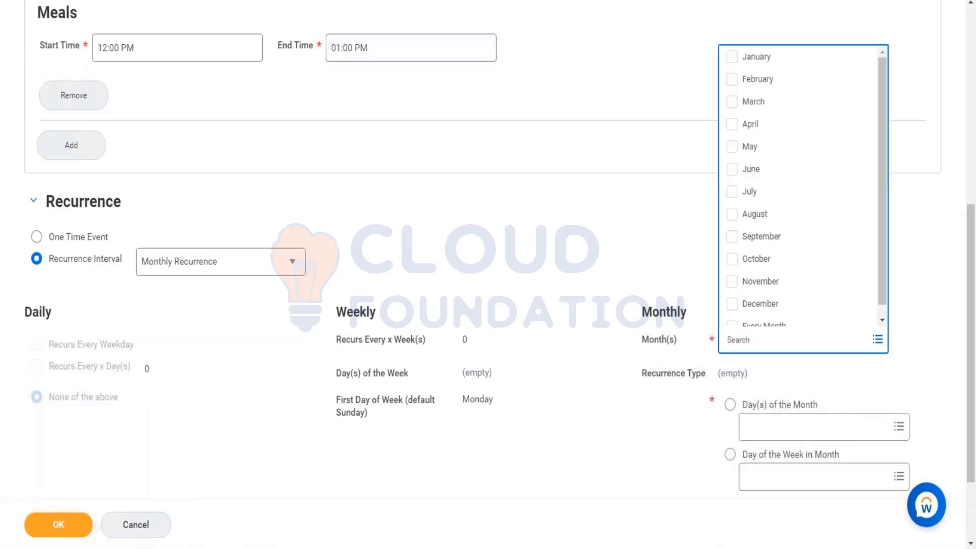
left_click(771, 126)
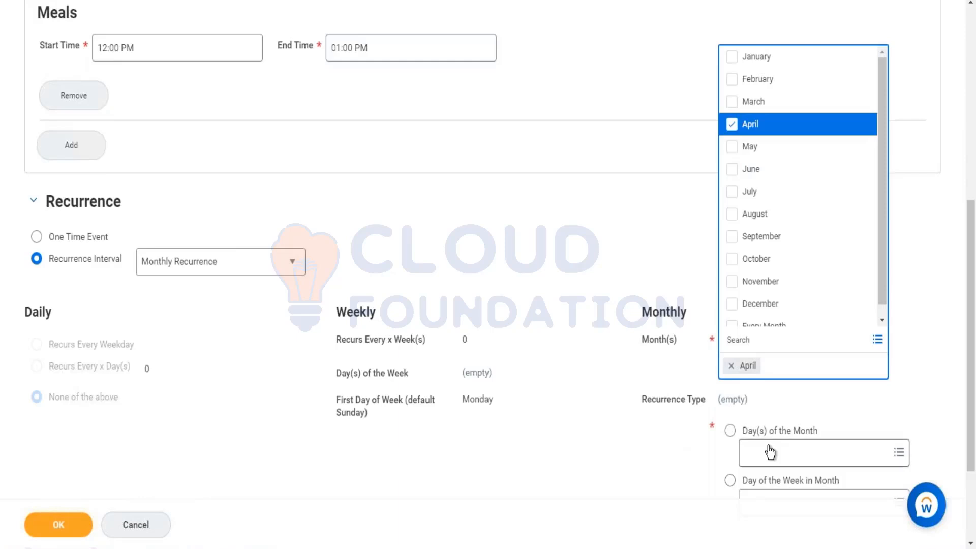
scroll(770, 451, "down", 1)
scroll(770, 450, "down", 1)
scroll(744, 111, "up", 1)
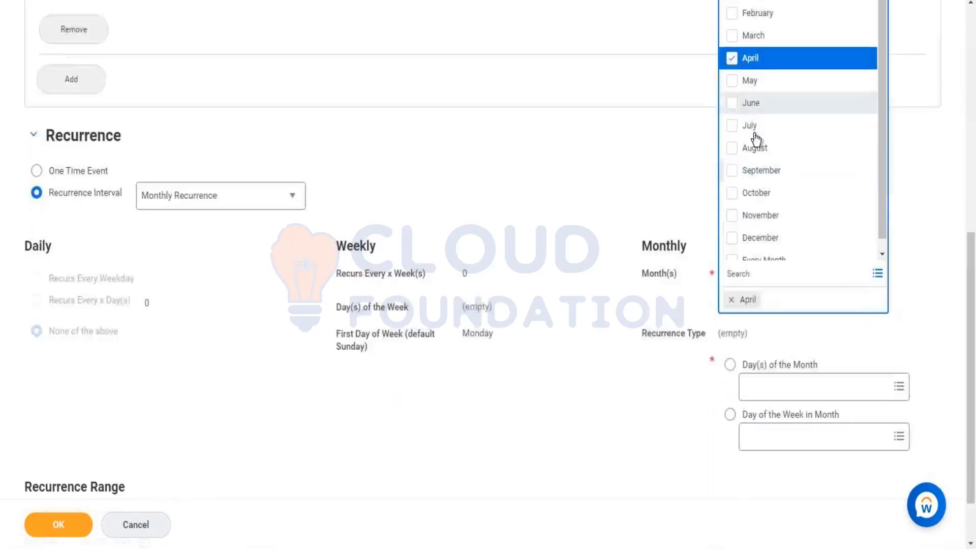
left_click(737, 66)
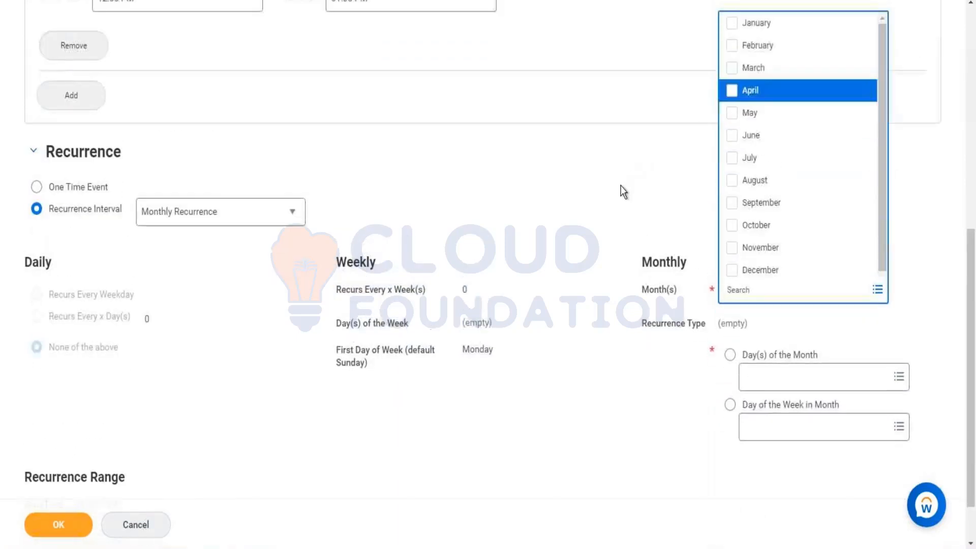
left_click(620, 189)
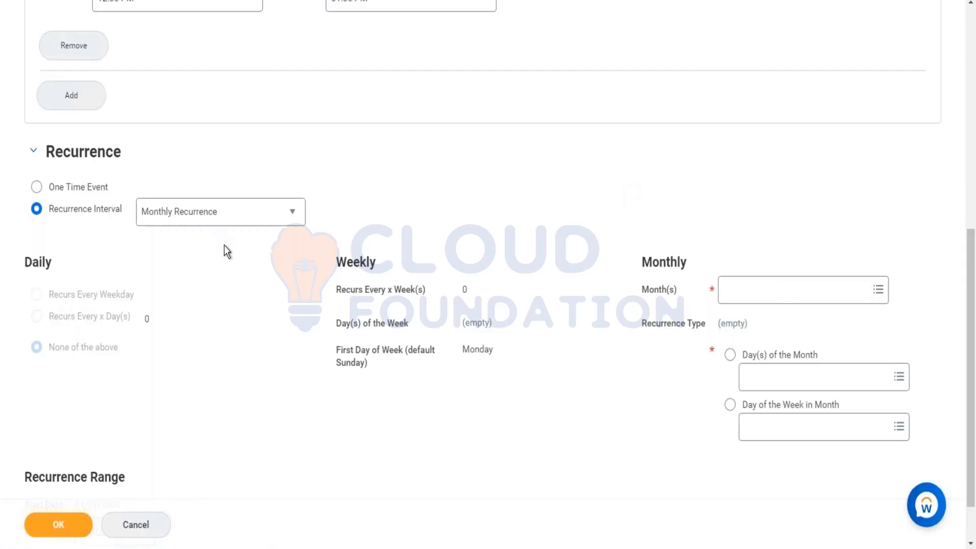
scroll(225, 245, "down", 1)
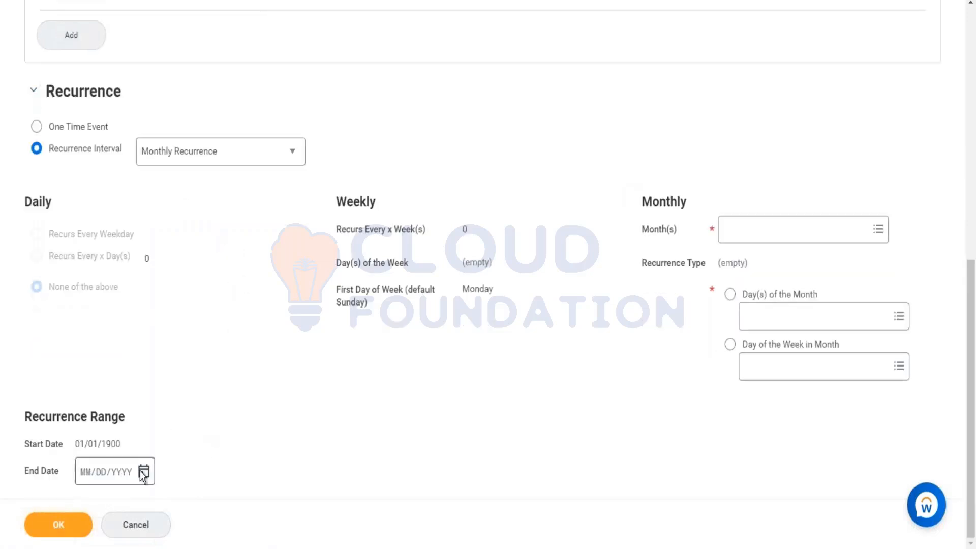
scroll(590, 220, "up", 10)
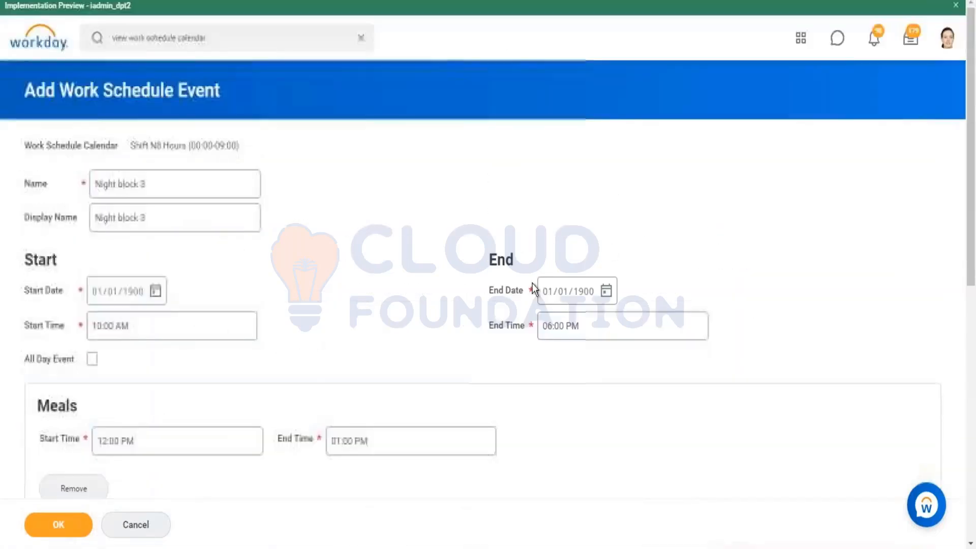
scroll(600, 313, "down", 8)
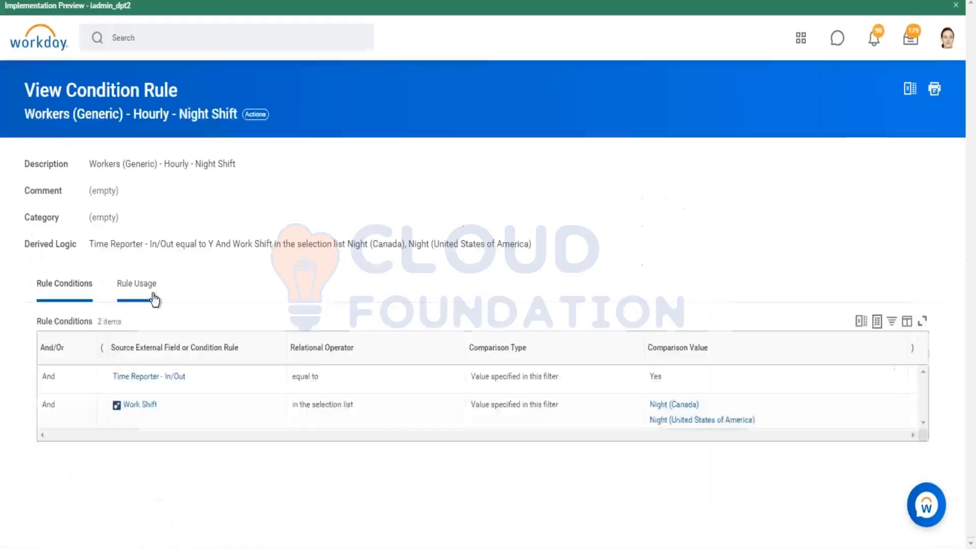
Check the usage of the night shift condition rule and display the schedule calendar events of Shift N8 Hours (00:00-09:00)
left_click(154, 297)
left_click(173, 355)
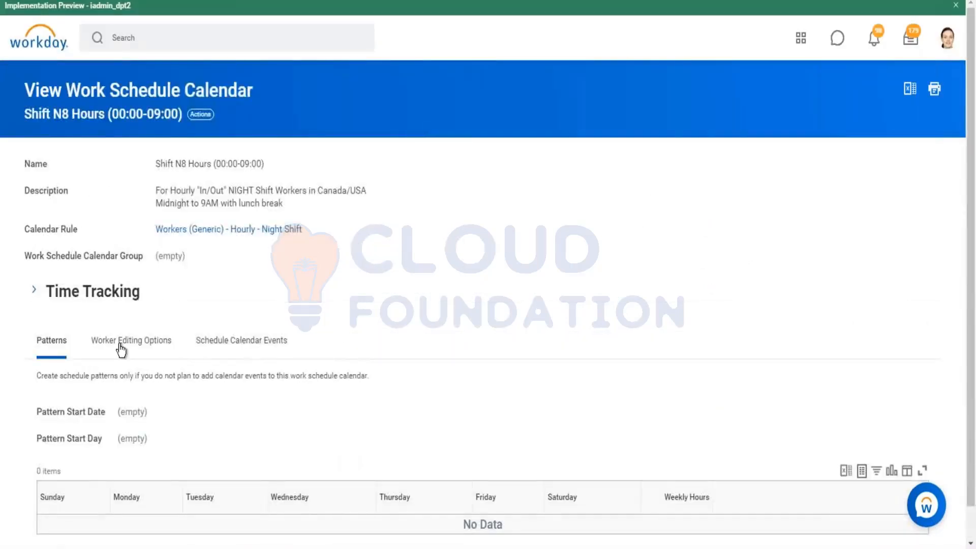
scroll(207, 331, "down", 1)
left_click(247, 308)
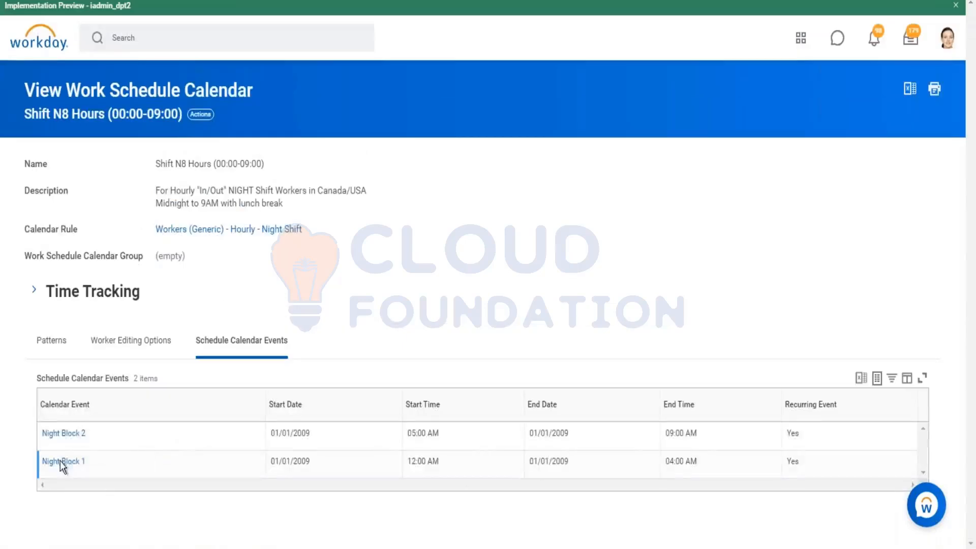
Open the Night Block 1 event and review its start and end times, daily recurrence and recurrence range
left_click(60, 461)
scroll(251, 232, "down", 2)
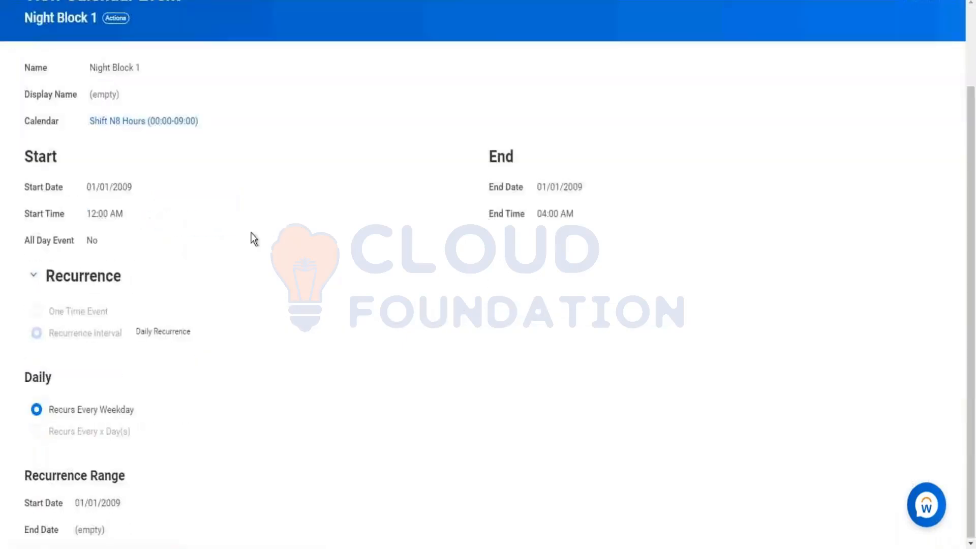
scroll(182, 213, "up", 2)
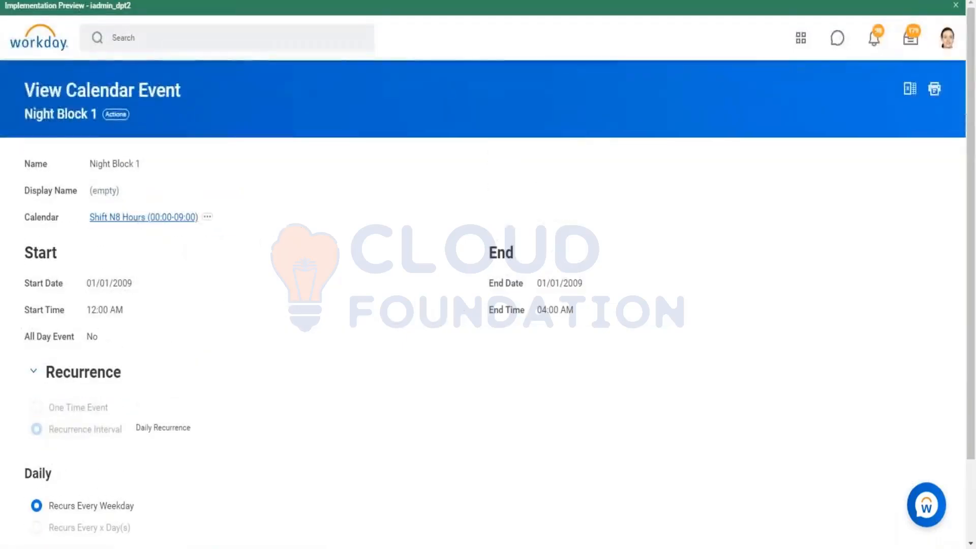
scroll(148, 274, "down", 2)
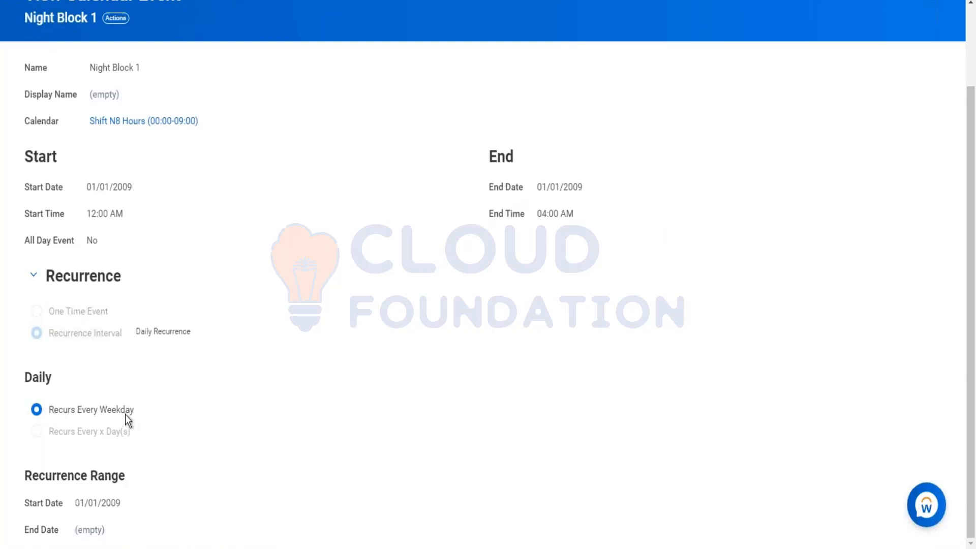
left_click(50, 410)
mouse_move(81, 530)
left_click(17, 1)
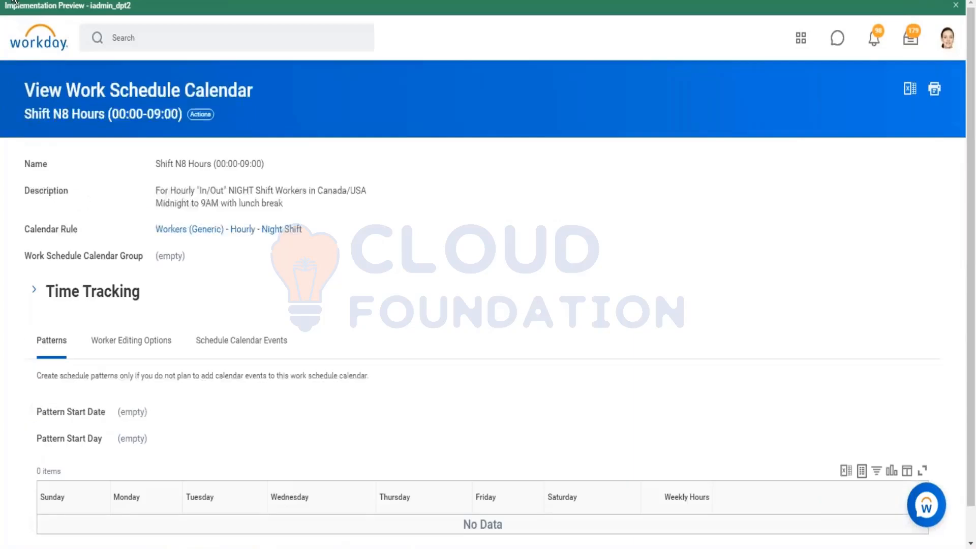
Compare the Night Block 1 event with Night Block 2, examining their start and end times and recurrence settings
left_click(269, 340)
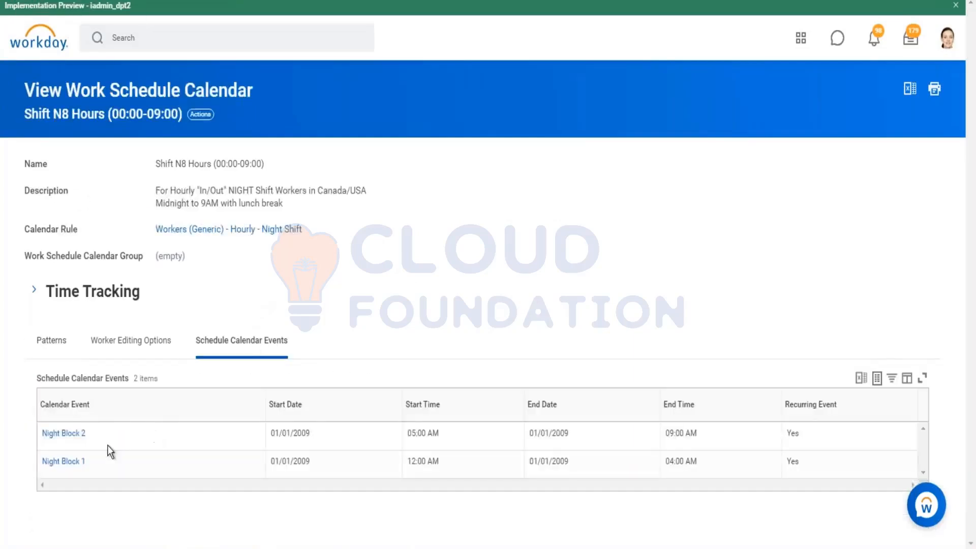
left_click(60, 463)
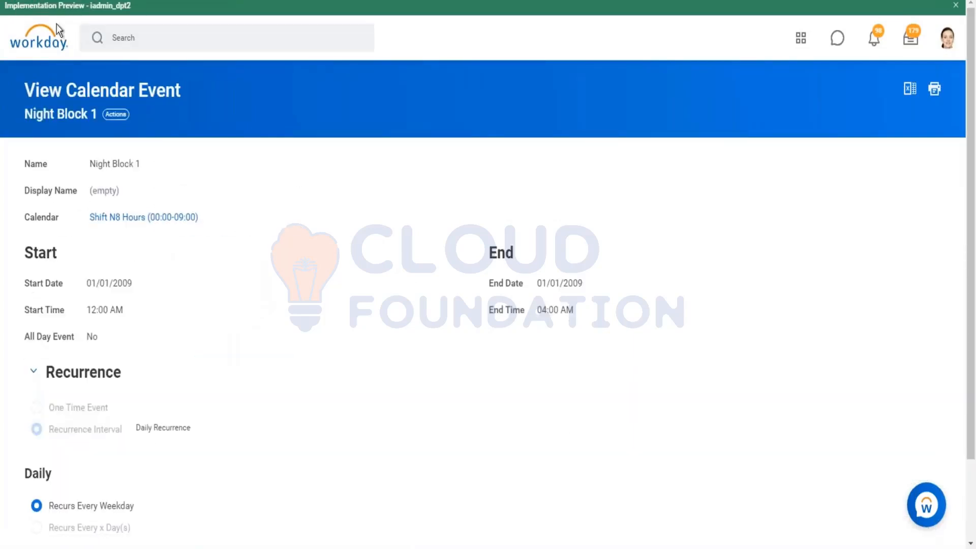
left_click(19, 2)
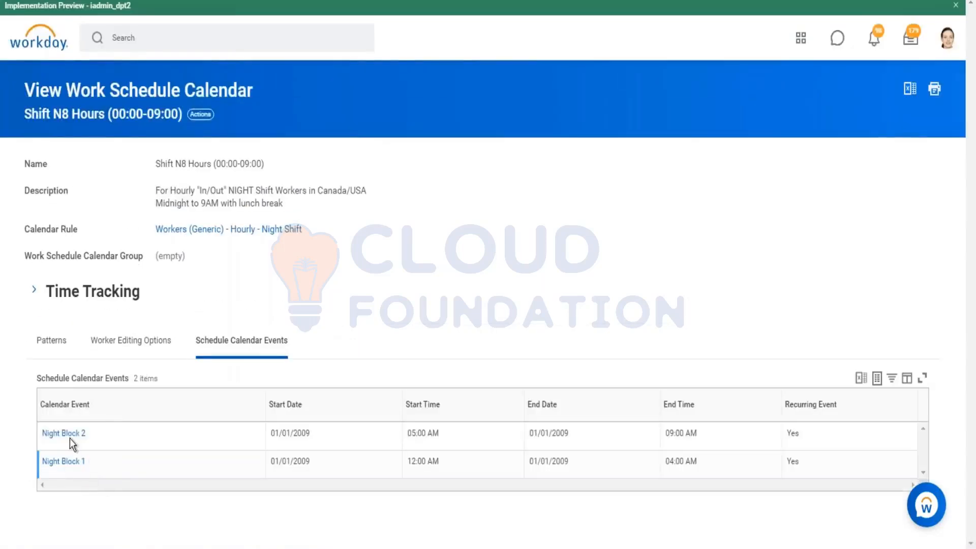
left_click(67, 435)
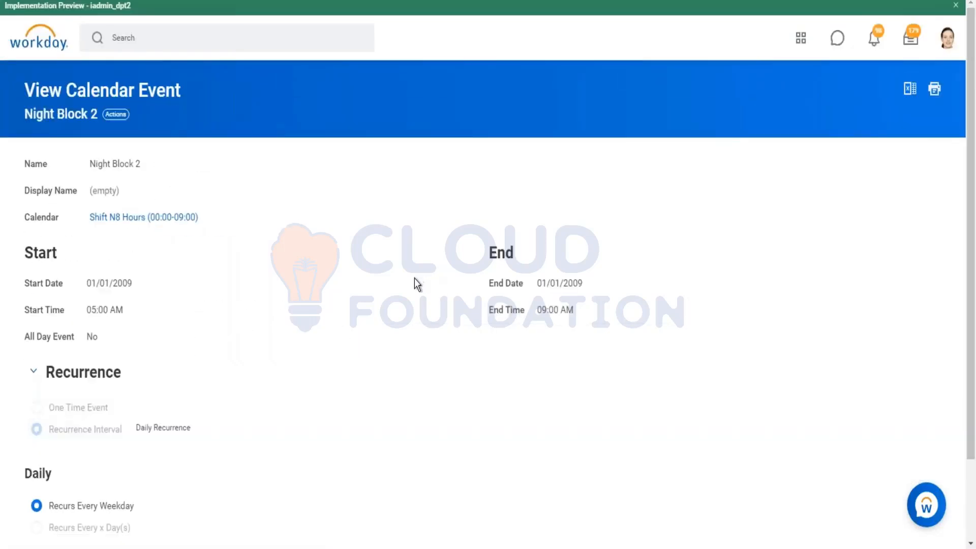
scroll(412, 278, "down", 2)
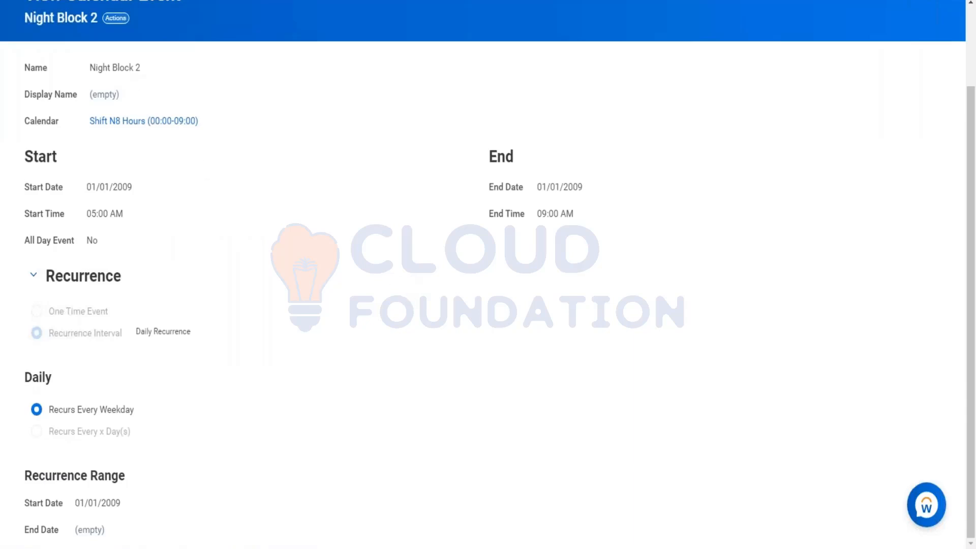
left_click(22, 1)
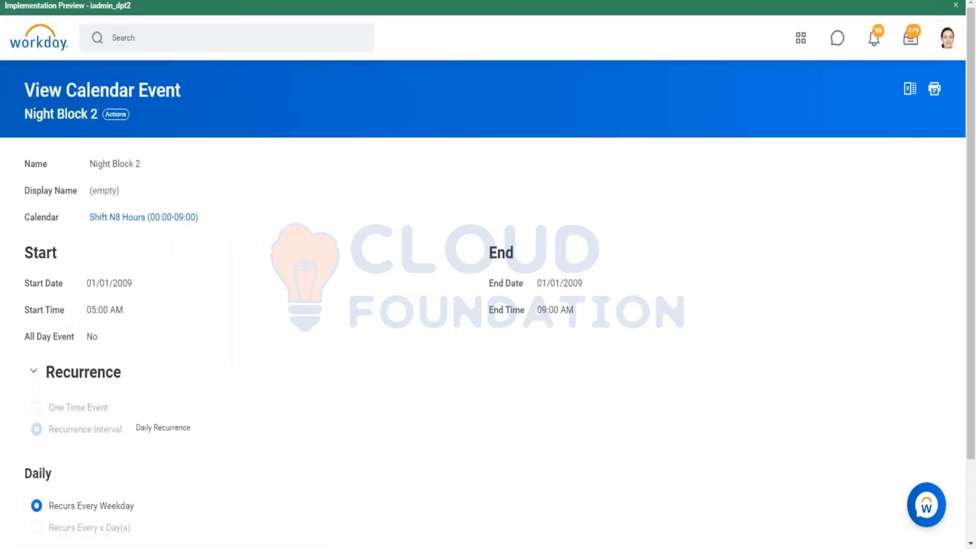
Expand the Time Tracking details of Shift N8 Hours (00:00-09:00) and examine the Work Week Start Day
left_click(33, 294)
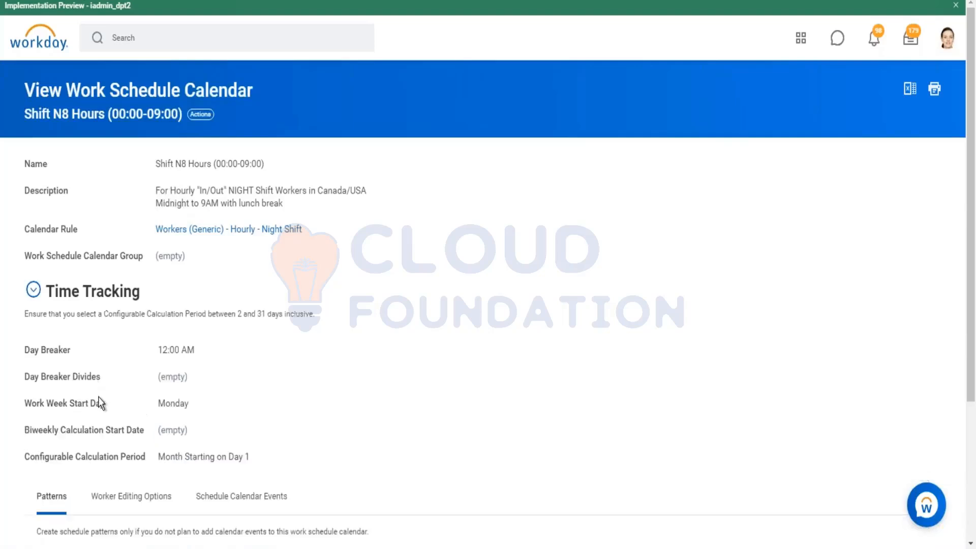
mouse_move(175, 406)
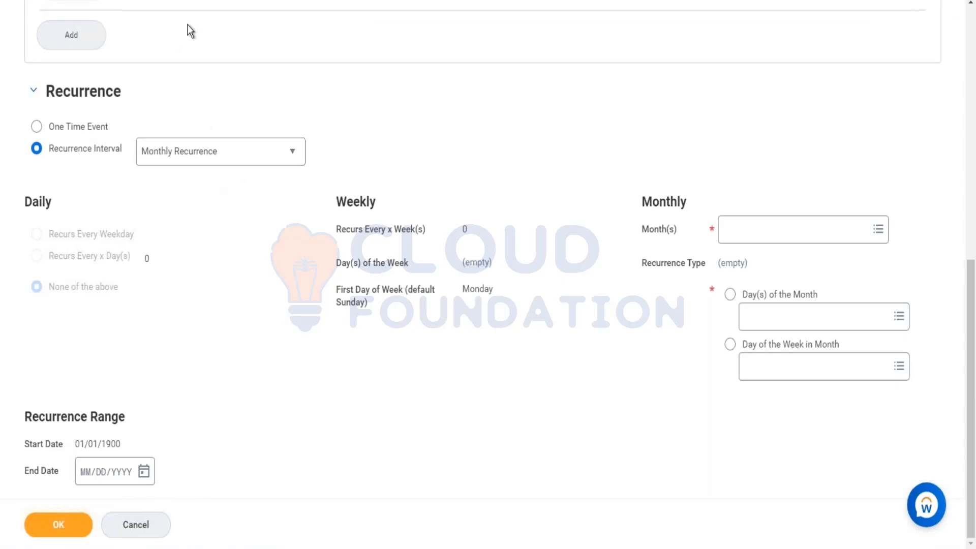
scroll(187, 26, "up", 5)
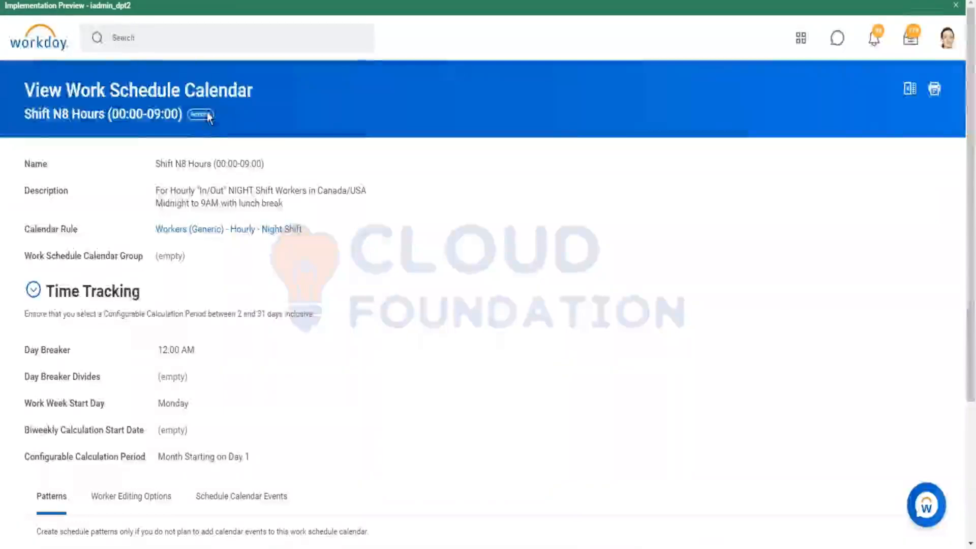
Open the Shift N8 Hours (00:00-09:00) work schedule calendar for editing, review its details and calendar events, and submit it
left_click(206, 117)
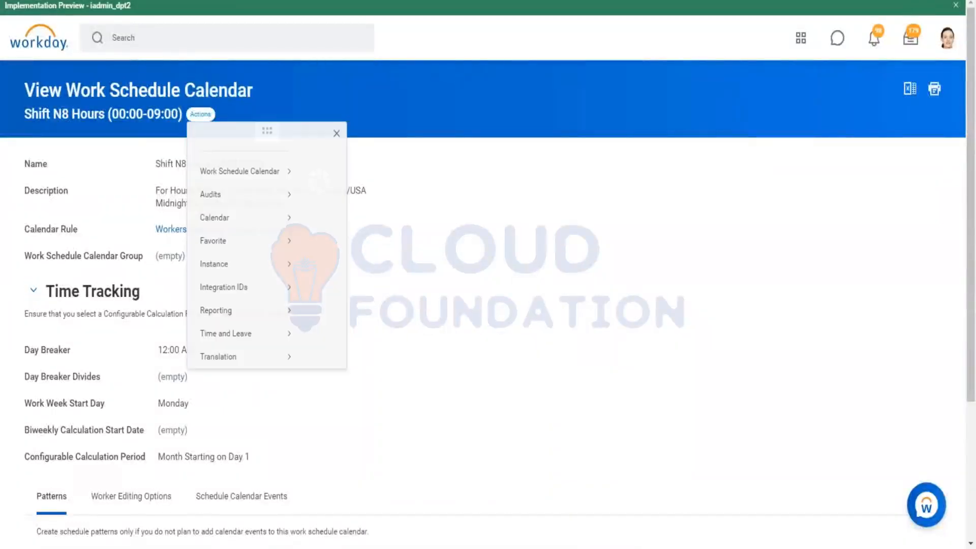
mouse_move(290, 186)
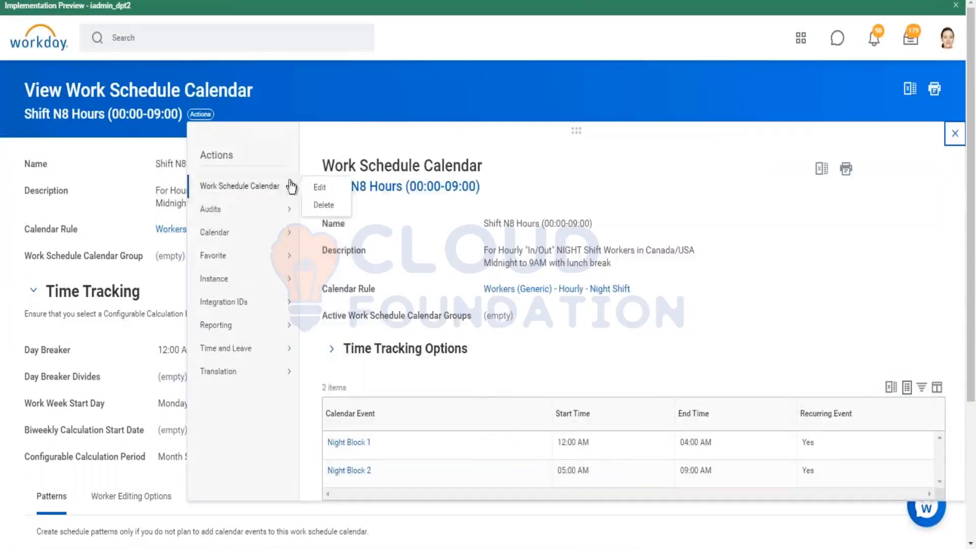
left_click(320, 188)
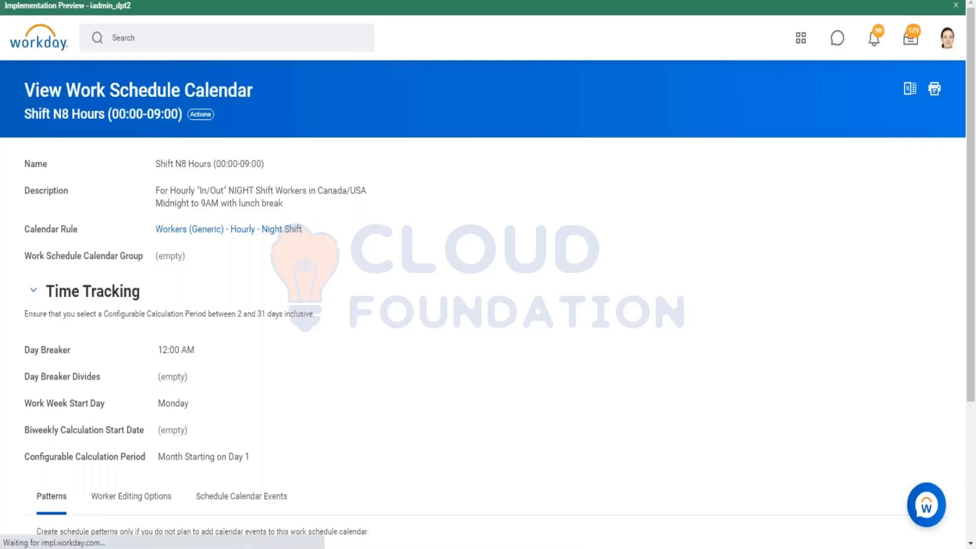
scroll(244, 331, "down", 4)
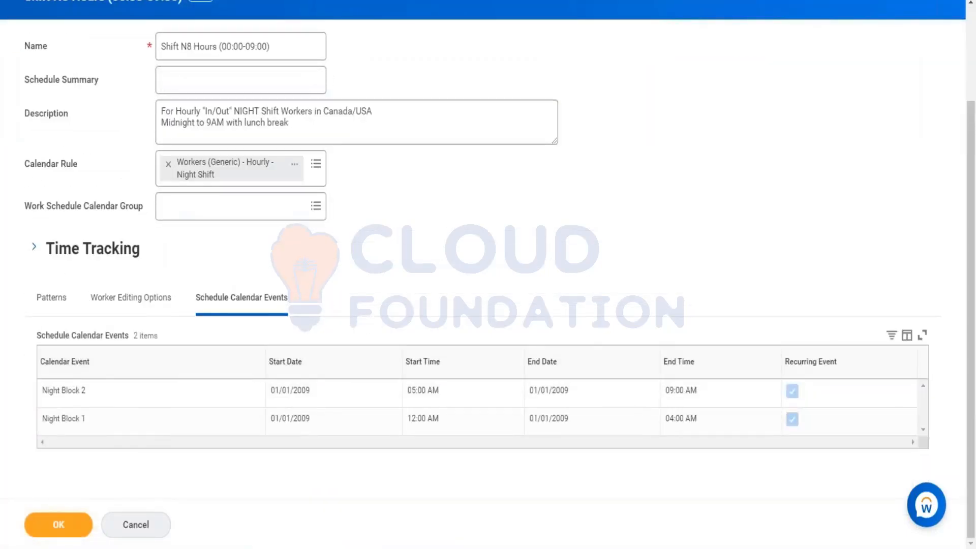
scroll(170, 214, "up", 3)
scroll(171, 215, "down", 3)
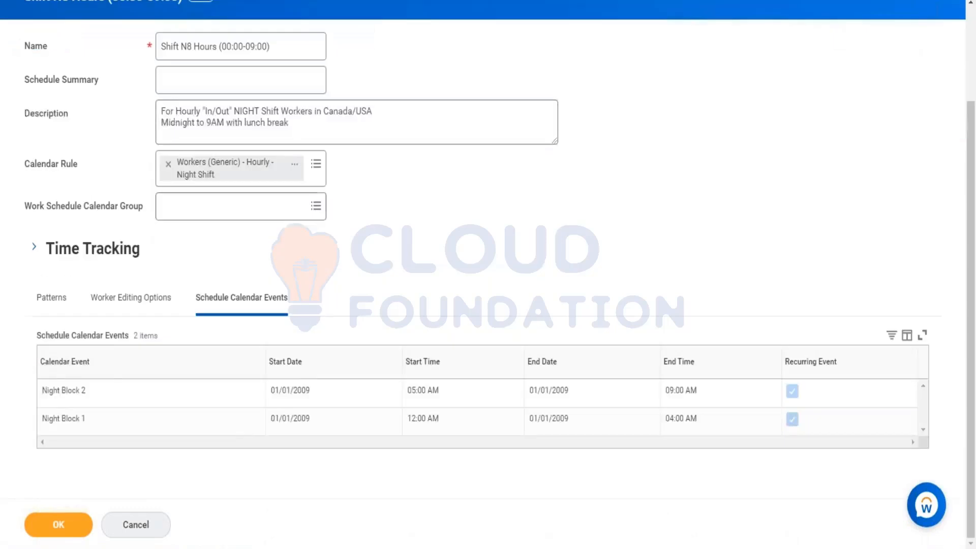
scroll(224, 204, "up", 2)
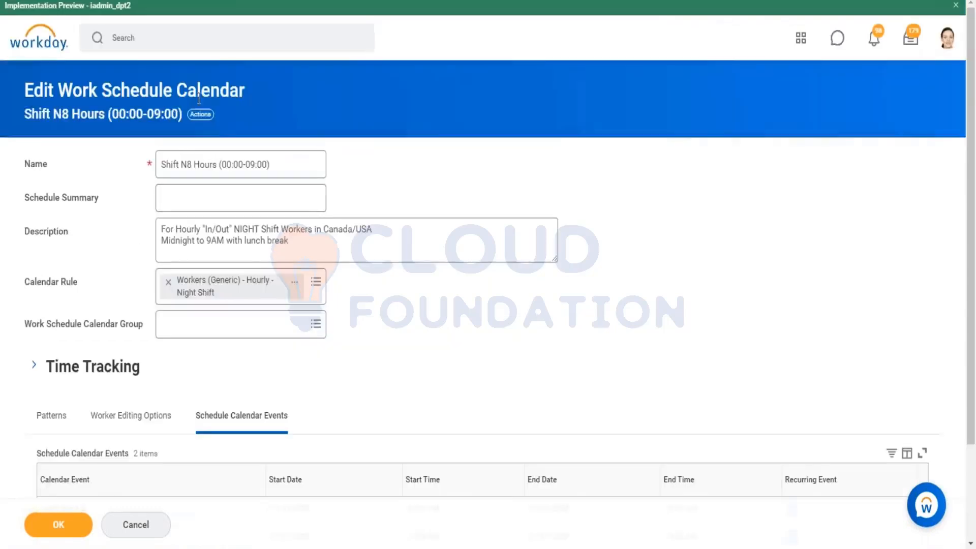
scroll(233, 145, "down", 2)
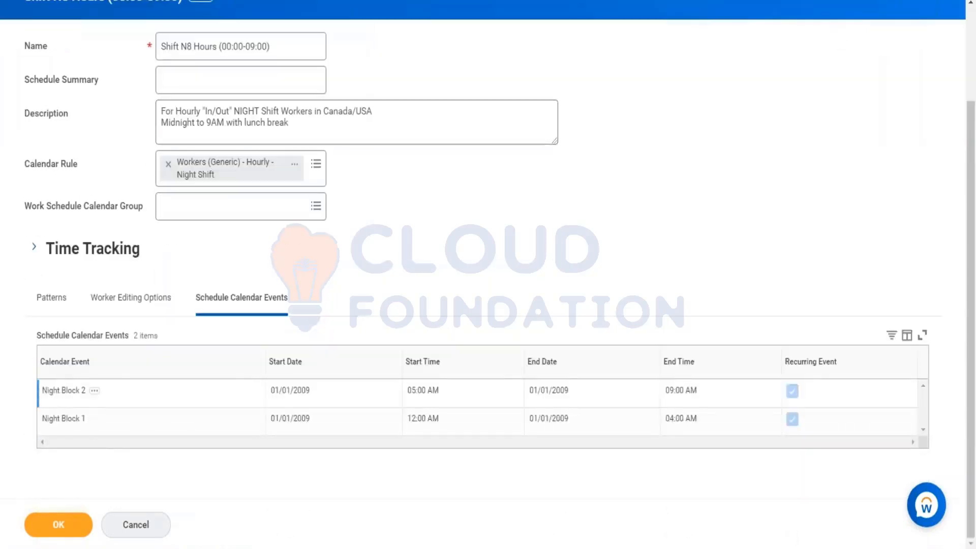
left_click(60, 523)
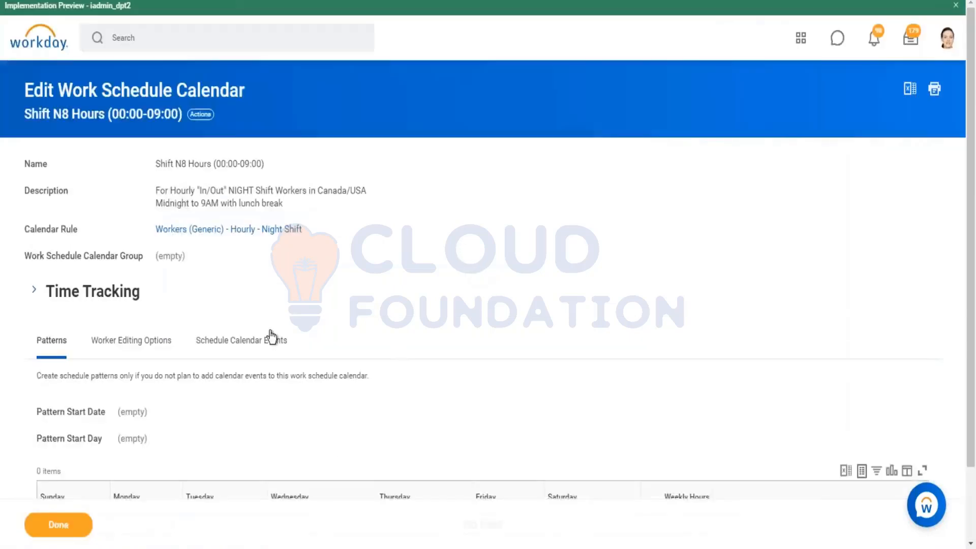
Open the Night Block 2 event from the calendar's schedule calendar events
left_click(275, 340)
scroll(47, 478, "down", 1)
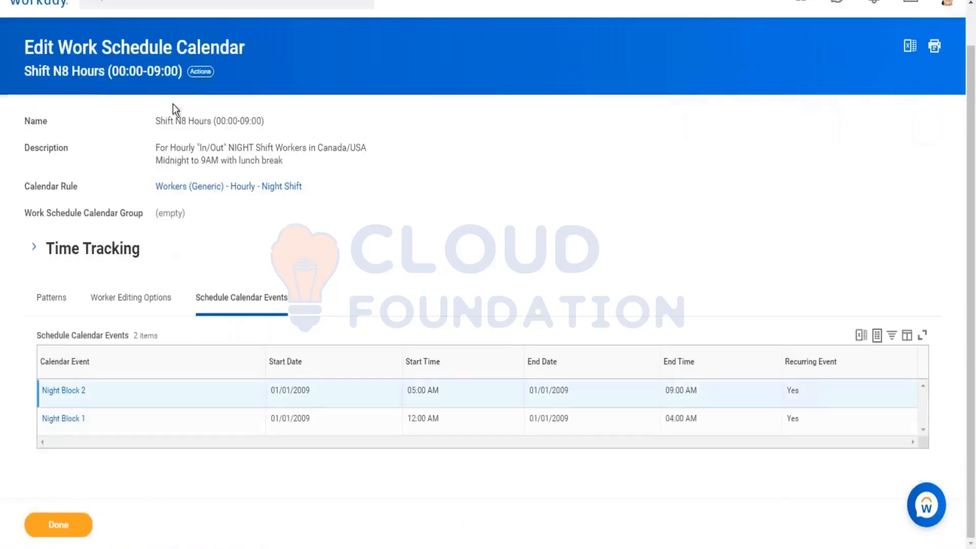
left_click(64, 391)
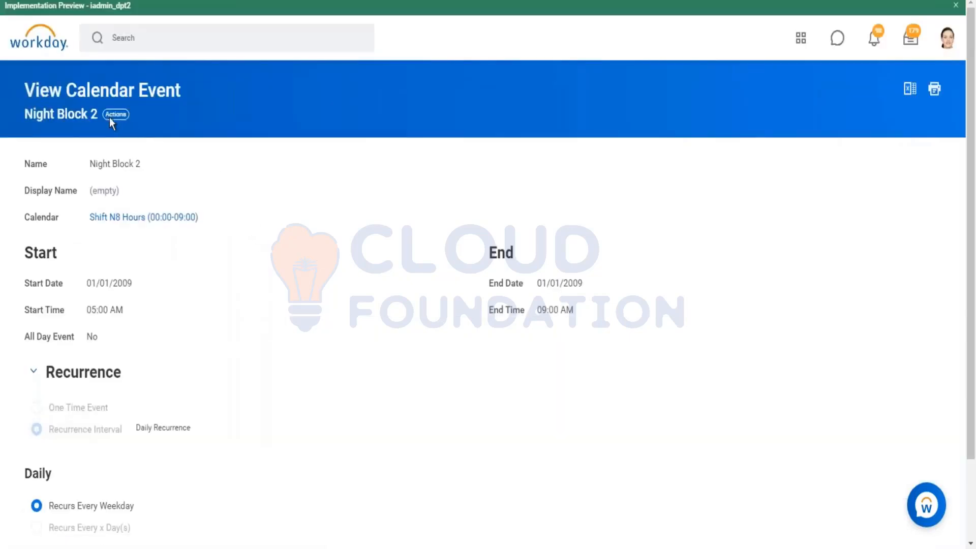
Edit Night Block 2 to try a daily recurrence of every 6 days, and discard the changes
left_click(115, 115)
mouse_move(203, 209)
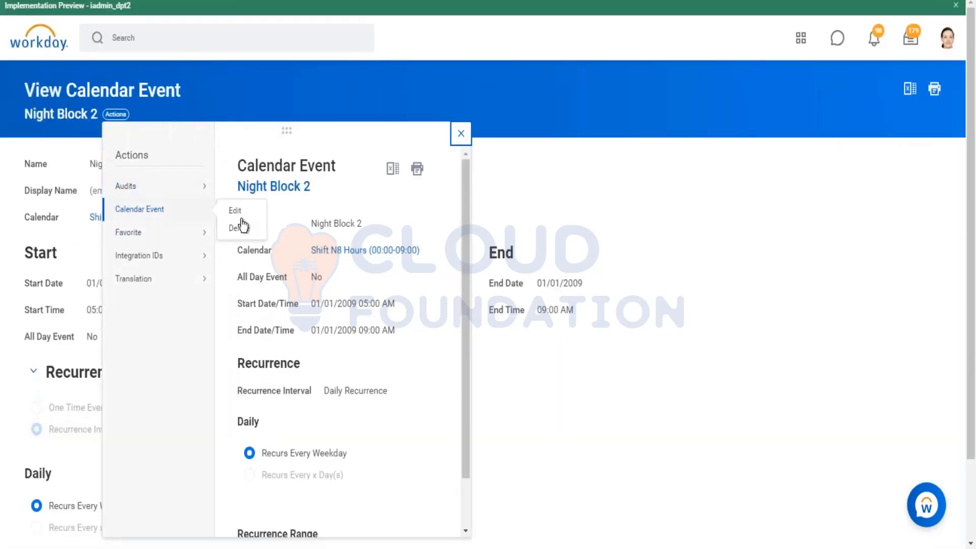
left_click(235, 211)
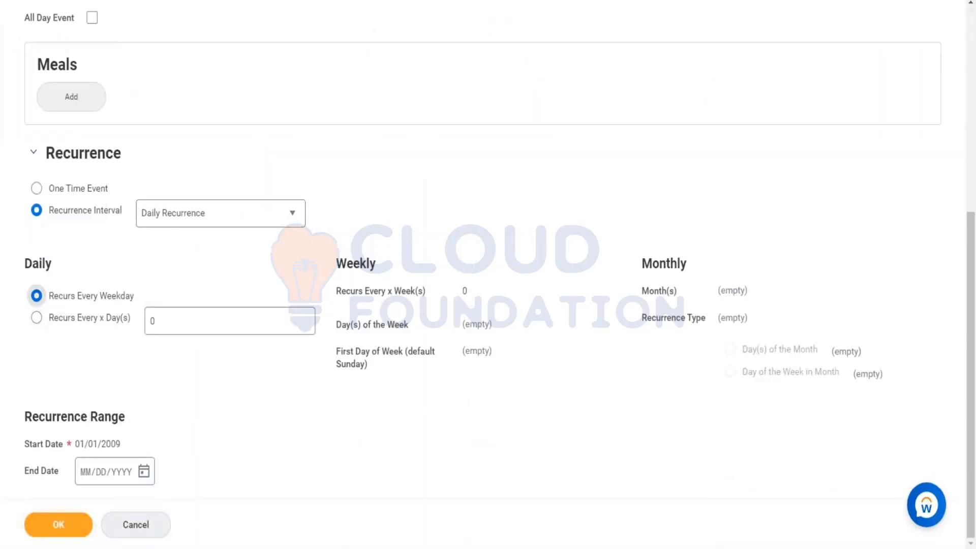
left_click(38, 319)
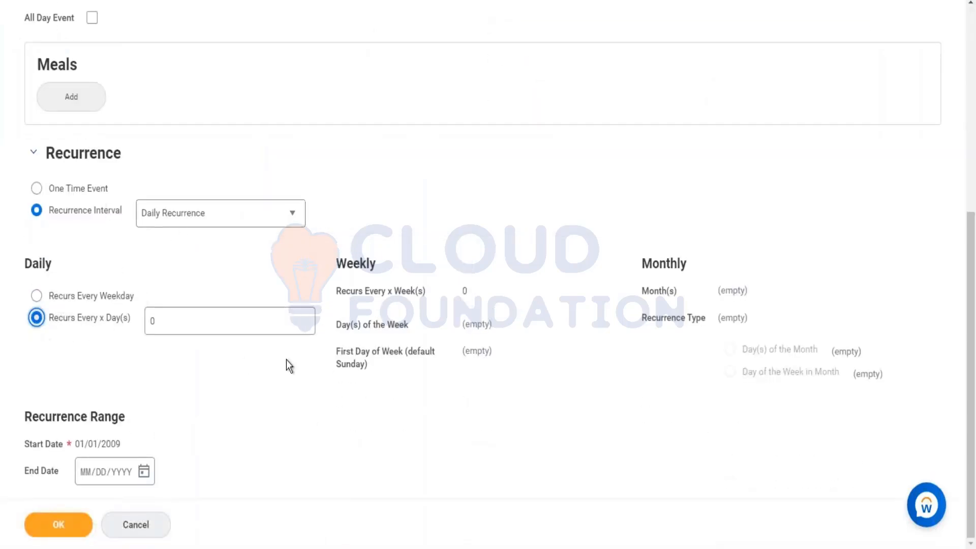
left_click(197, 312)
type("6")
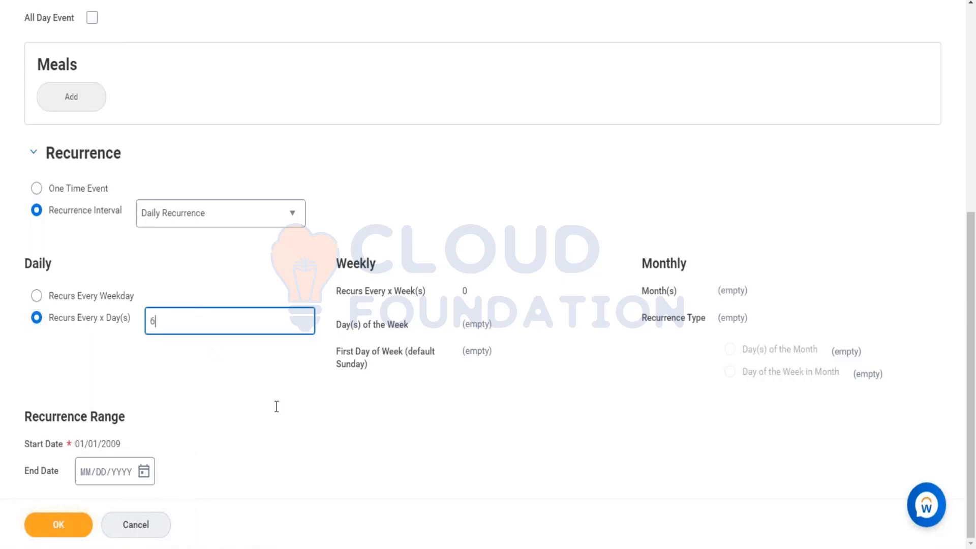
scroll(276, 405, "up", 1)
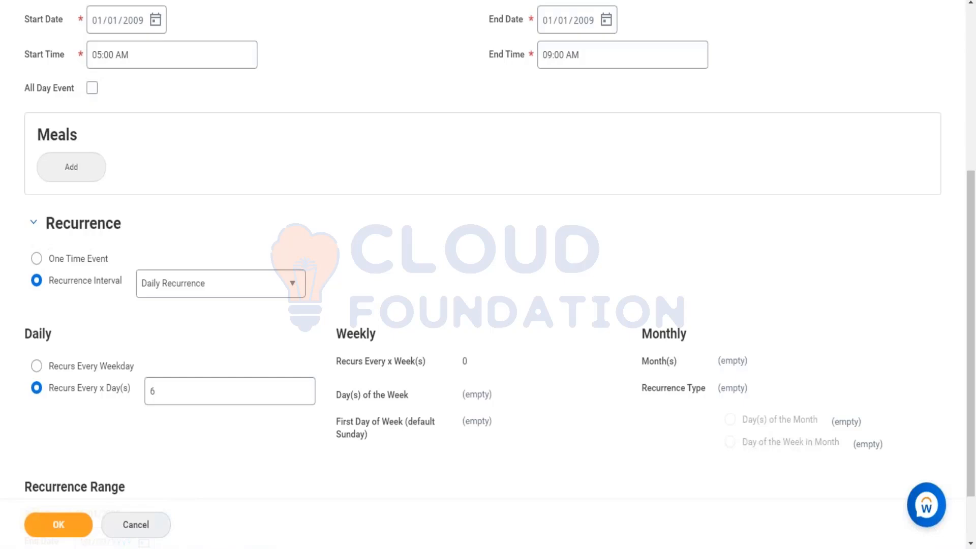
left_click(136, 524)
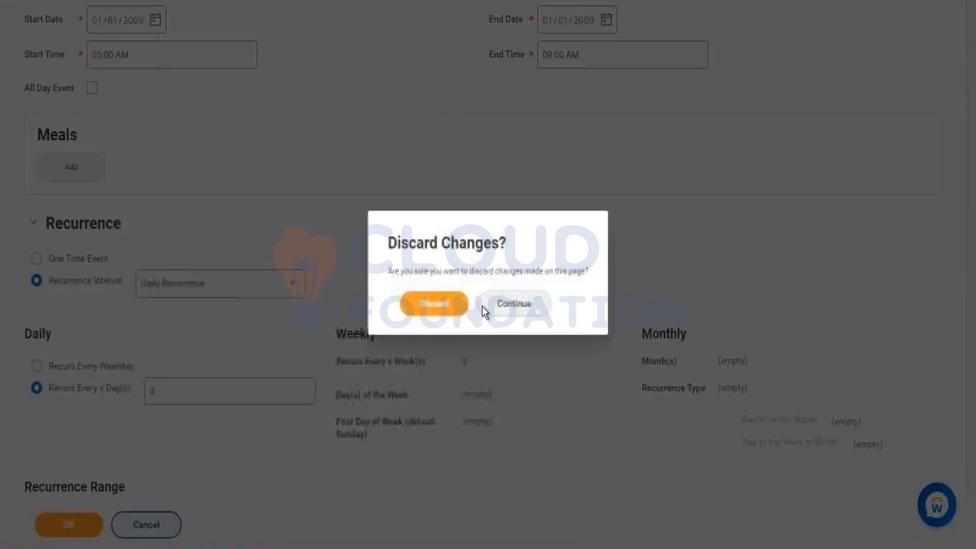
left_click(434, 304)
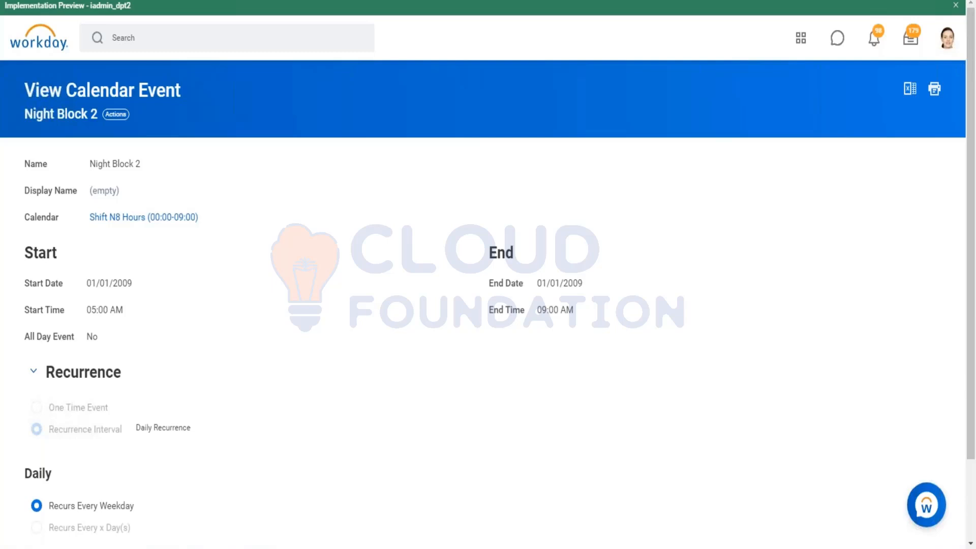
Discard the monthly recurrence edits to the calendar event and cancel editing the Shift N8 Hours (00:00-09:00) work schedule calendar
left_click(130, 121)
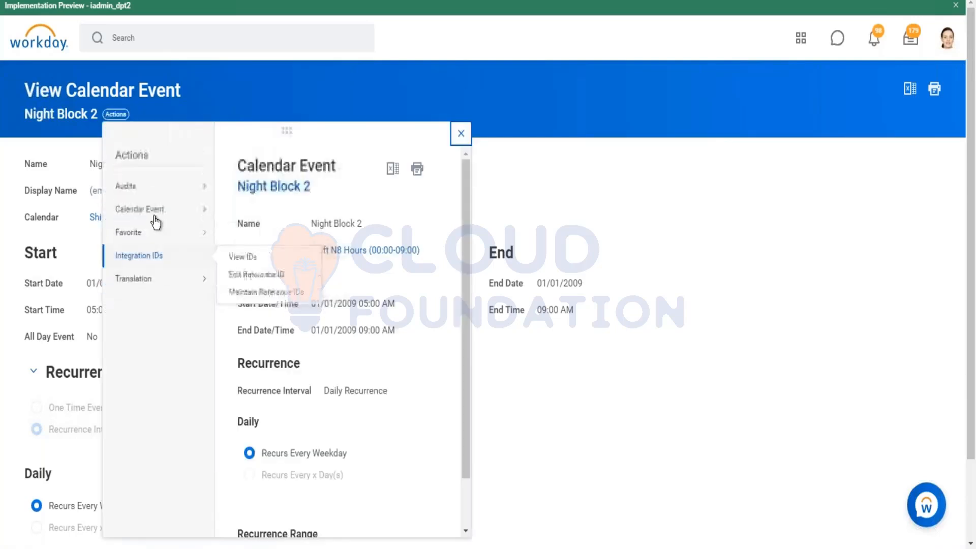
mouse_move(156, 219)
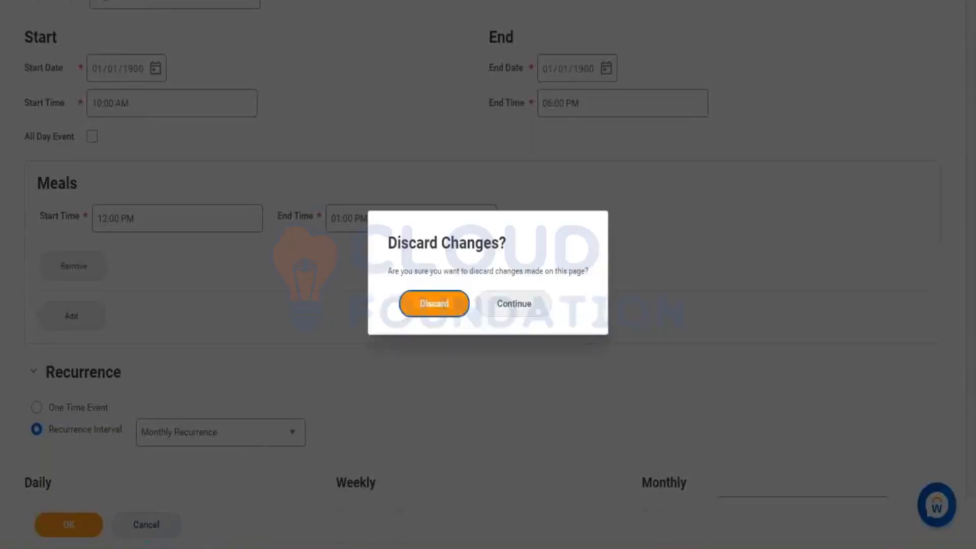
left_click(432, 303)
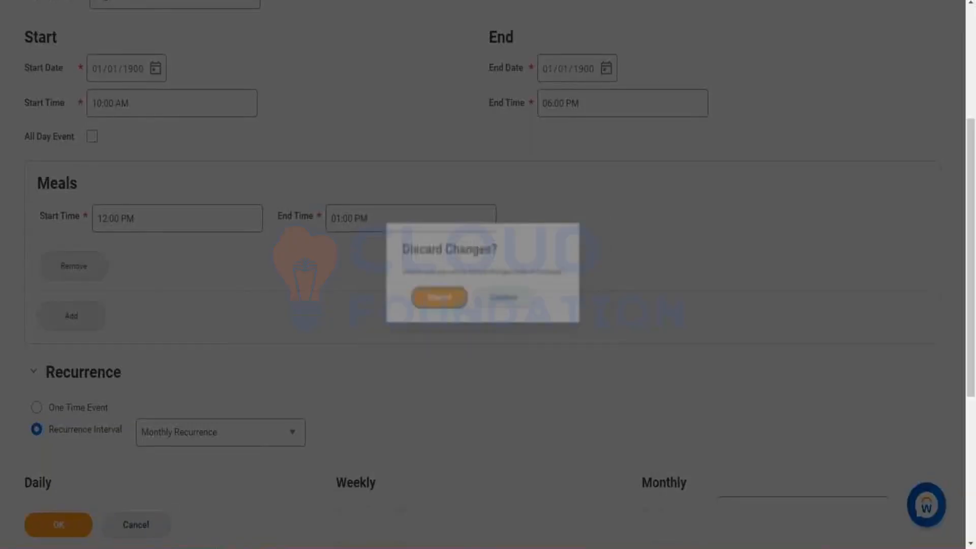
left_click(167, 529)
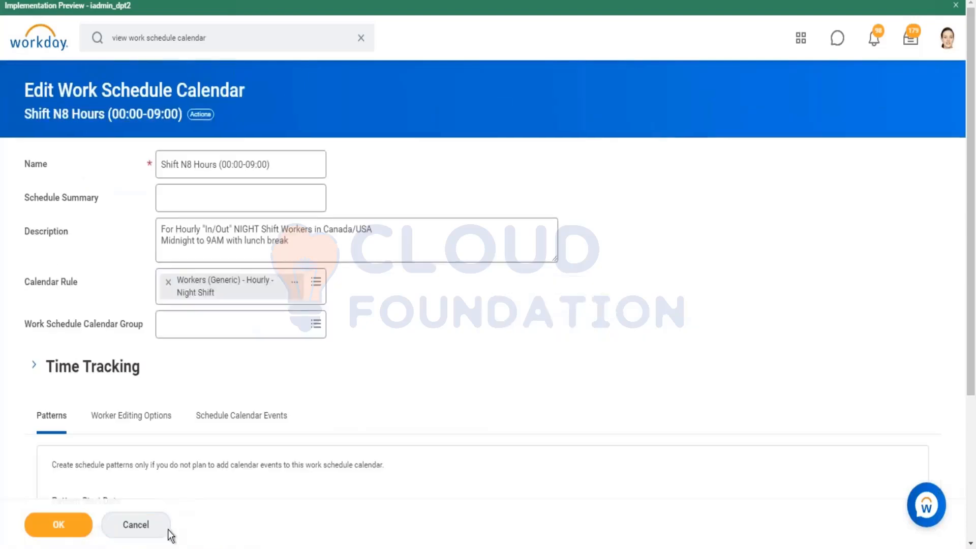
left_click(154, 526)
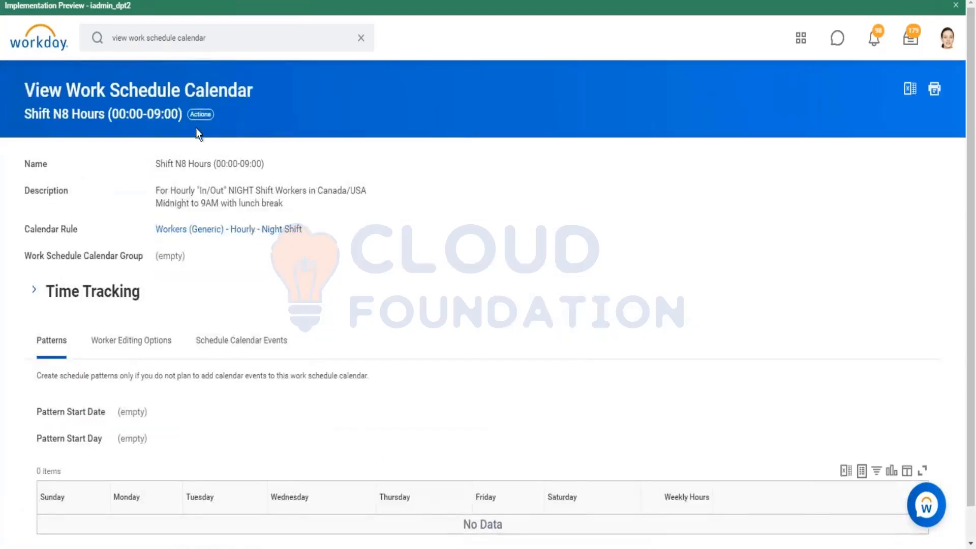
Review the actions available for the Shift N8 Hours (00:00-09:00) work schedule calendar and open it for editing
left_click(200, 114)
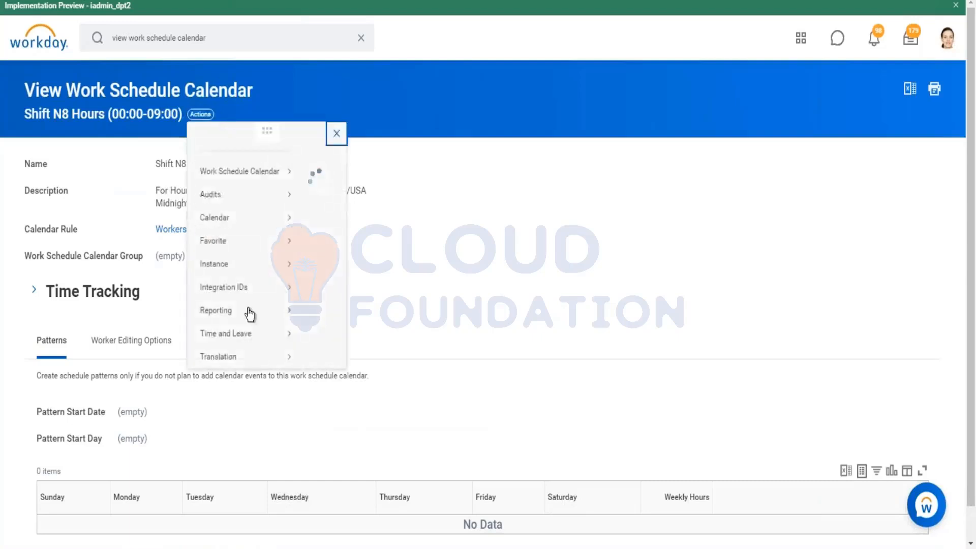
left_click(97, 172)
scroll(367, 276, "down", 1)
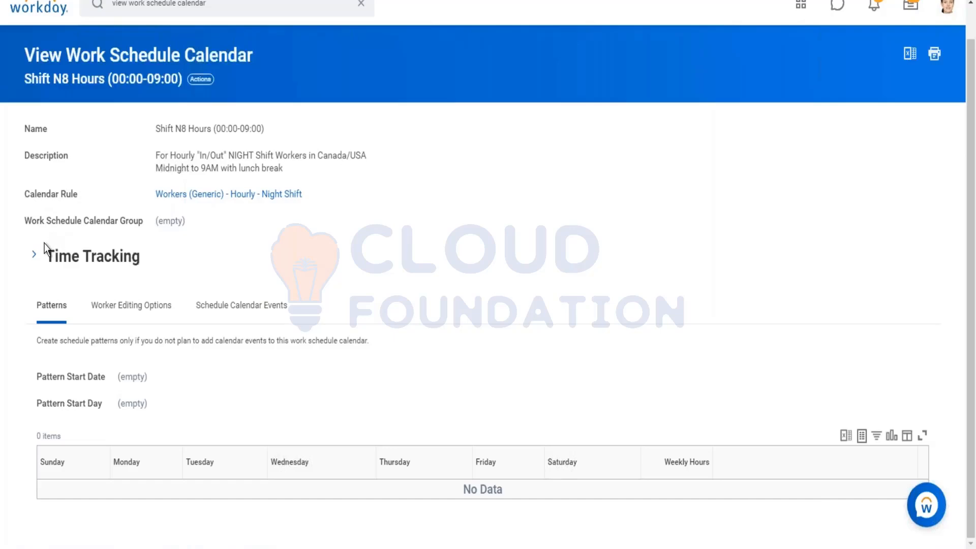
left_click(200, 79)
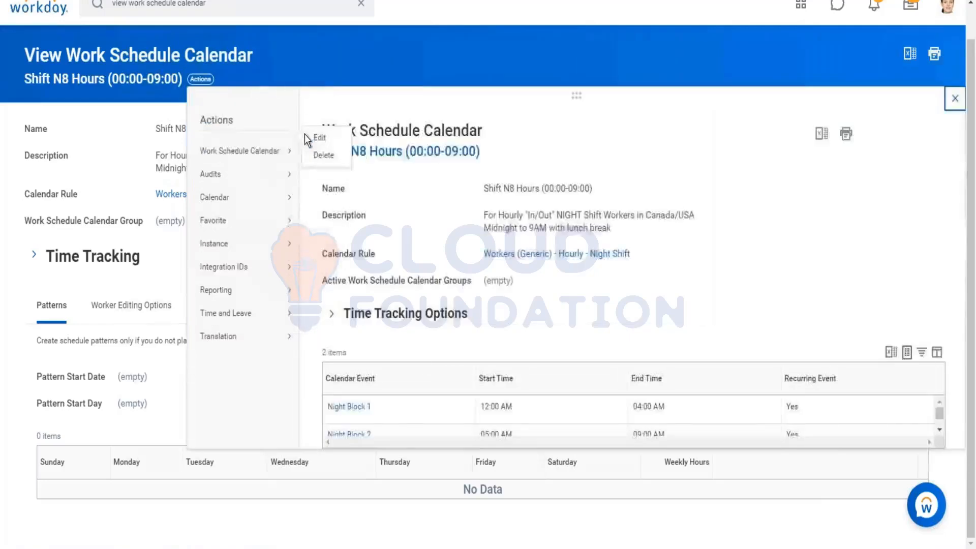
left_click(308, 136)
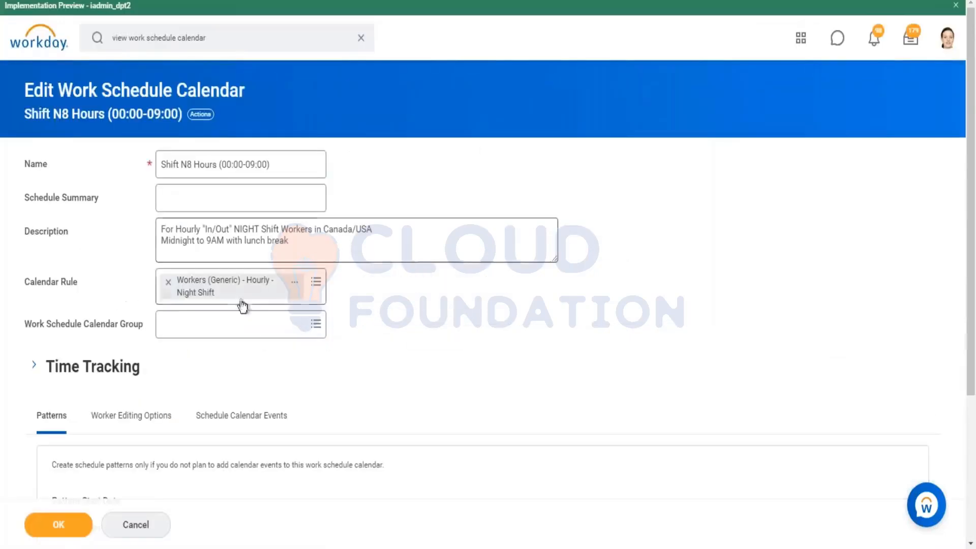
Create a work schedule calendar group named Test that contains the Shift N8 Hours (00:00-09:00) and PROTONWORKDAY calendars
left_click(238, 314)
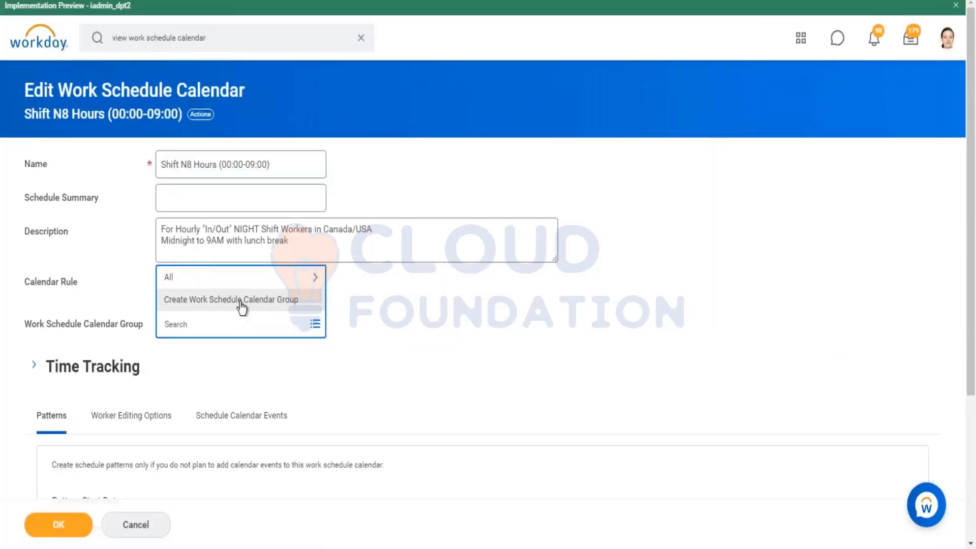
left_click(240, 301)
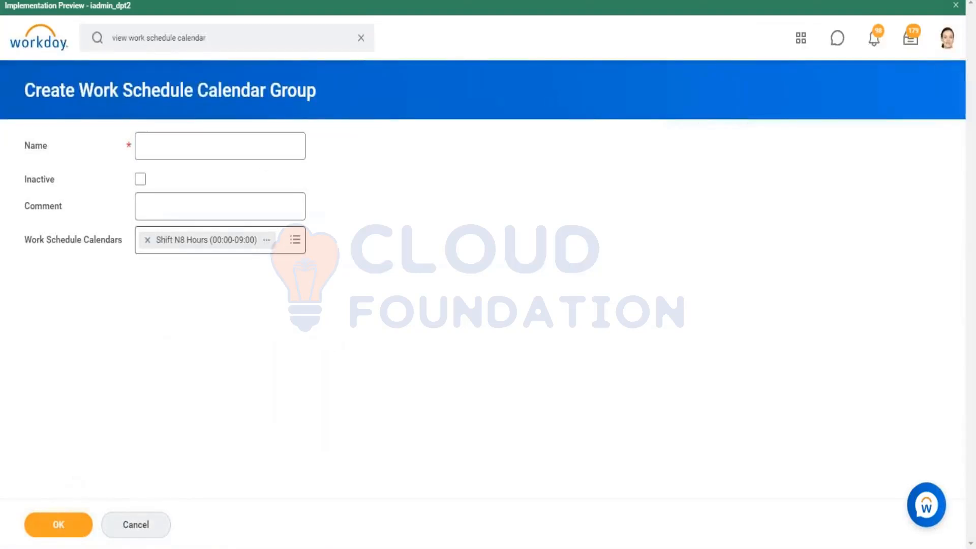
left_click(296, 240)
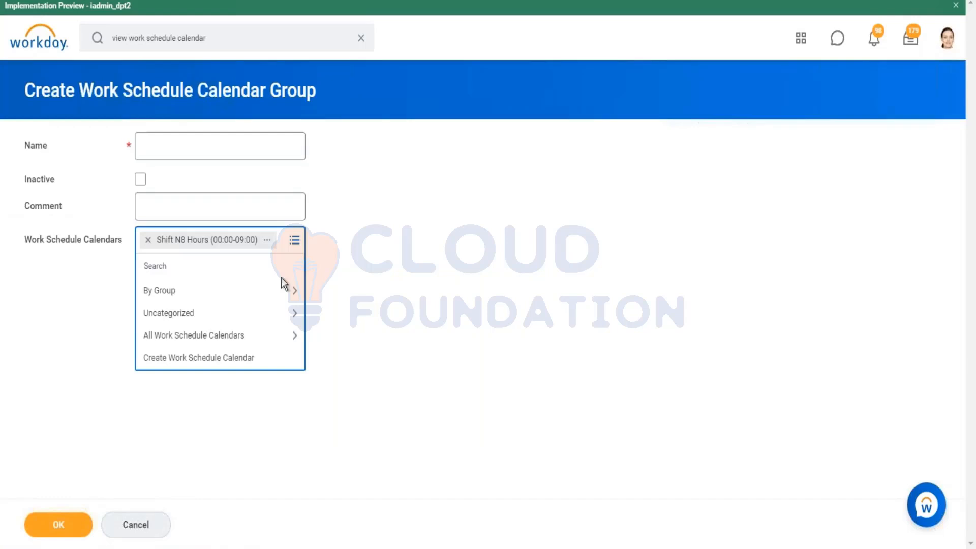
left_click(231, 336)
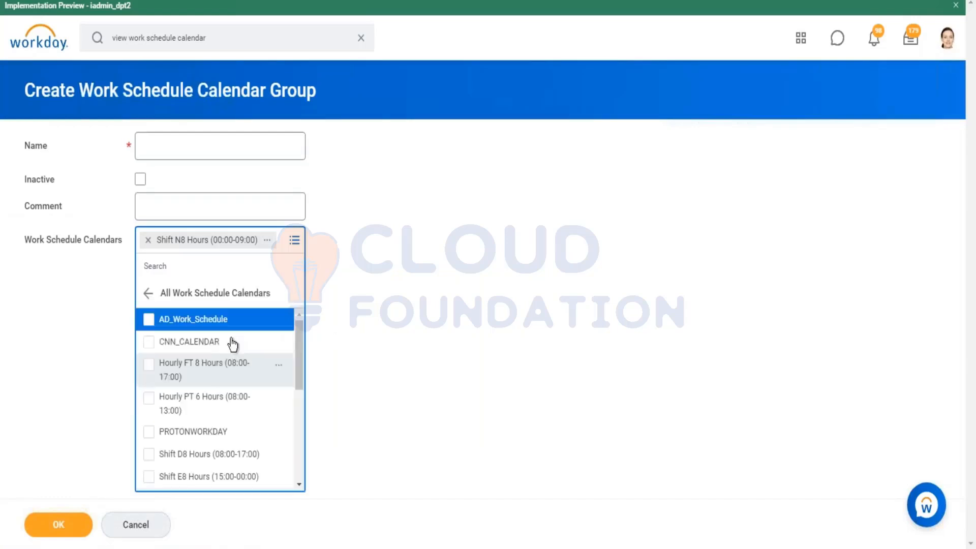
left_click(179, 376)
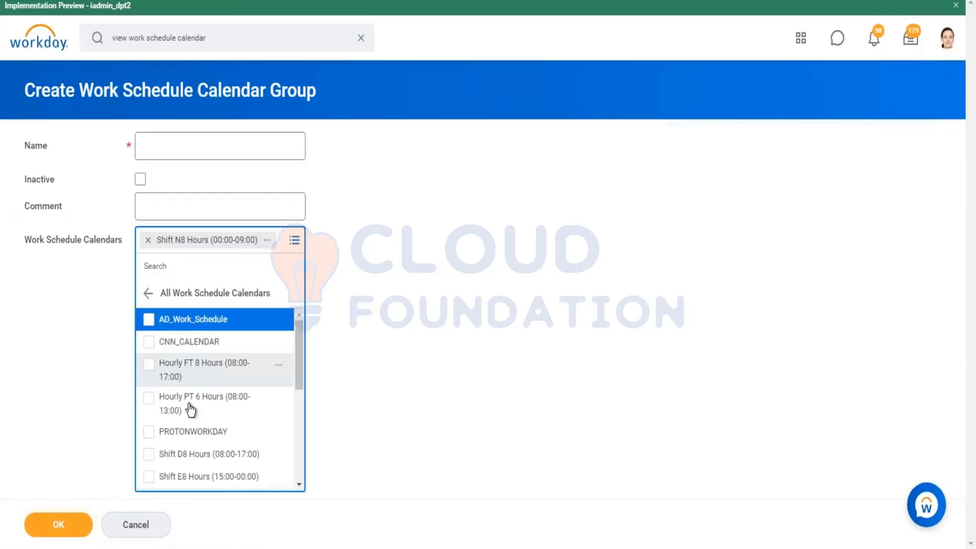
left_click(177, 473)
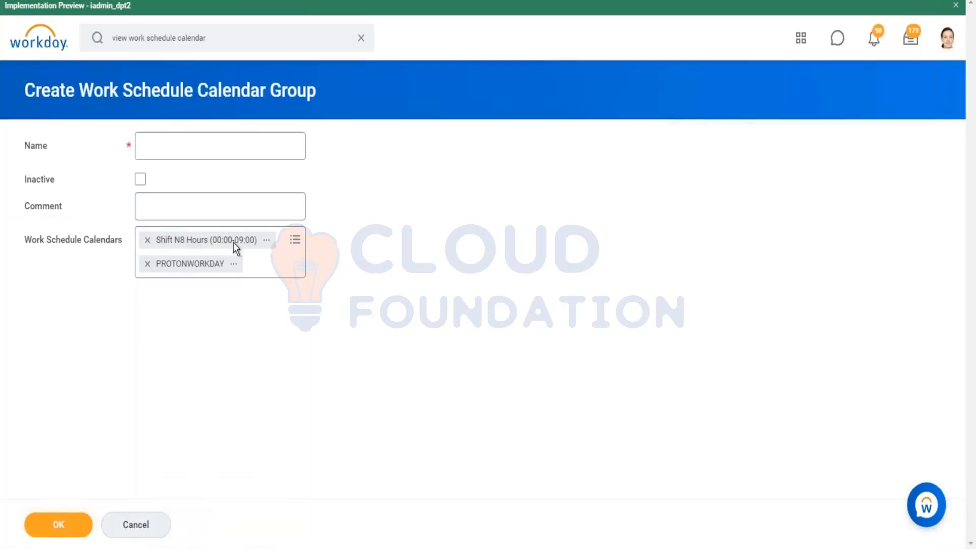
left_click(205, 141)
type("Test")
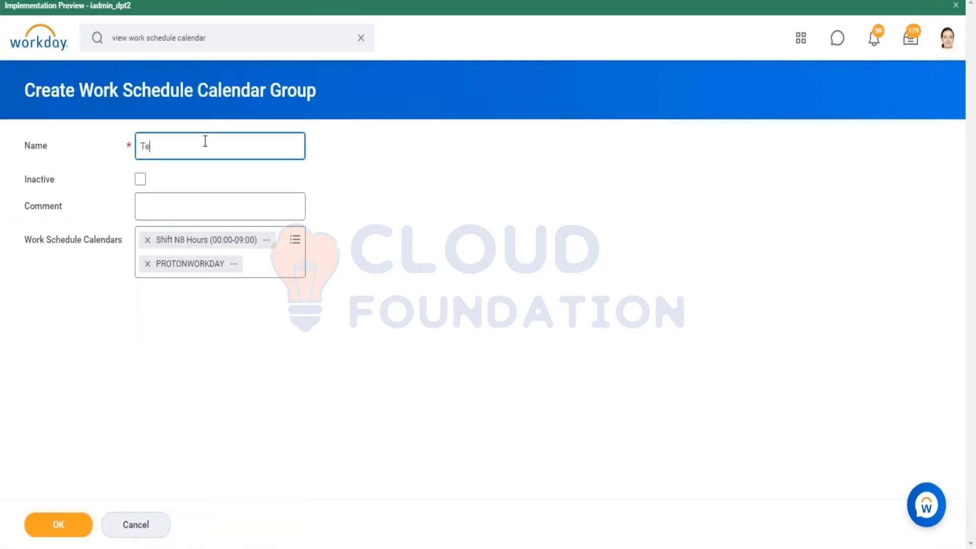
left_click(56, 524)
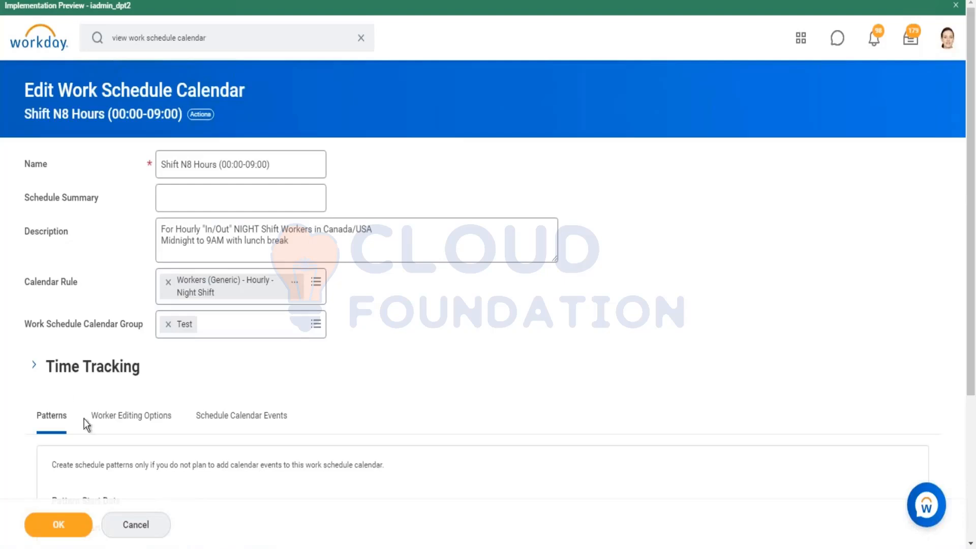
Remove the Test group from the calendar, review the group creation form without saving it, and submit the calendar
left_click(168, 324)
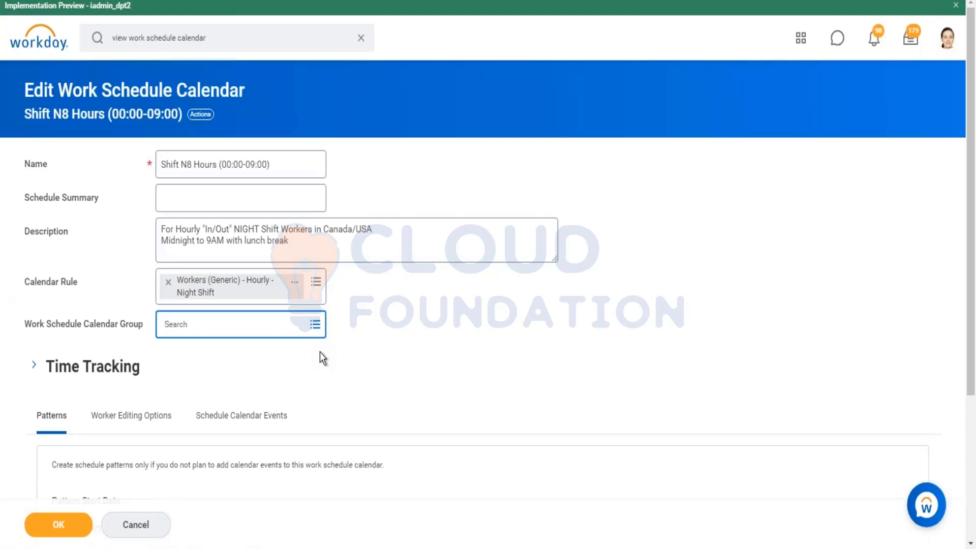
left_click(289, 326)
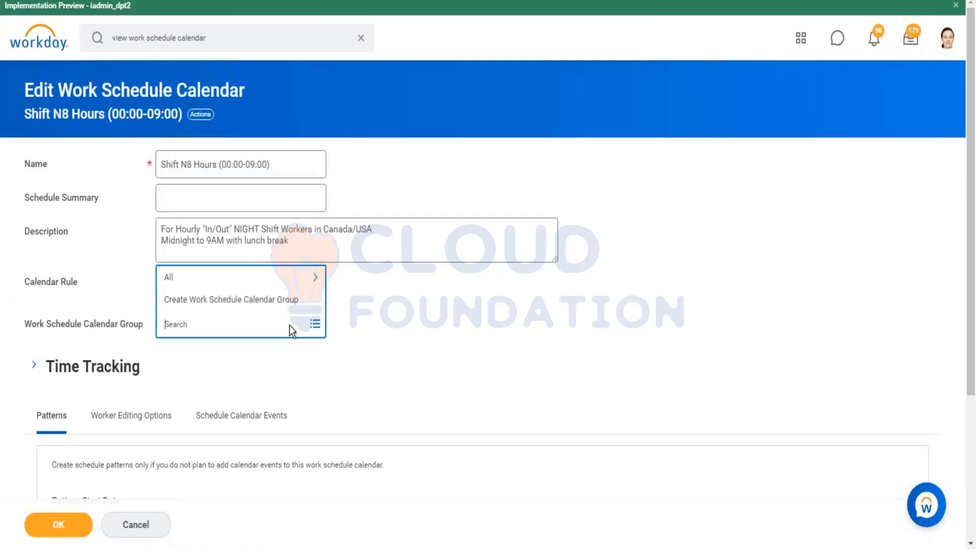
left_click(276, 300)
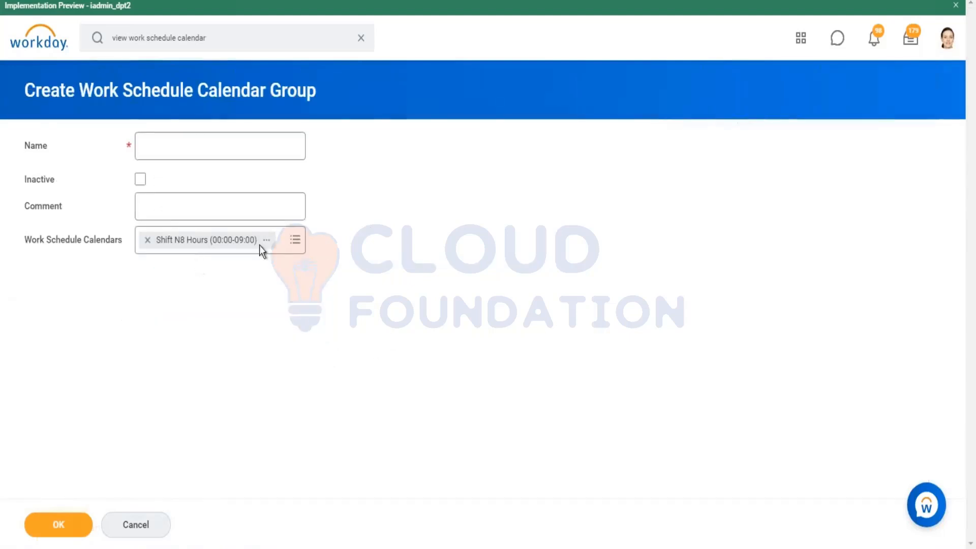
left_click(260, 245)
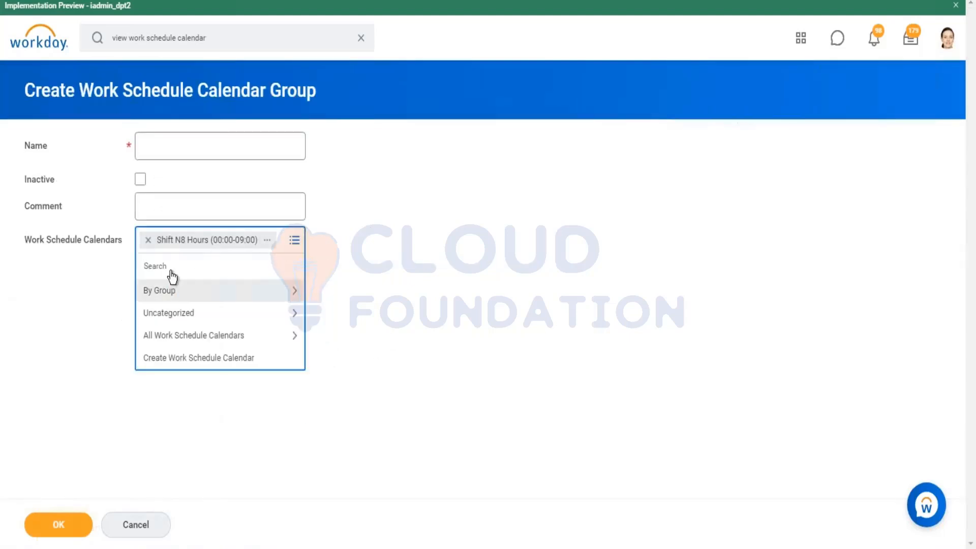
left_click(201, 155)
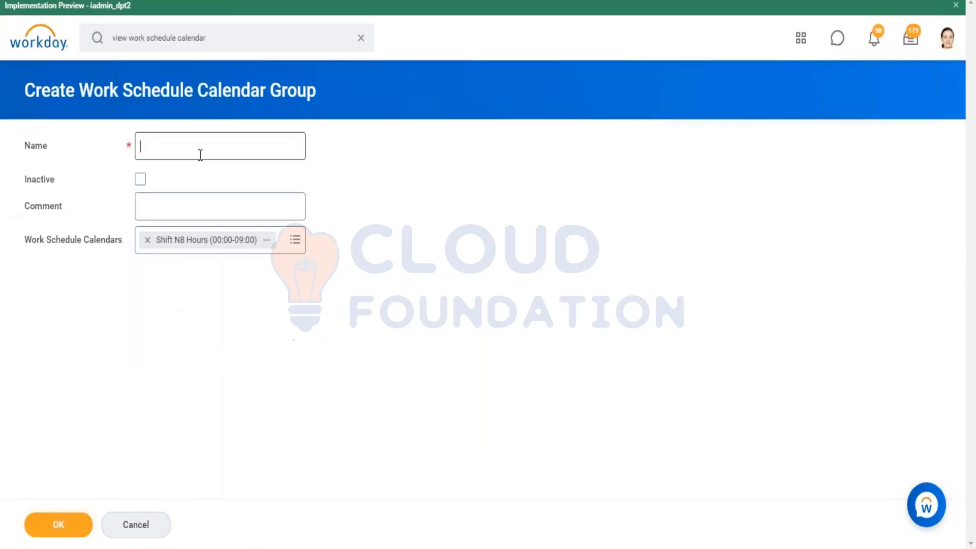
left_click(147, 525)
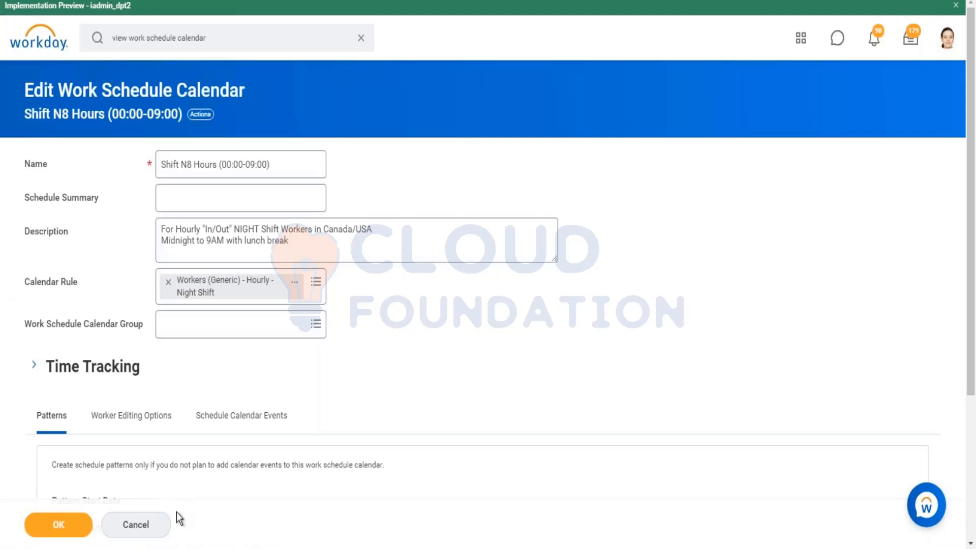
left_click(67, 526)
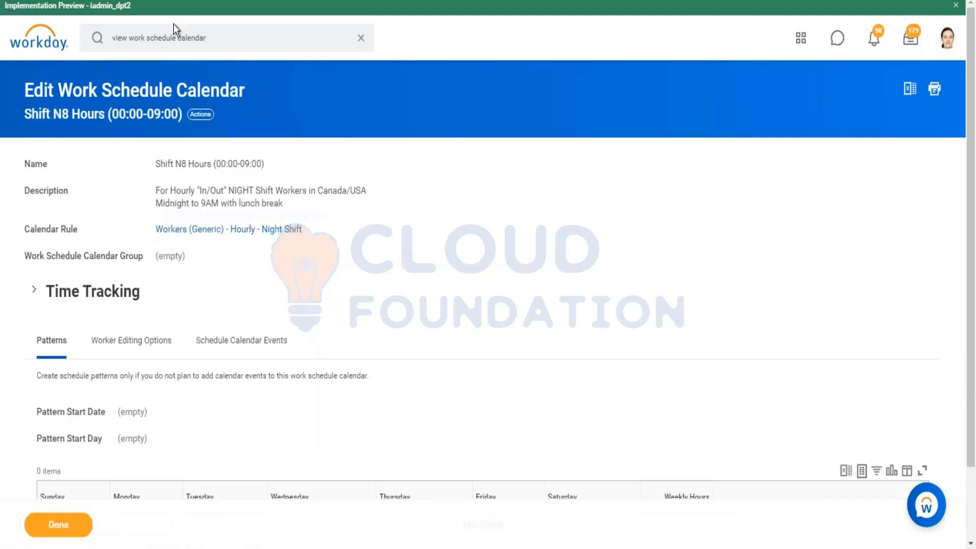
Review the related actions of Shift N8 Hours (00:00-09:00) and start an Assign Work Schedule task for it
left_click(196, 115)
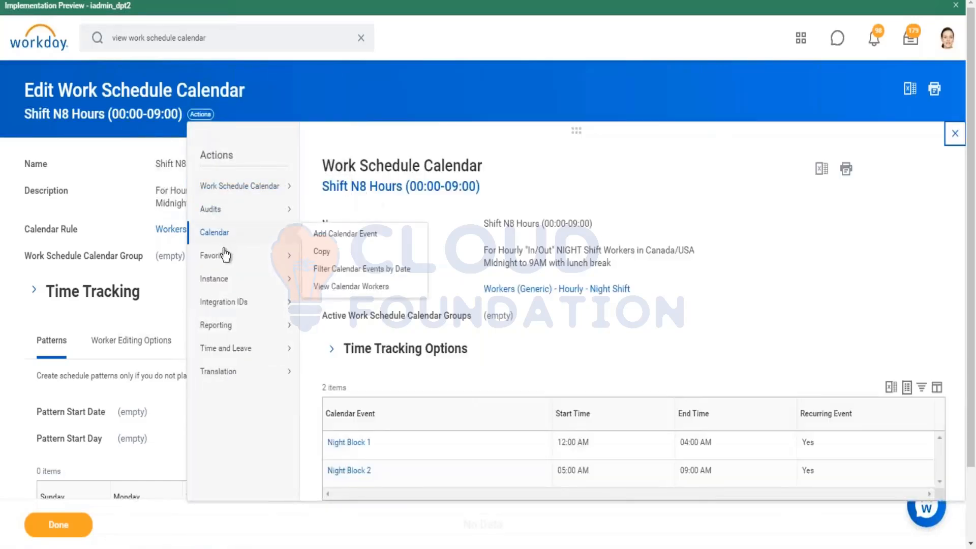
mouse_move(225, 257)
mouse_move(231, 238)
mouse_move(246, 350)
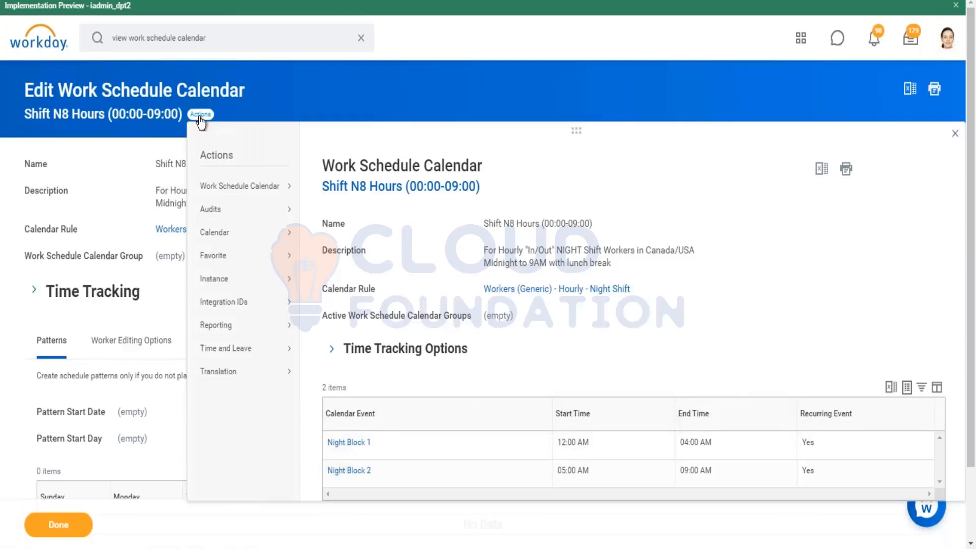
mouse_move(229, 324)
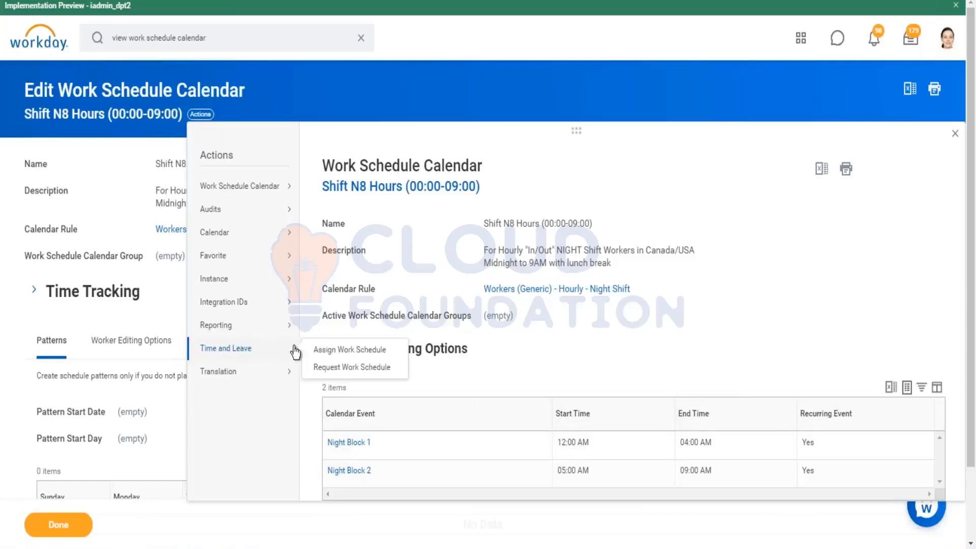
left_click(338, 355)
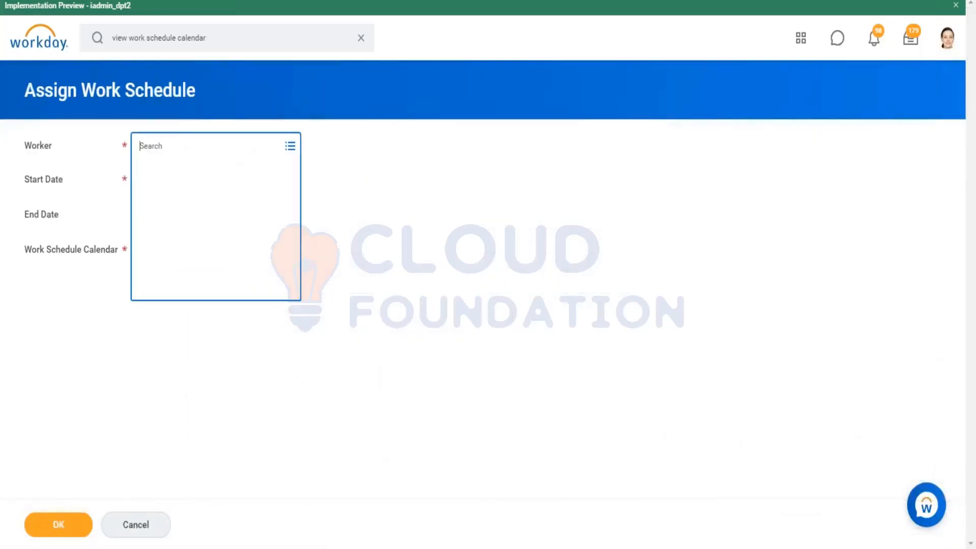
type("kevin")
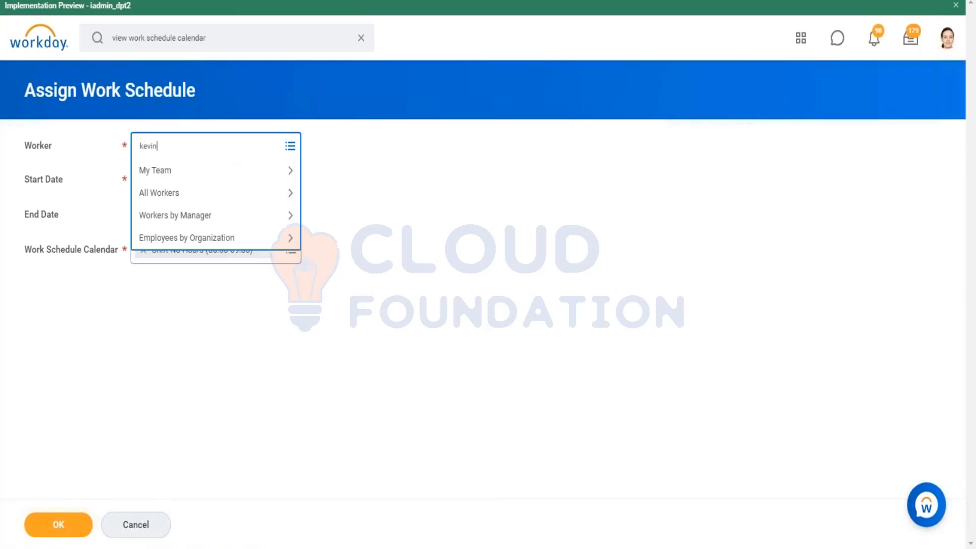
key("Return")
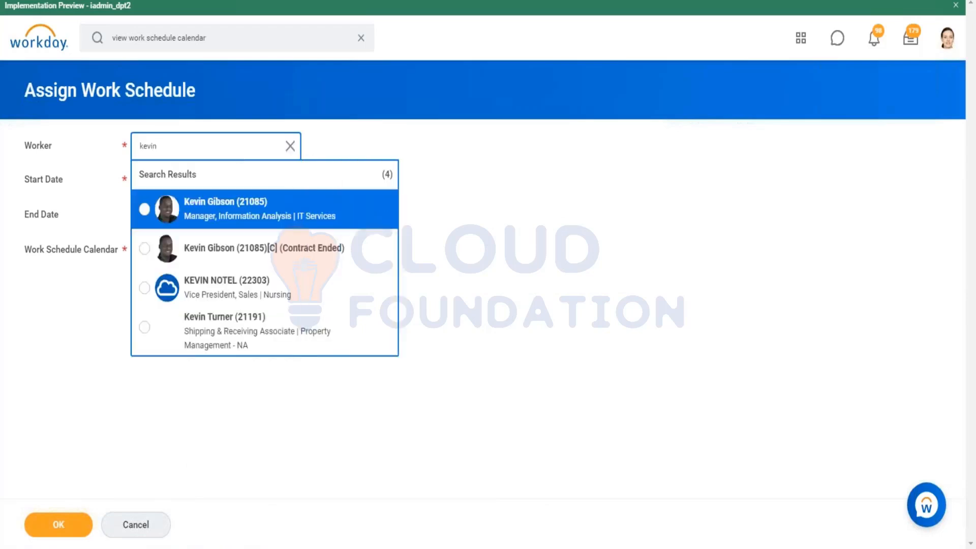
left_click(211, 249)
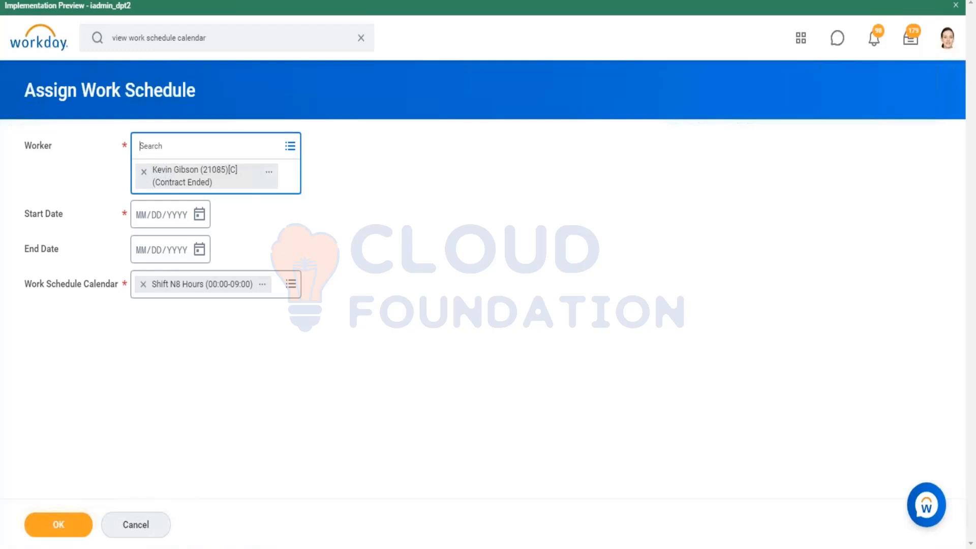
Search for the worker by first name and select the Technology Consulting - NA consultant for the work schedule assignment
type("amit")
key("Return")
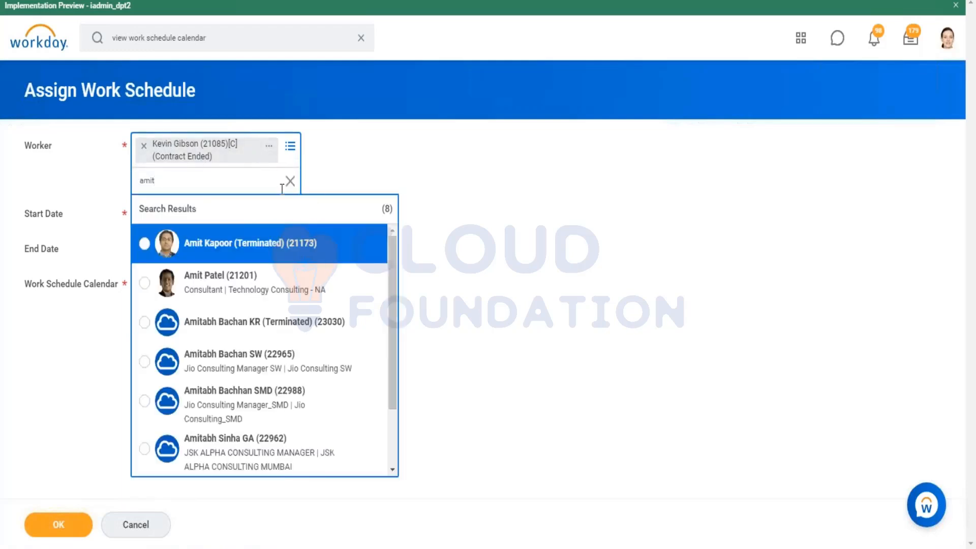
left_click(212, 285)
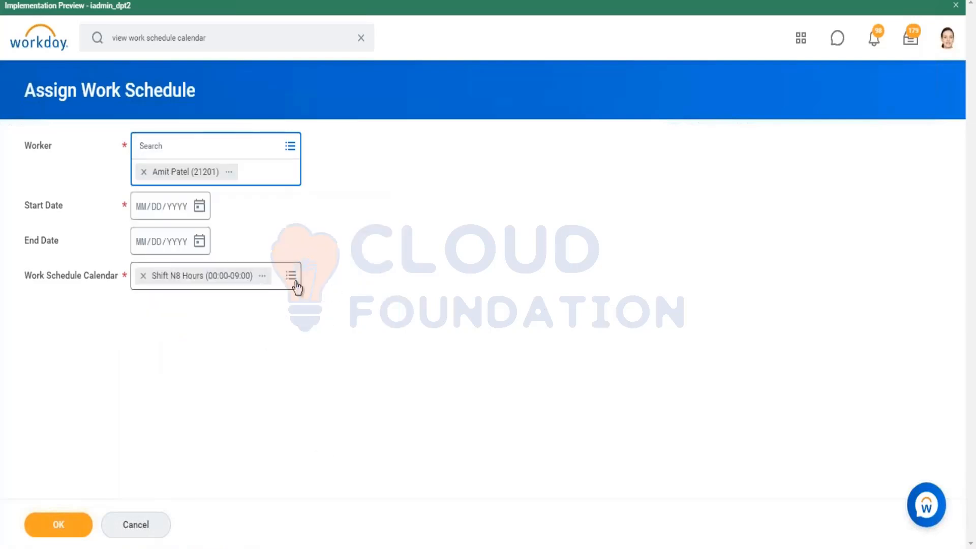
Set the work schedule assignment to start on 01/18/2021 and end on 02/17/2021, and submit it
left_click(201, 207)
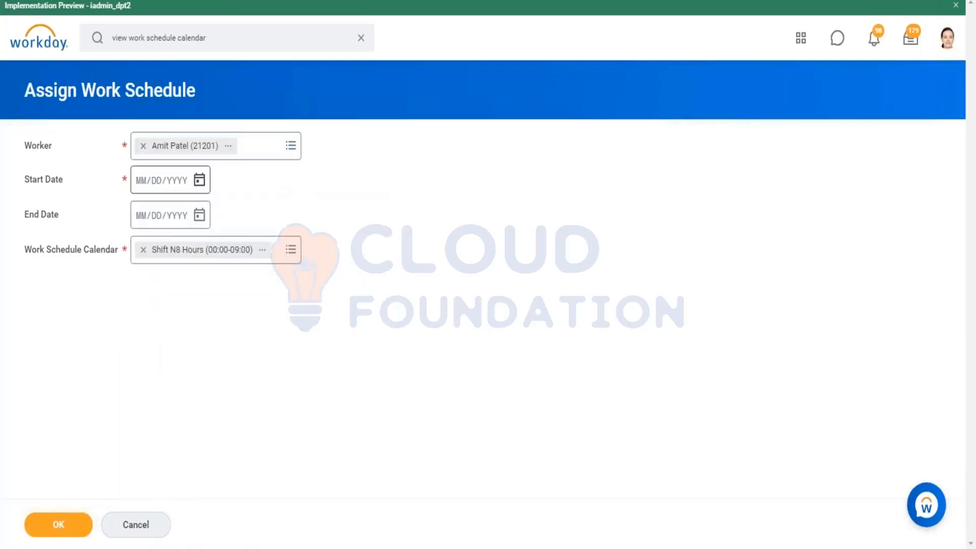
left_click(199, 180)
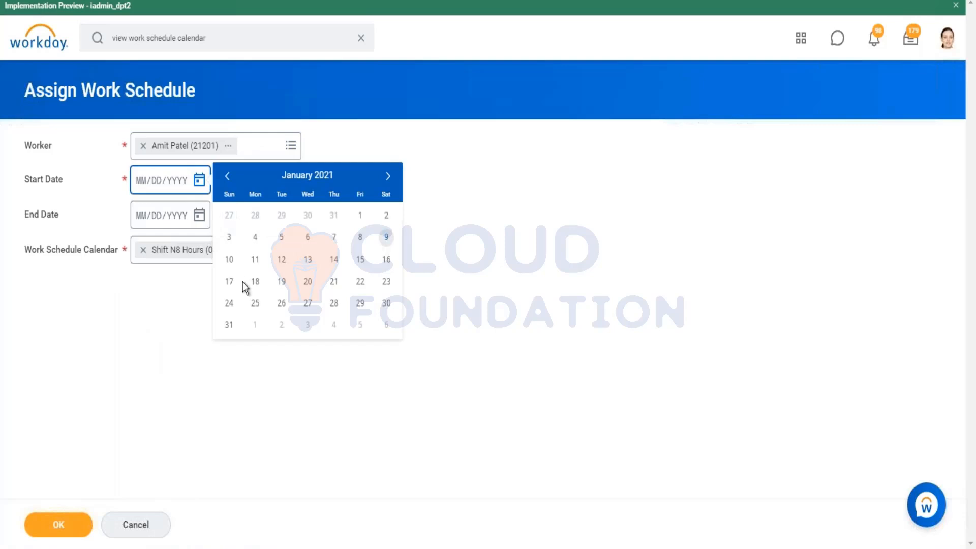
left_click(255, 281)
left_click(199, 215)
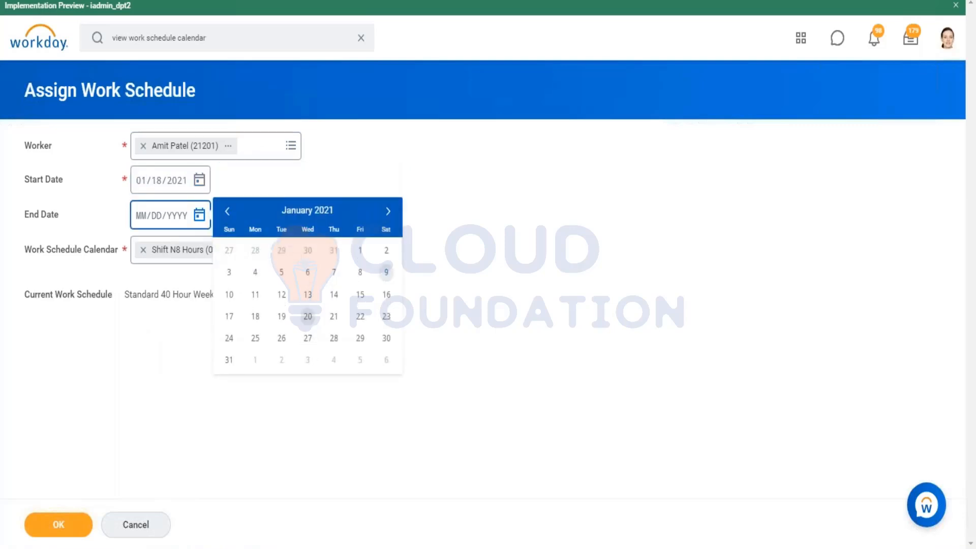
left_click(387, 211)
left_click(307, 294)
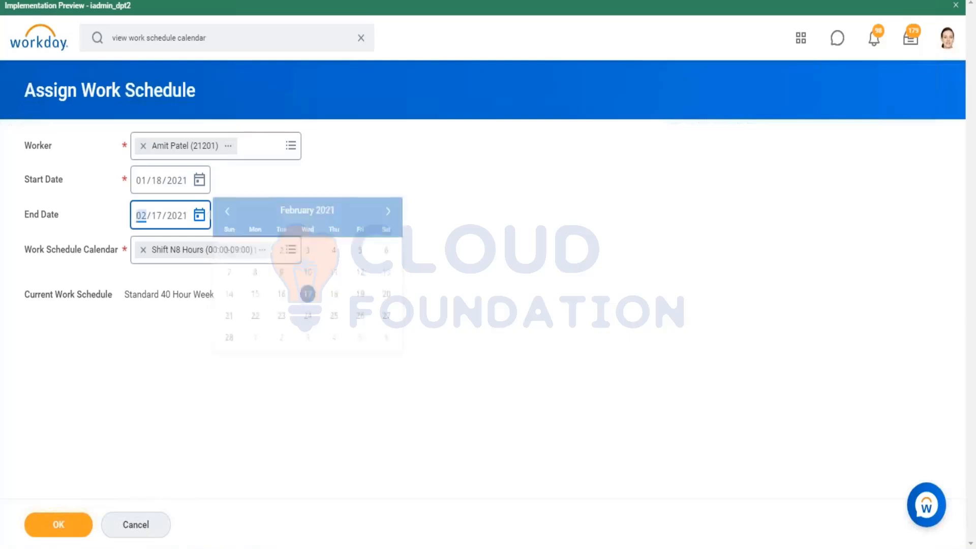
left_click(67, 529)
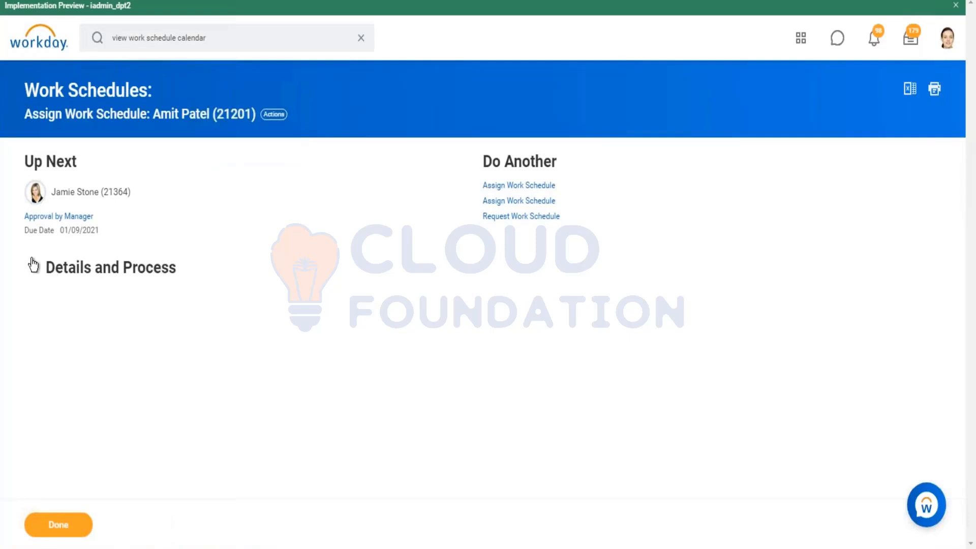
Review the details and process history of the submitted work schedule assignment
left_click(33, 264)
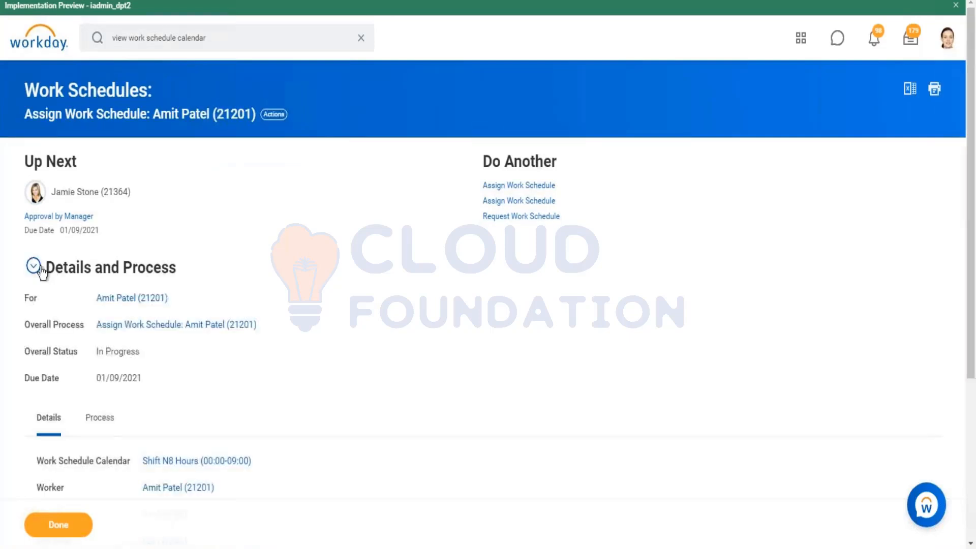
left_click(108, 421)
scroll(228, 272, "down", 3)
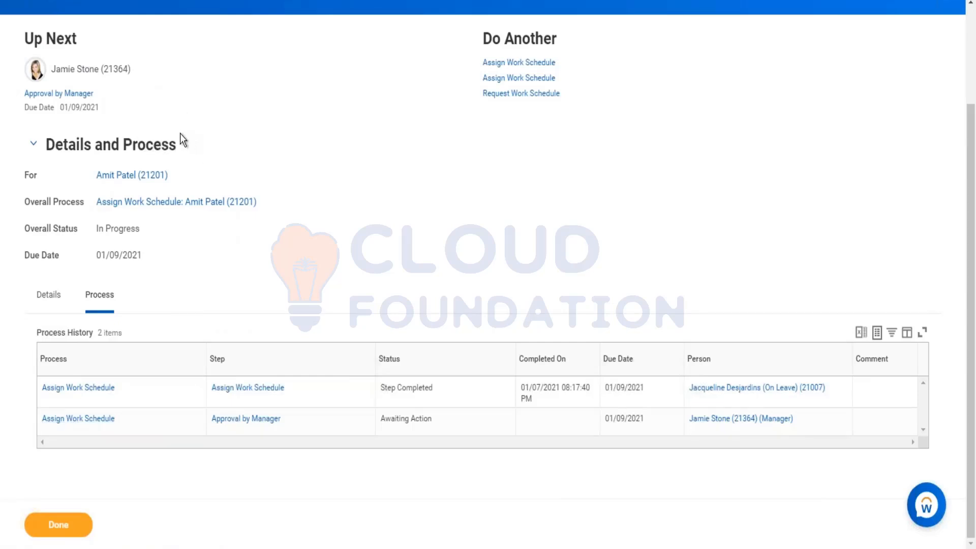
scroll(182, 147, "up", 3)
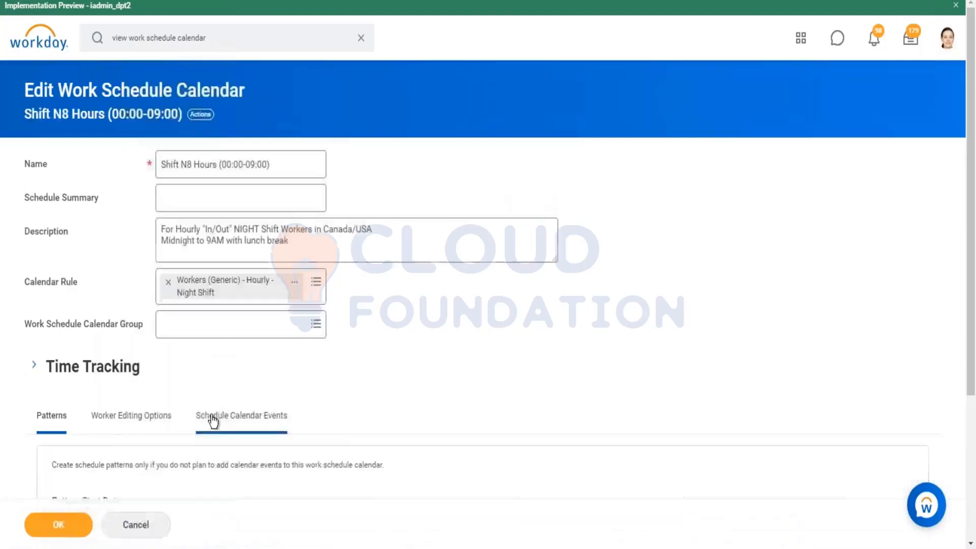
Save the Shift N8 Hours (00:00-09:00) calendar and start another Assign Work Schedule task from its related actions
left_click(66, 532)
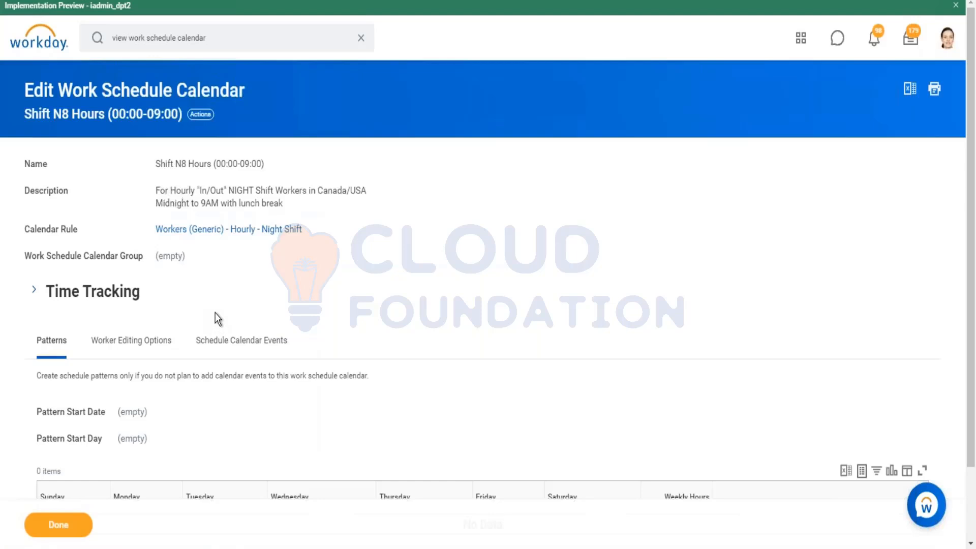
left_click(203, 115)
mouse_move(231, 356)
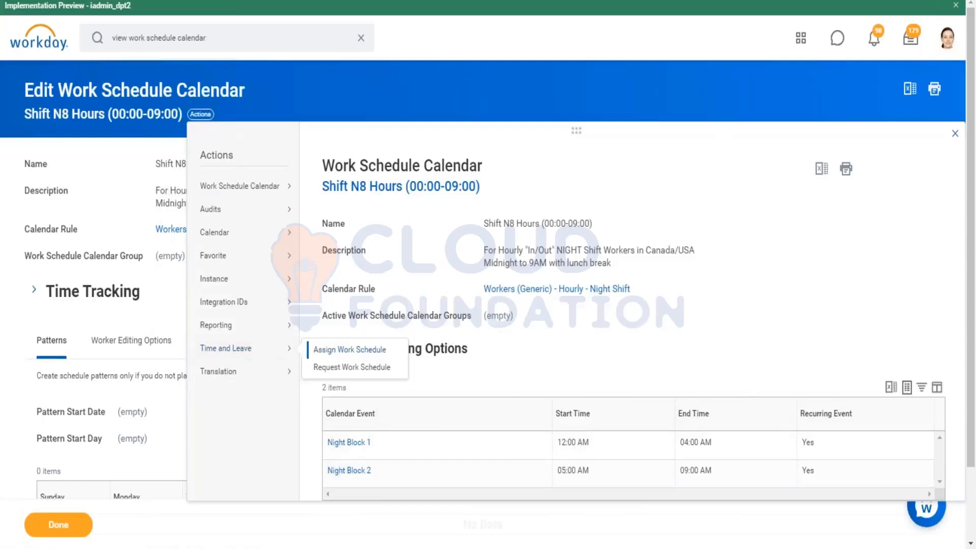
left_click(350, 350)
Search for a different worker by first name and select the match as the worker for the assignment
left_click(189, 146)
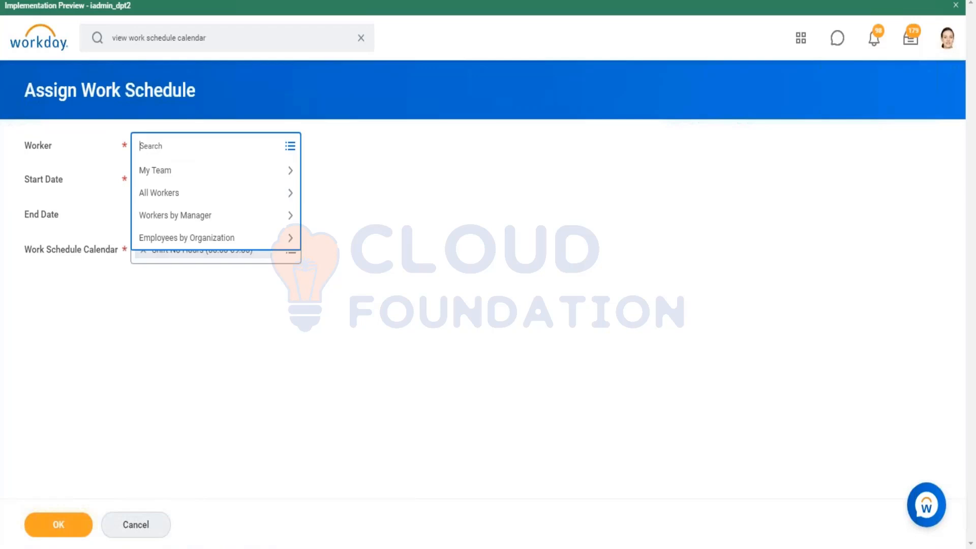
type("login")
key("Return")
type("logan")
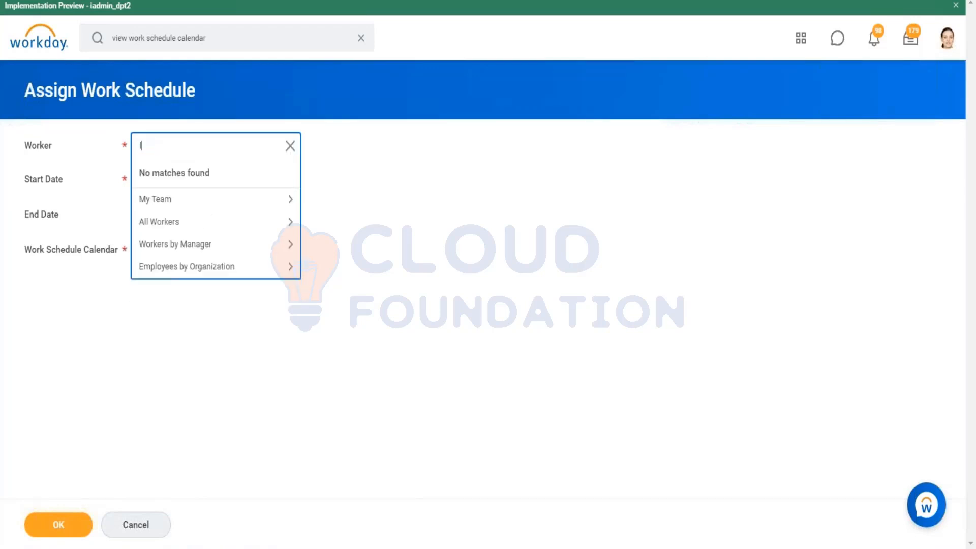
key("Return")
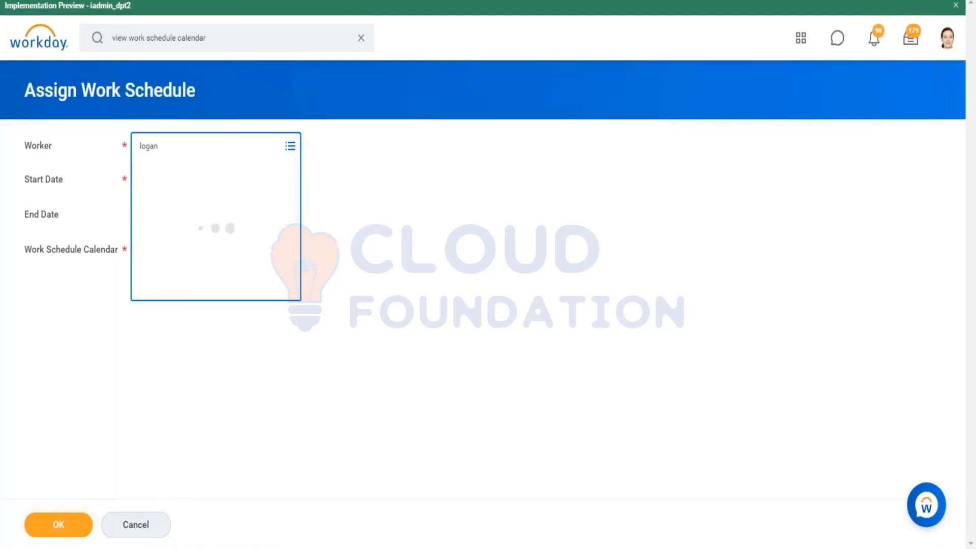
left_click(205, 196)
Set the assignment's start date to 01/09/2021 and end date to 02/02/2021, and submit it
left_click(140, 188)
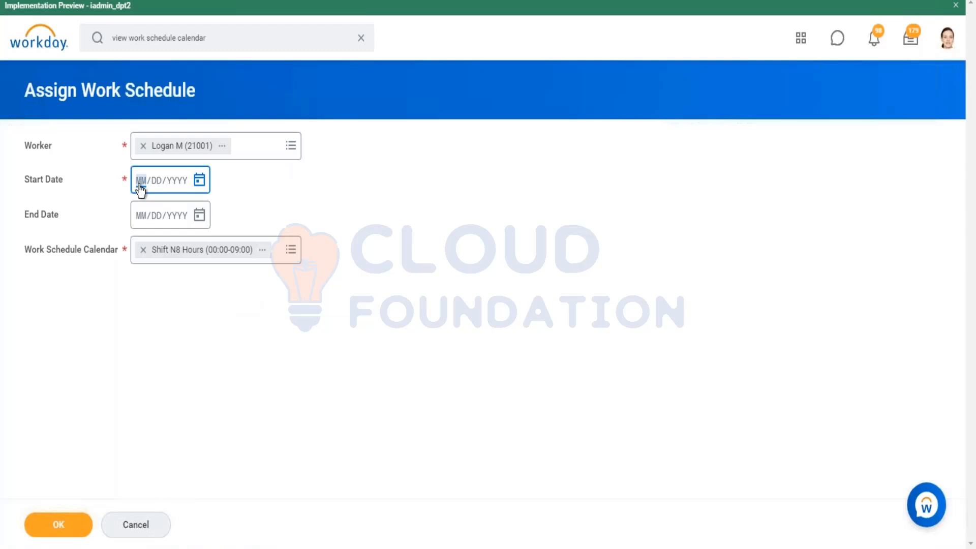
key("Right")
key("Left")
type("0109")
type("021")
key("Tab")
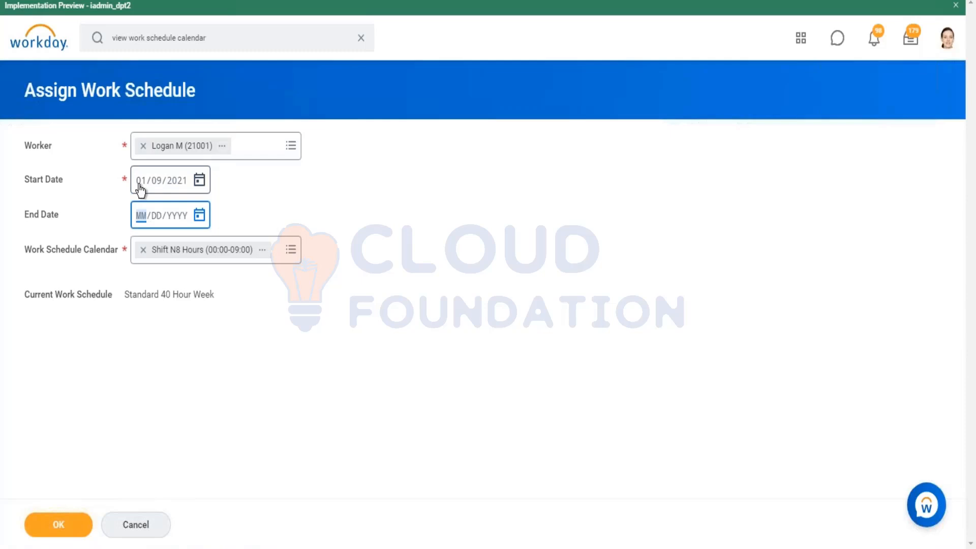
type("02/02/2021")
left_click(267, 193)
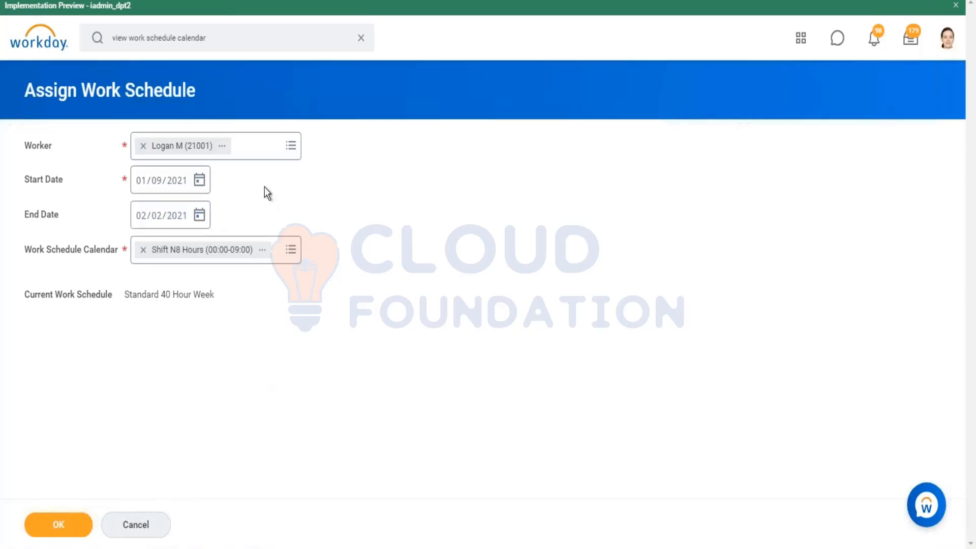
left_click(59, 532)
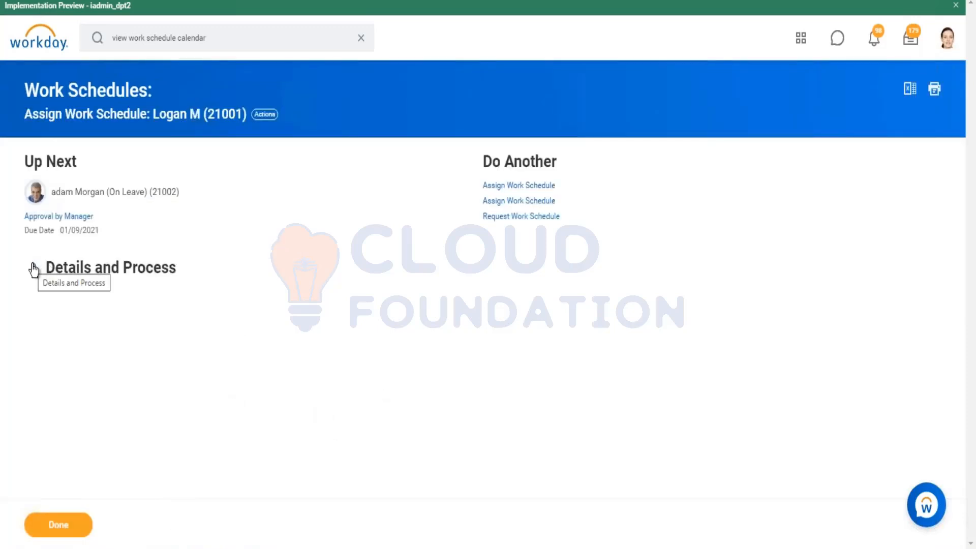
Review the process history of the second assignment and open its Assign Work Schedule event
left_click(36, 269)
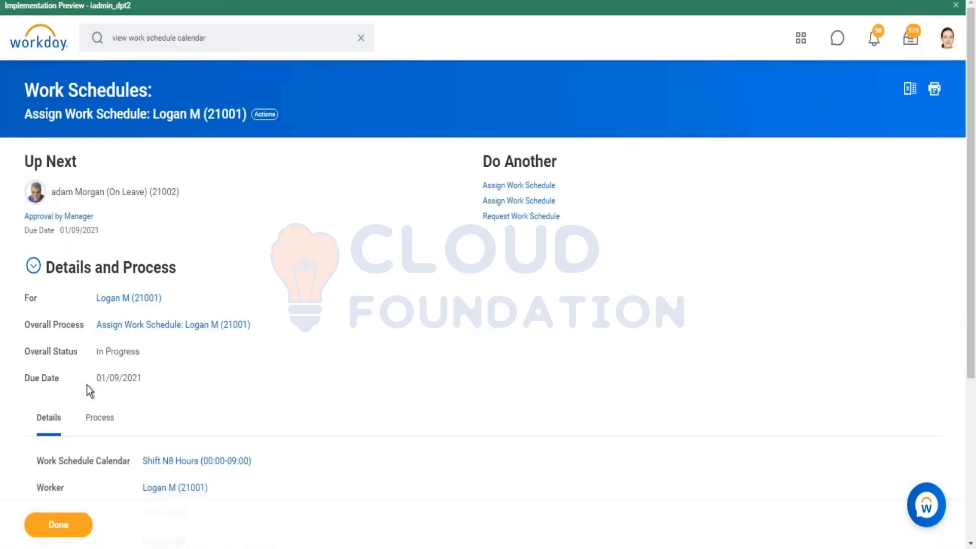
scroll(87, 385, "down", 4)
left_click(107, 208)
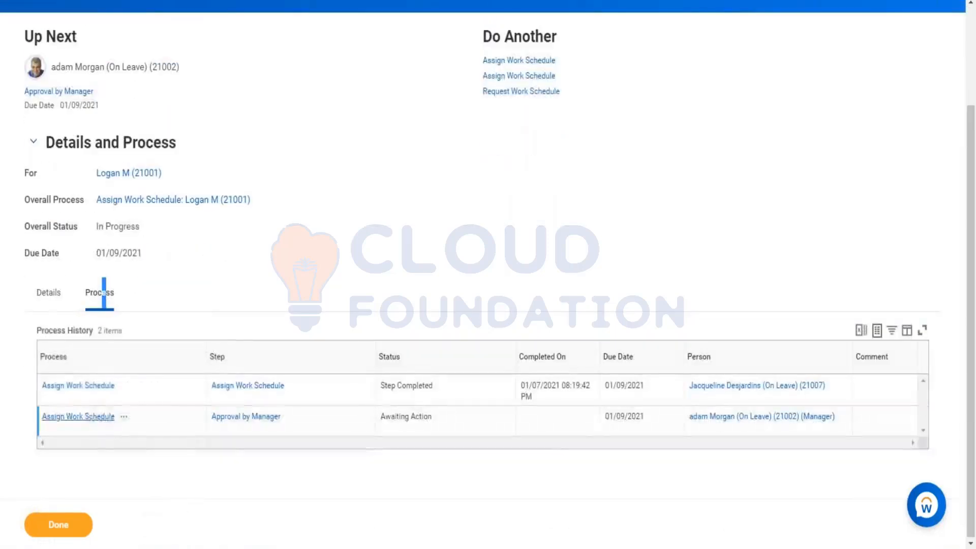
left_click(247, 384)
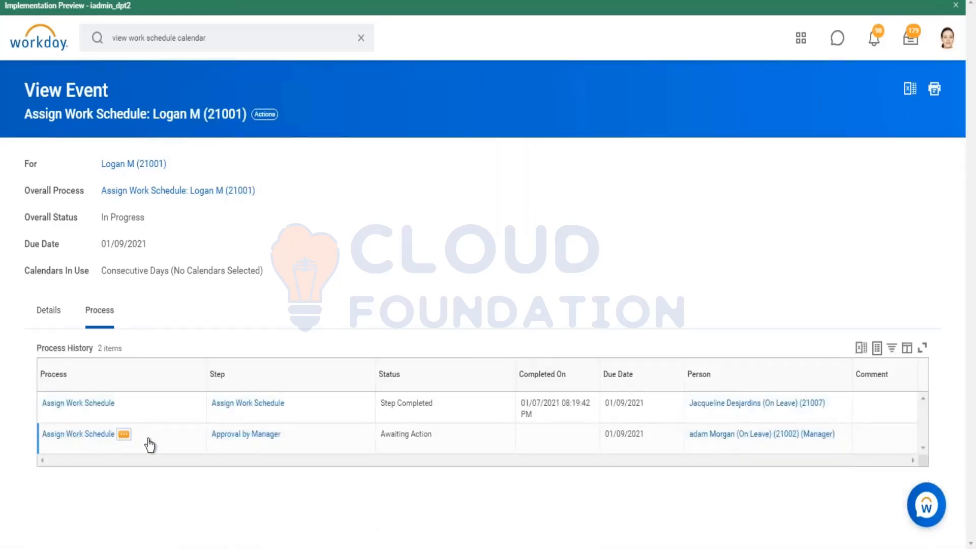
View the business process definition behind the Assign Work Schedule event awaiting manager approval
left_click(124, 433)
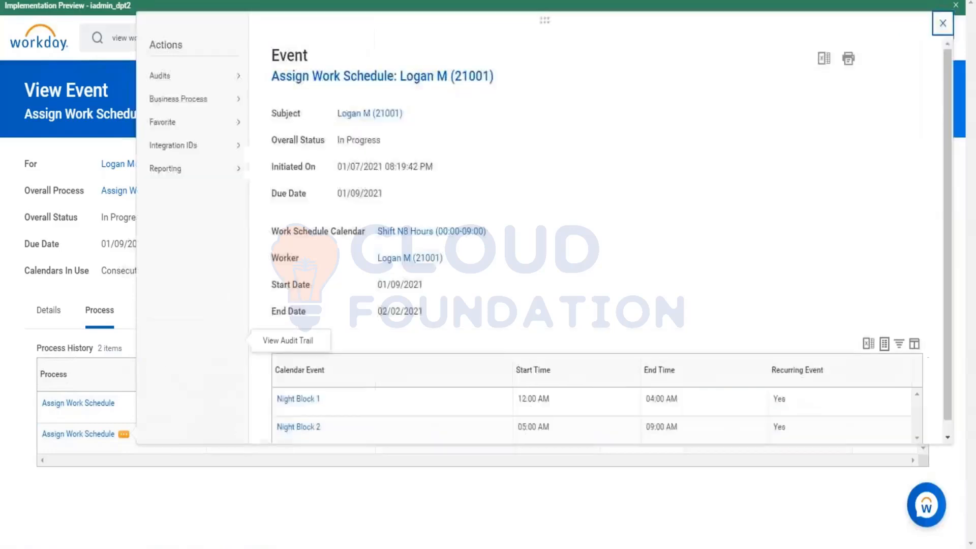
mouse_move(239, 100)
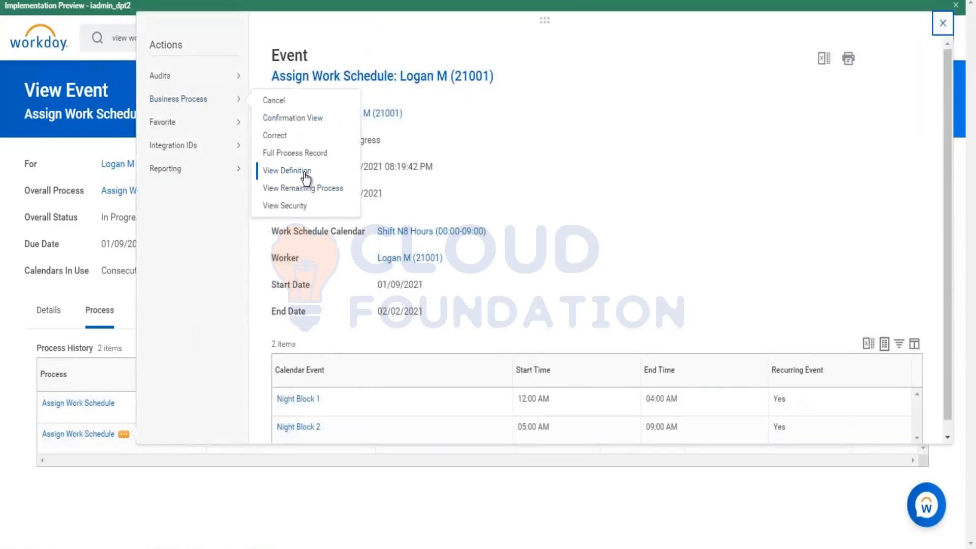
left_click(484, 230)
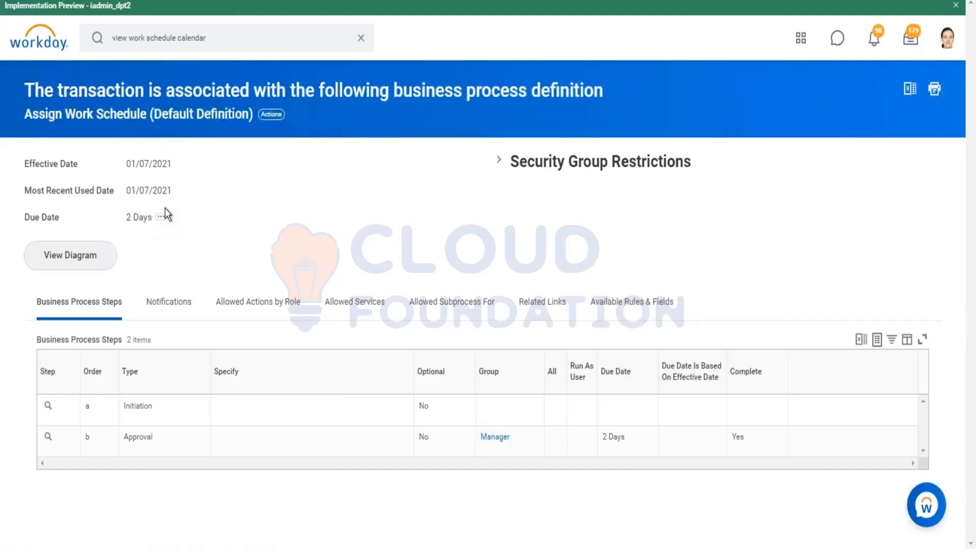
Search Workday for the payroll operations director by first name and review the Time and Leave related actions
left_click(214, 29)
key("ctrl+a")
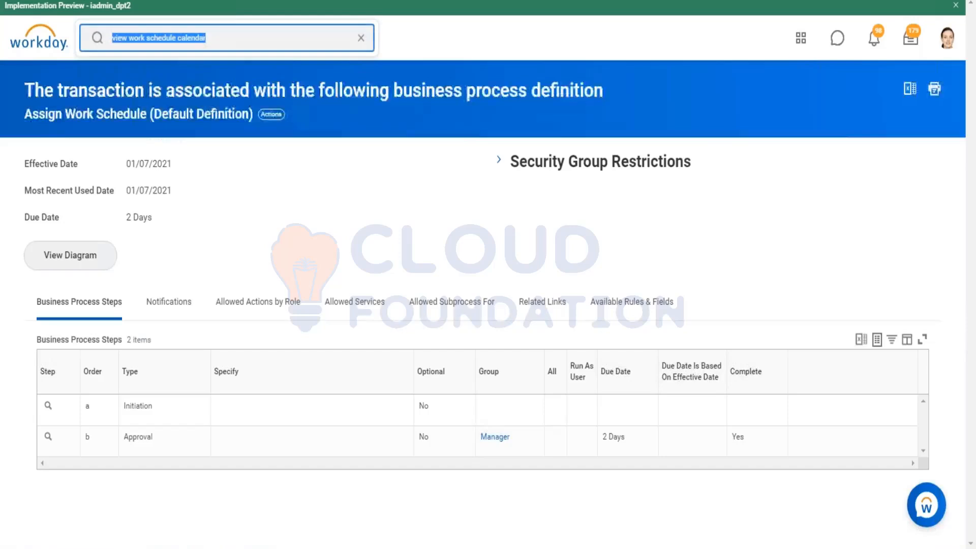
type("betty")
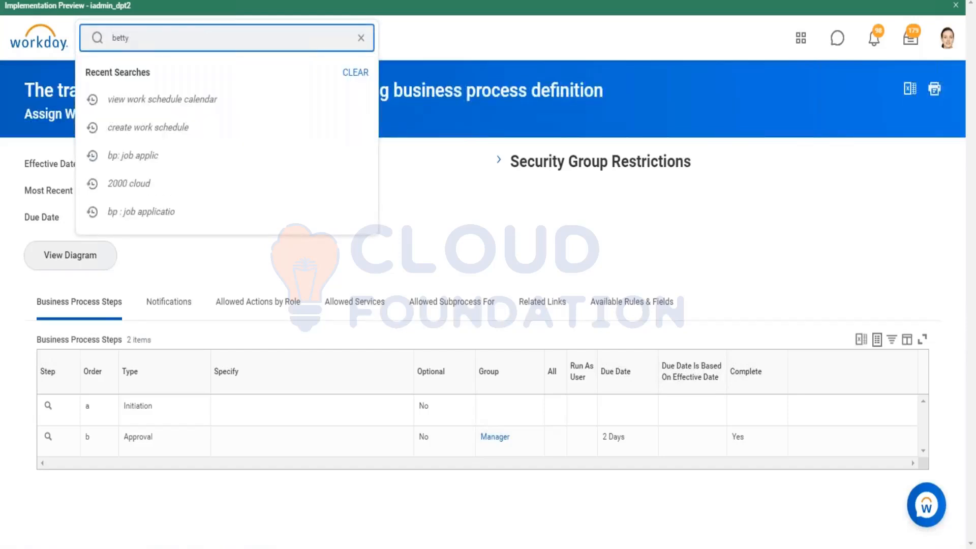
key("Return")
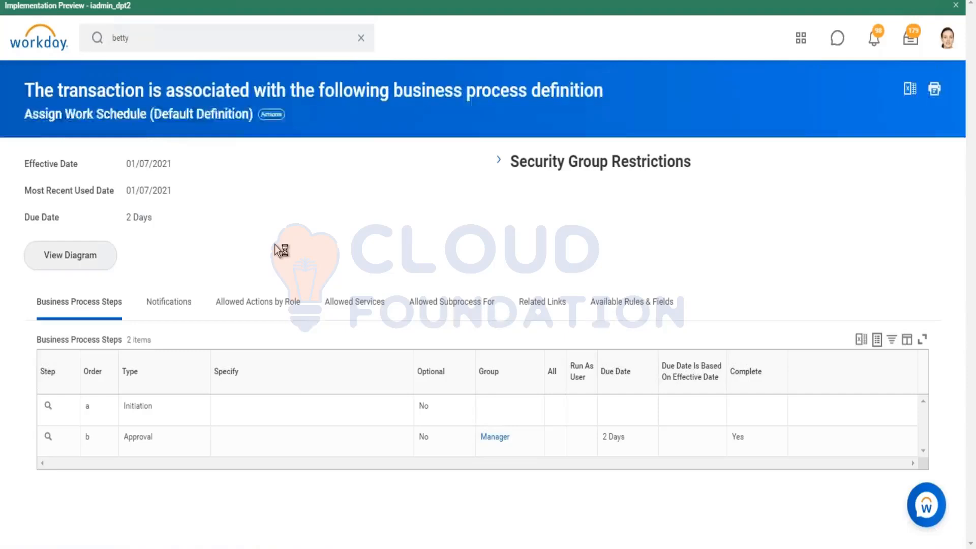
left_click(269, 191)
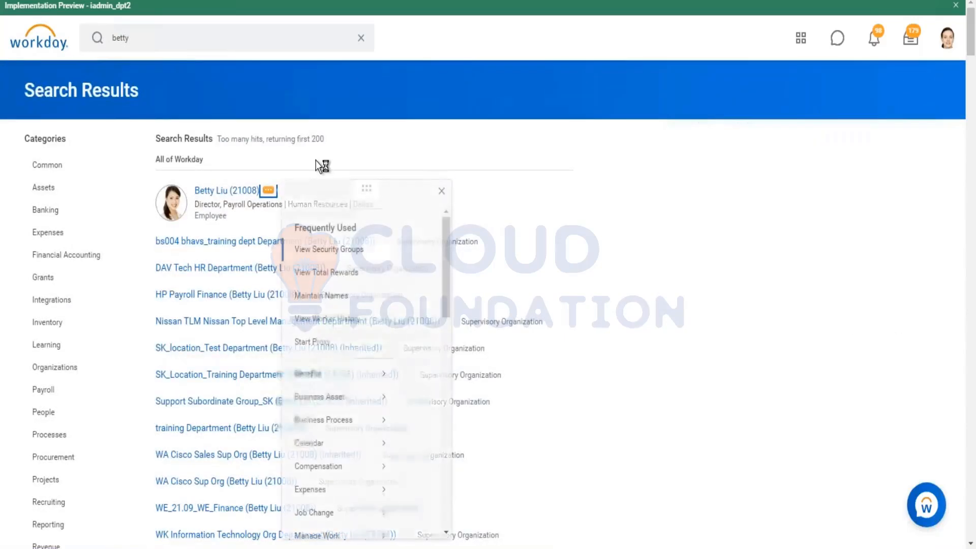
scroll(337, 390, "down", 1)
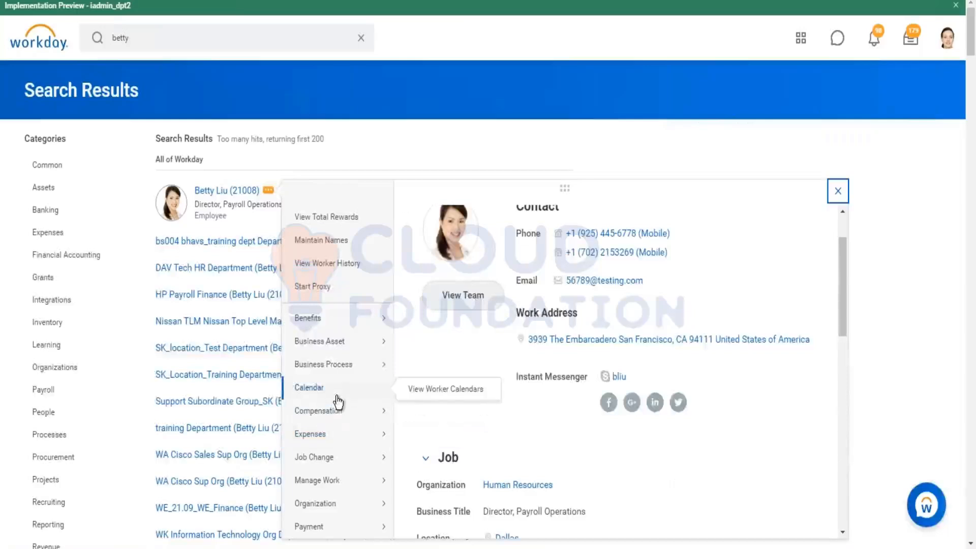
scroll(338, 397, "down", 5)
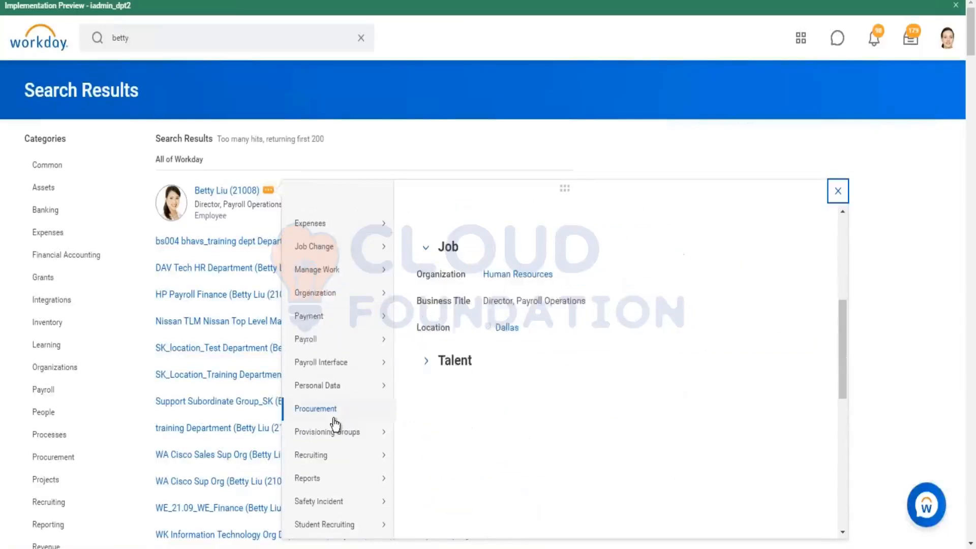
mouse_move(332, 502)
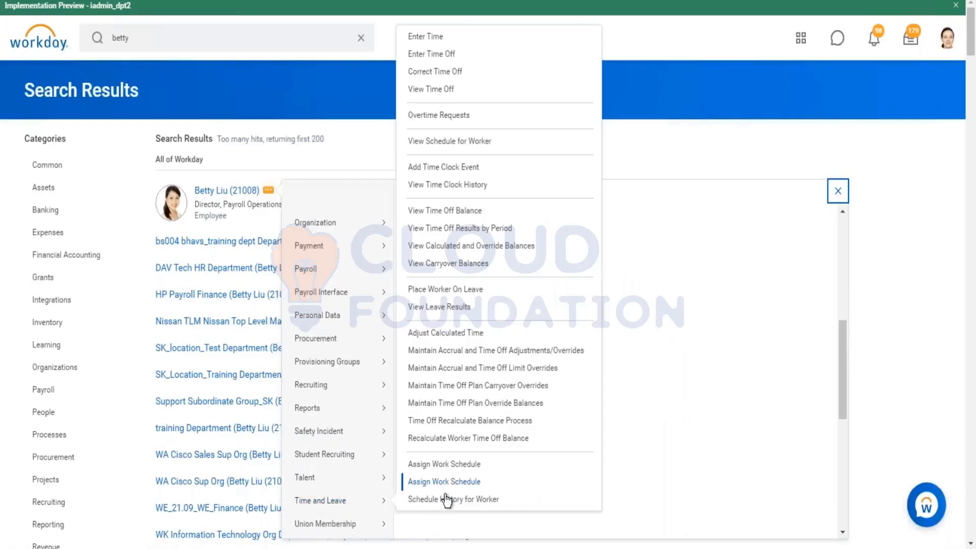
Open the Assign Work Schedule task for the payroll operations director from the worker's Time and Leave actions
left_click(325, 108)
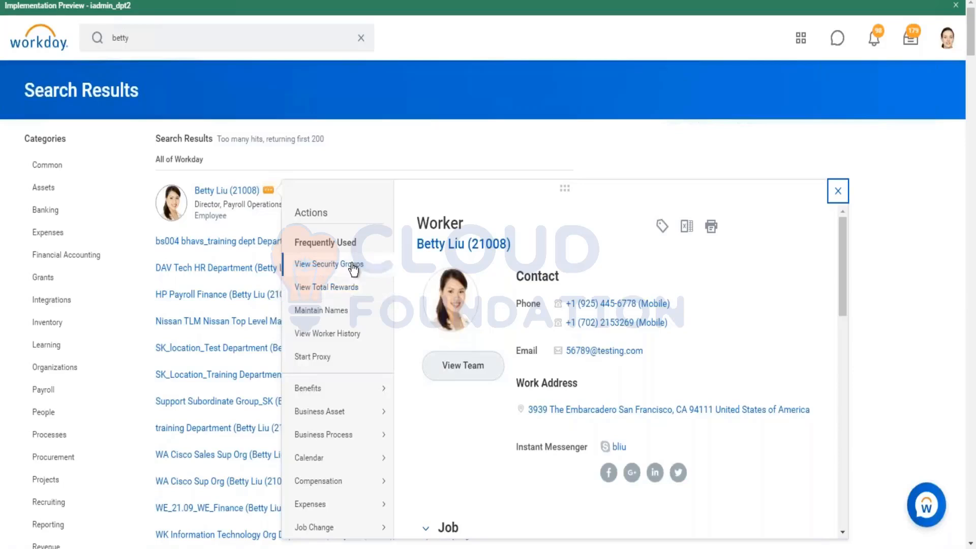
scroll(350, 269, "down", 2)
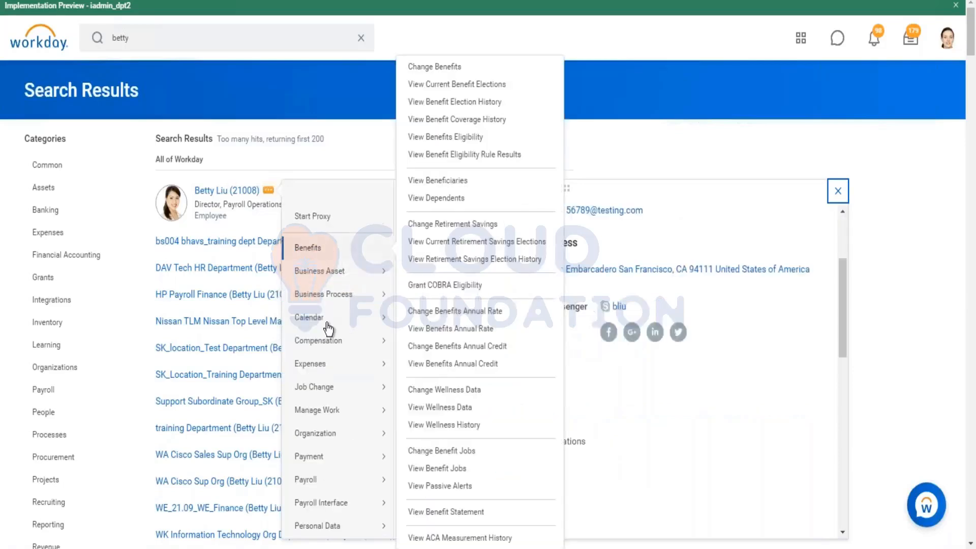
scroll(327, 325, "down", 1)
mouse_move(328, 330)
scroll(345, 429, "down", 5)
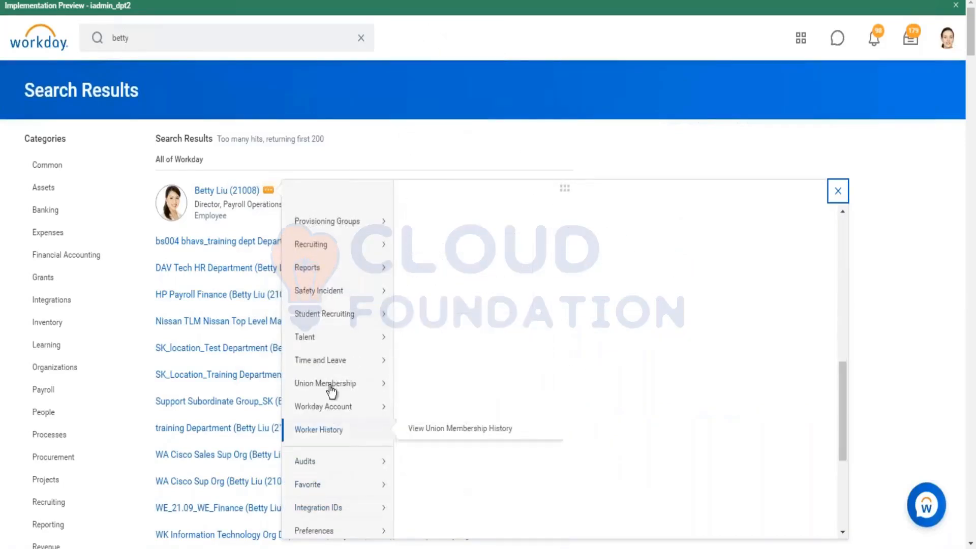
mouse_move(329, 379)
scroll(315, 351, "down", 2)
scroll(342, 309, "up", 1)
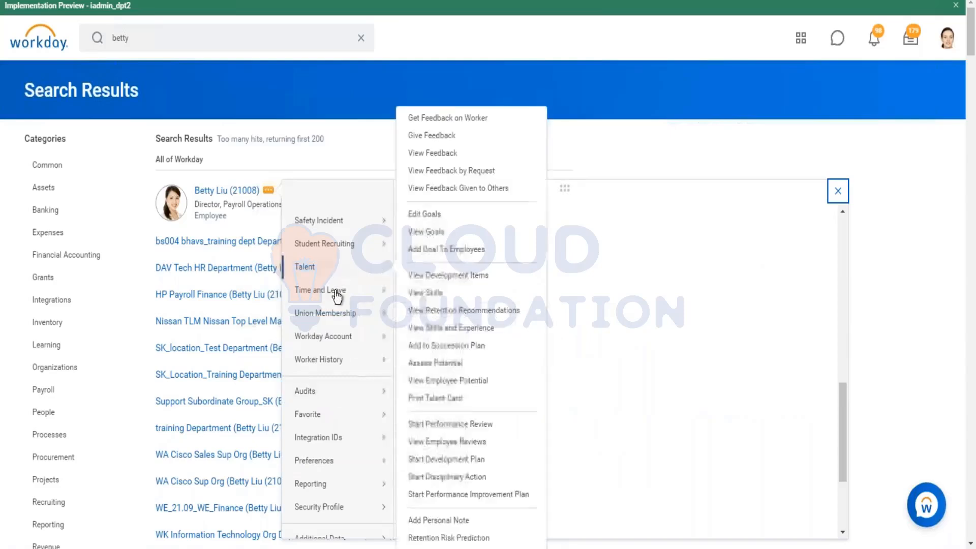
mouse_move(379, 300)
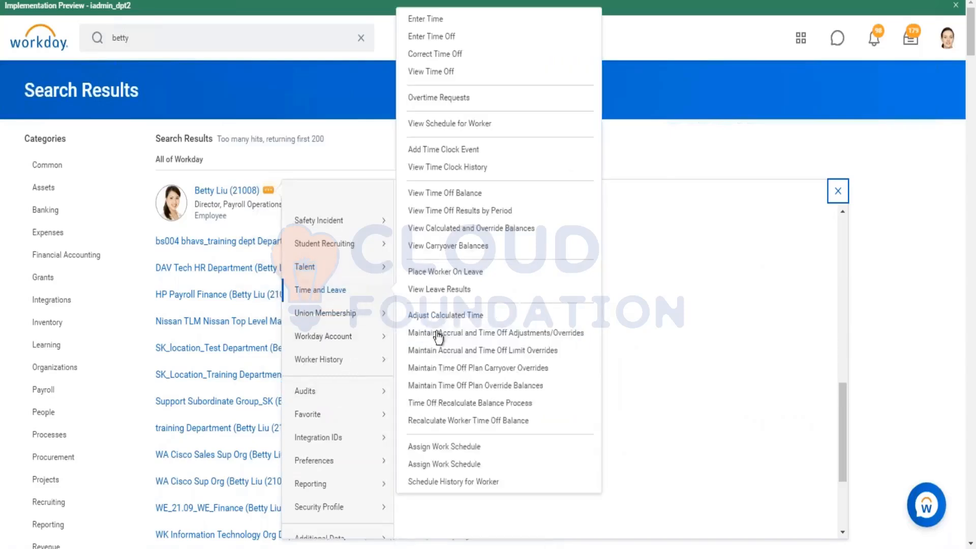
left_click(472, 454)
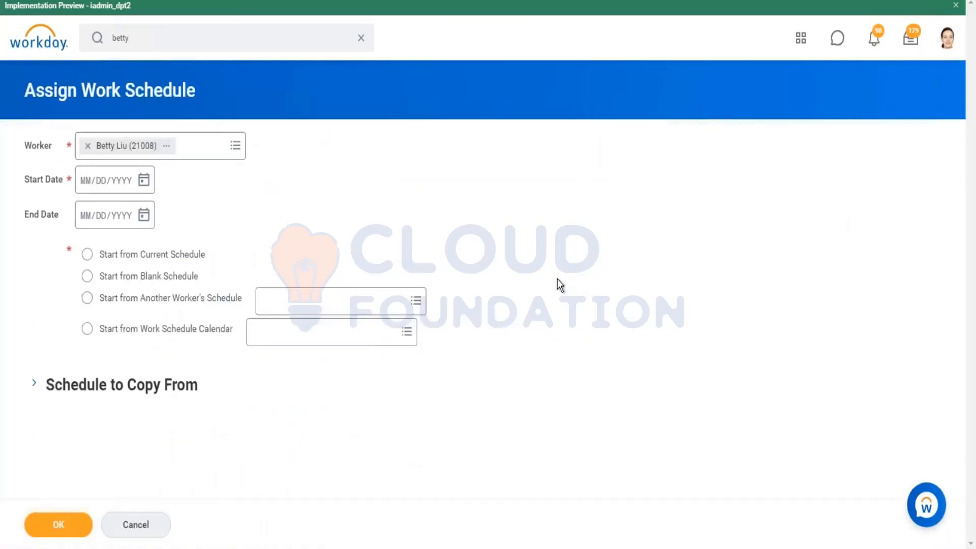
Set the assignment's start date to 01/11/2021, choose Start from Work Schedule Calendar, and expand the Schedule to Copy From section
left_click(143, 181)
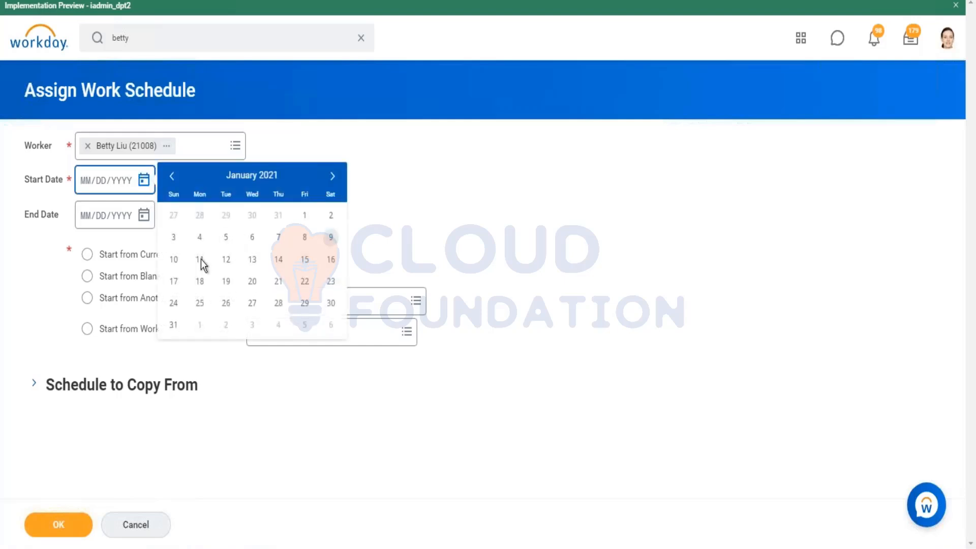
left_click(199, 259)
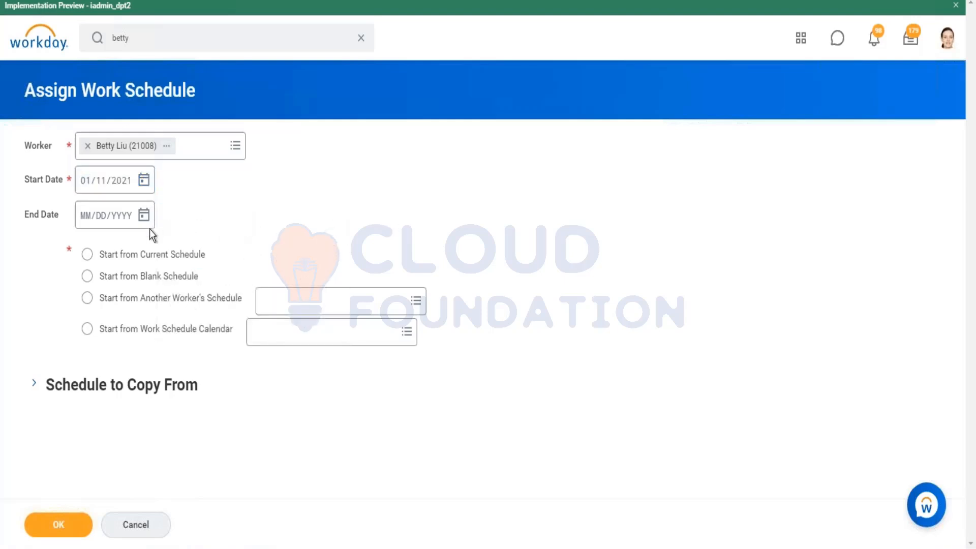
left_click(105, 257)
left_click(133, 279)
left_click(87, 329)
left_click(36, 384)
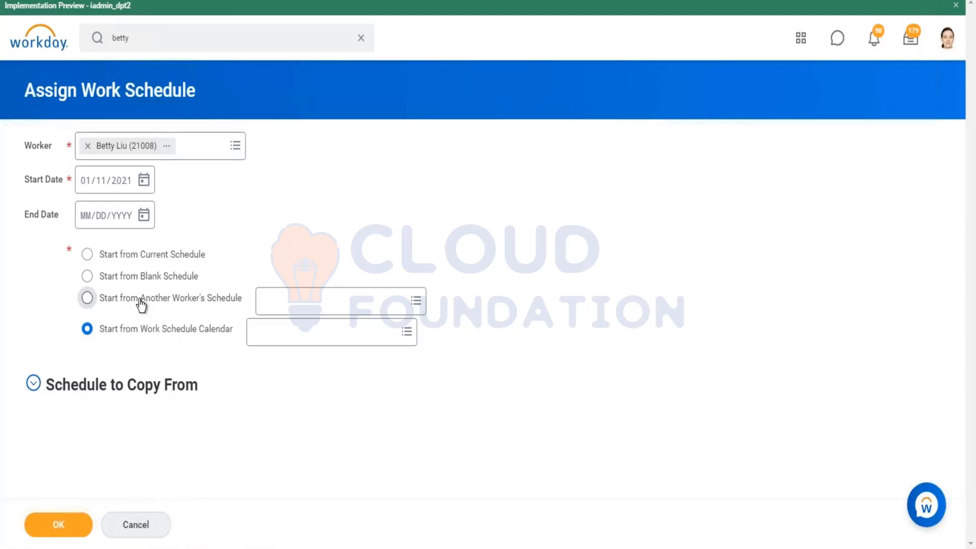
Cancel the payroll operations director's work schedule assignment without submitting it
left_click(106, 181)
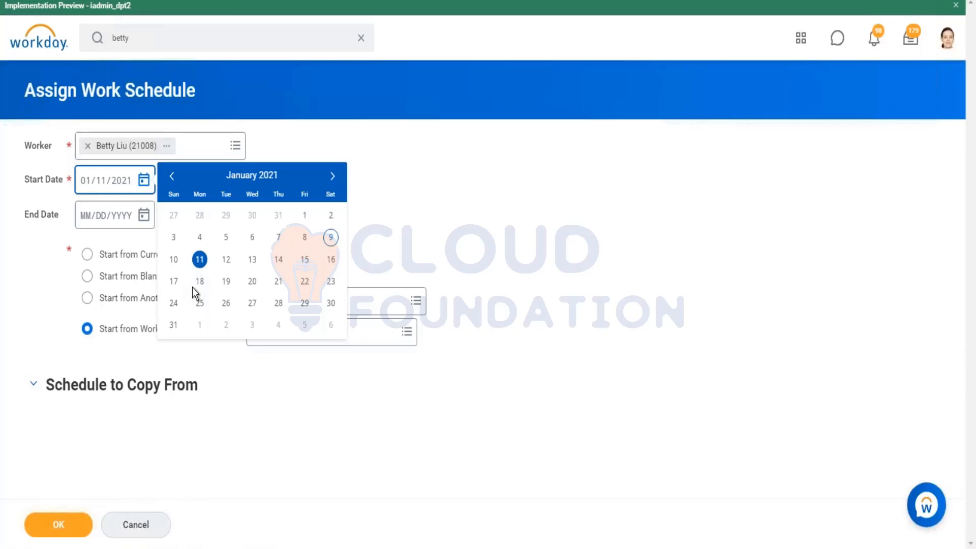
left_click(159, 523)
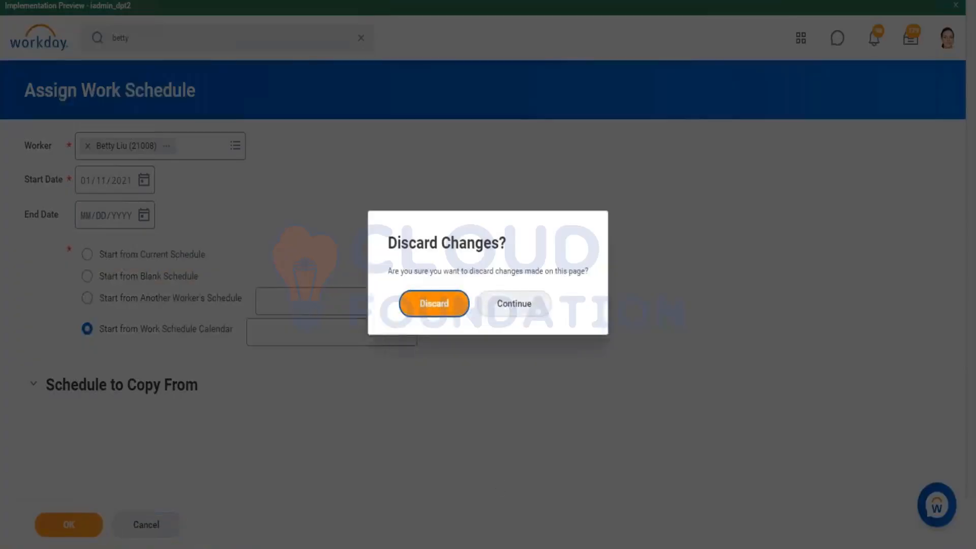
left_click(434, 303)
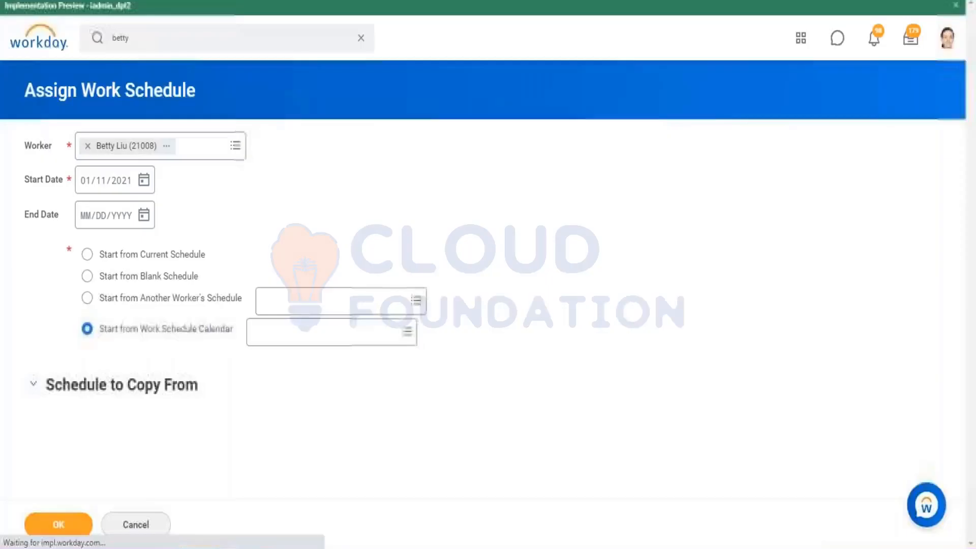